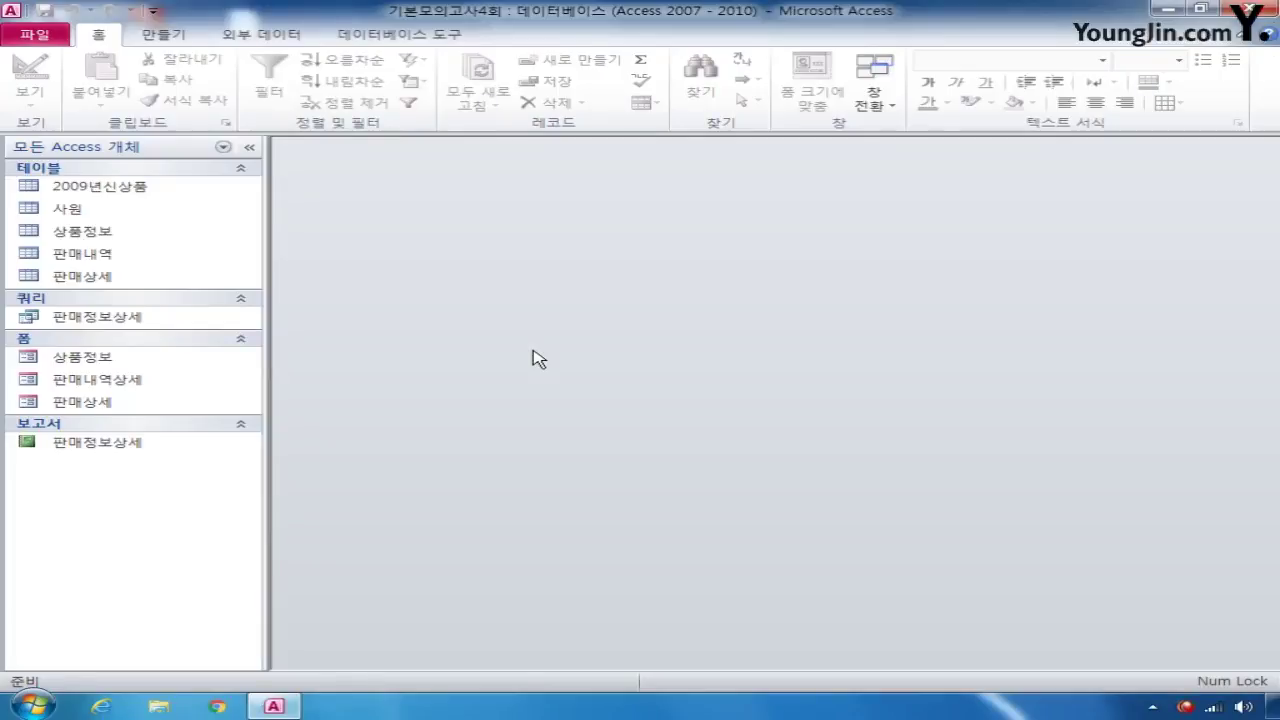
Step: Open the 판매상세 table in Design View and set 판매번호 and 상품코드 together as its primary key
{"action": "right_click", "coordinate": [116, 280]}
{"action": "left_click", "coordinate": [190, 312]}
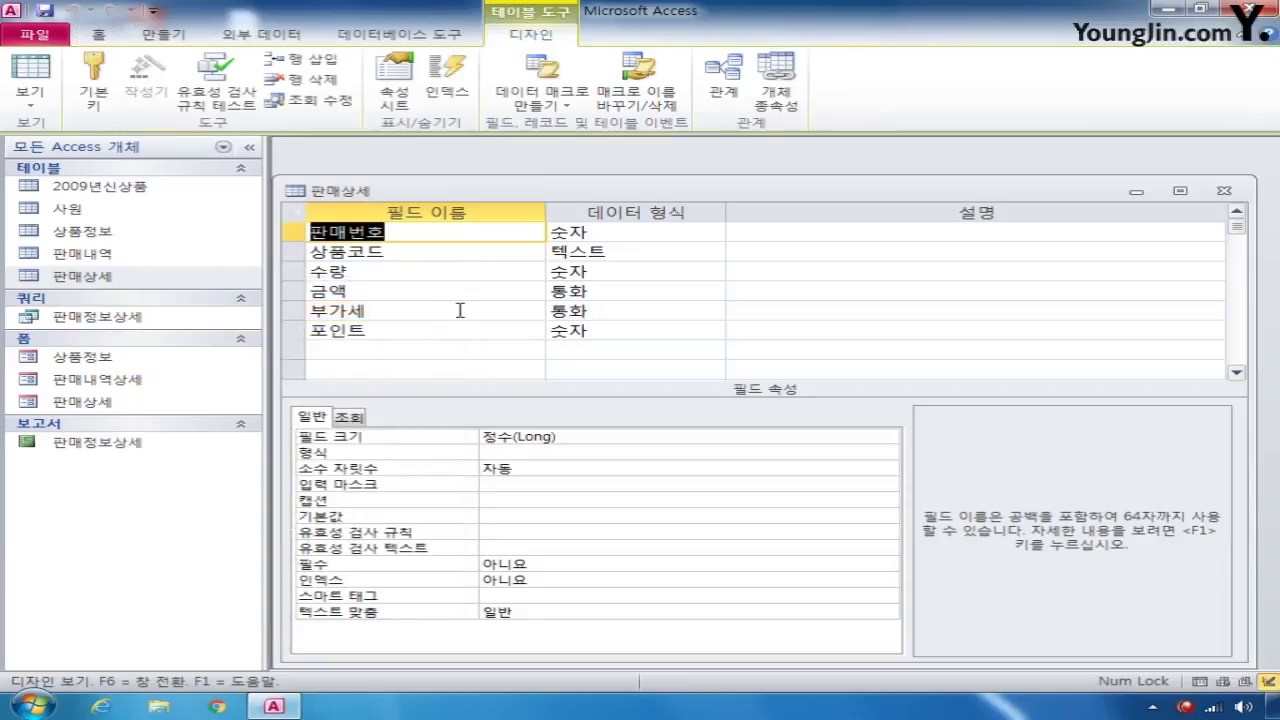
{"action": "left_click_drag", "start_coordinate": [585, 196], "coordinate": [590, 175]}
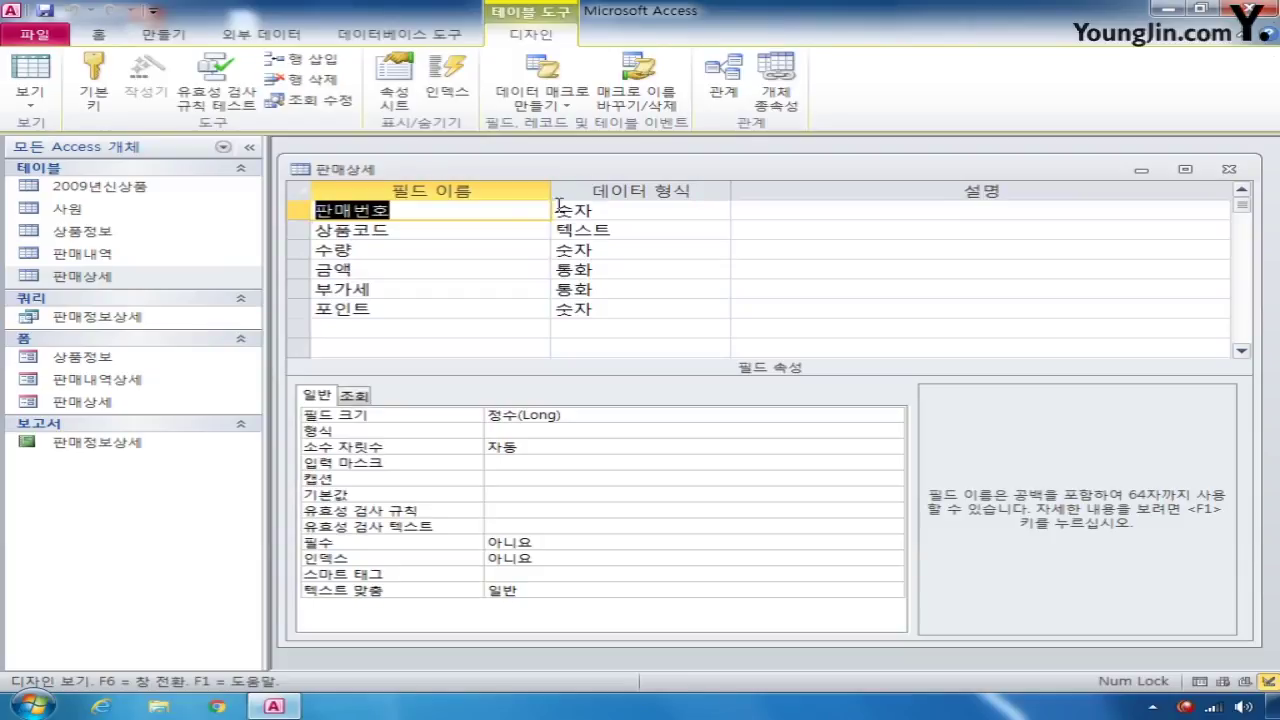
{"action": "left_click", "coordinate": [300, 210]}
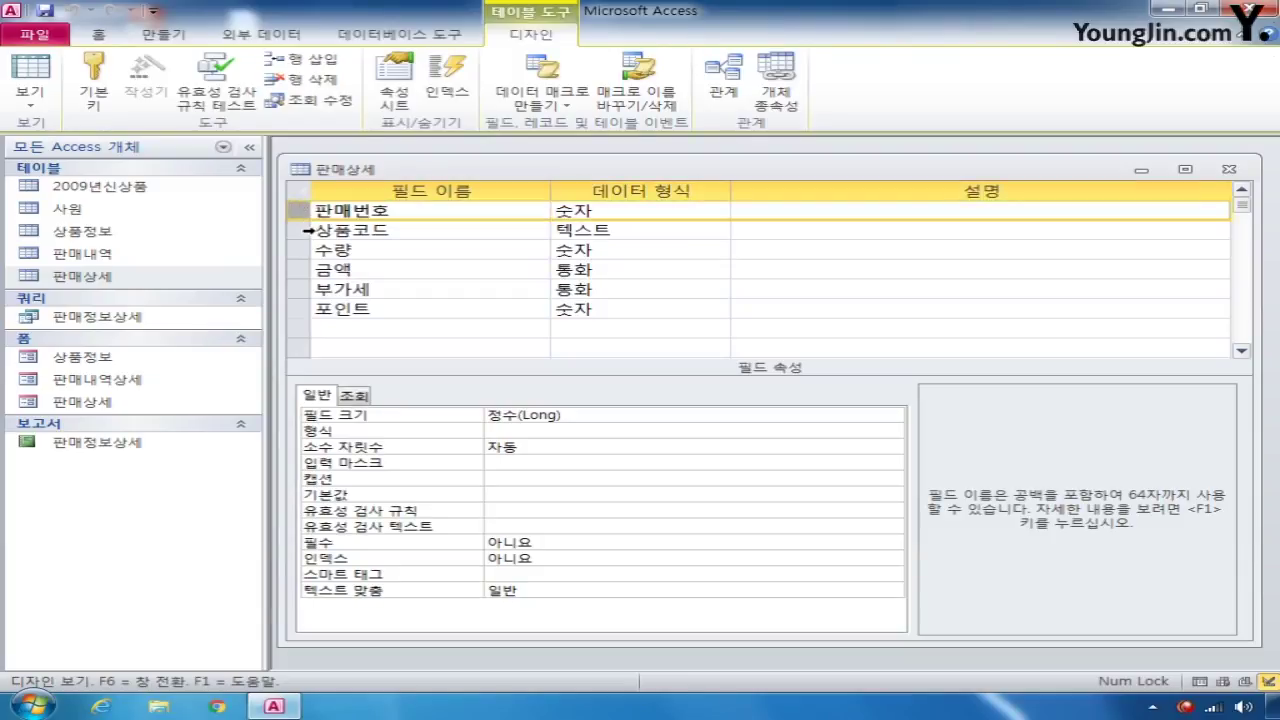
{"action": "left_click", "coordinate": [301, 230]}
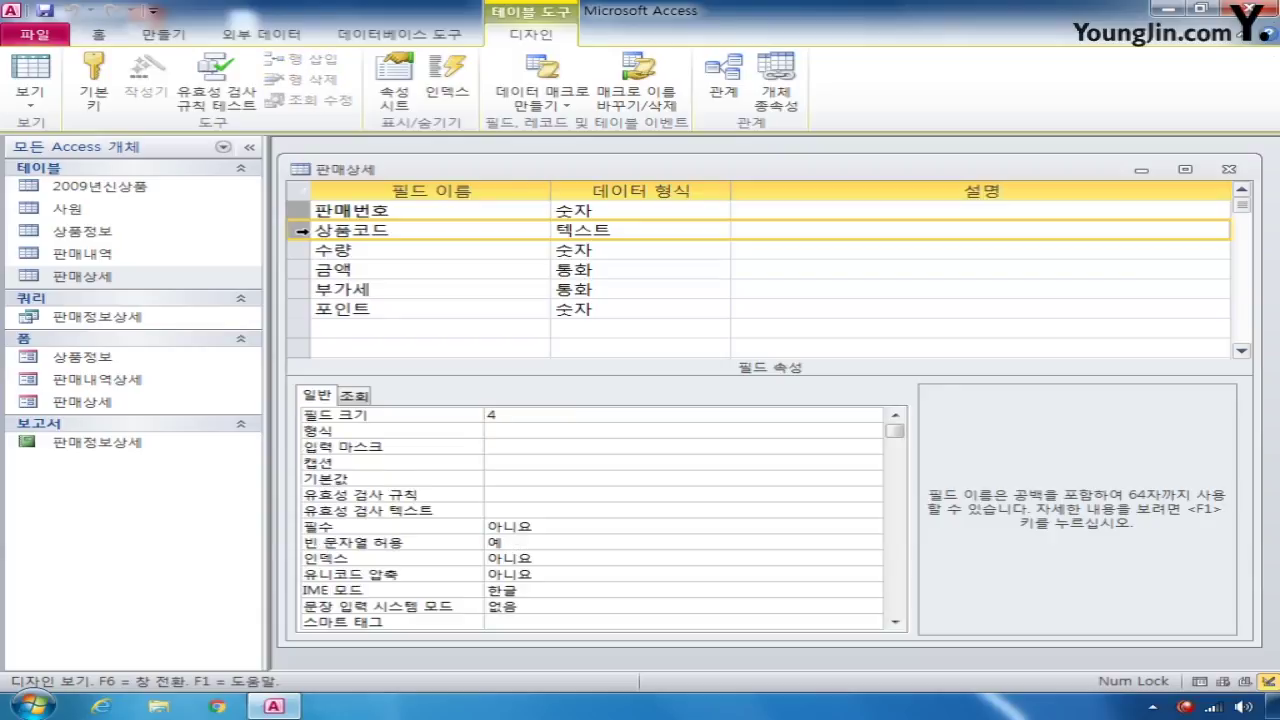
{"action": "left_click", "coordinate": [95, 82]}
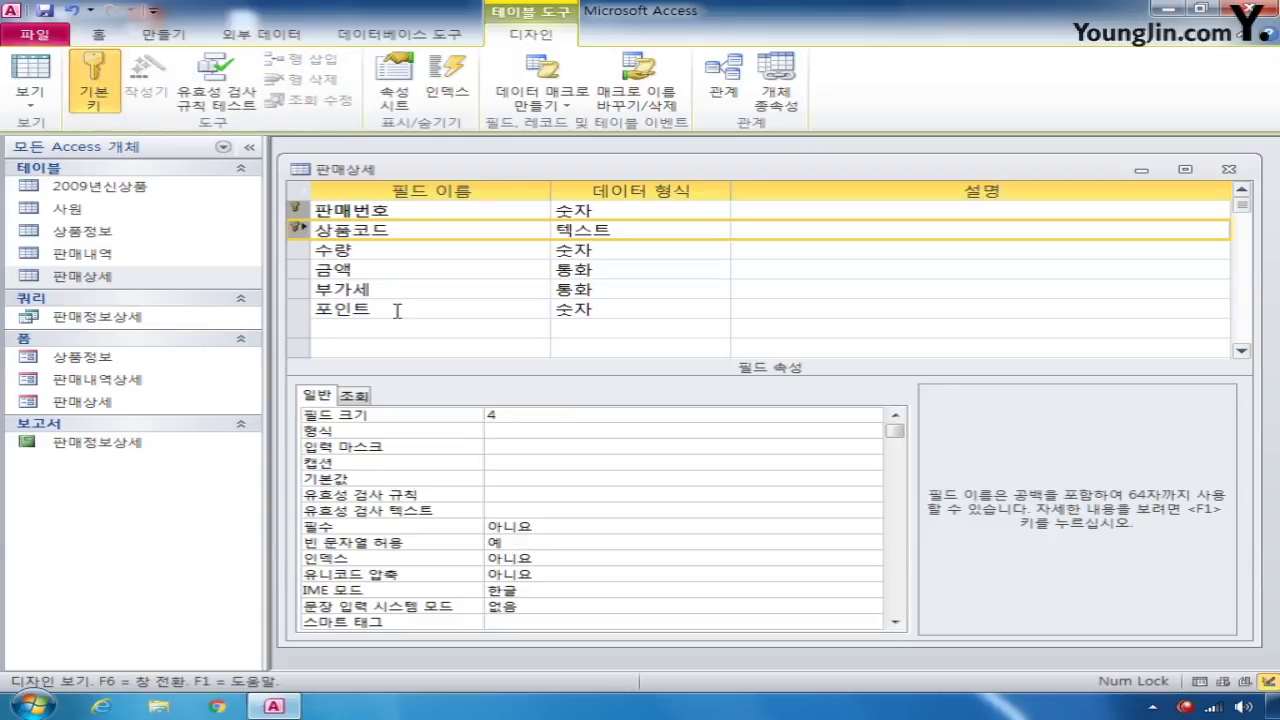
Step: Set the input mask of the 상품코드 field to >AAAA
{"action": "left_click", "coordinate": [303, 230]}
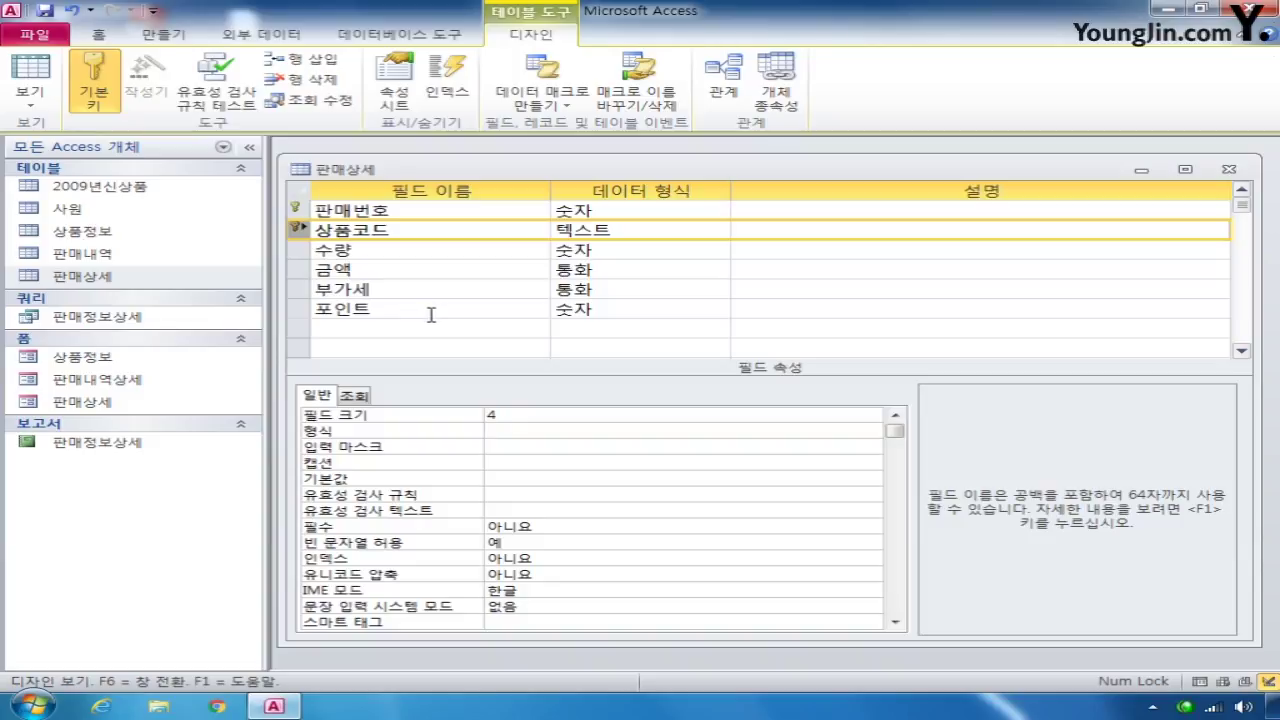
{"action": "left_click", "coordinate": [514, 449]}
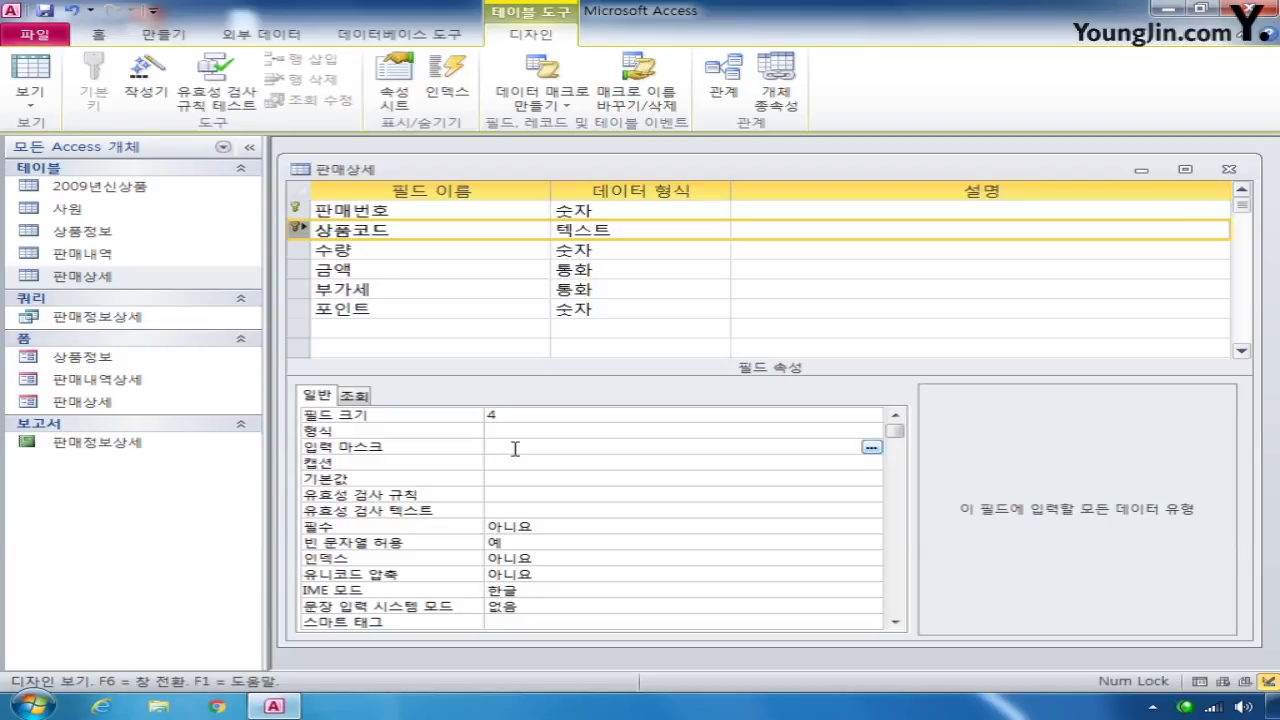
{"action": "type", "text": "AAAA"}
{"action": "left_click", "coordinate": [487, 446]}
{"action": "key", "text": "Left"}
{"action": "type", "text": ">"}
{"action": "left_click_drag", "start_coordinate": [496, 446], "coordinate": [540, 446]}
Step: Give the 수량 field the validation rule >0 and the validation text "수량은 0보다 커야합니다"
{"action": "left_click", "coordinate": [295, 251]}
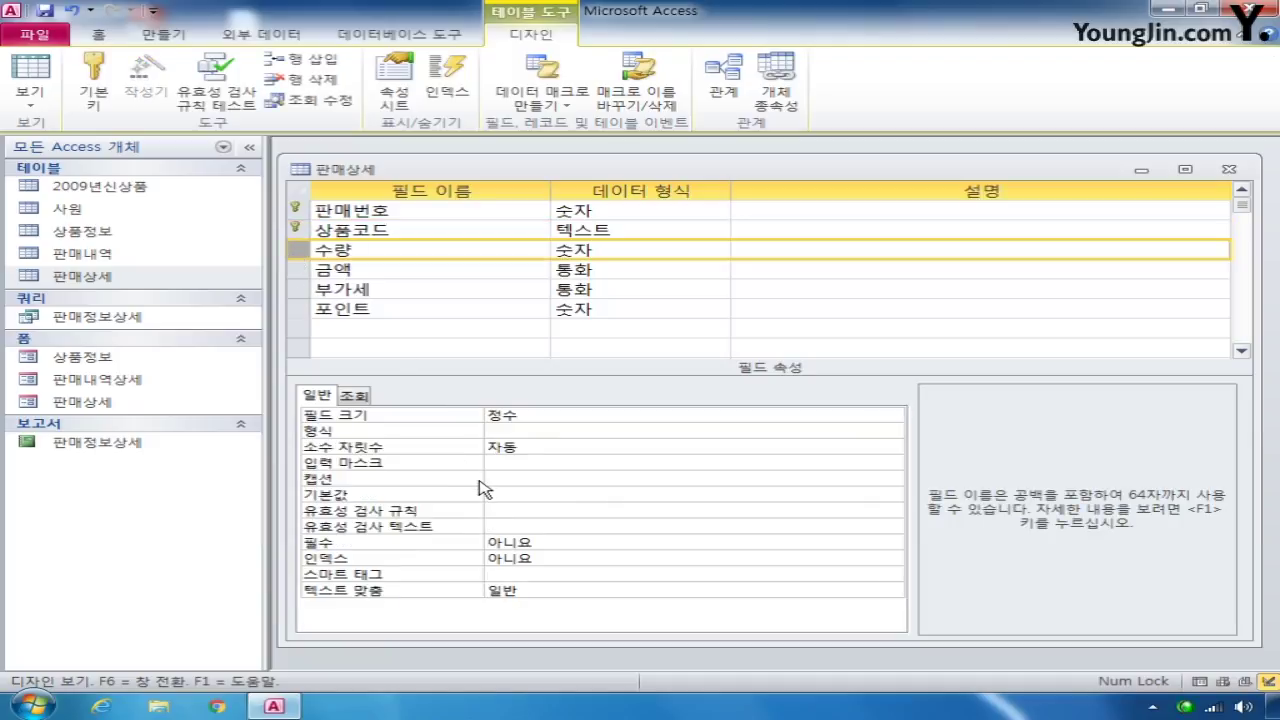
{"action": "left_click", "coordinate": [513, 508]}
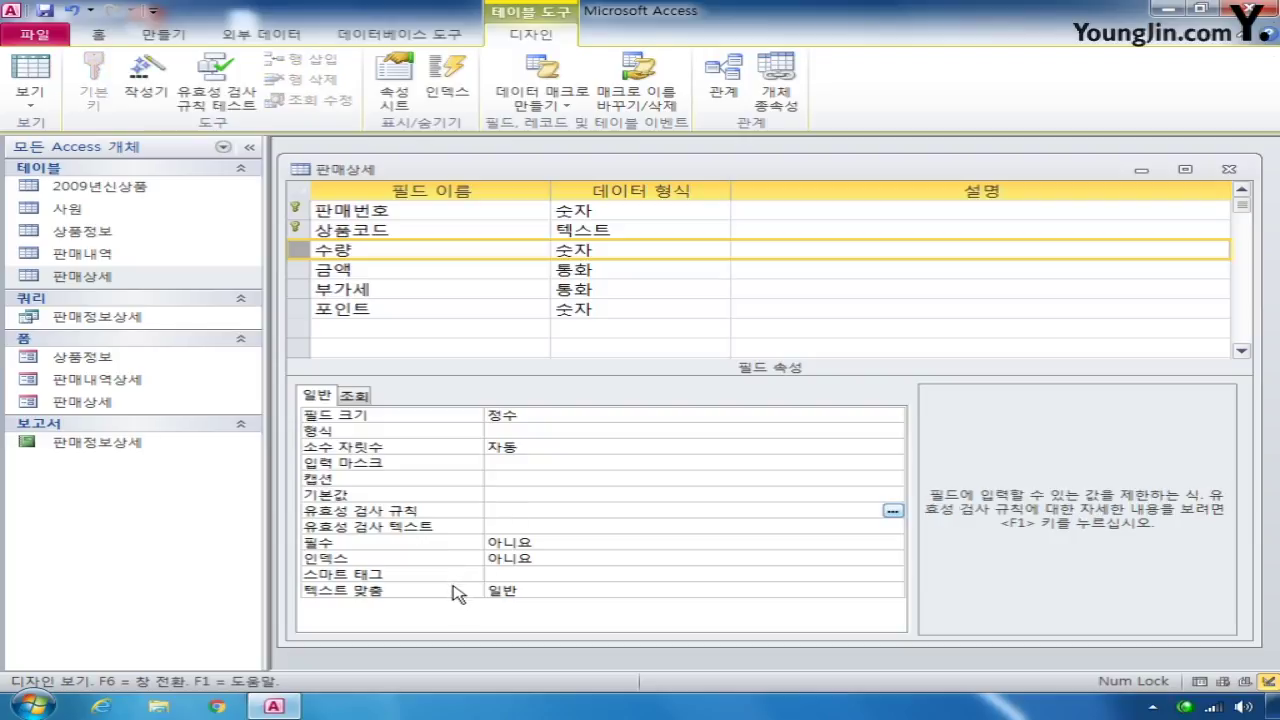
{"action": "type", "text": ">0"}
{"action": "left_click", "coordinate": [518, 531]}
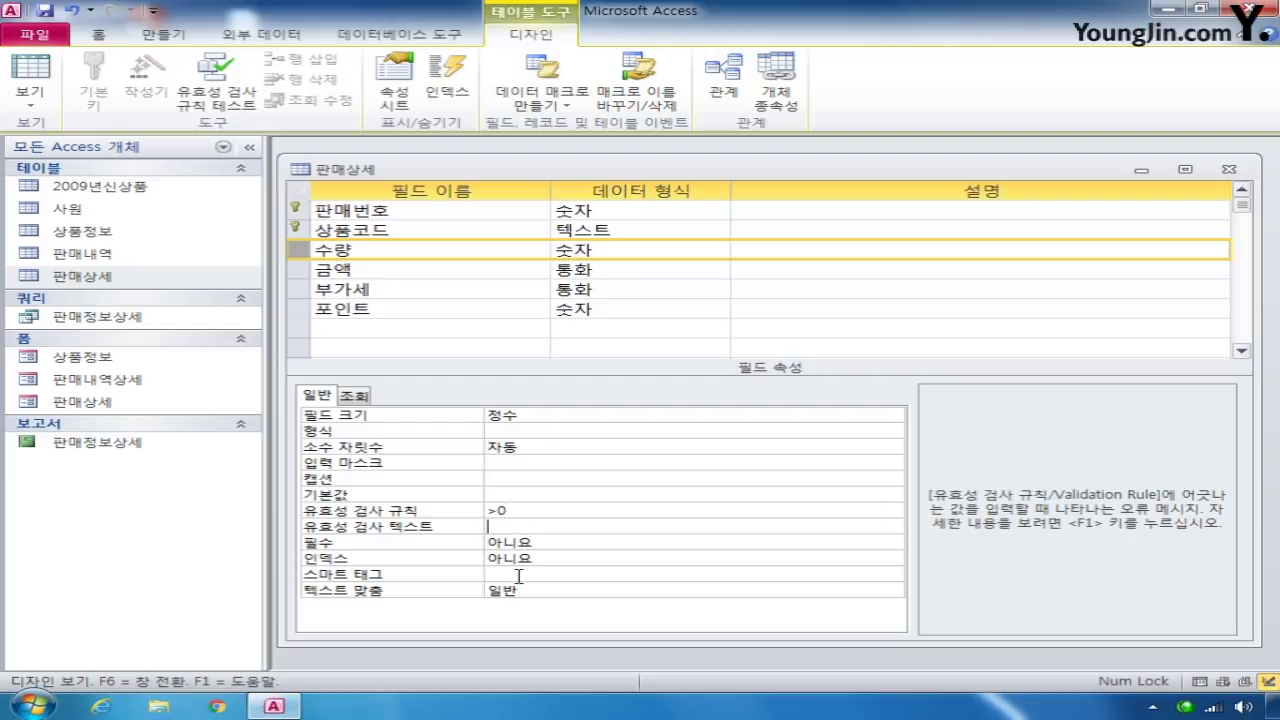
{"action": "type", "text": "수량은 0보다 커야합니다"}
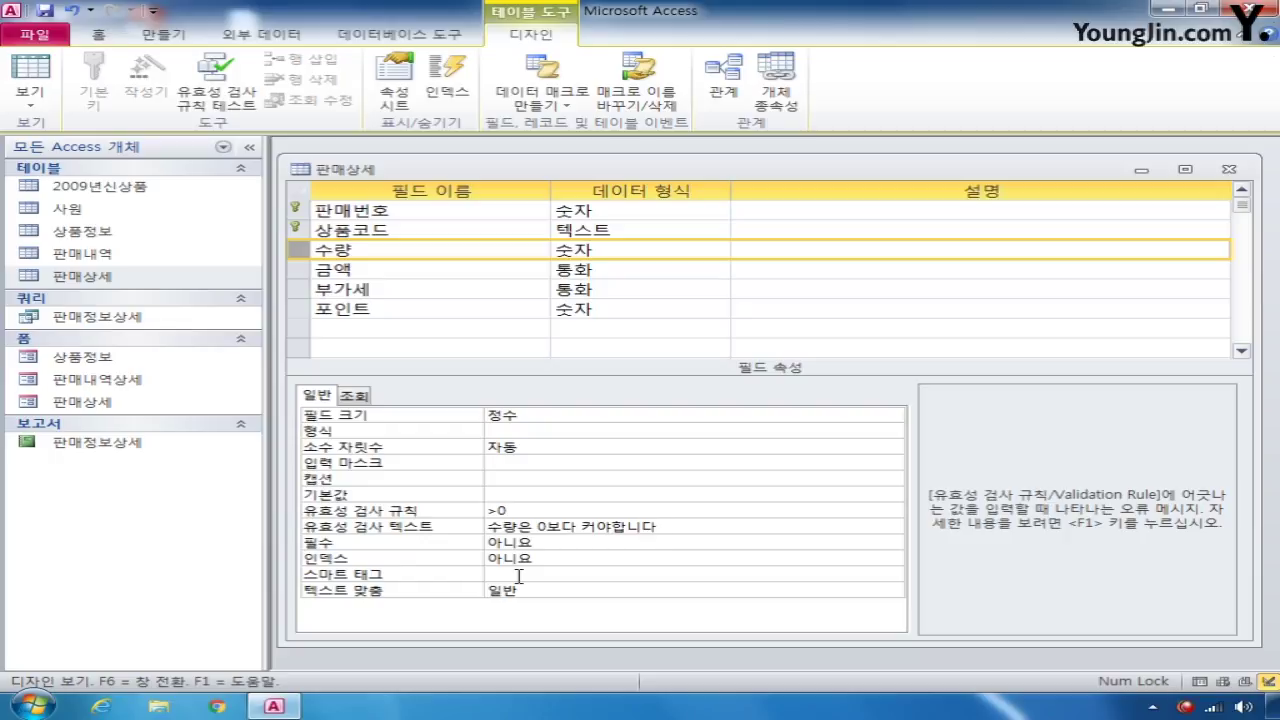
Step: Close the 판매상세 table, saving the design changes and testing the existing data against the new rules
{"action": "left_click", "coordinate": [1227, 173]}
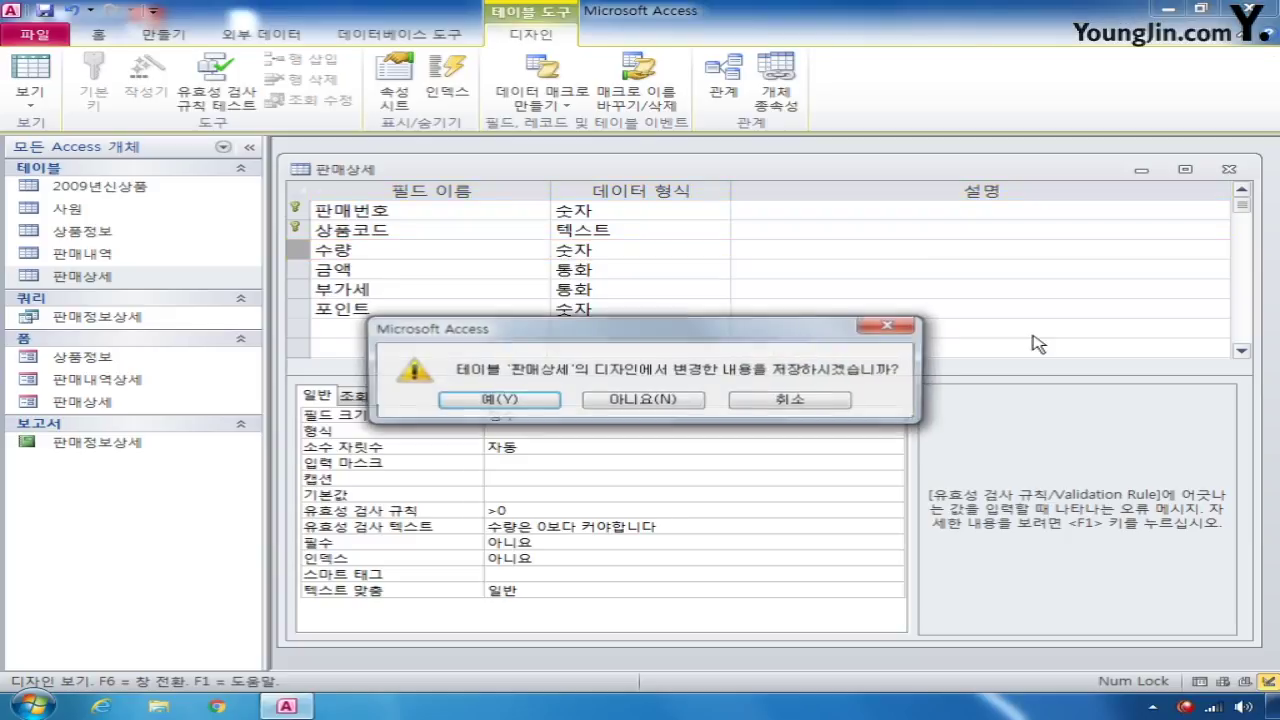
{"action": "left_click", "coordinate": [512, 410]}
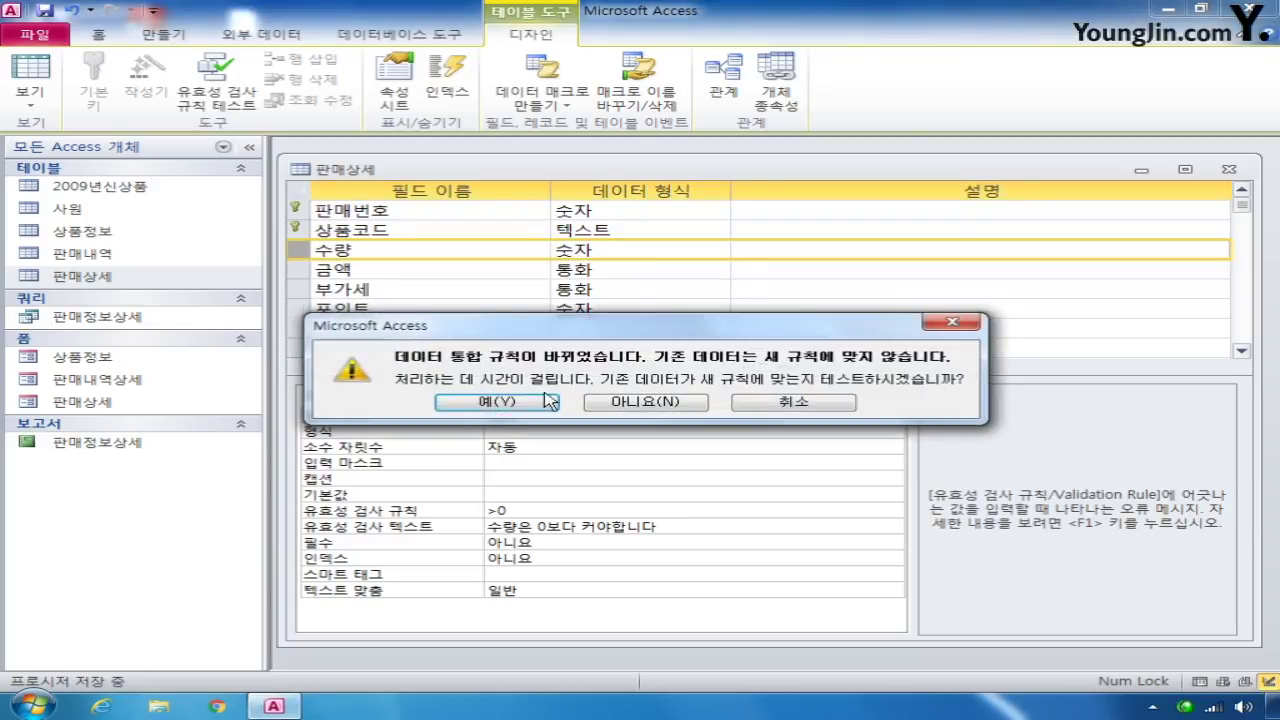
{"action": "left_click", "coordinate": [507, 400]}
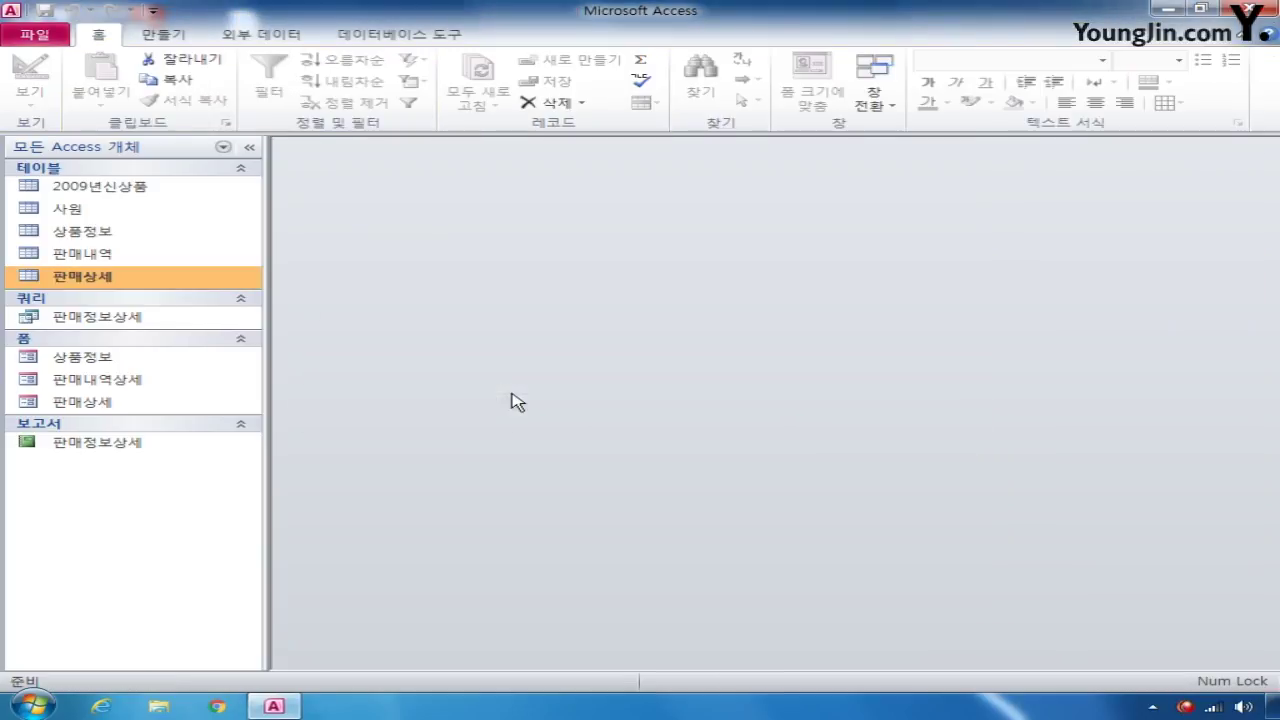
Step: Open the 판매내역 table in Design View
{"action": "right_click", "coordinate": [108, 254]}
{"action": "left_click", "coordinate": [178, 286]}
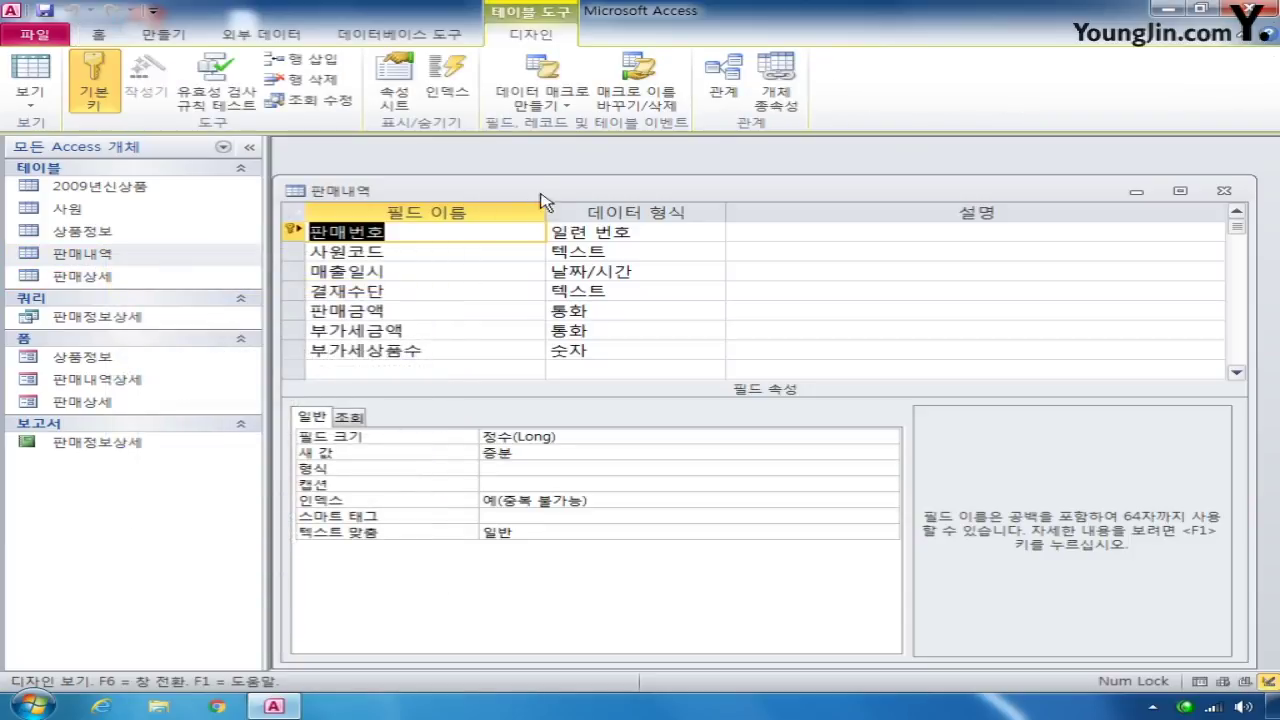
{"action": "left_click_drag", "start_coordinate": [545, 194], "coordinate": [550, 174]}
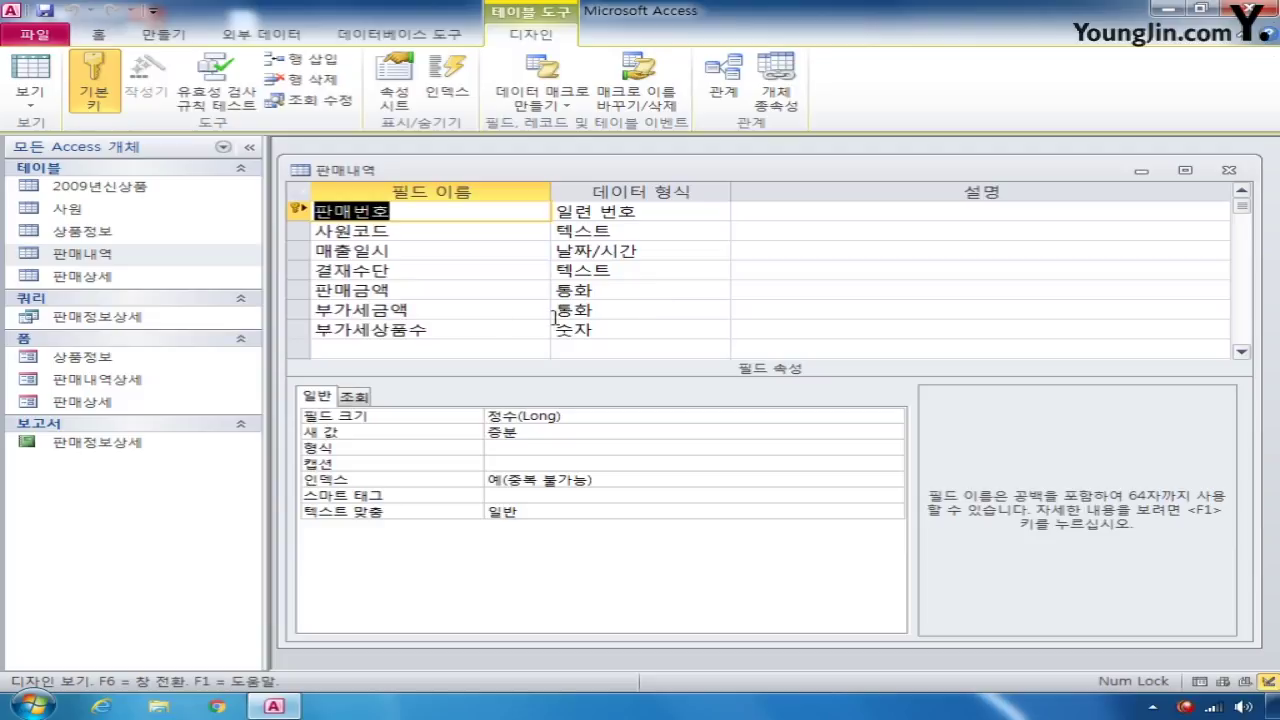
Step: Set the 매출일시 field's default value to Now() and its format to 기본 날짜
{"action": "left_click", "coordinate": [303, 251]}
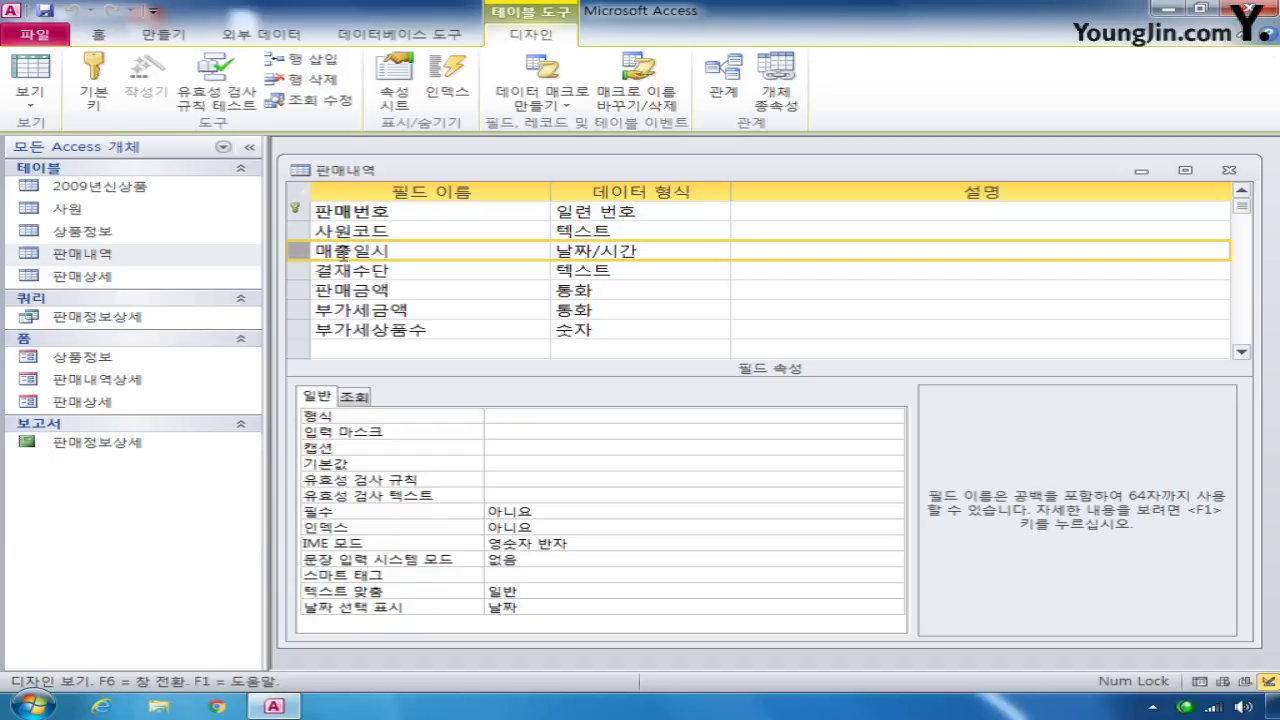
{"action": "left_click", "coordinate": [542, 463]}
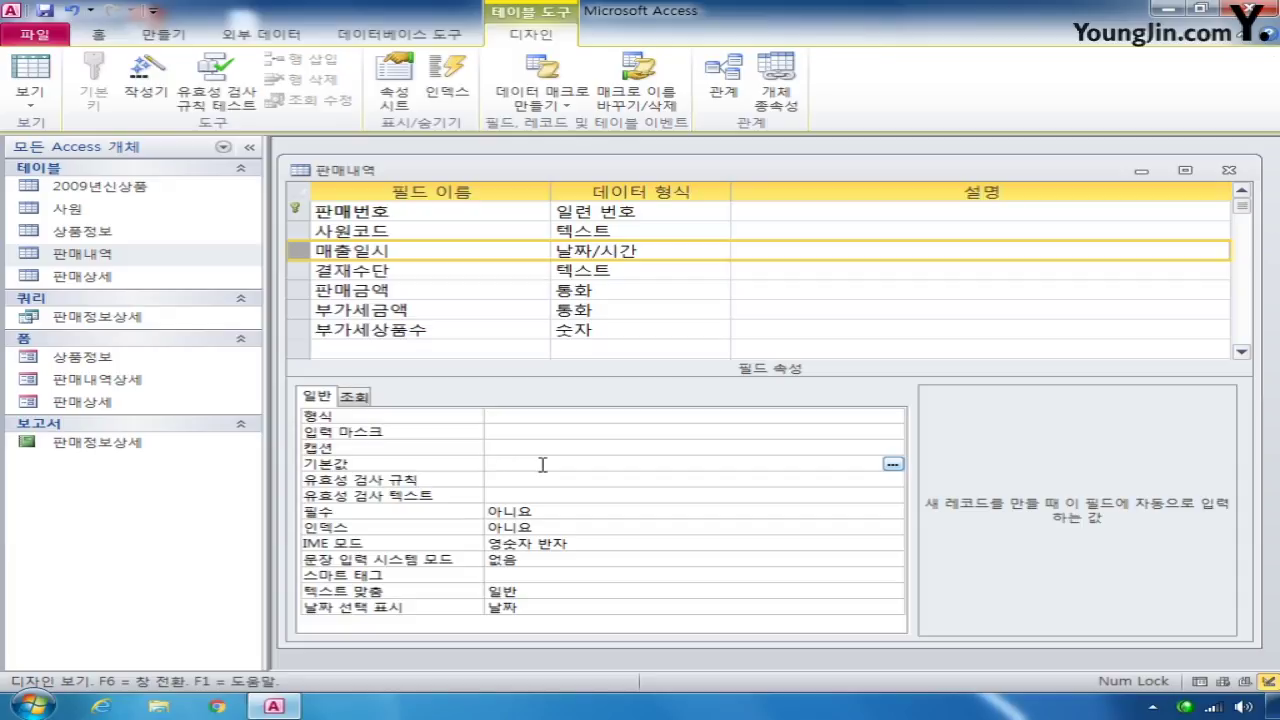
{"action": "type", "text": "now()"}
{"action": "left_click", "coordinate": [536, 417]}
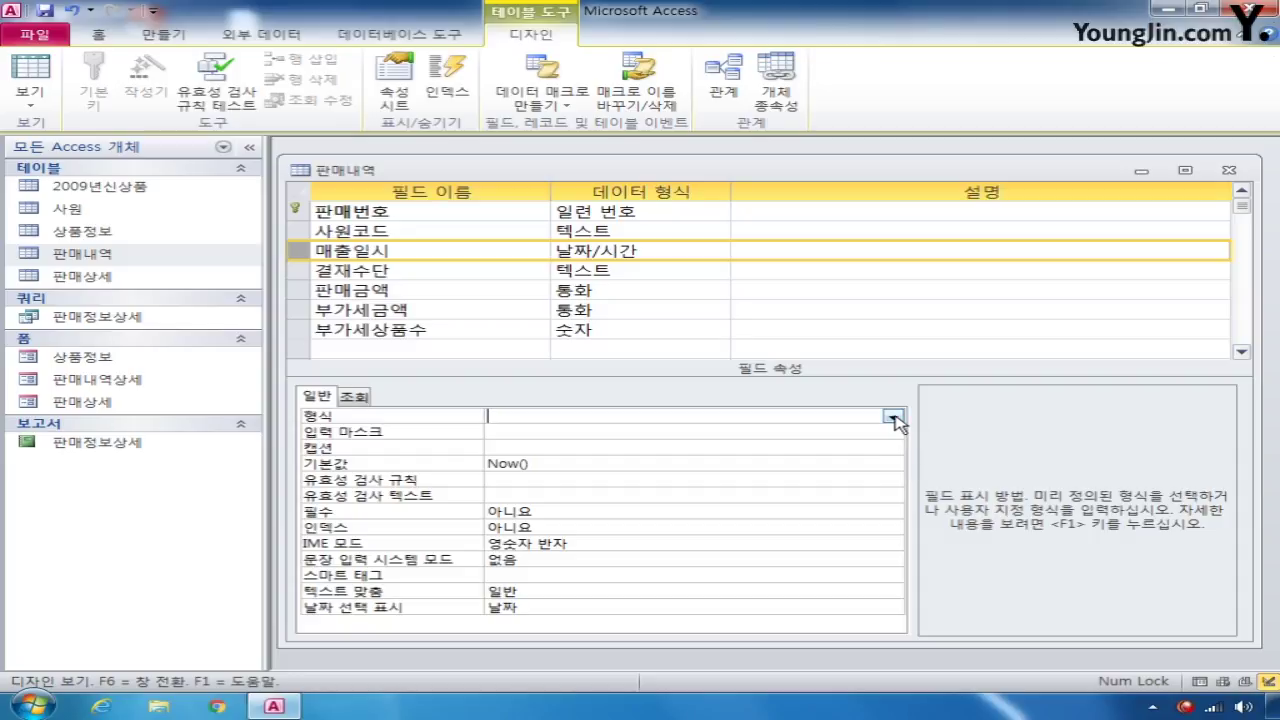
{"action": "left_click", "coordinate": [893, 416]}
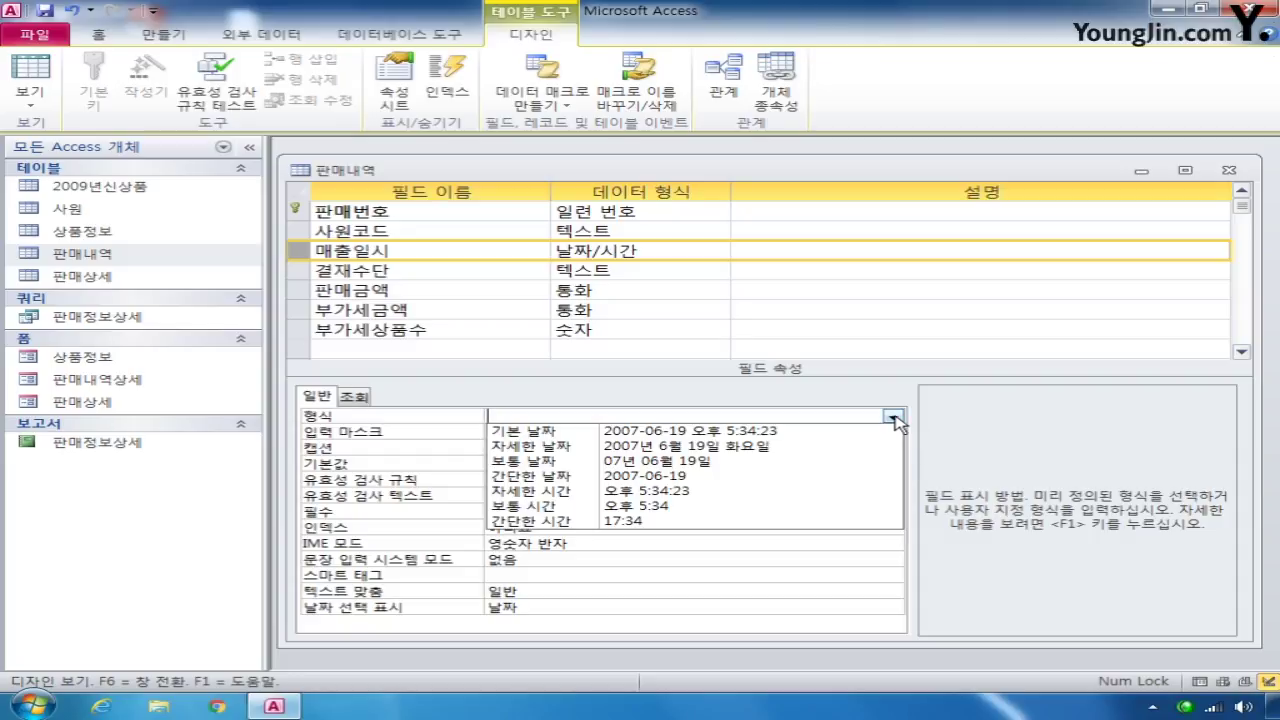
{"action": "left_click", "coordinate": [801, 440]}
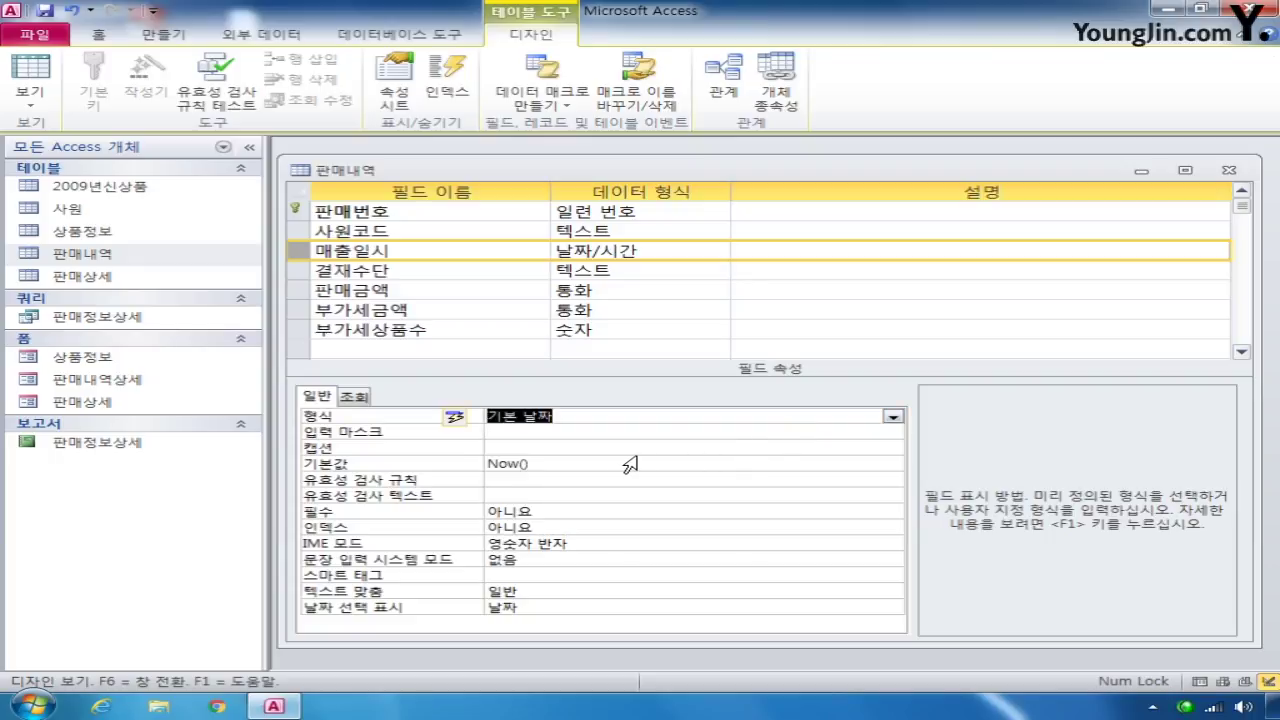
Step: Add a 비고 field with the 메모 data type below 부가세상품수, and close the table with its changes saved
{"action": "left_click", "coordinate": [349, 347]}
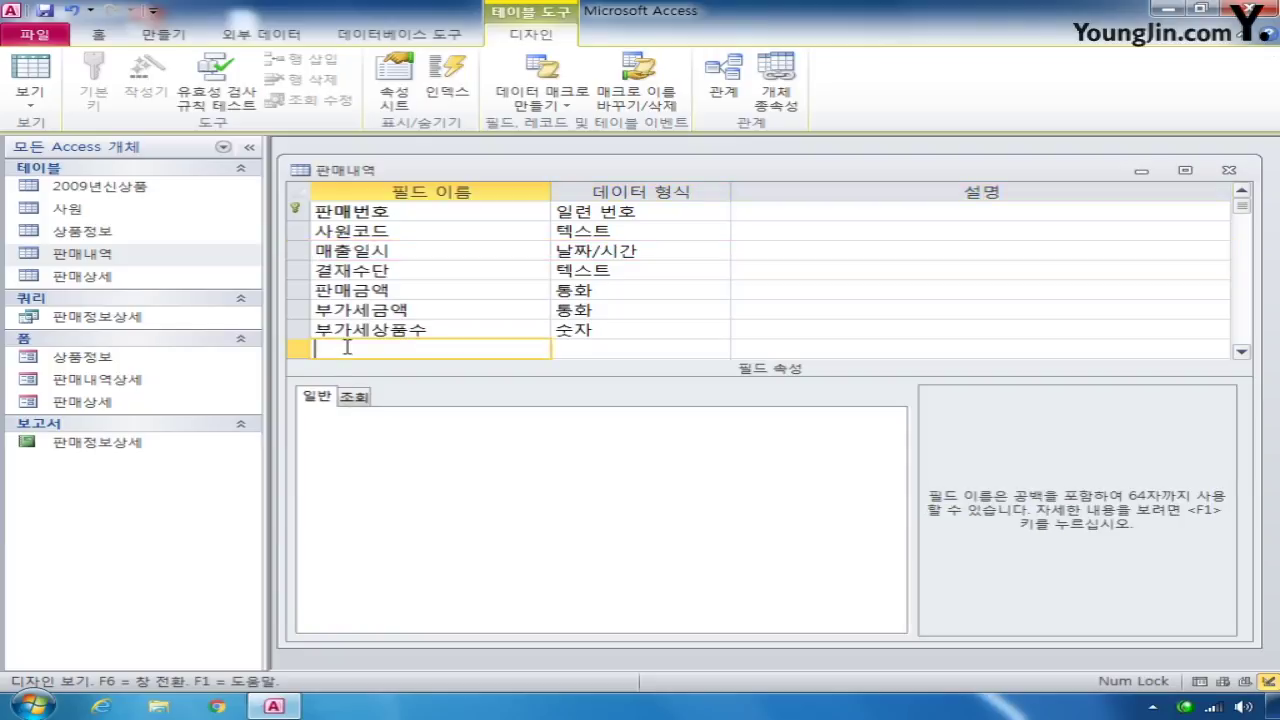
{"action": "type", "text": "에"}
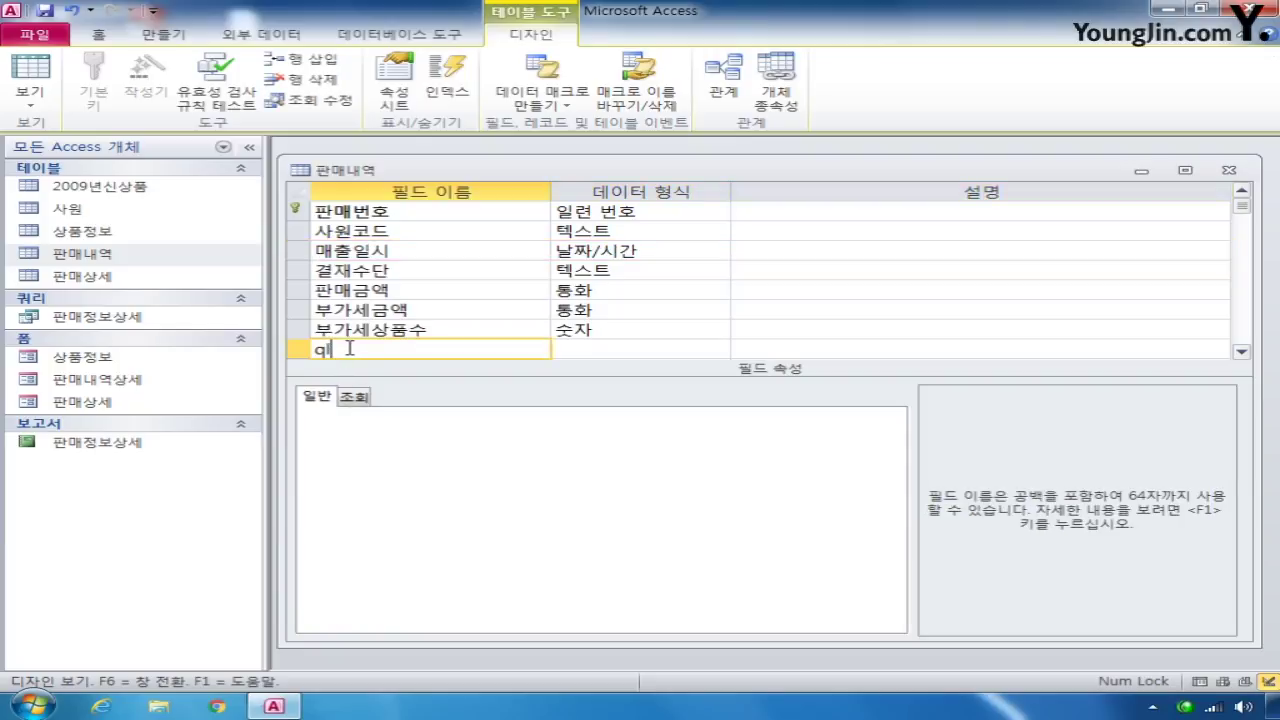
{"action": "key", "text": "BackSpace"}
{"action": "type", "text": "비고"}
{"action": "left_click", "coordinate": [600, 348]}
{"action": "left_click", "coordinate": [720, 348]}
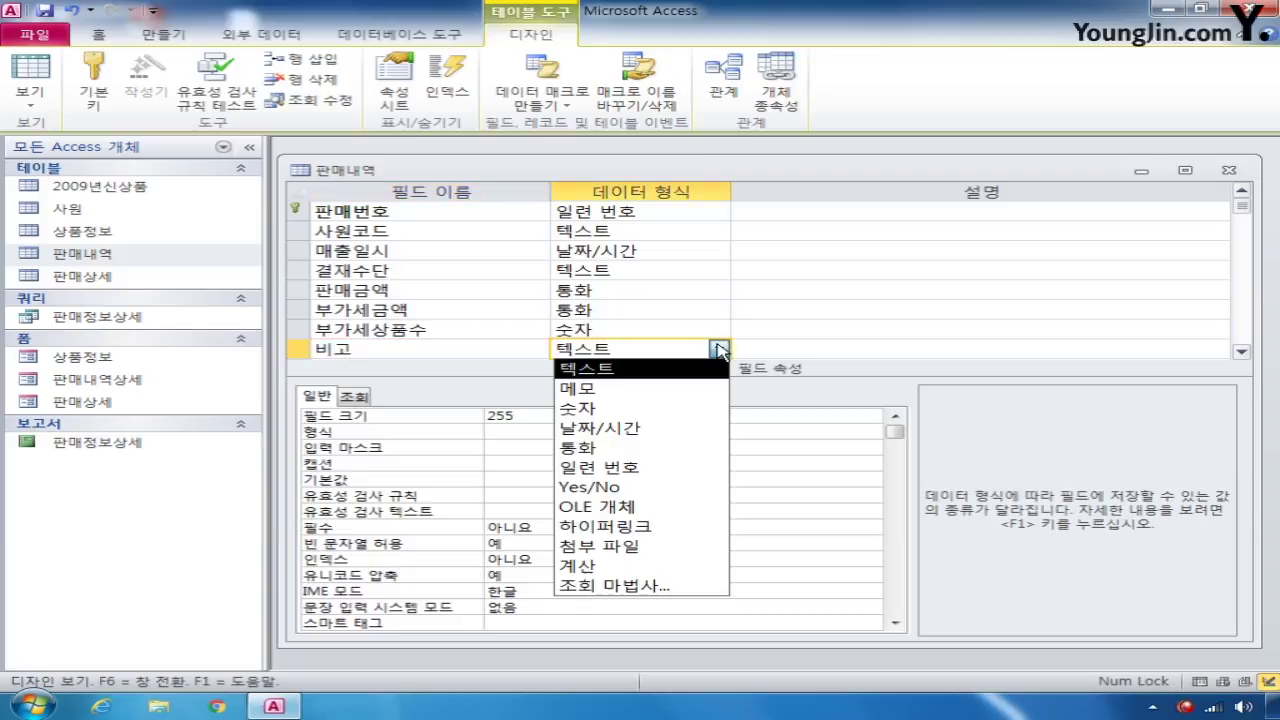
{"action": "left_click", "coordinate": [672, 389]}
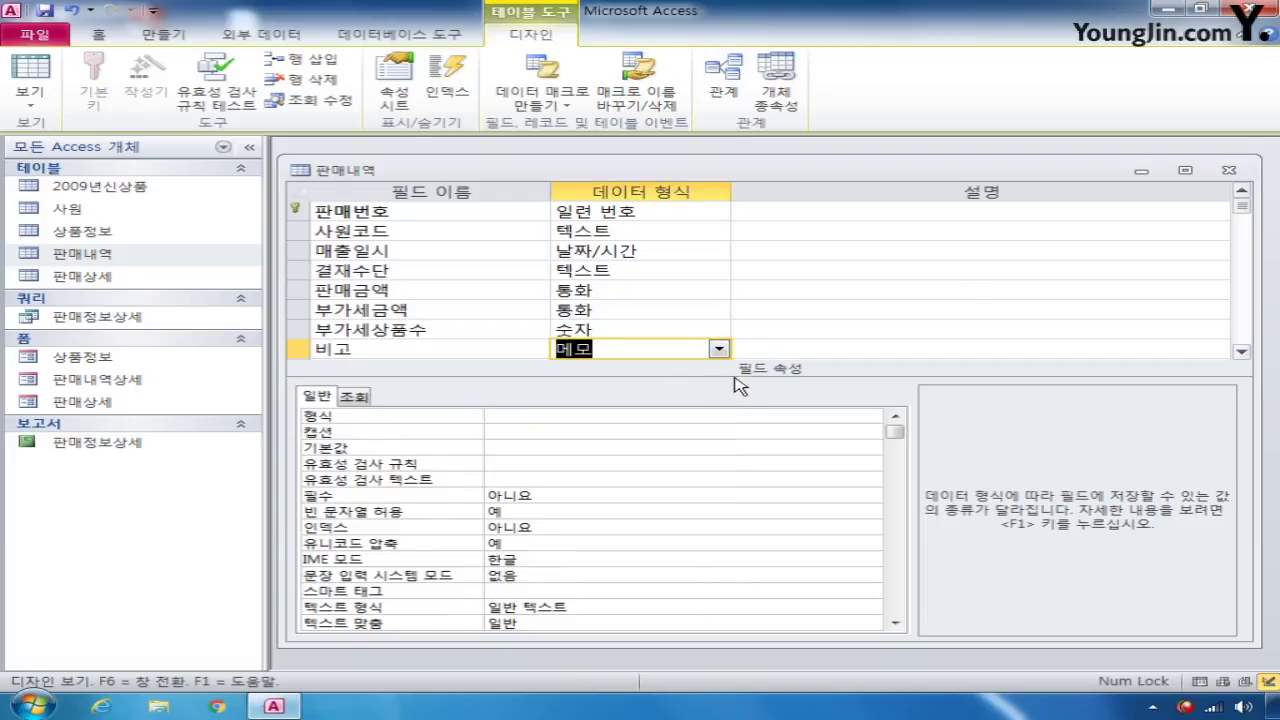
{"action": "left_click", "coordinate": [1229, 170]}
{"action": "left_click", "coordinate": [545, 412]}
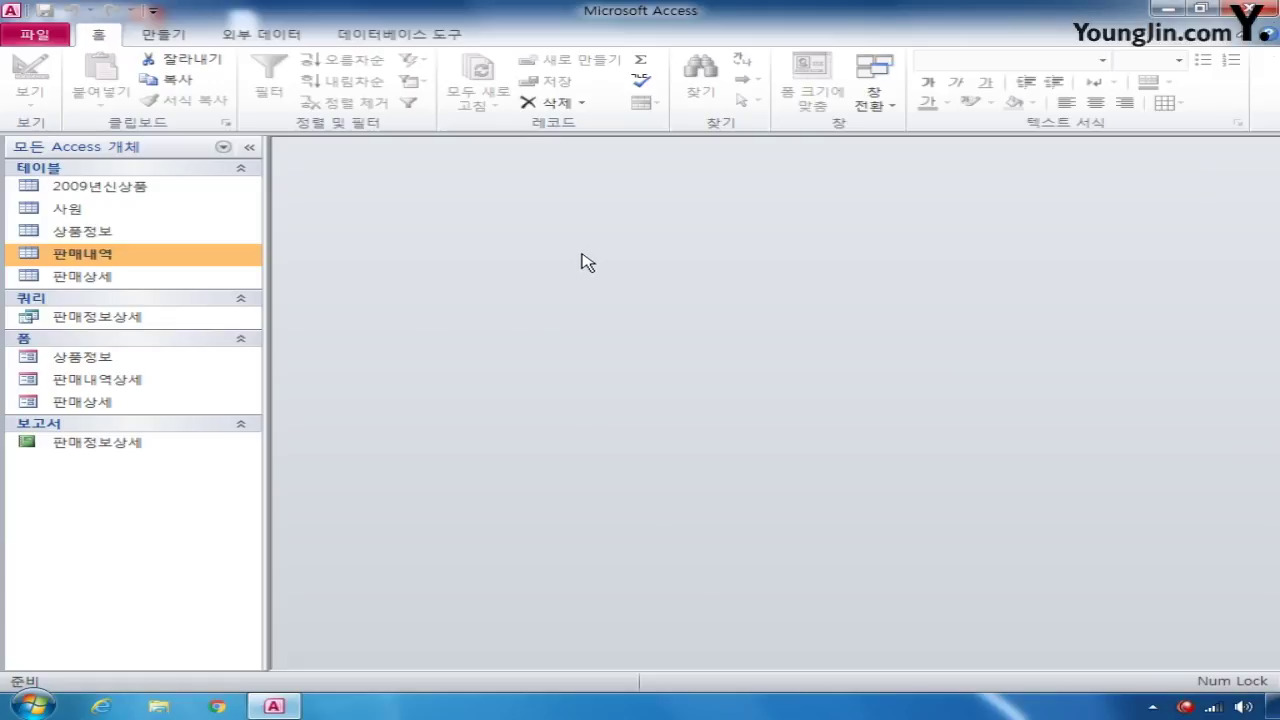
Step: Create a new query in Design View based on the 2009년신상품 table
{"action": "left_click", "coordinate": [173, 38]}
{"action": "left_click", "coordinate": [392, 95]}
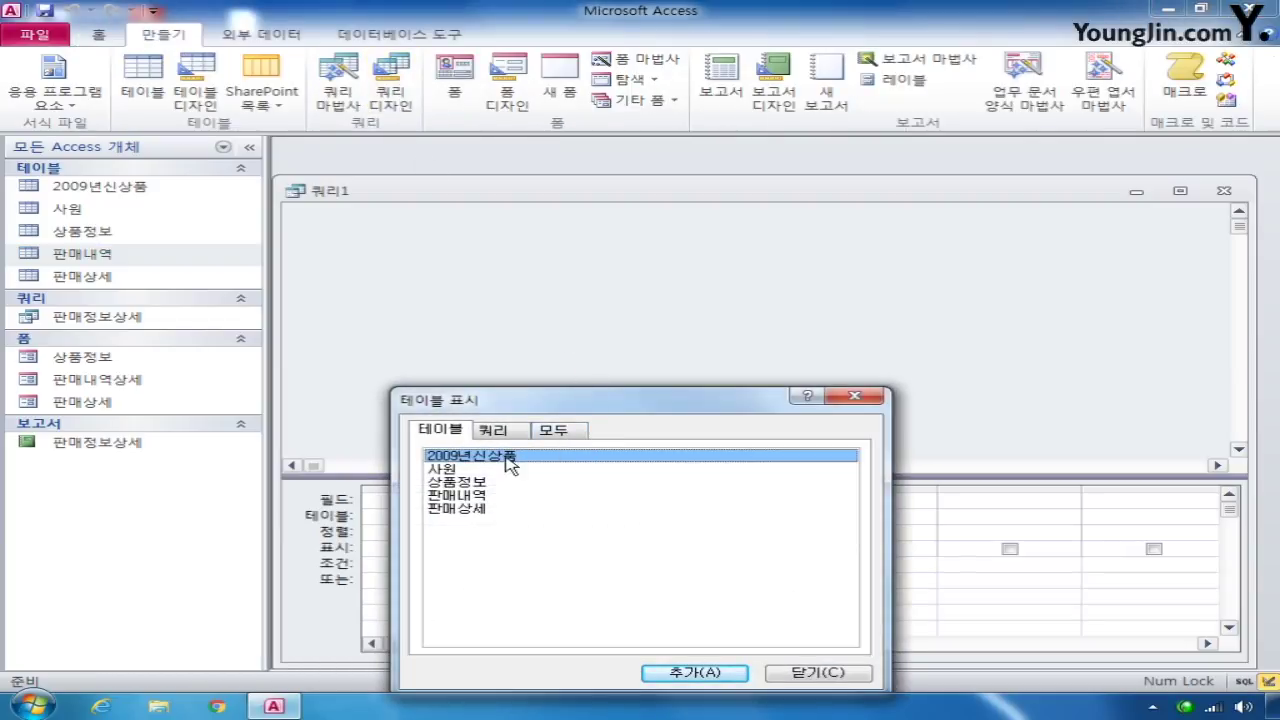
{"action": "left_click", "coordinate": [693, 671]}
{"action": "left_click", "coordinate": [817, 673]}
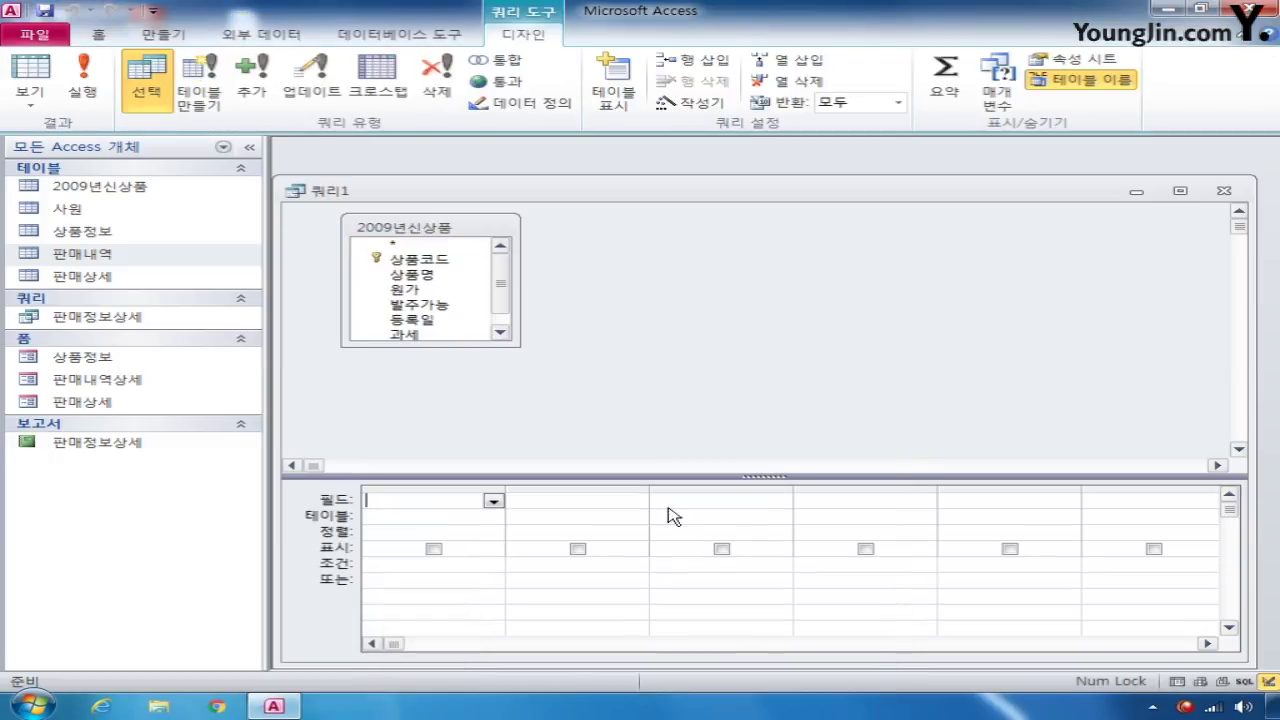
Step: Change the query to an append query that adds to the 상품정보 table in the current database
{"action": "right_click", "coordinate": [628, 277]}
{"action": "mouse_move", "coordinate": [807, 432]}
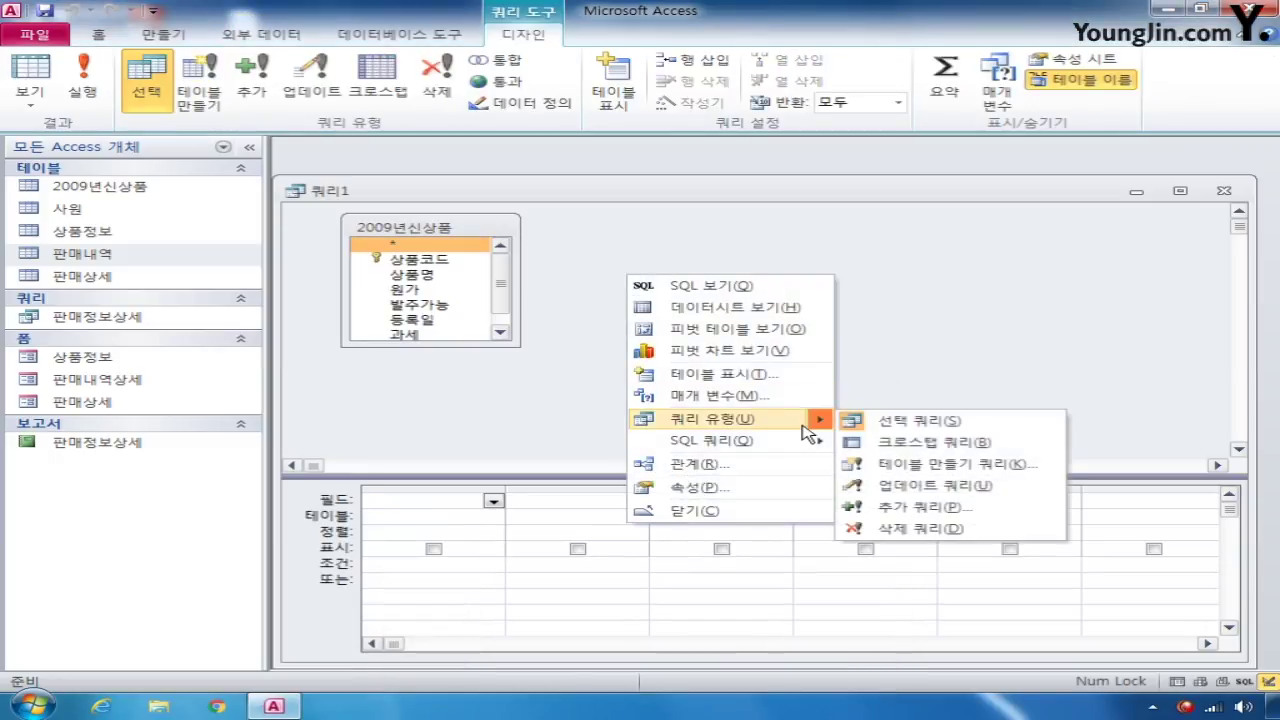
{"action": "left_click", "coordinate": [905, 507]}
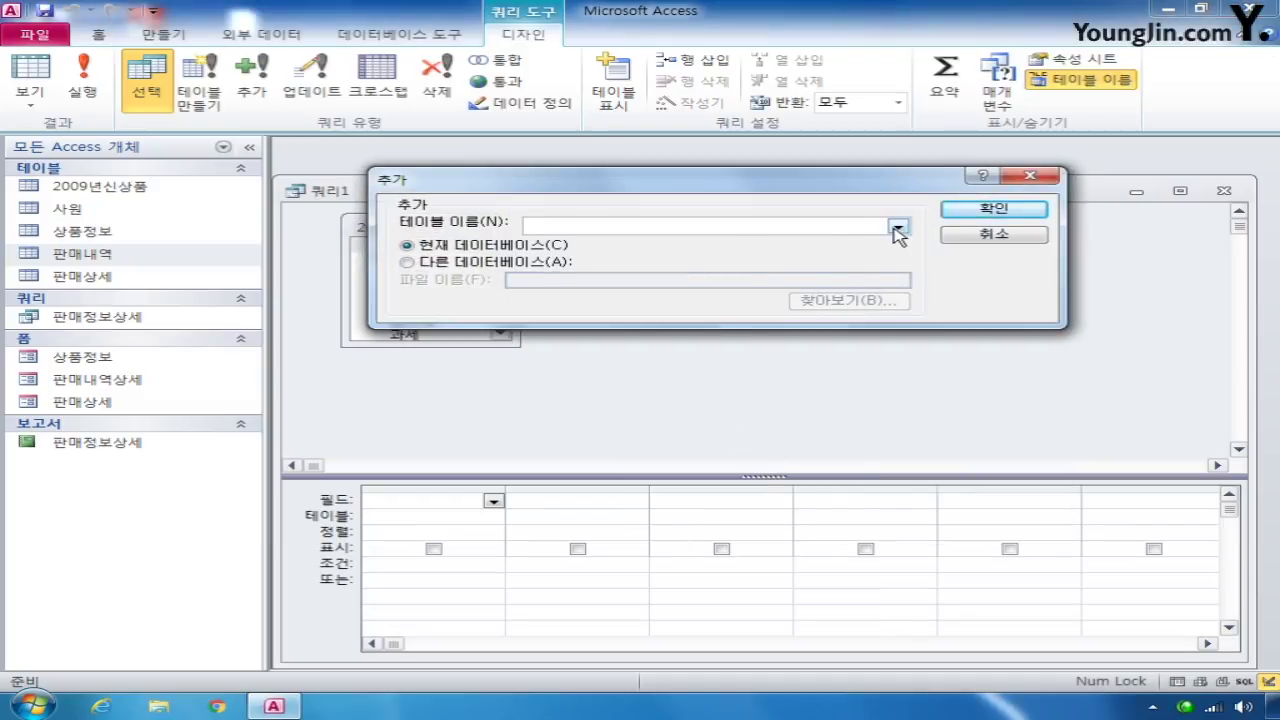
{"action": "left_click", "coordinate": [898, 231]}
{"action": "left_click", "coordinate": [855, 276]}
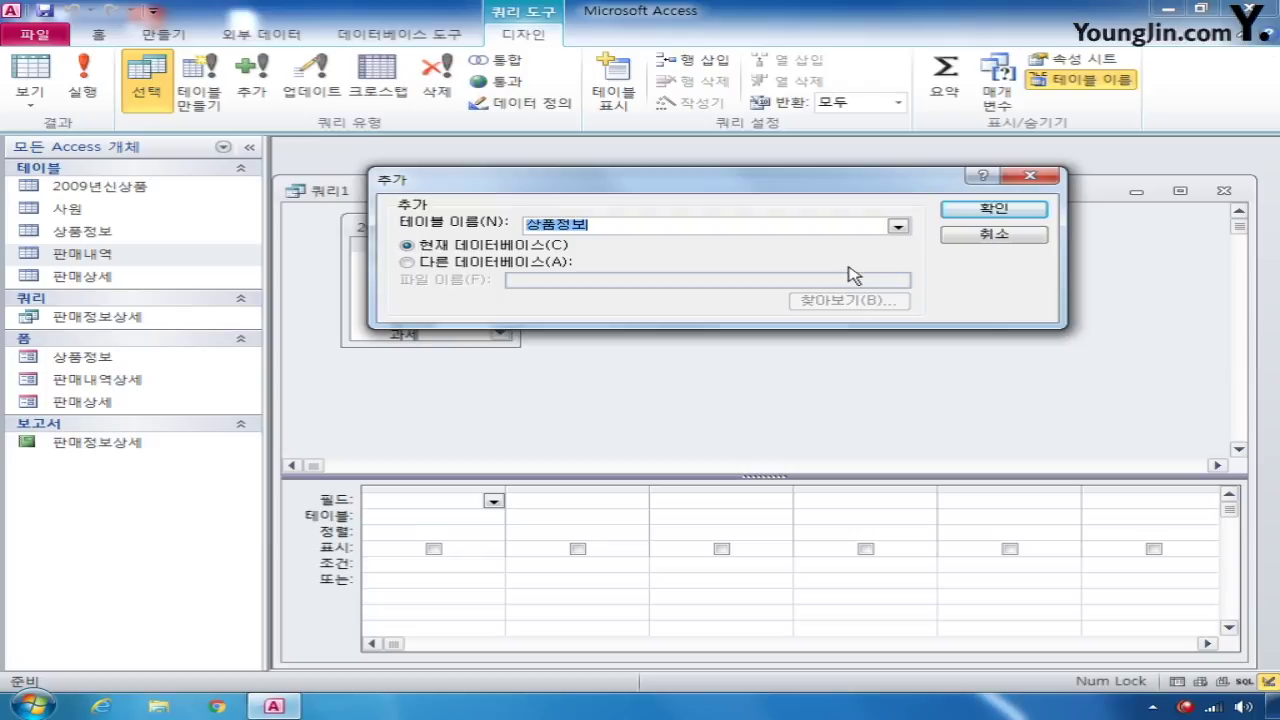
{"action": "left_click", "coordinate": [993, 210]}
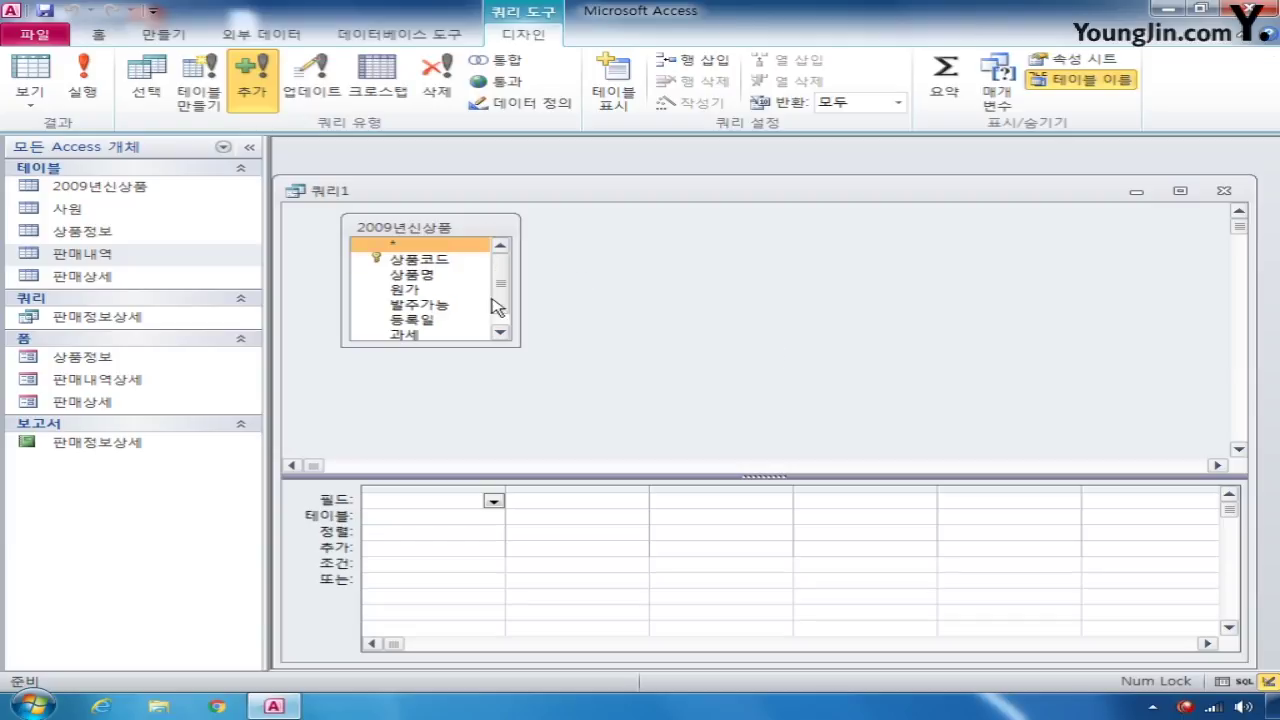
Step: Add the 상품코드, 상품명, 원가, 등록일 and 과세 fields of 2009년신상품 to the append query's grid
{"action": "left_click_drag", "start_coordinate": [473, 346], "coordinate": [480, 372]}
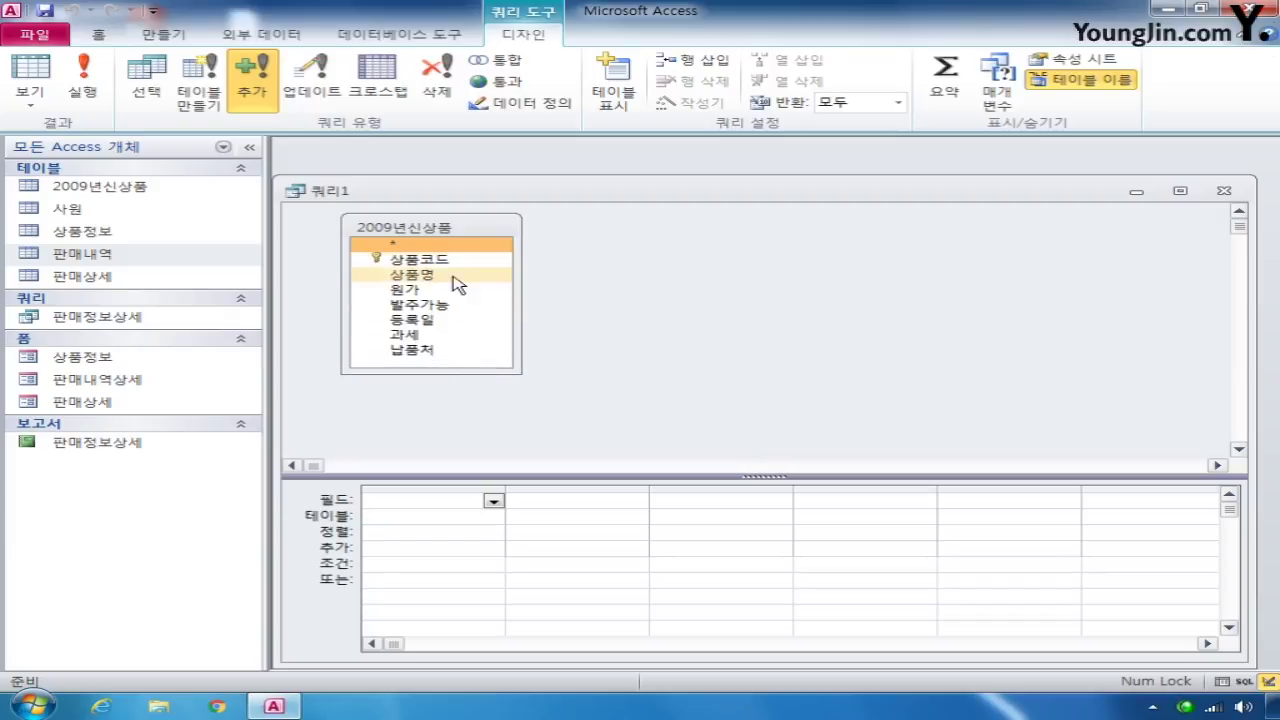
{"action": "double_click", "coordinate": [404, 259]}
{"action": "double_click", "coordinate": [414, 276]}
{"action": "double_click", "coordinate": [414, 290]}
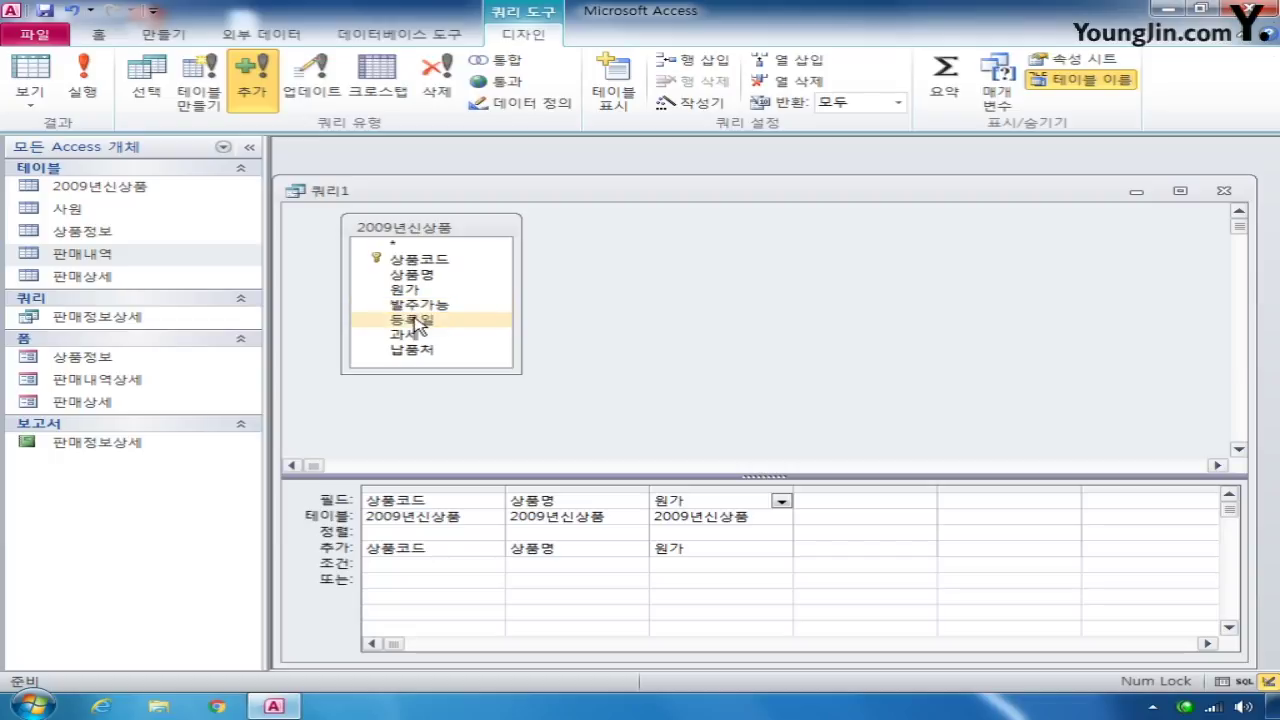
{"action": "double_click", "coordinate": [412, 319]}
{"action": "double_click", "coordinate": [409, 335]}
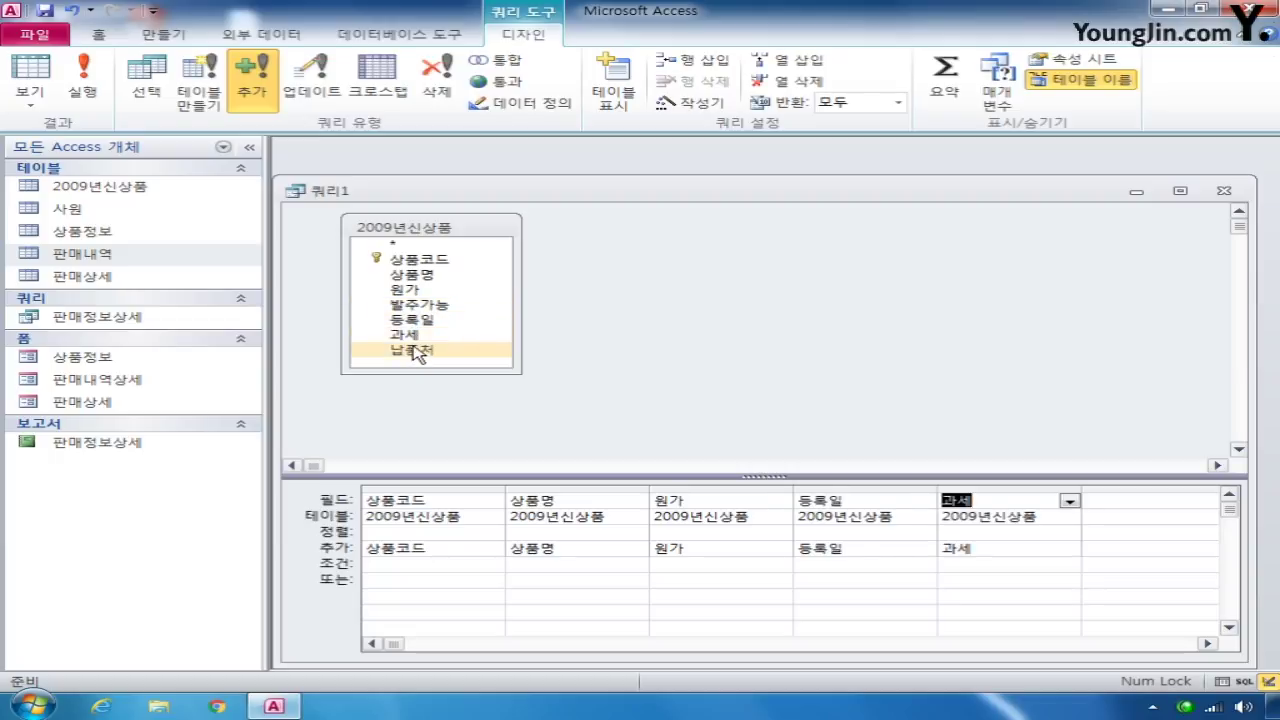
{"action": "left_click", "coordinate": [417, 341]}
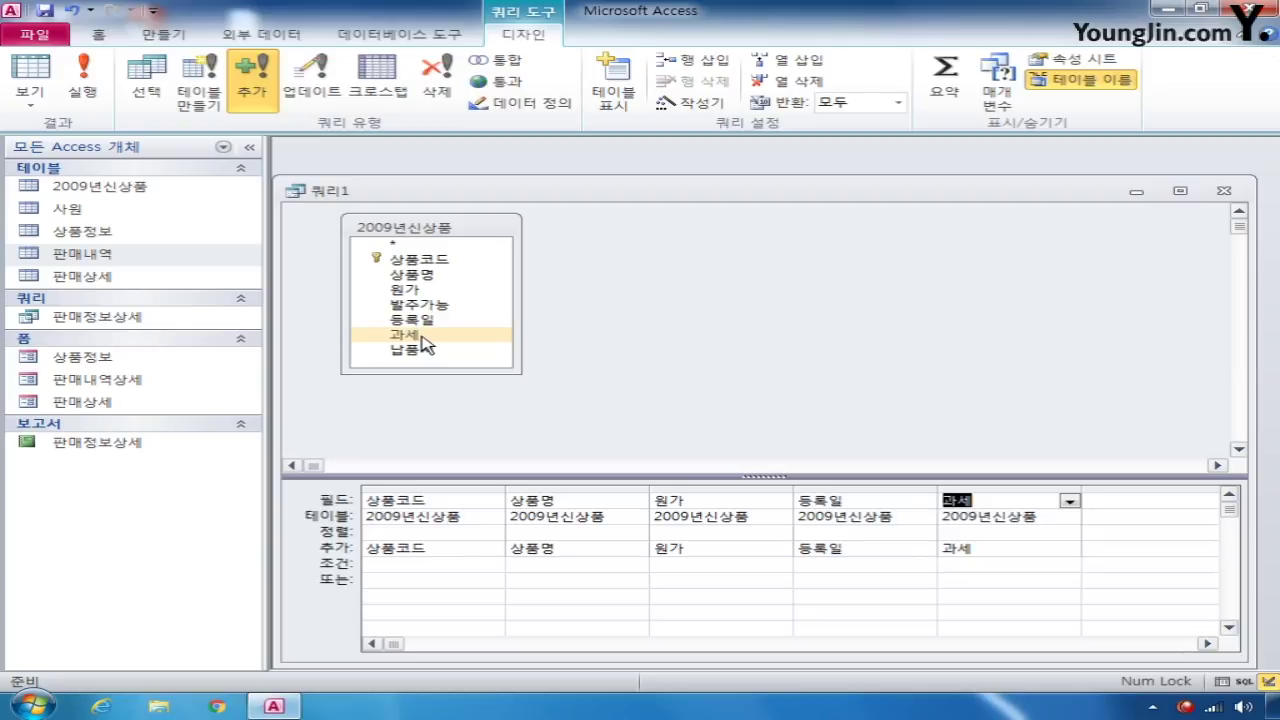
Step: Add the 발주가능 field to the append query as a filter with the criterion Y
{"action": "double_click", "coordinate": [455, 311]}
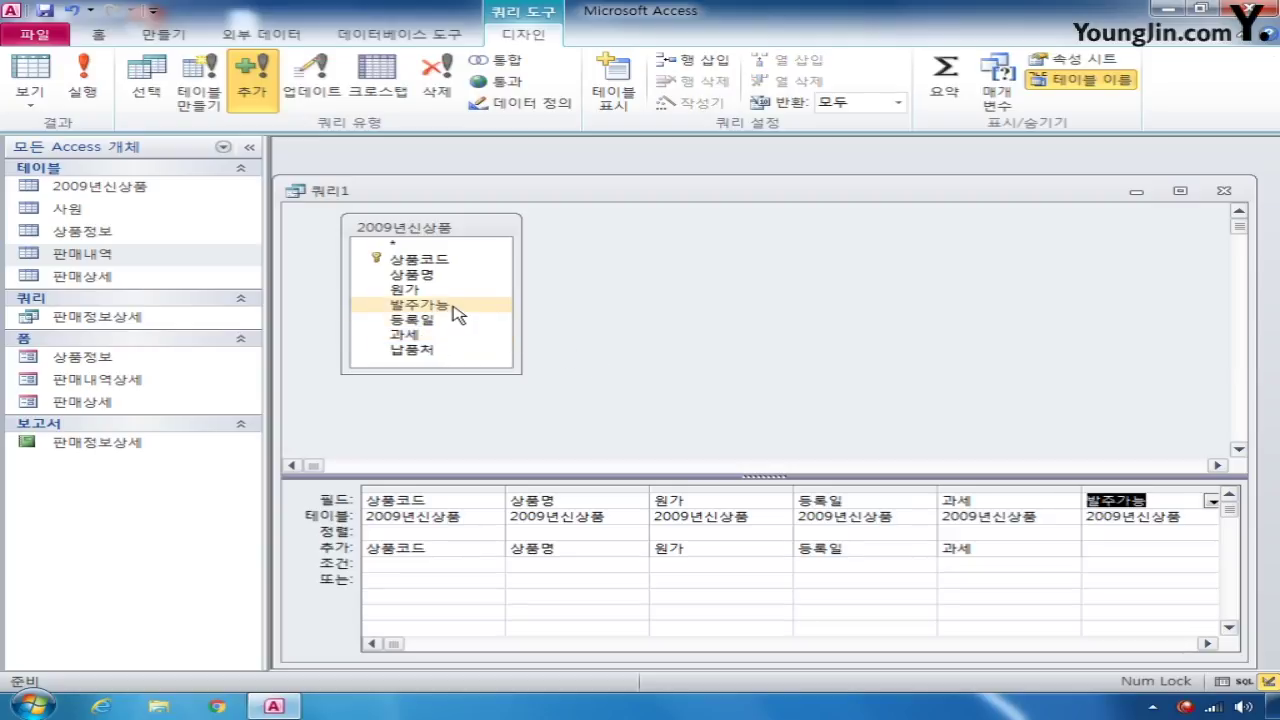
{"action": "left_click", "coordinate": [1120, 549]}
{"action": "left_click", "coordinate": [1116, 568]}
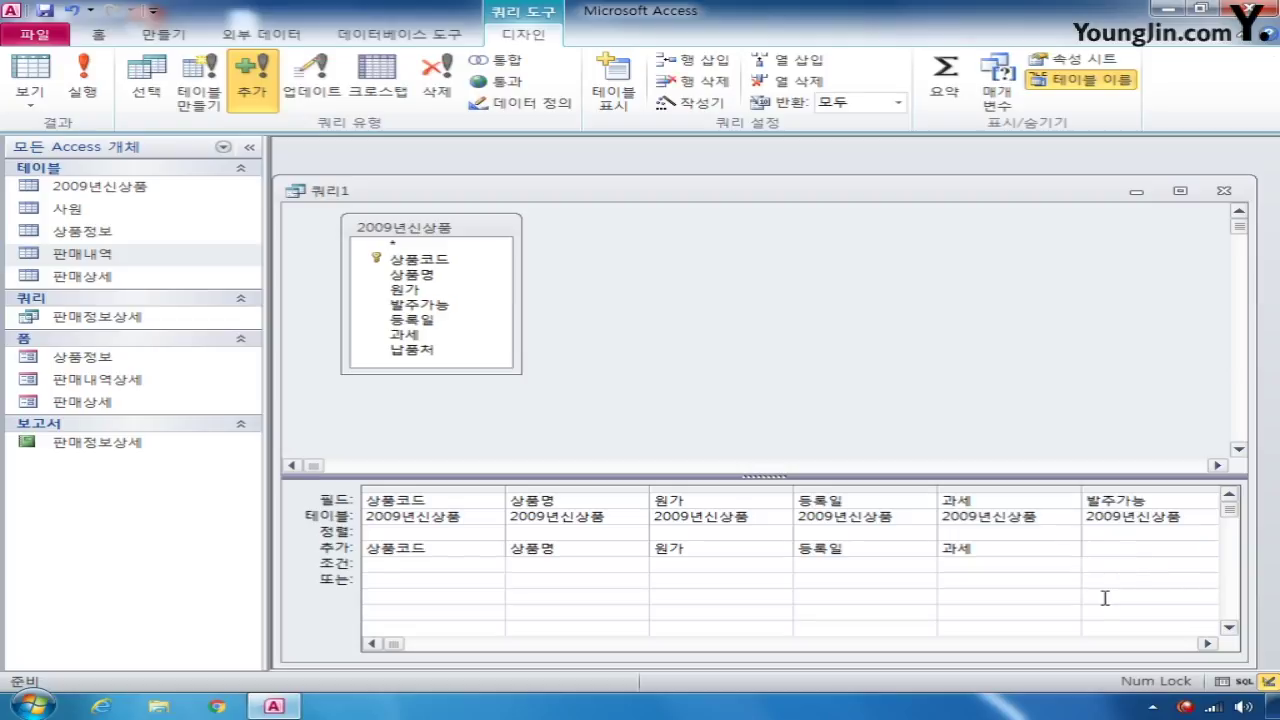
{"action": "type", "text": "ㅛ"}
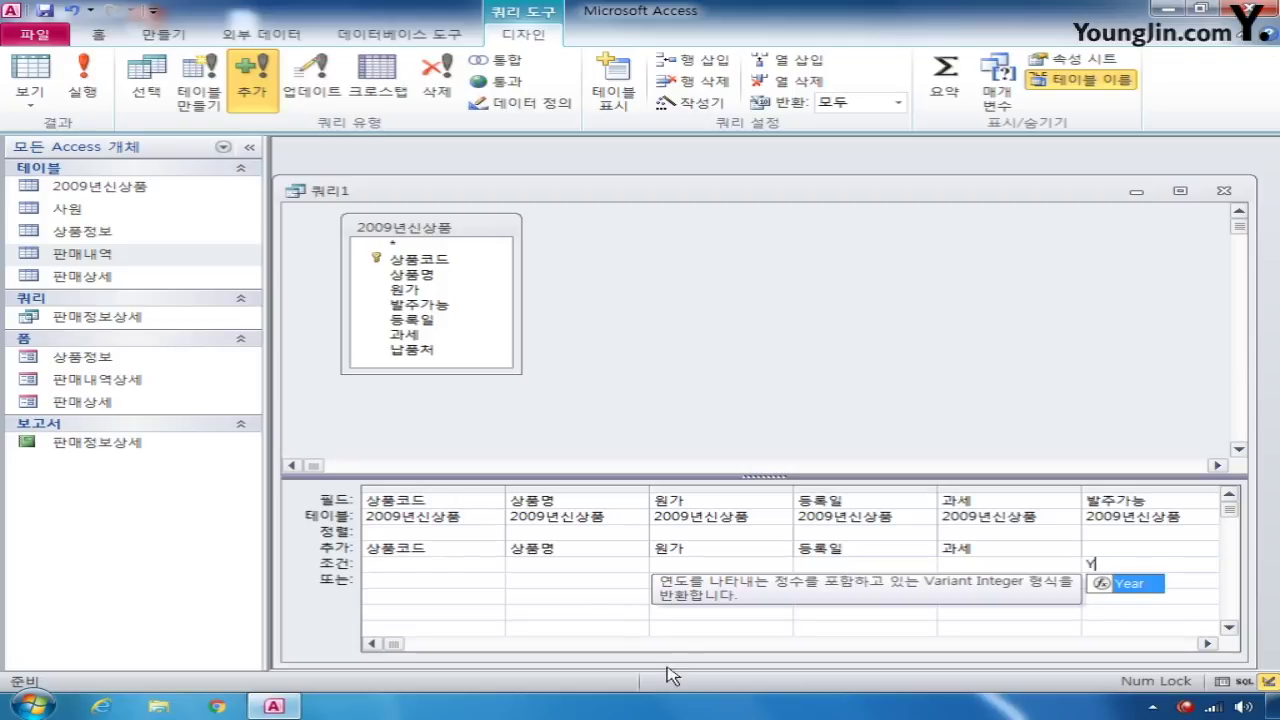
{"action": "left_click", "coordinate": [573, 587]}
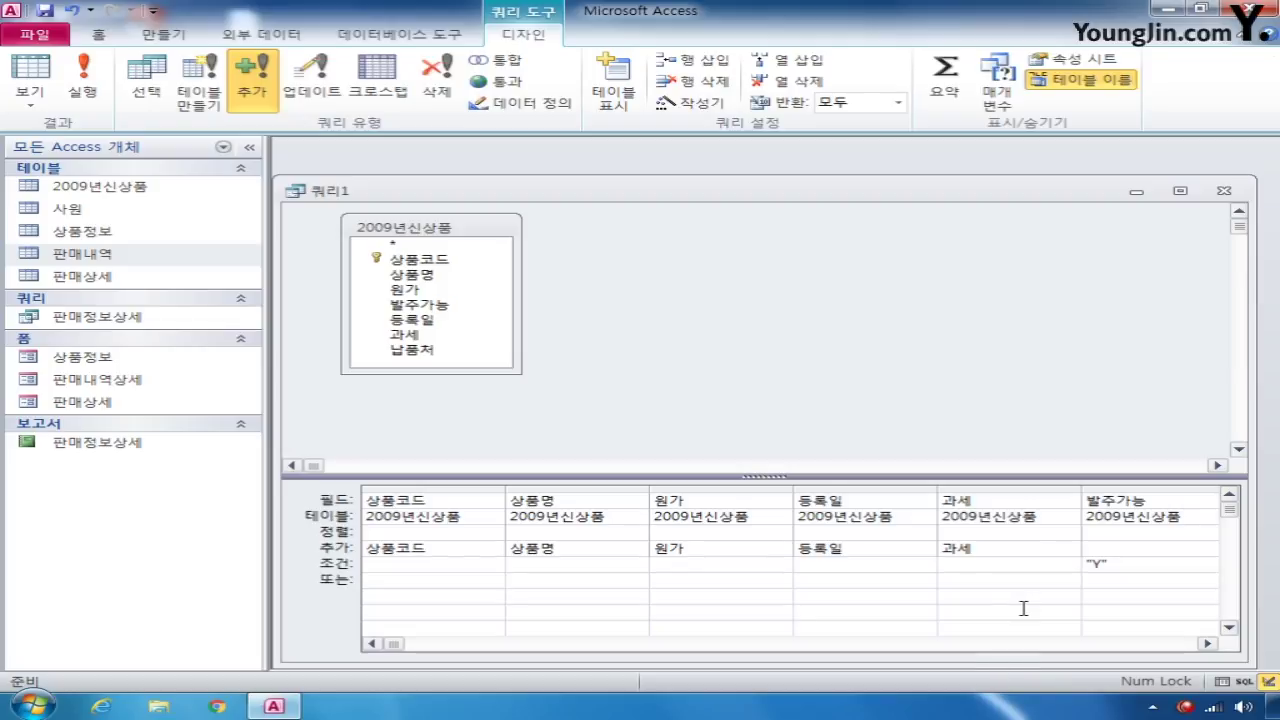
Step: Close the append query and save it as 2009년신상품추가
{"action": "left_click", "coordinate": [1224, 190]}
{"action": "left_click", "coordinate": [505, 400]}
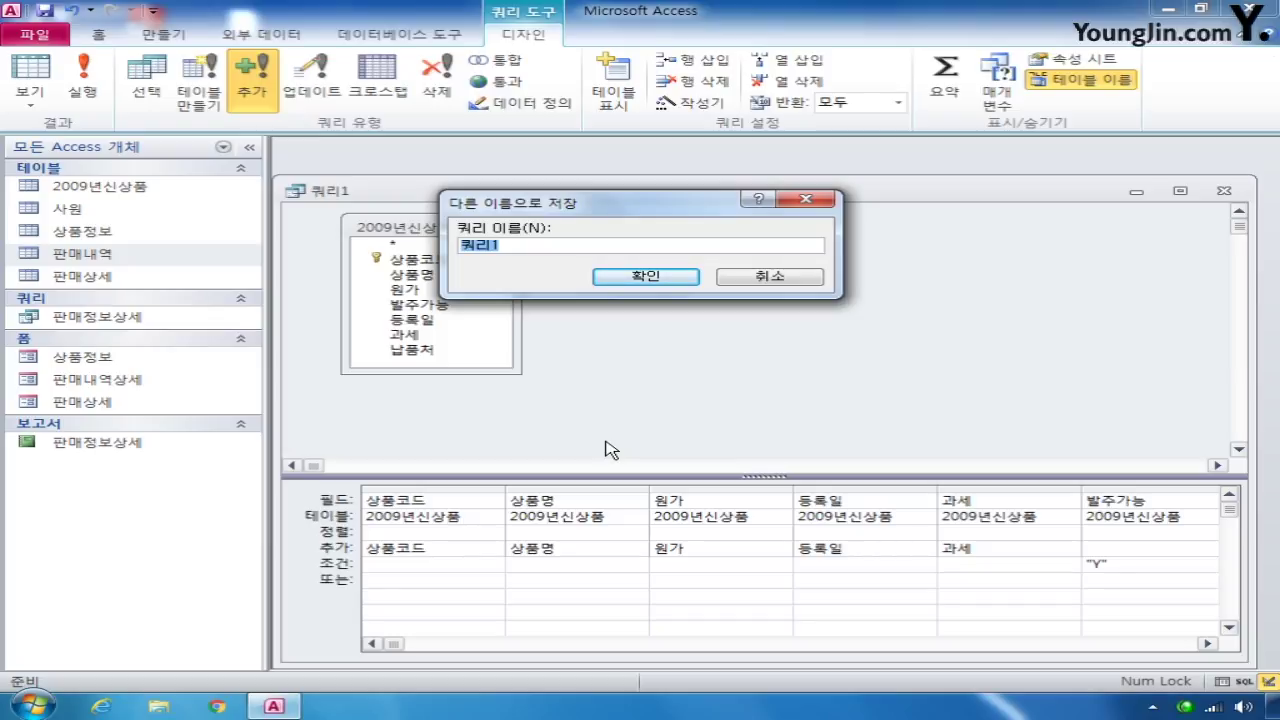
{"action": "type", "text": "200"}
{"action": "type", "text": "9"}
{"action": "type", "text": "sus"}
{"action": "key", "text": "BackSpace"}
{"action": "key", "text": "BackSpace"}
{"action": "key", "text": "BackSpace"}
{"action": "type", "text": "년신상품추가"}
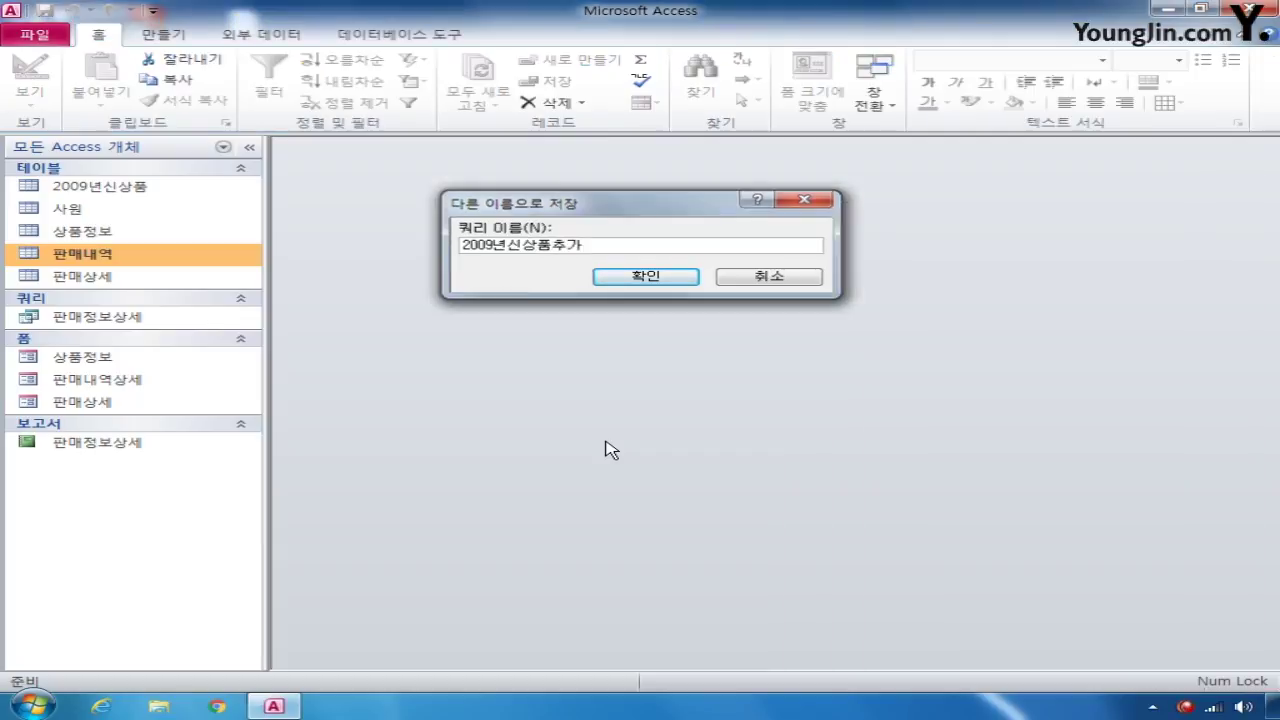
{"action": "key", "text": "Return"}
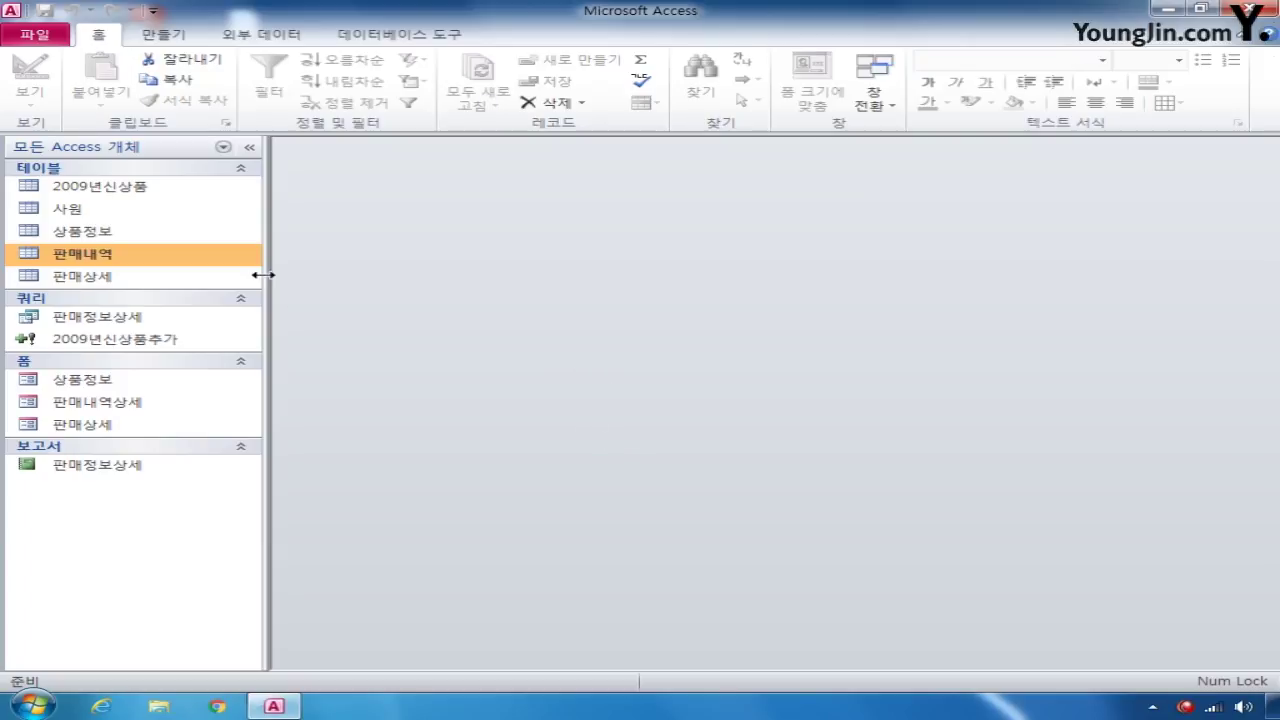
Step: Open the 판매내역 table in Design View and set the 결재수단 field's lookup display control to 콤보 상자
{"action": "right_click", "coordinate": [114, 256]}
{"action": "left_click", "coordinate": [172, 287]}
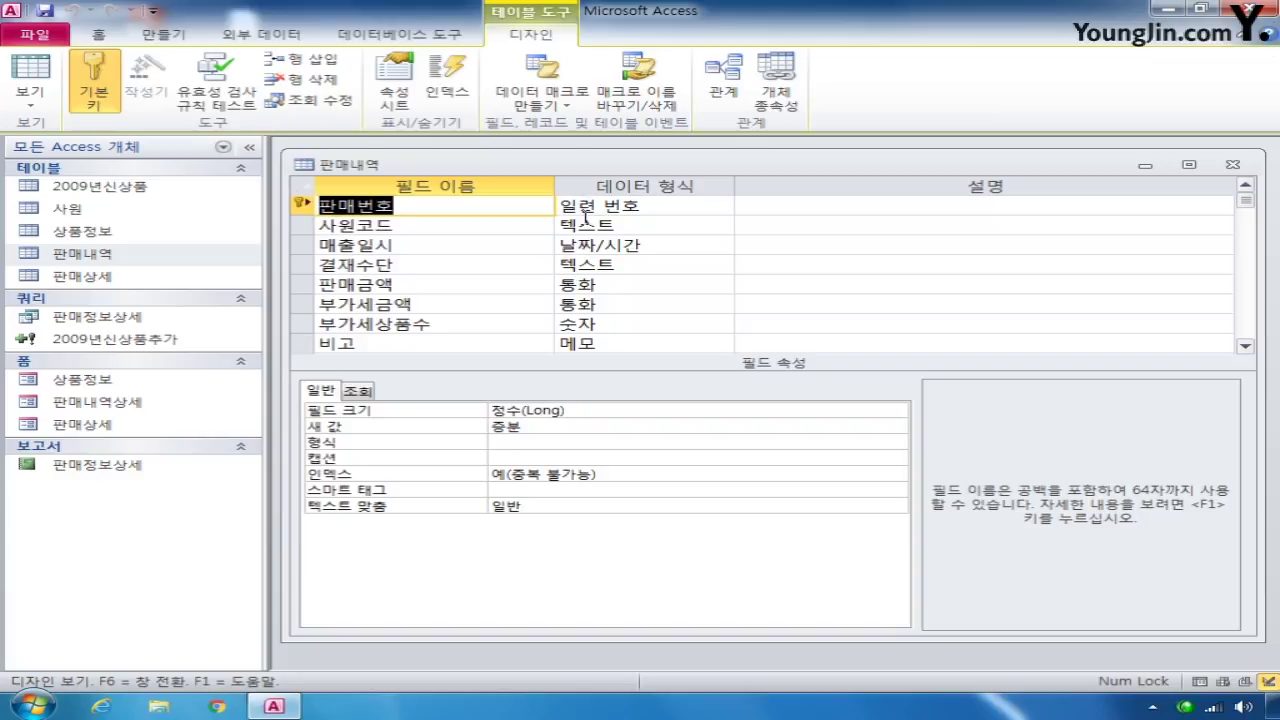
{"action": "left_click", "coordinate": [308, 262]}
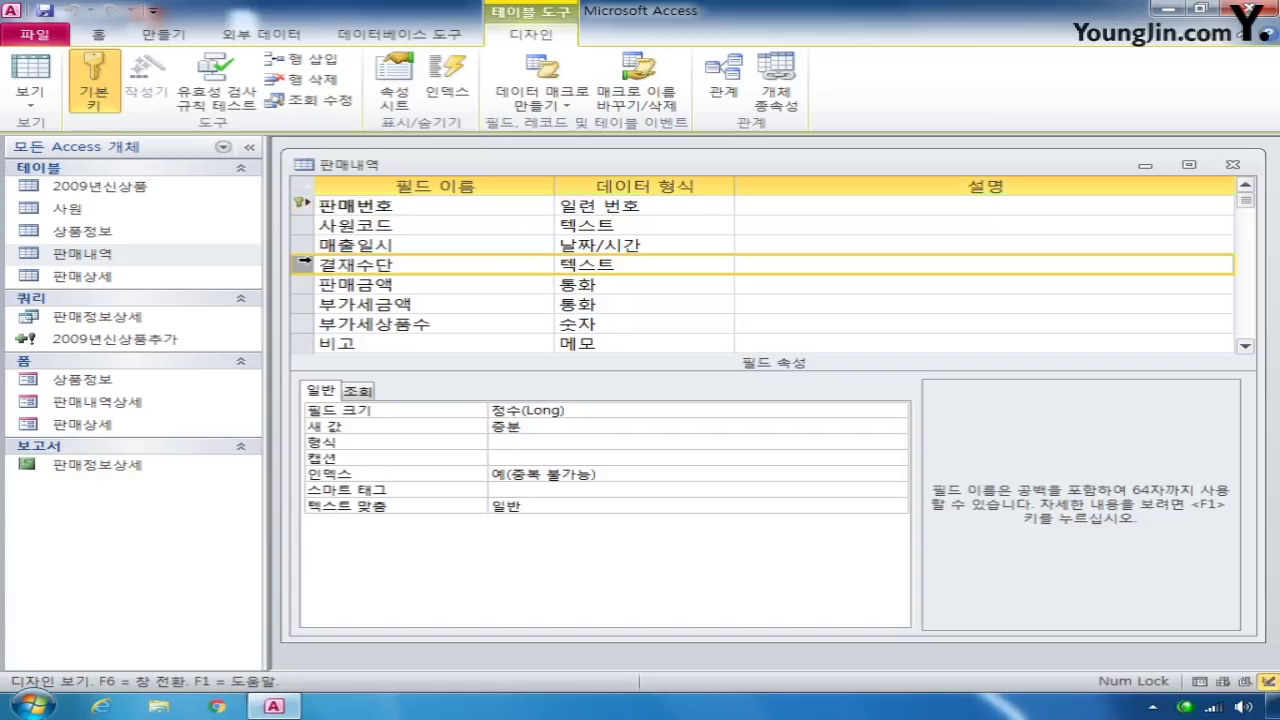
{"action": "left_click", "coordinate": [352, 390]}
{"action": "left_click", "coordinate": [636, 410]}
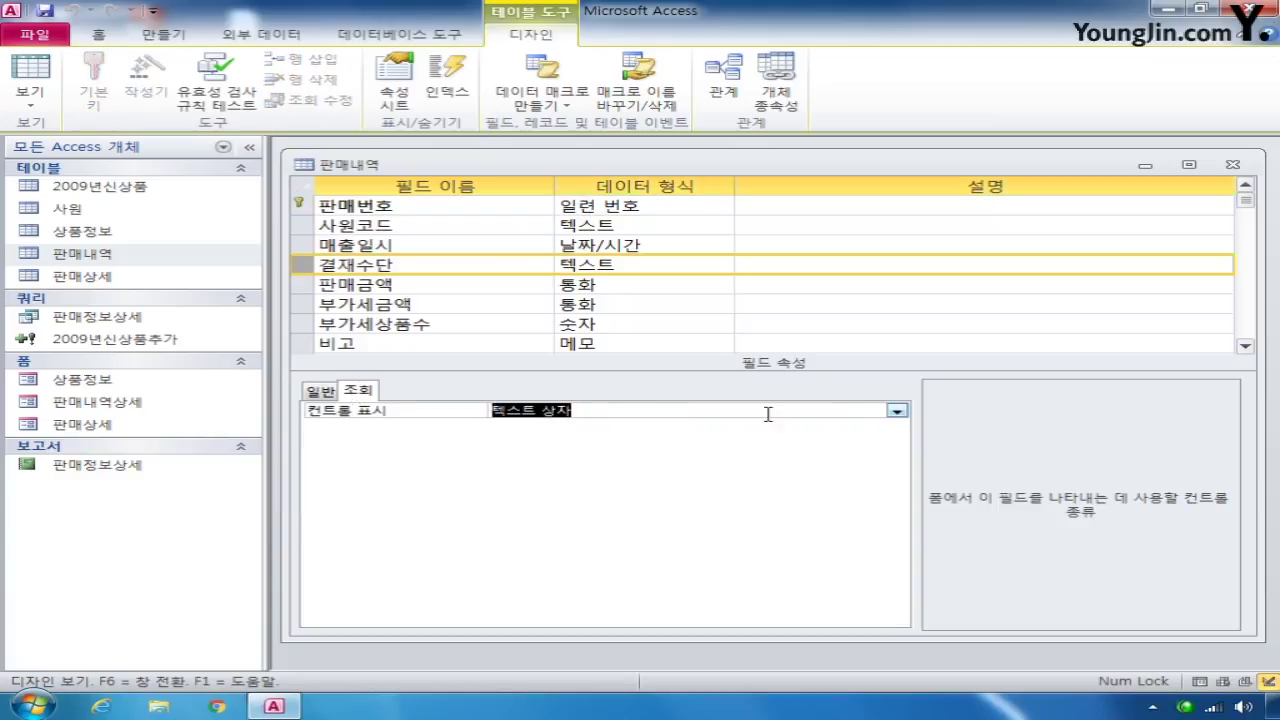
{"action": "left_click", "coordinate": [896, 414]}
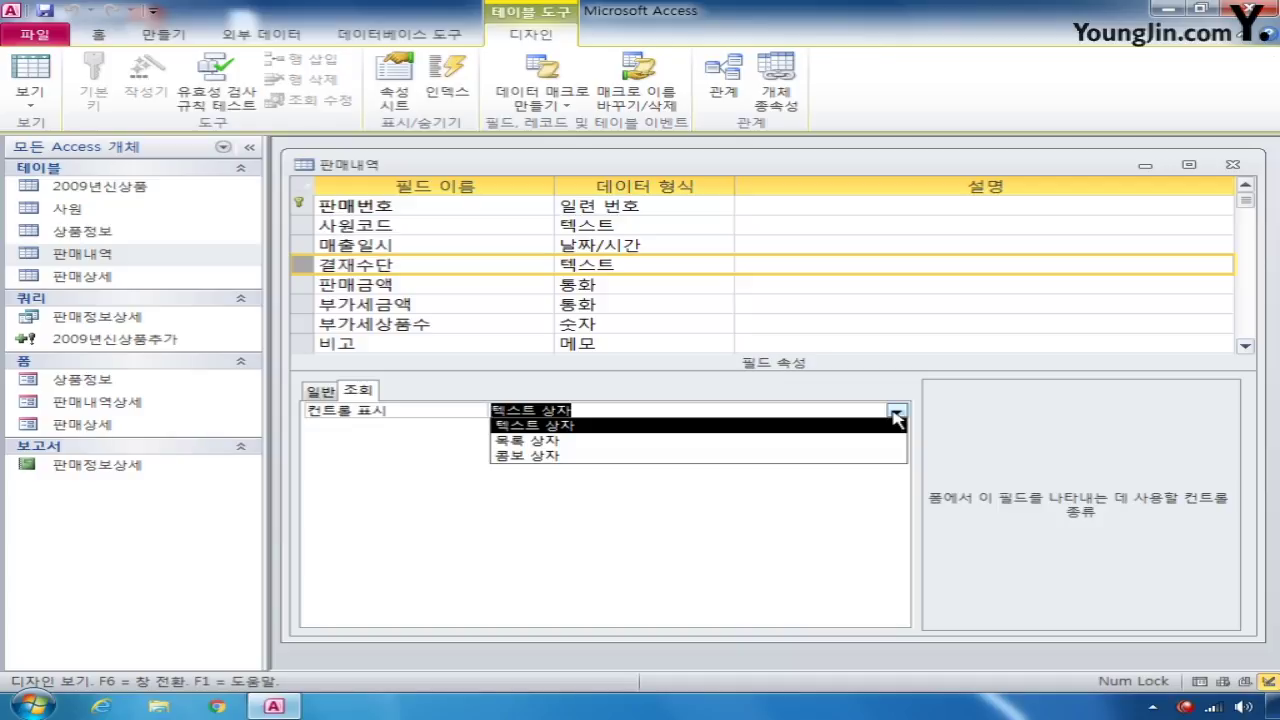
{"action": "left_click", "coordinate": [660, 455]}
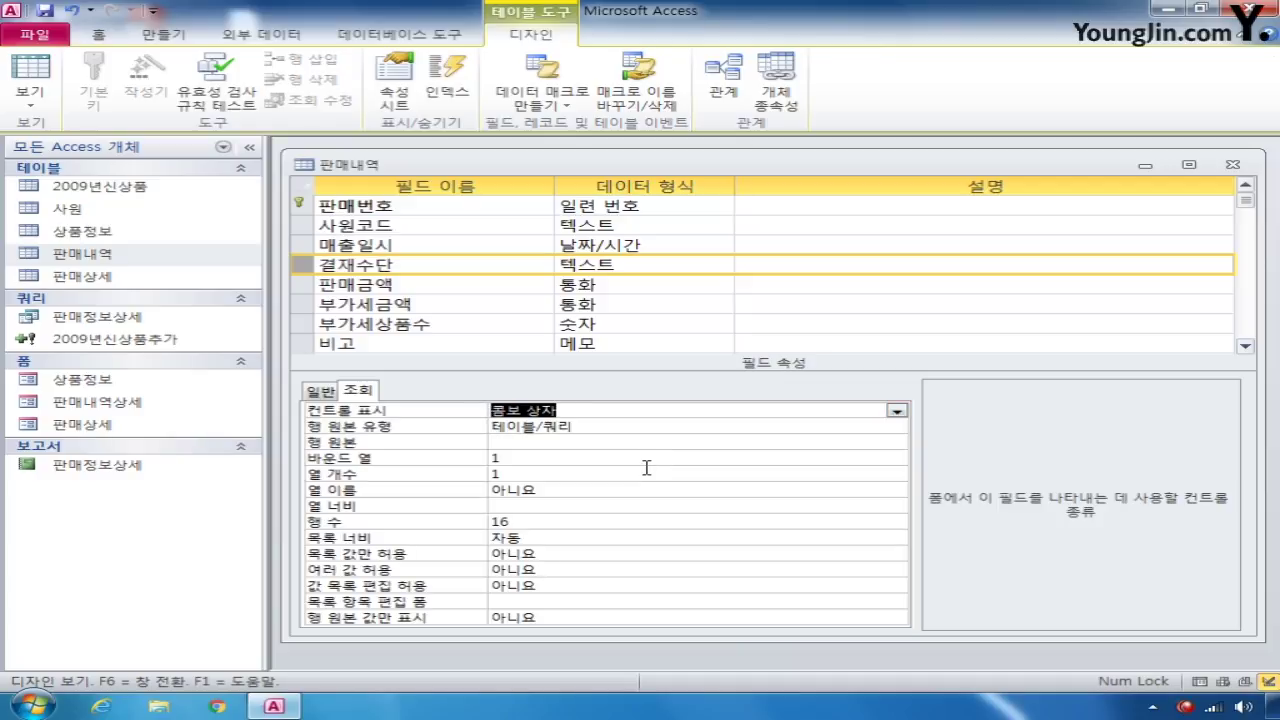
Step: Build a row source query for the 결재수단 combo box from the 결재수단 field of the 판매내역 table
{"action": "left_click", "coordinate": [604, 443]}
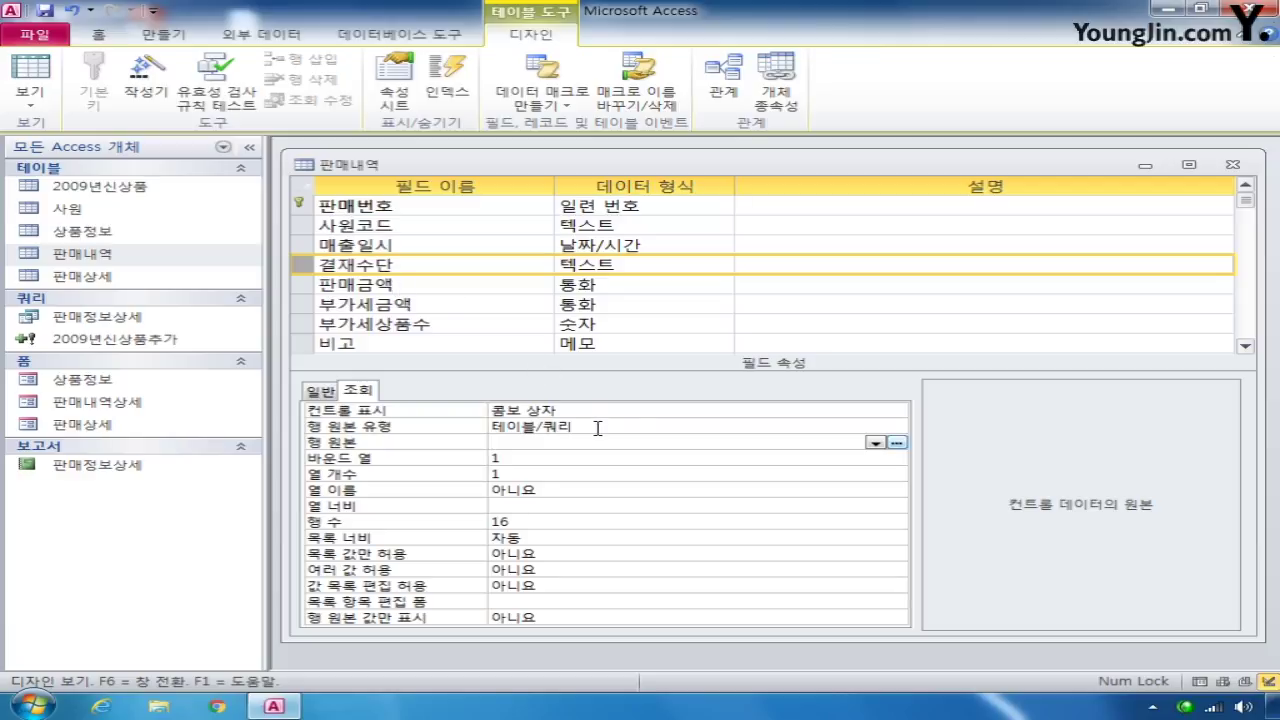
{"action": "left_click", "coordinate": [896, 442]}
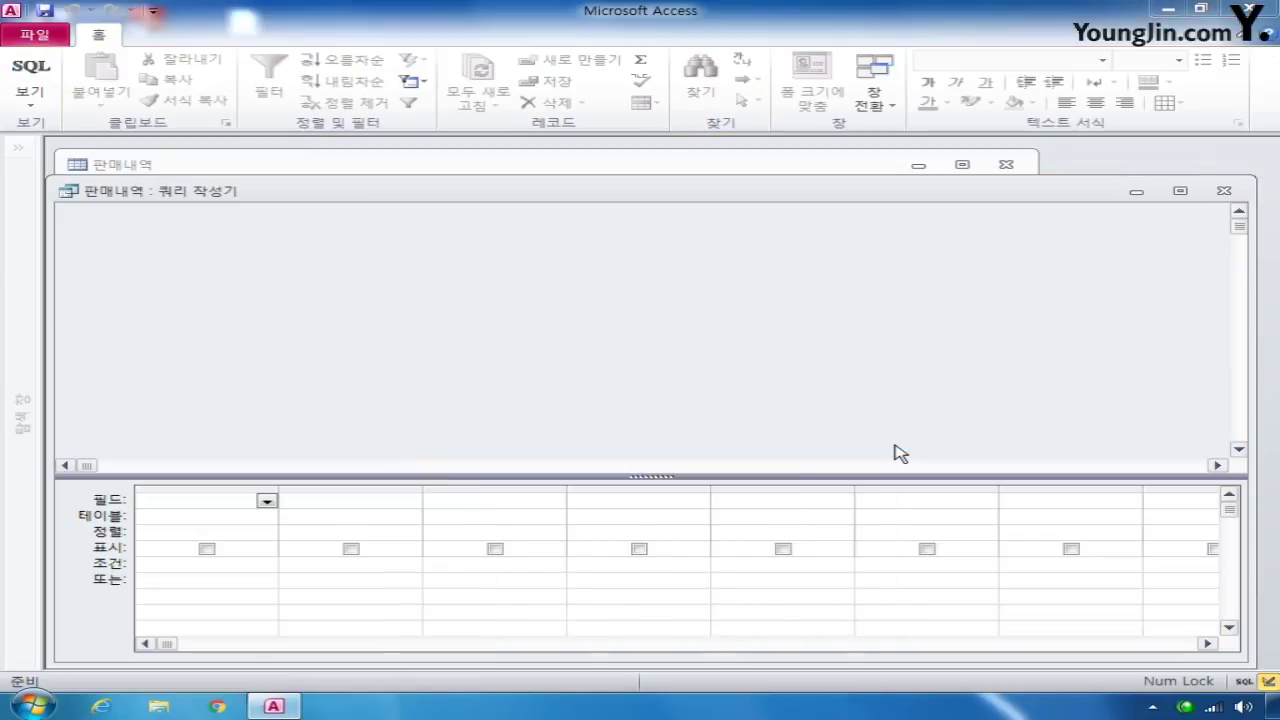
{"action": "double_click", "coordinate": [478, 496]}
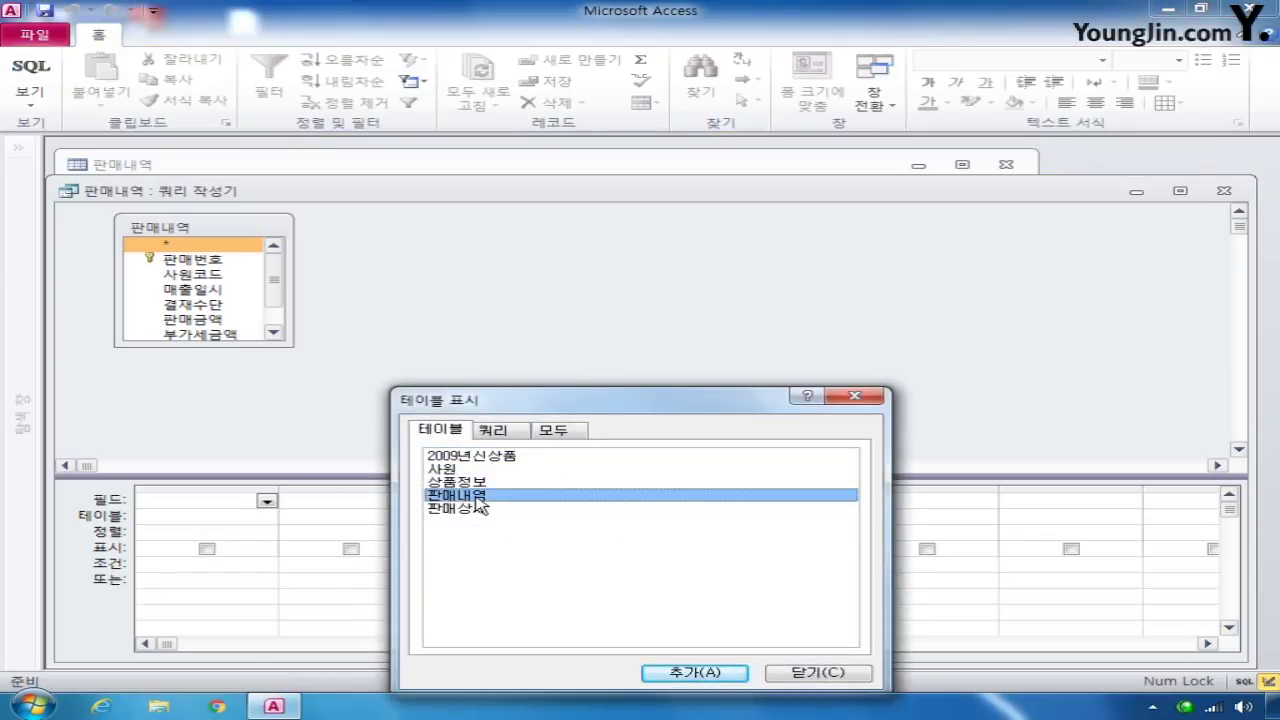
{"action": "left_click", "coordinate": [822, 675]}
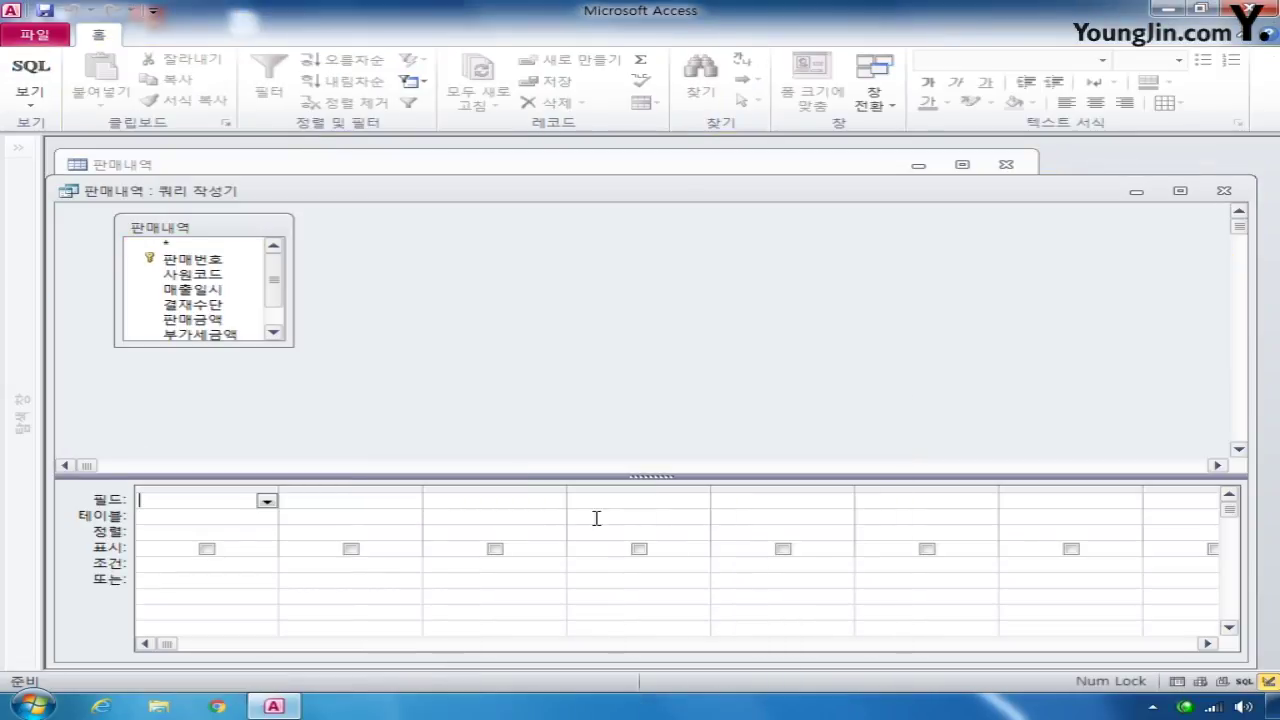
{"action": "double_click", "coordinate": [210, 315]}
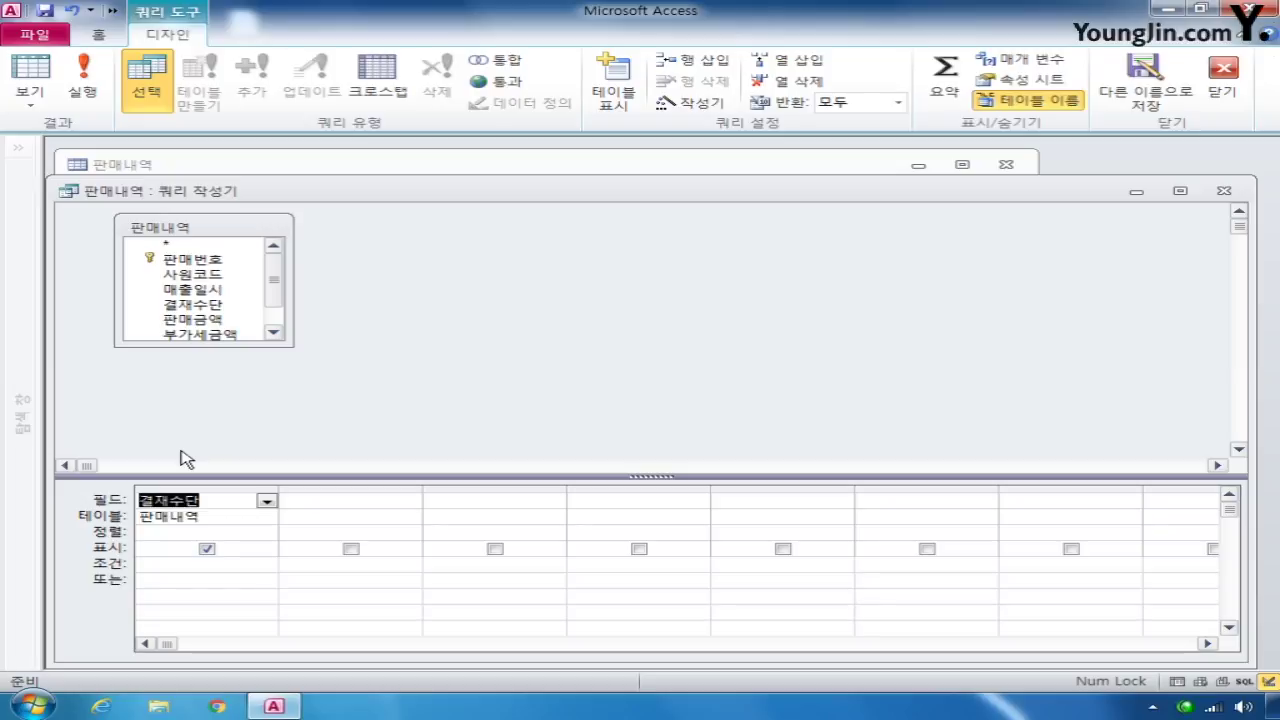
Step: Set the row source query's 고유 값 property to 예, and close the query builder with the changes saved
{"action": "left_click", "coordinate": [640, 279]}
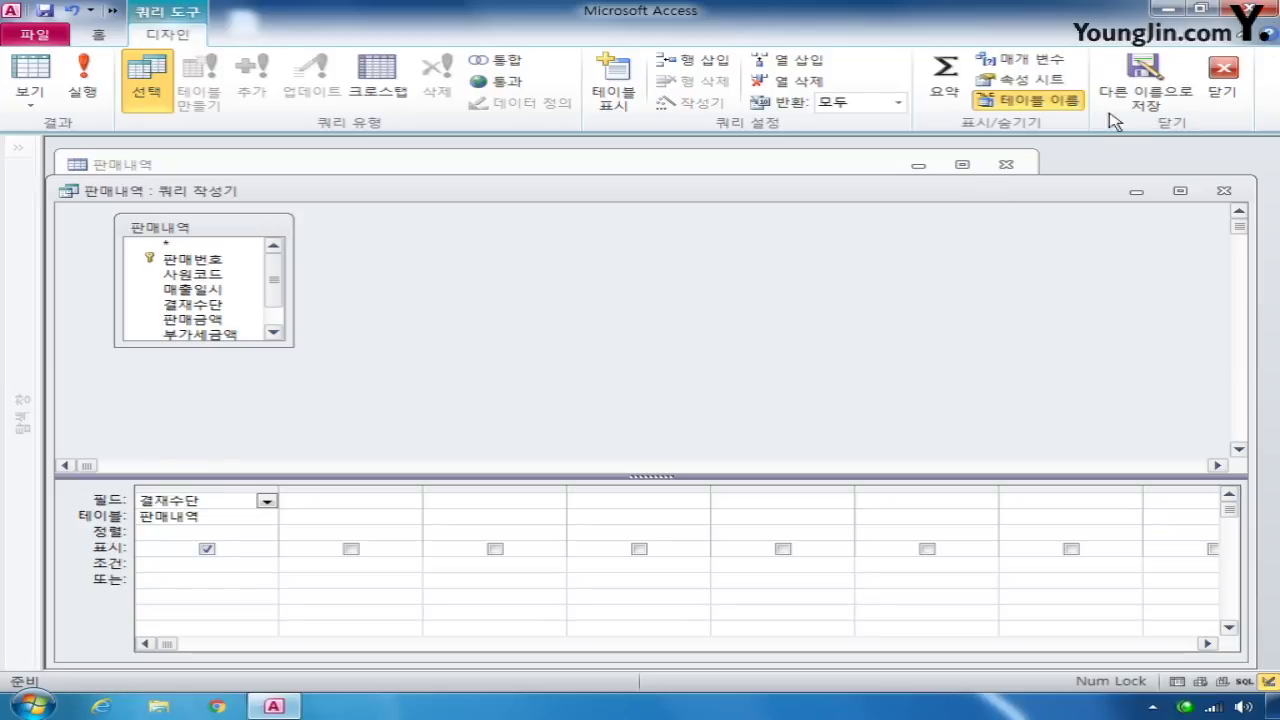
{"action": "left_click", "coordinate": [1020, 79]}
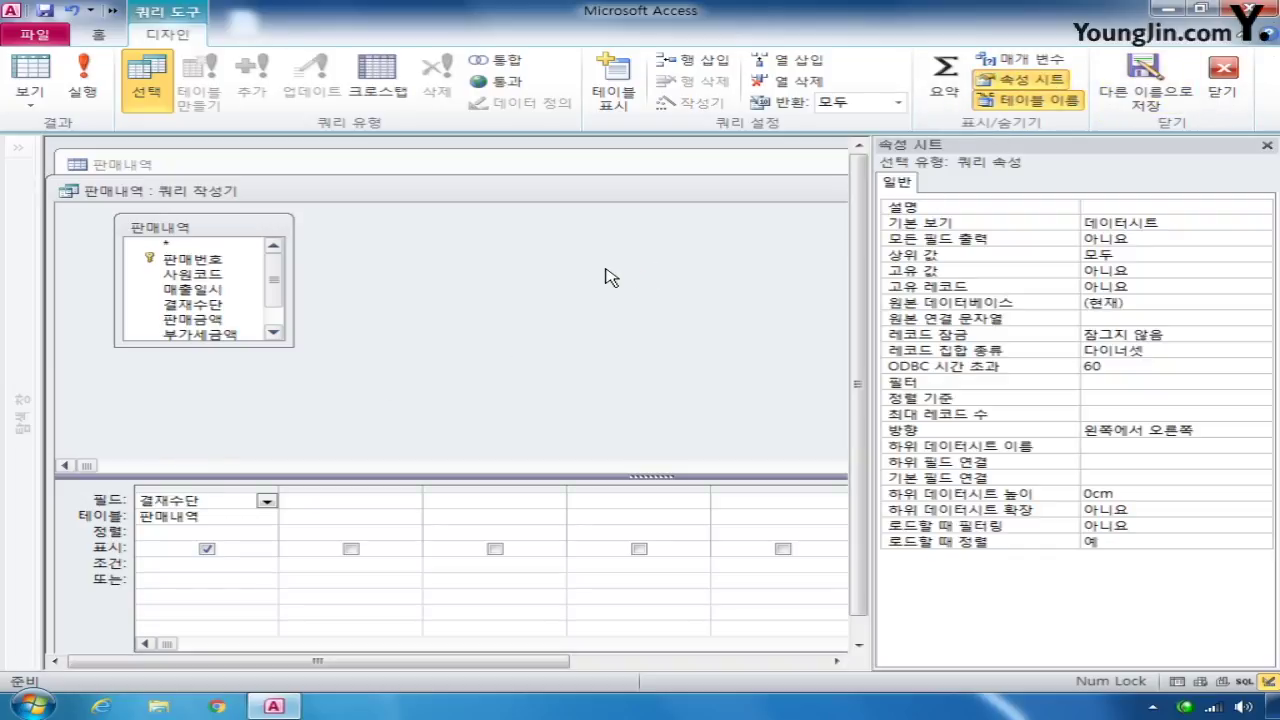
{"action": "left_click", "coordinate": [1175, 272]}
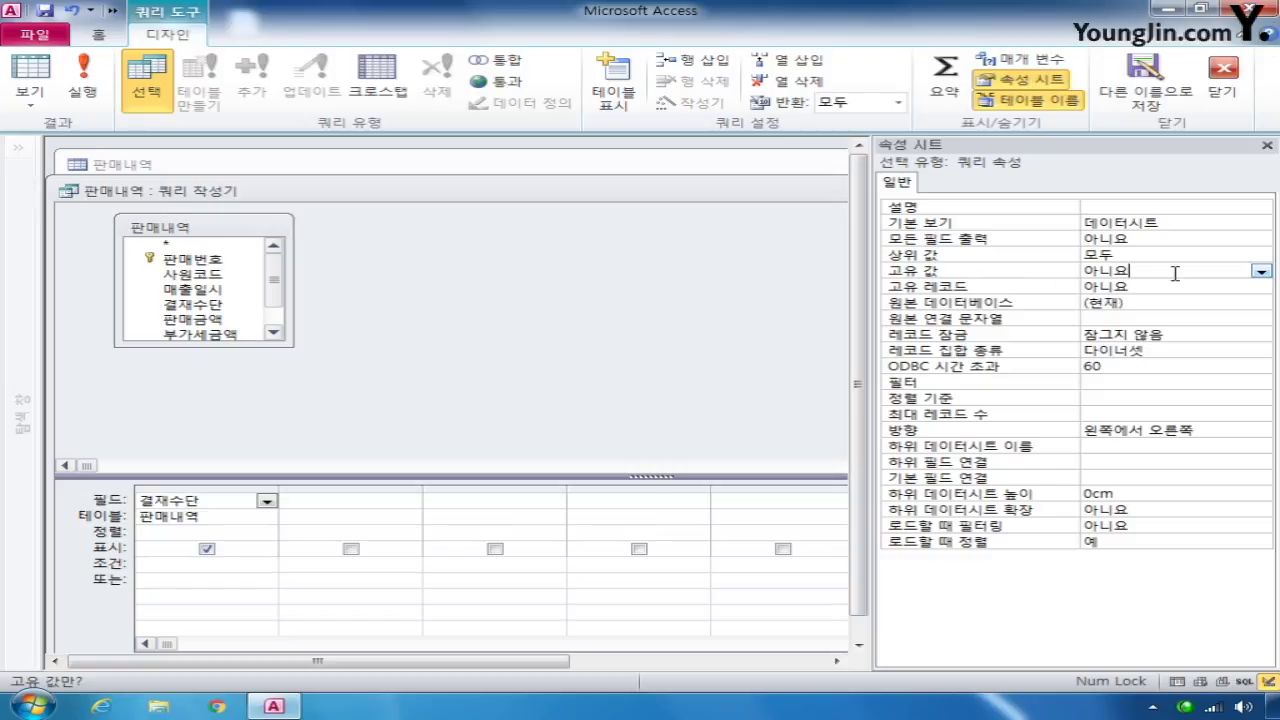
{"action": "left_click", "coordinate": [1261, 271]}
{"action": "left_click", "coordinate": [1239, 284]}
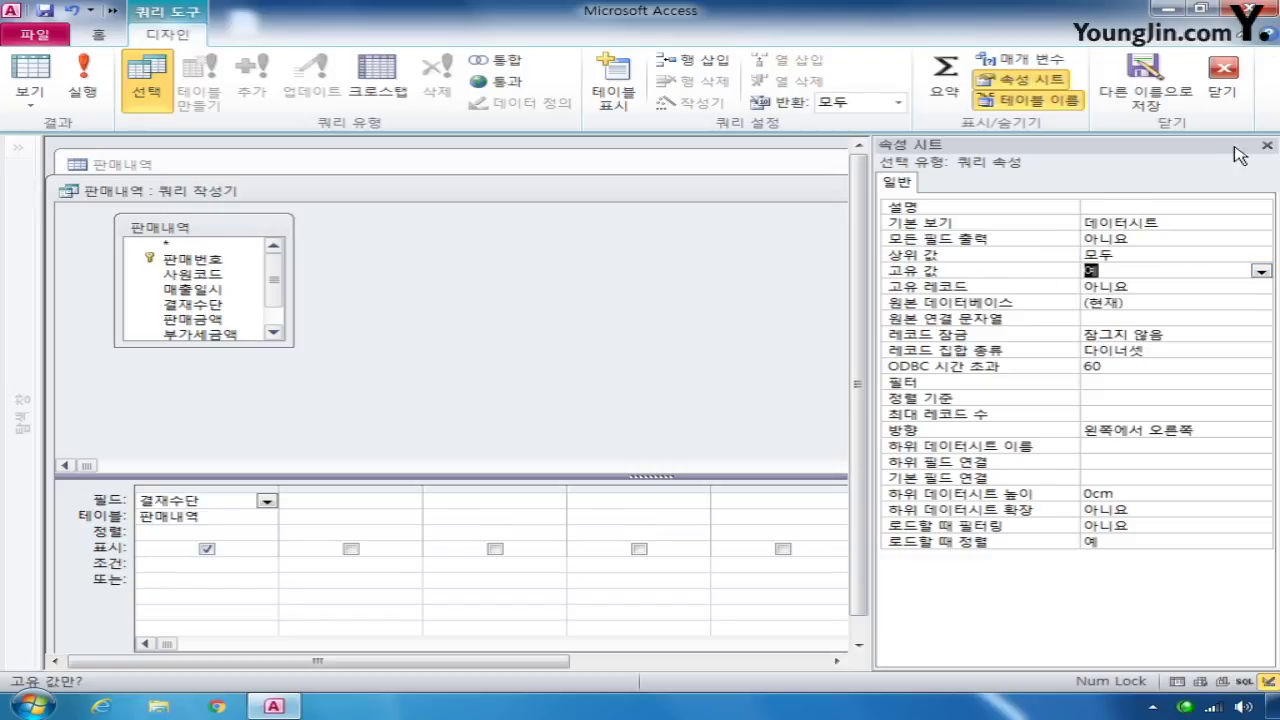
{"action": "left_click", "coordinate": [1267, 145]}
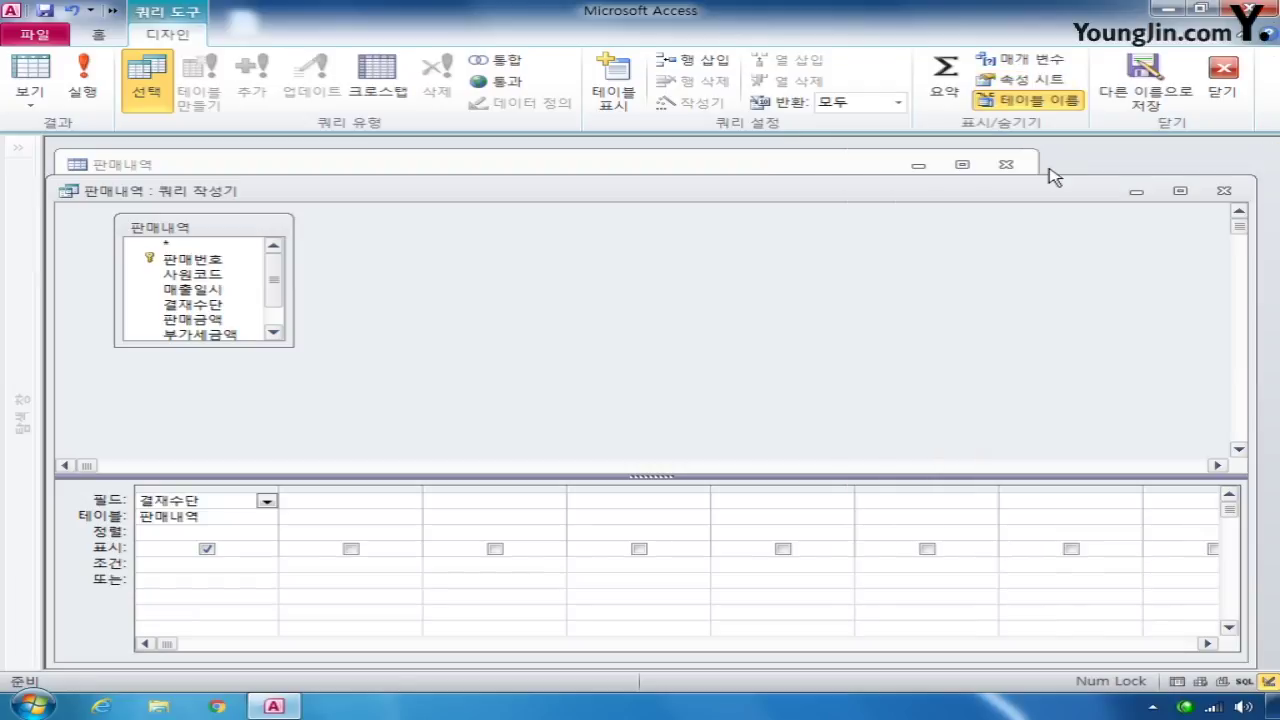
{"action": "left_click", "coordinate": [1220, 194]}
{"action": "left_click", "coordinate": [545, 418]}
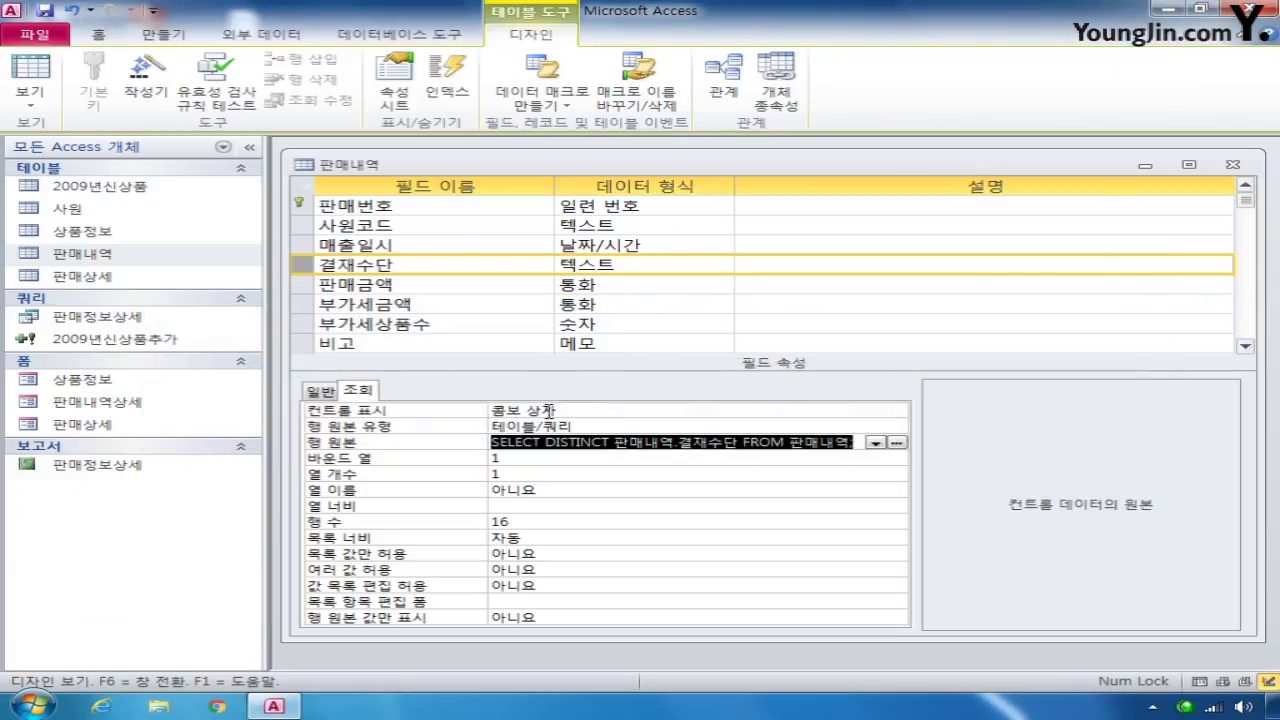
{"action": "left_click", "coordinate": [605, 442]}
{"action": "left_click_drag", "start_coordinate": [608, 442], "coordinate": [548, 444]}
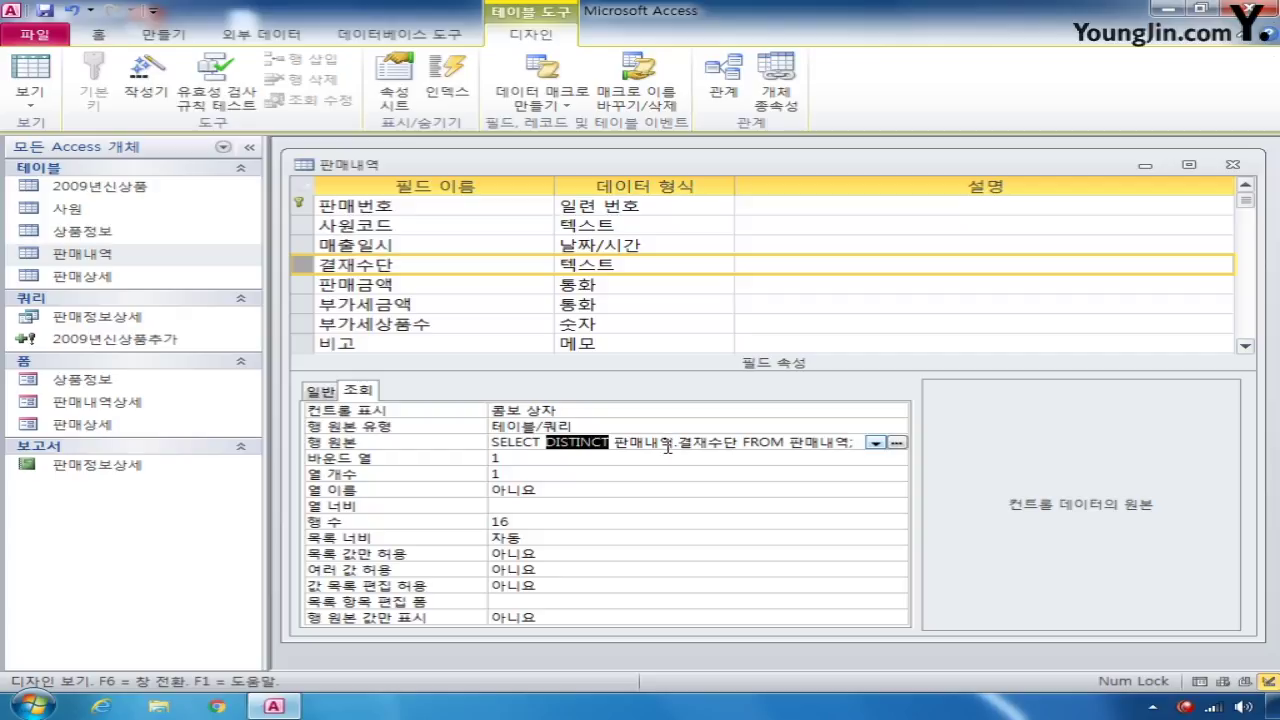
{"action": "left_click_drag", "start_coordinate": [860, 442], "coordinate": [493, 442]}
{"action": "left_click", "coordinate": [572, 442]}
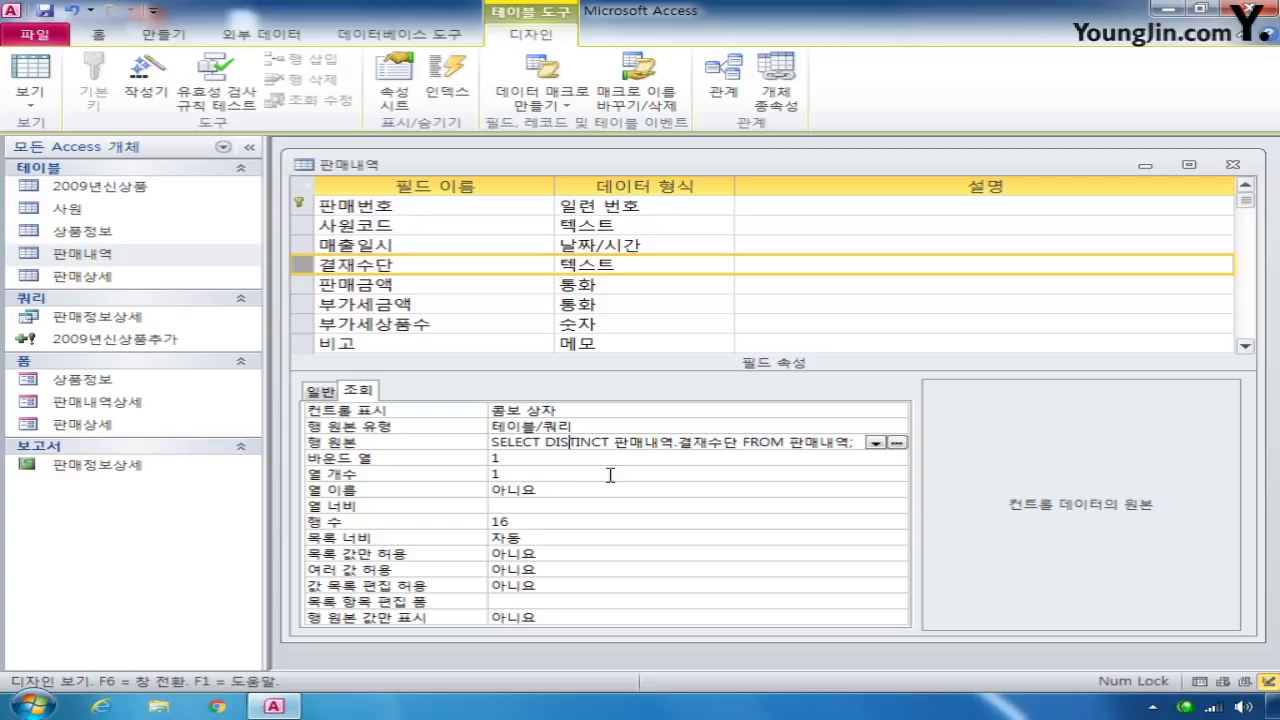
Step: Set 목록 값만 허용 to 예 for the 결재수단 lookup, and close the 판매내역 table with its changes saved
{"action": "left_click", "coordinate": [563, 553]}
{"action": "left_click", "coordinate": [896, 554]}
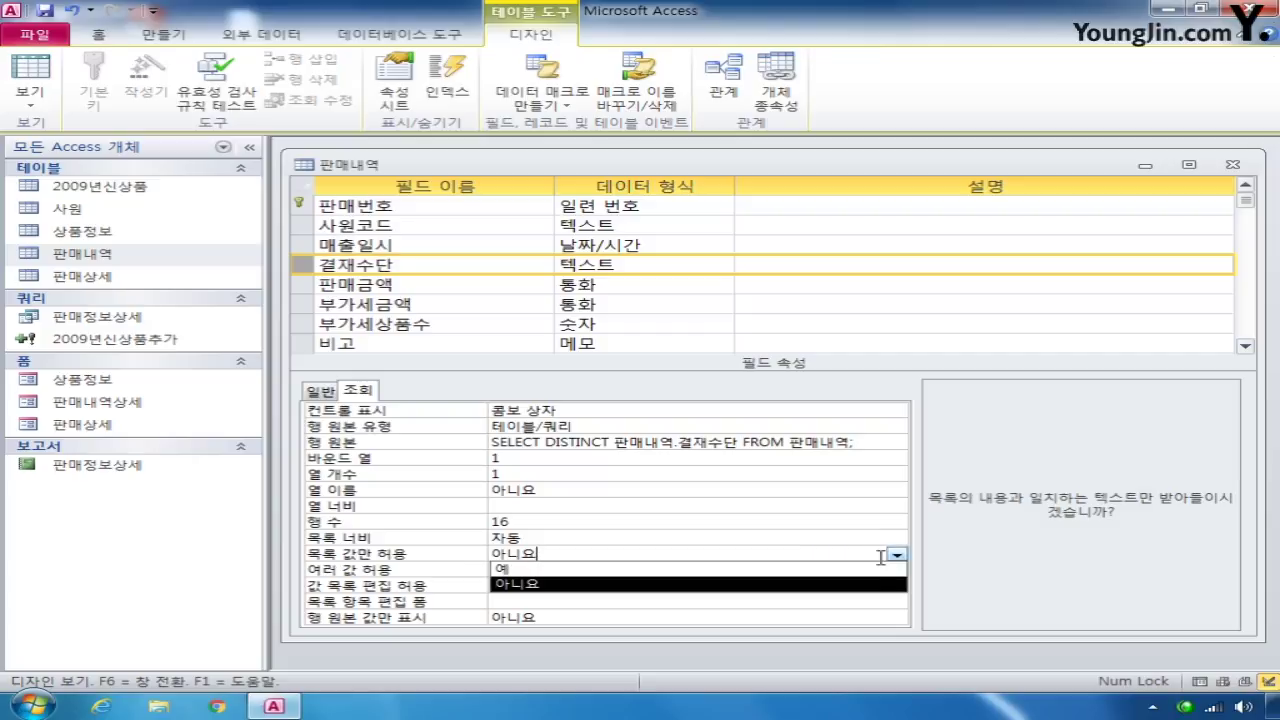
{"action": "left_click", "coordinate": [852, 569]}
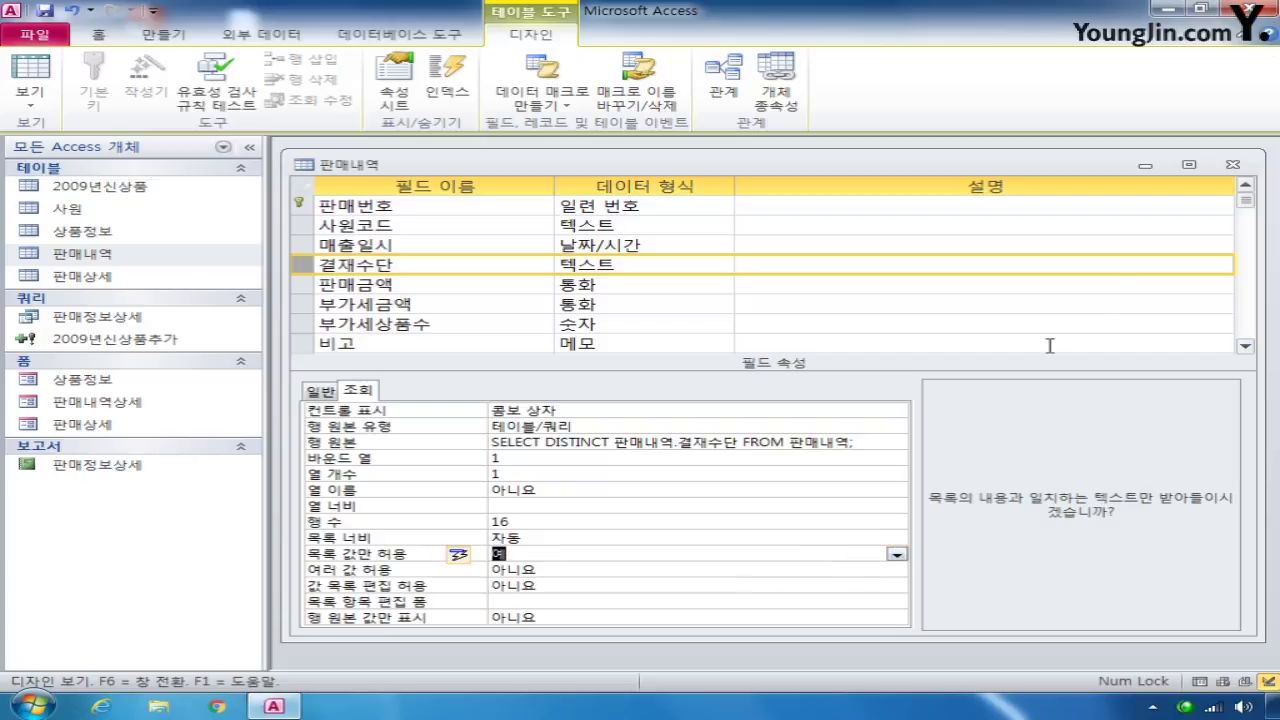
{"action": "left_click", "coordinate": [1233, 164]}
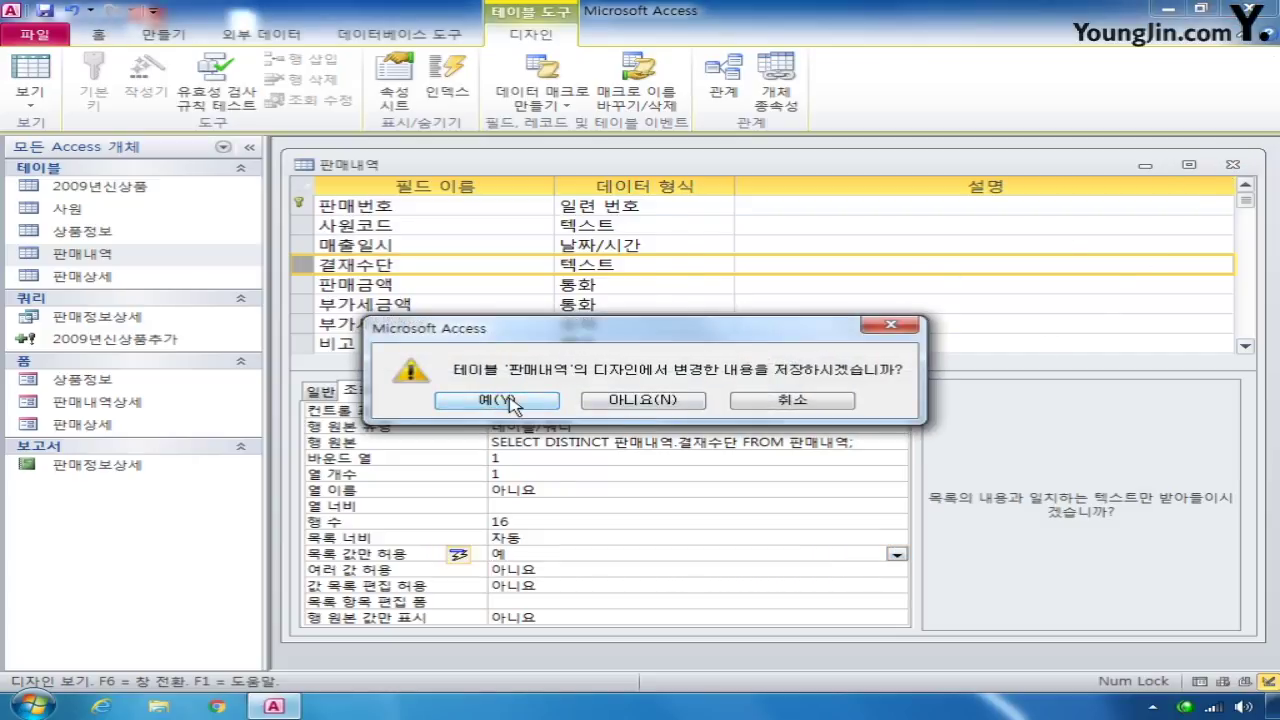
{"action": "left_click", "coordinate": [508, 400]}
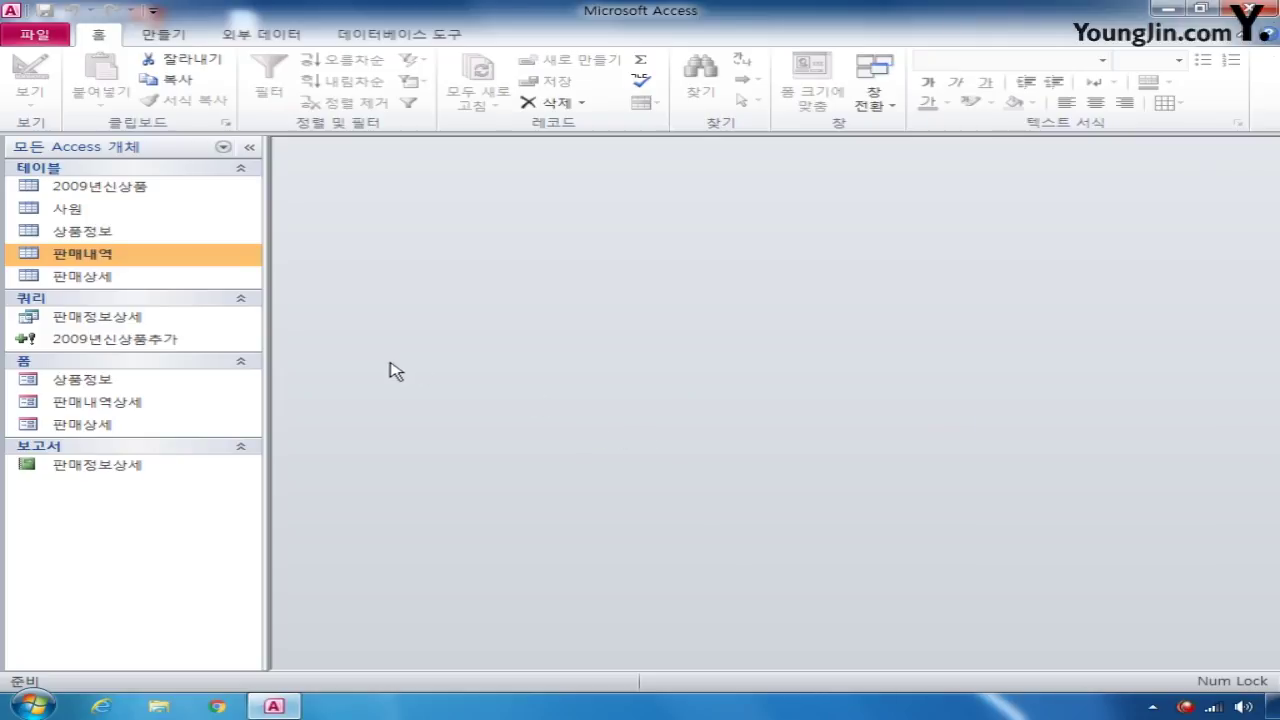
Step: Open the 상품정보 form in Design View and move its window beside the object list
{"action": "left_click", "coordinate": [120, 382]}
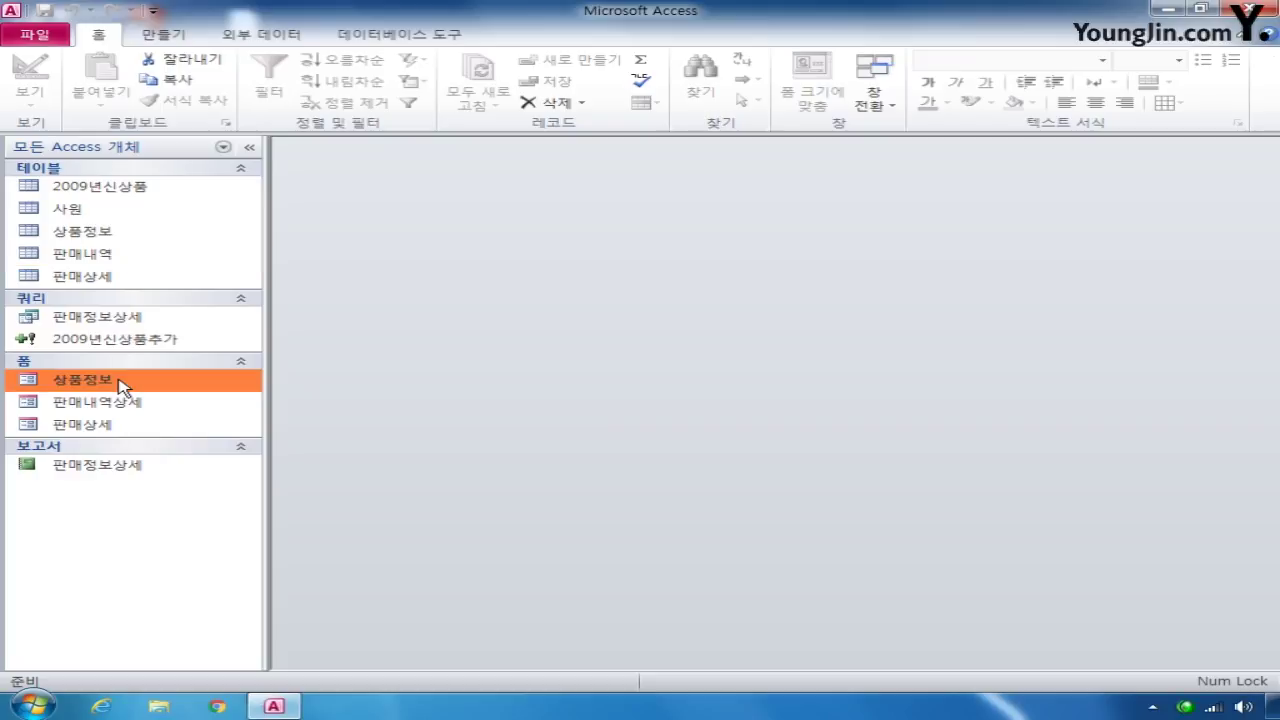
{"action": "right_click", "coordinate": [120, 382]}
{"action": "left_click", "coordinate": [258, 432]}
{"action": "left_click_drag", "start_coordinate": [790, 219], "coordinate": [474, 177]}
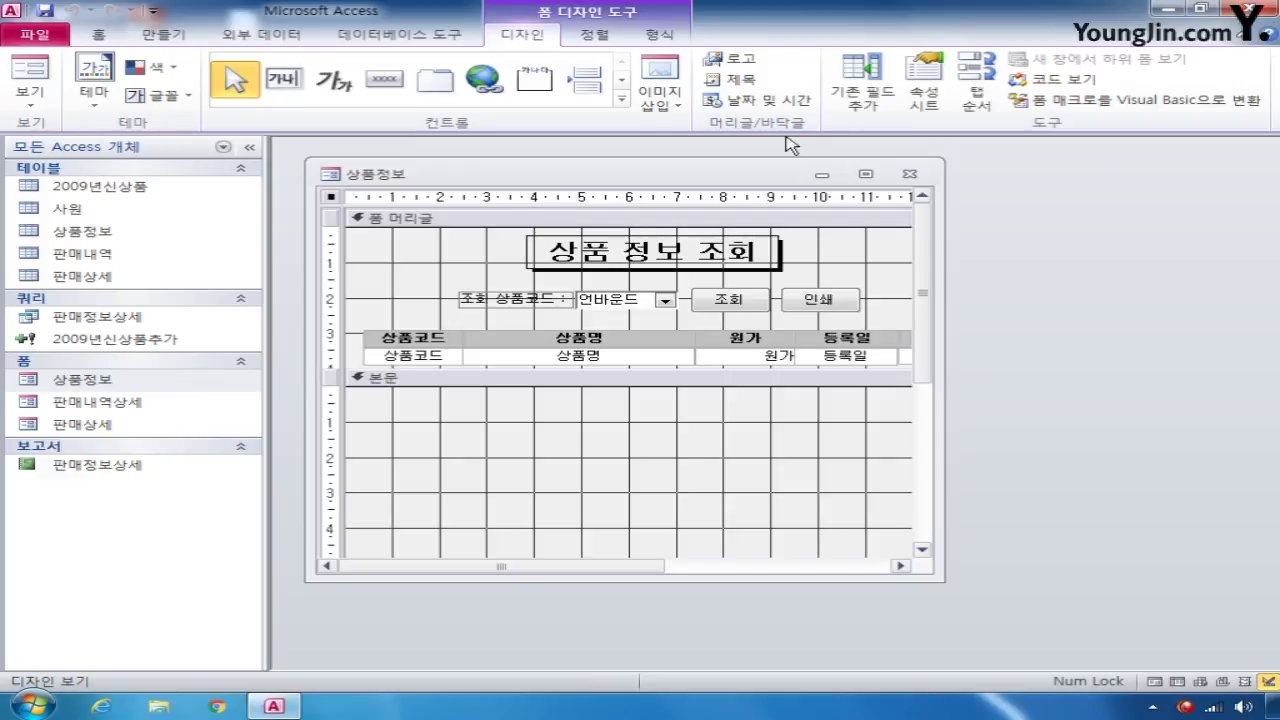
Step: Build the form's 레코드 원본 as a query returning all fields of the 상품정보 table, save it, and review its SQL statement
{"action": "left_click", "coordinate": [930, 88]}
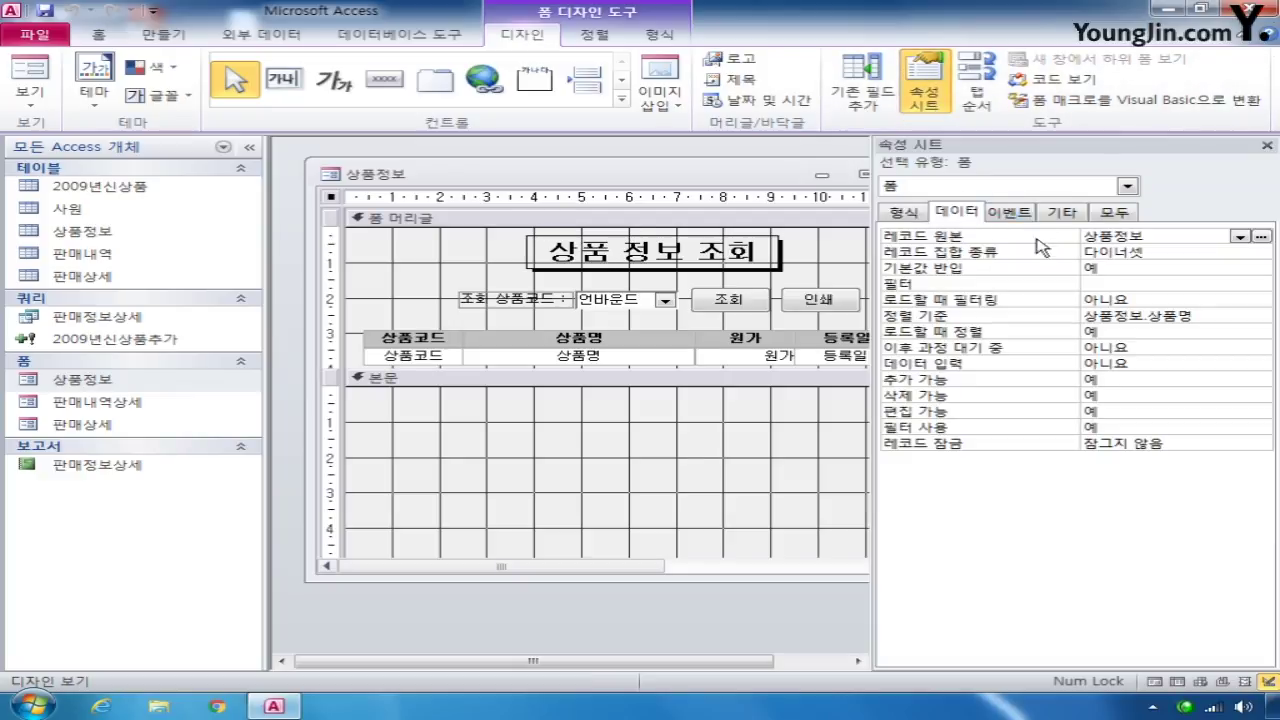
{"action": "left_click", "coordinate": [1168, 239]}
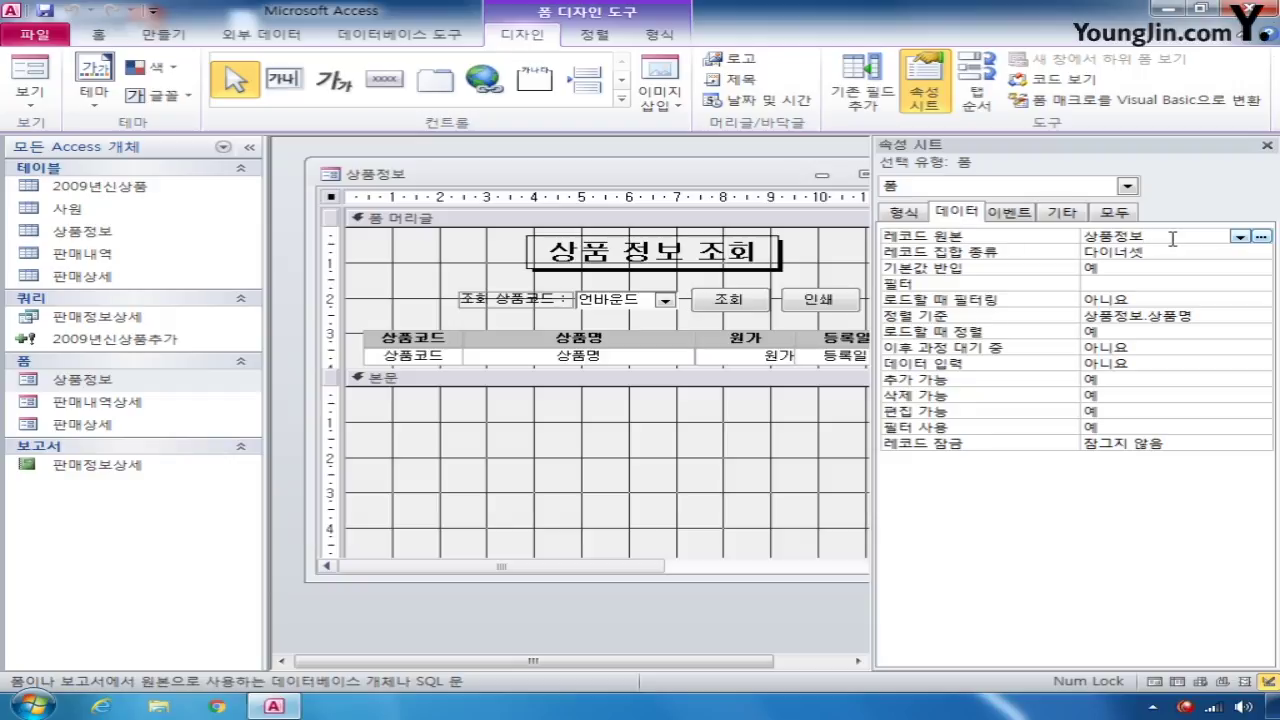
{"action": "left_click", "coordinate": [1261, 237]}
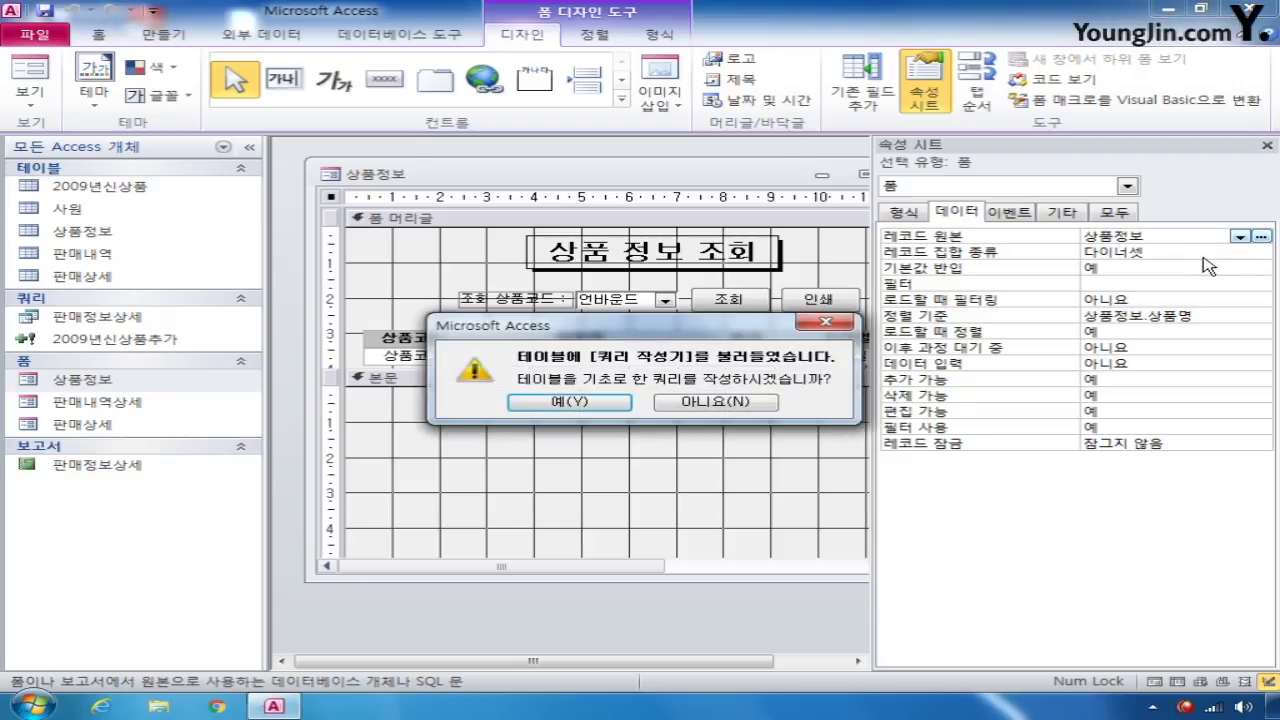
{"action": "left_click", "coordinate": [598, 405]}
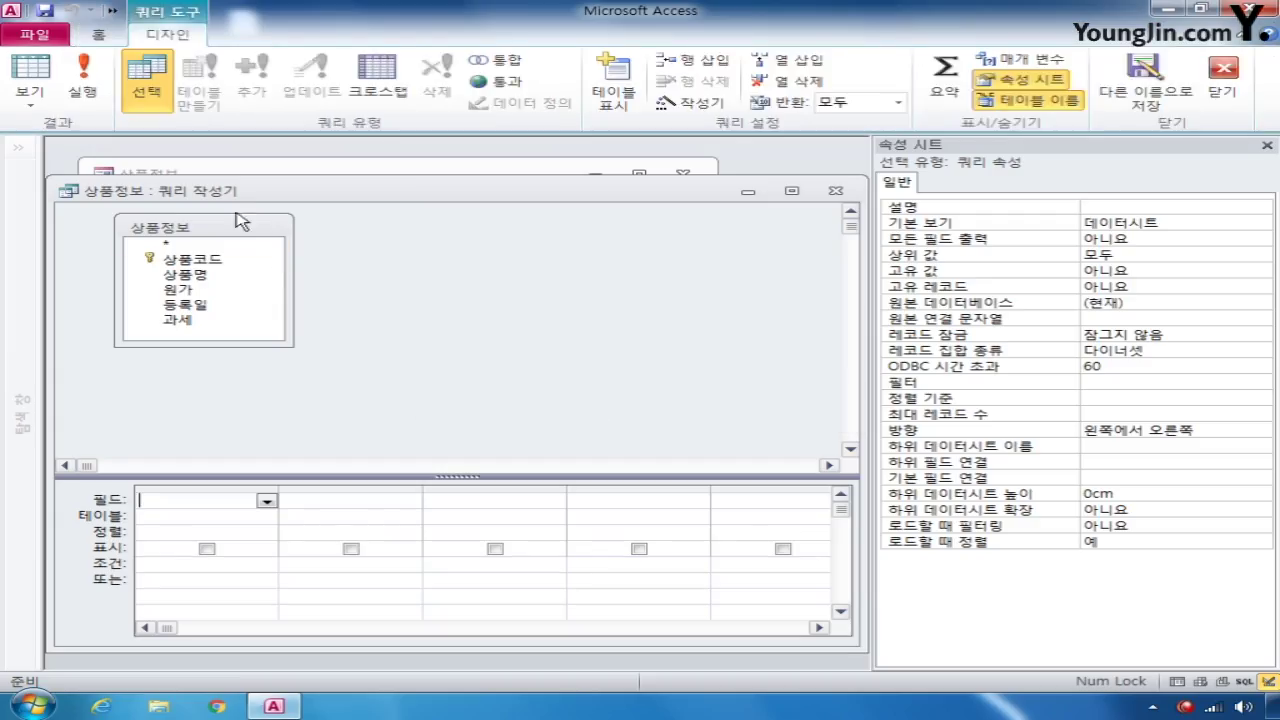
{"action": "double_click", "coordinate": [172, 246]}
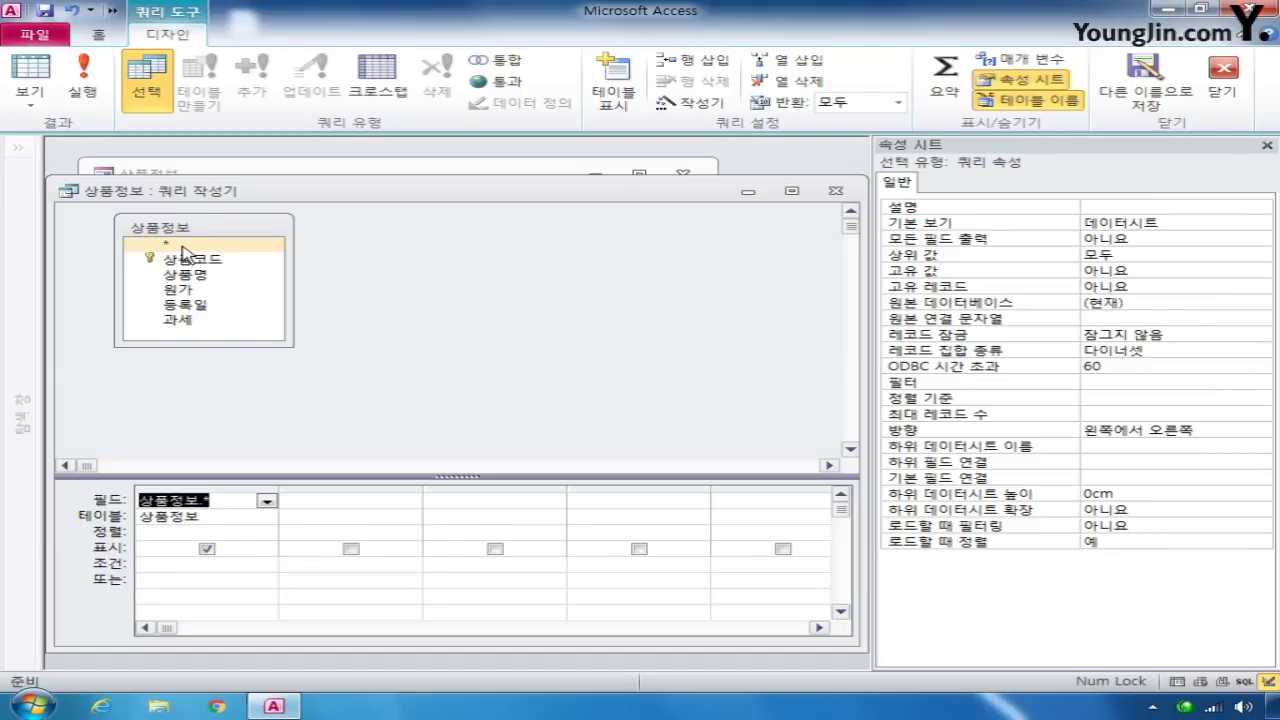
{"action": "left_click", "coordinate": [836, 191]}
{"action": "left_click", "coordinate": [494, 409]}
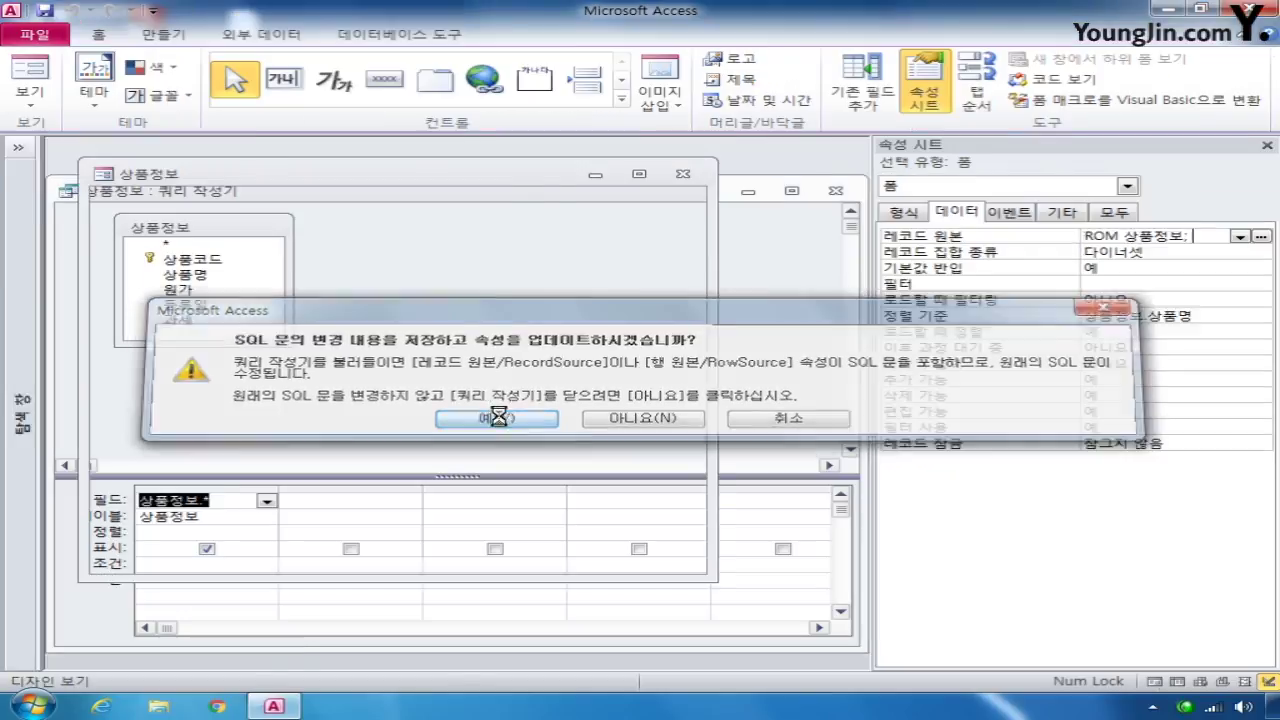
{"action": "right_click", "coordinate": [1159, 236]}
{"action": "left_click", "coordinate": [1170, 268]}
{"action": "left_click", "coordinate": [611, 188]}
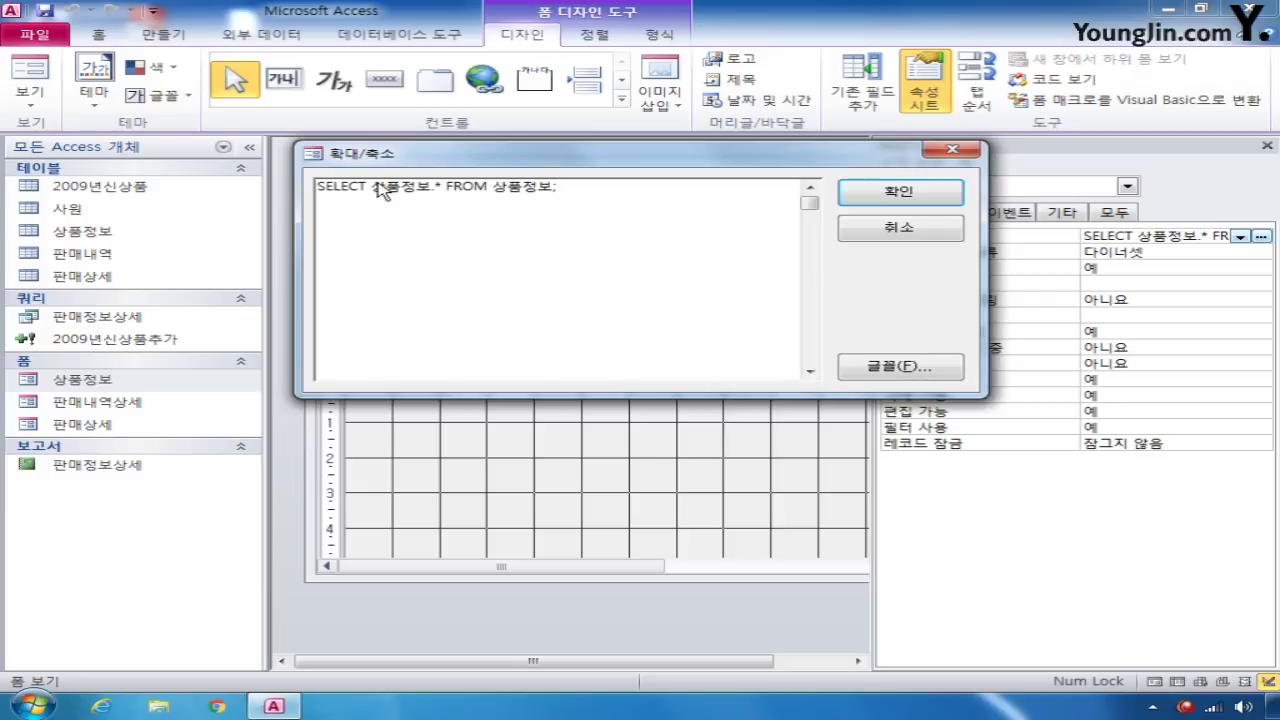
{"action": "left_click", "coordinate": [940, 196]}
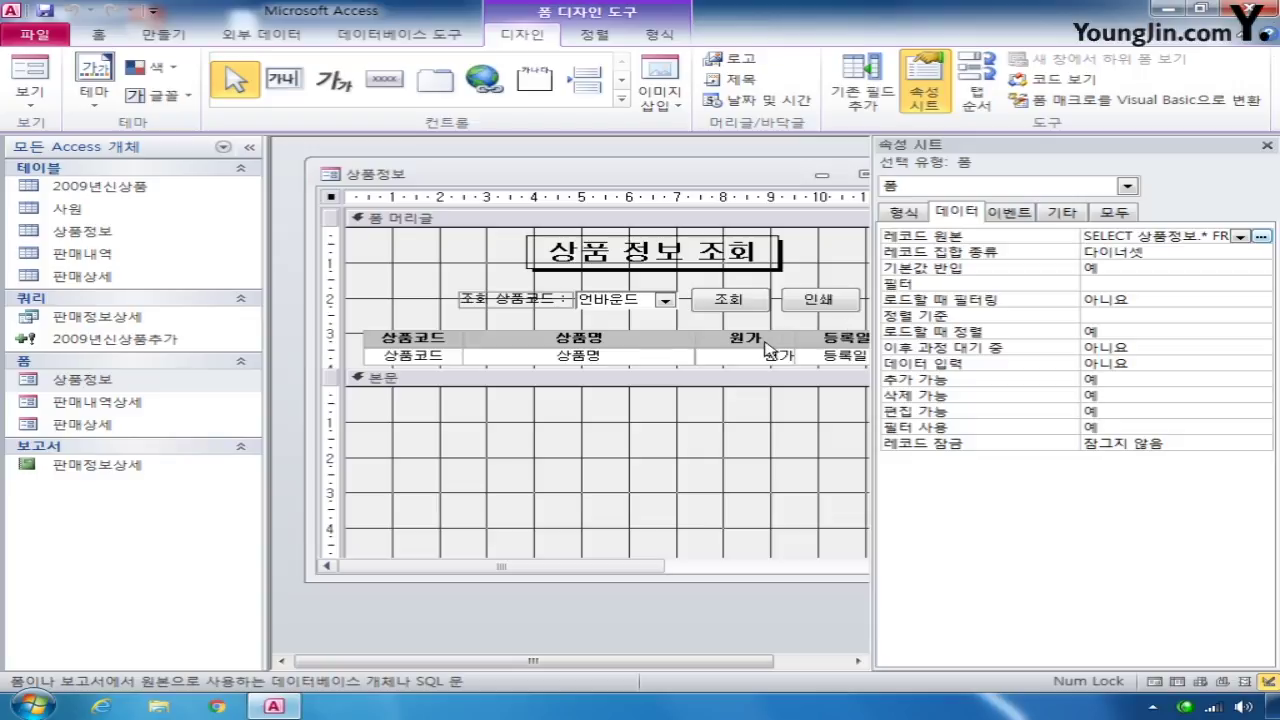
Step: Set the 상품정보 form's 기본 보기 property to 단일 폼
{"action": "left_click", "coordinate": [1109, 213]}
{"action": "left_click", "coordinate": [1153, 301]}
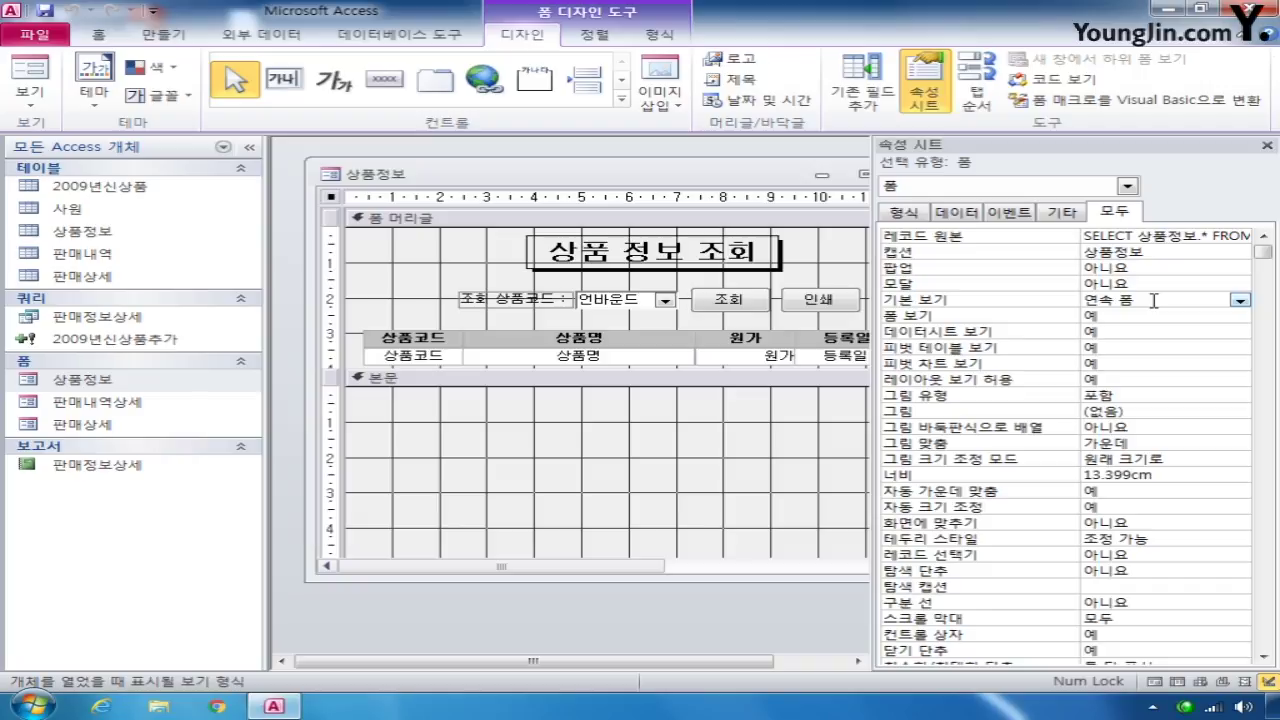
{"action": "left_click", "coordinate": [1240, 300]}
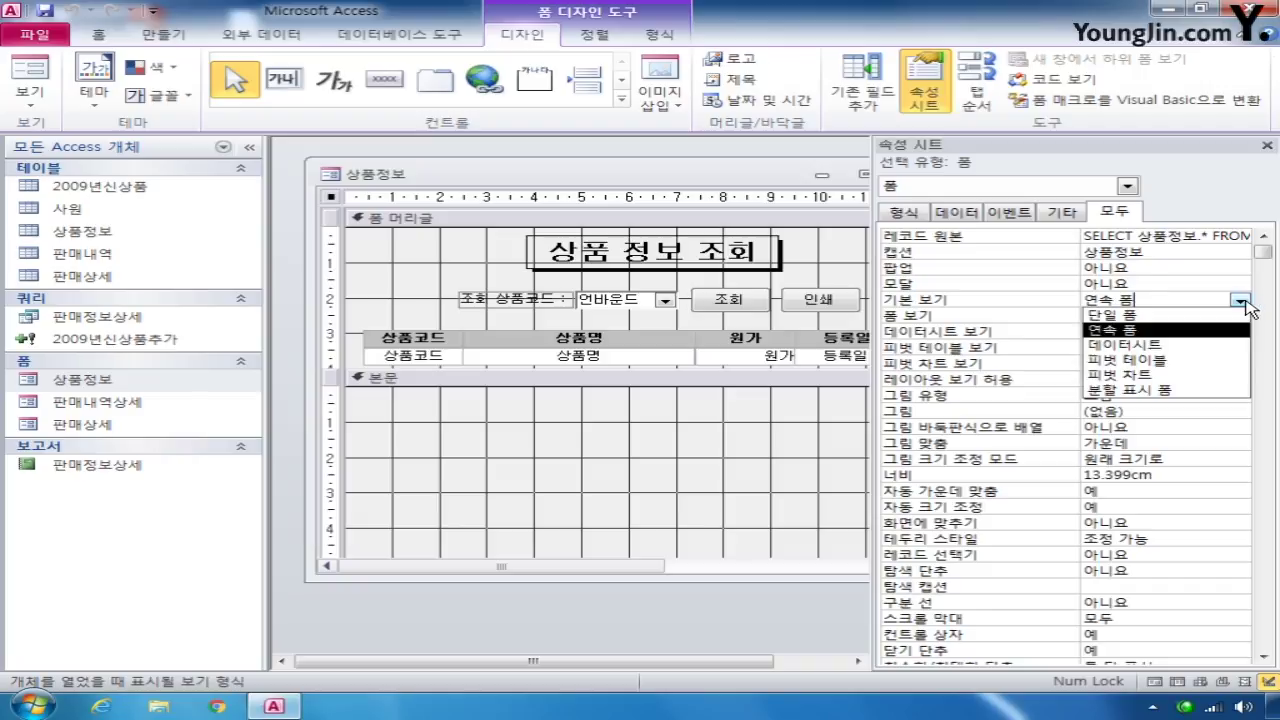
{"action": "left_click", "coordinate": [1209, 315]}
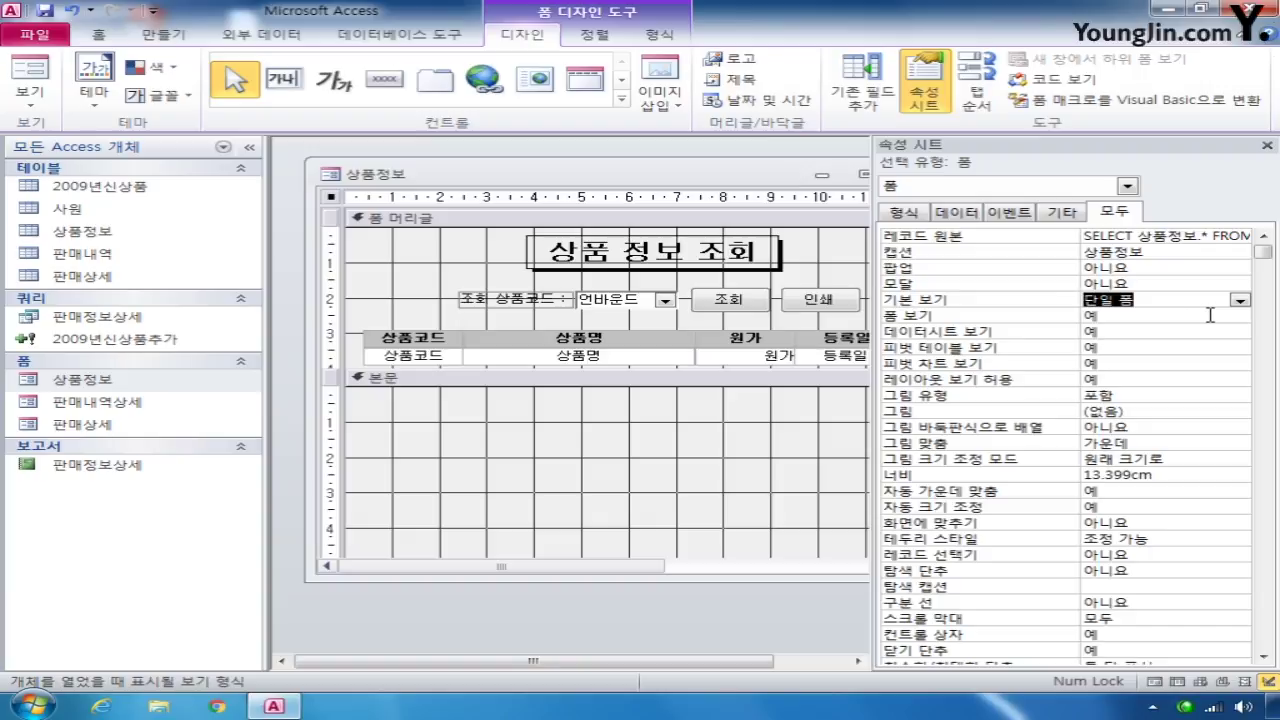
Step: Set the 컨트롤 팁 텍스트 of the 조회 button to "상품코드를 입력한 후 클릭하세요"
{"action": "left_click", "coordinate": [727, 299]}
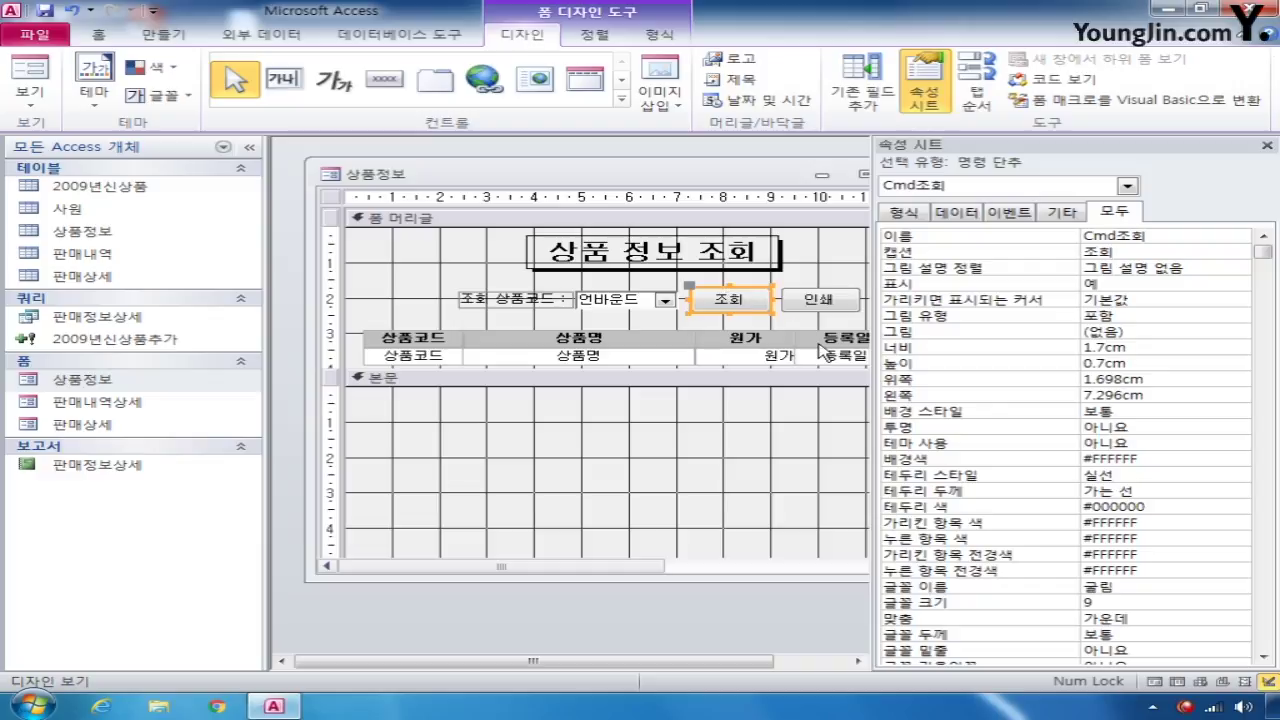
{"action": "left_click", "coordinate": [1265, 255]}
{"action": "left_click_drag", "start_coordinate": [1265, 255], "coordinate": [1264, 606]}
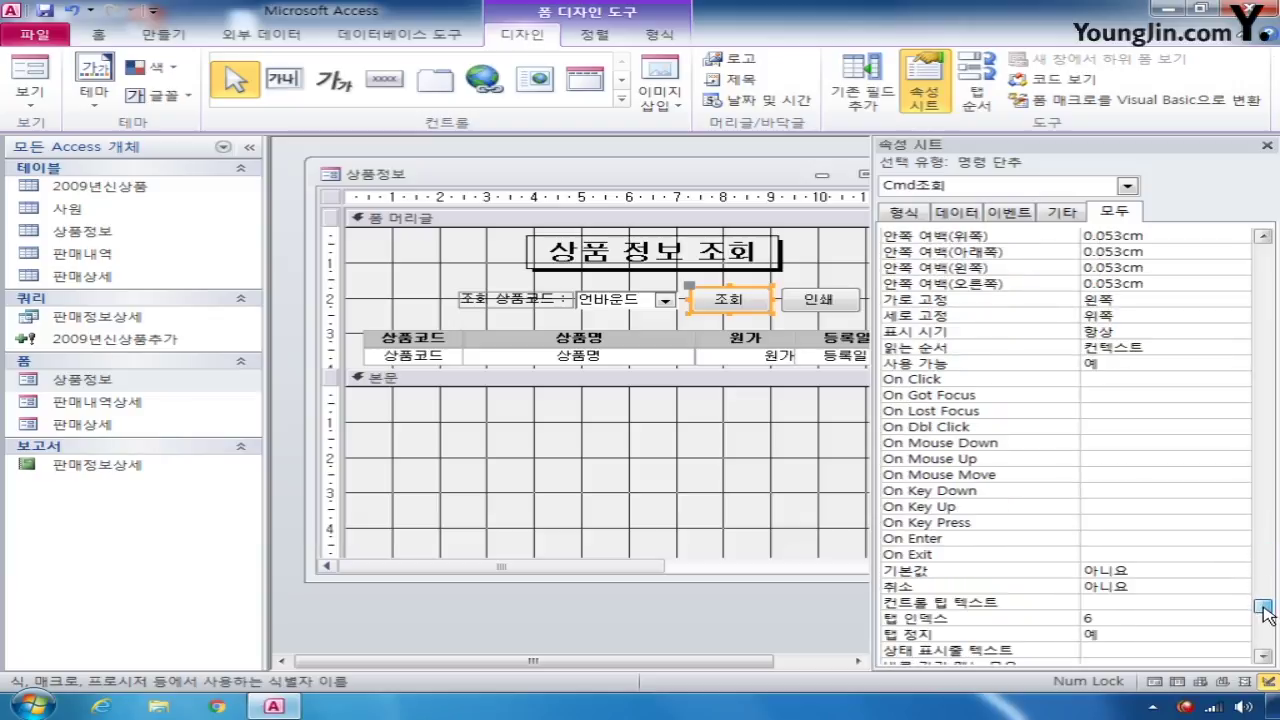
{"action": "left_click", "coordinate": [1102, 600]}
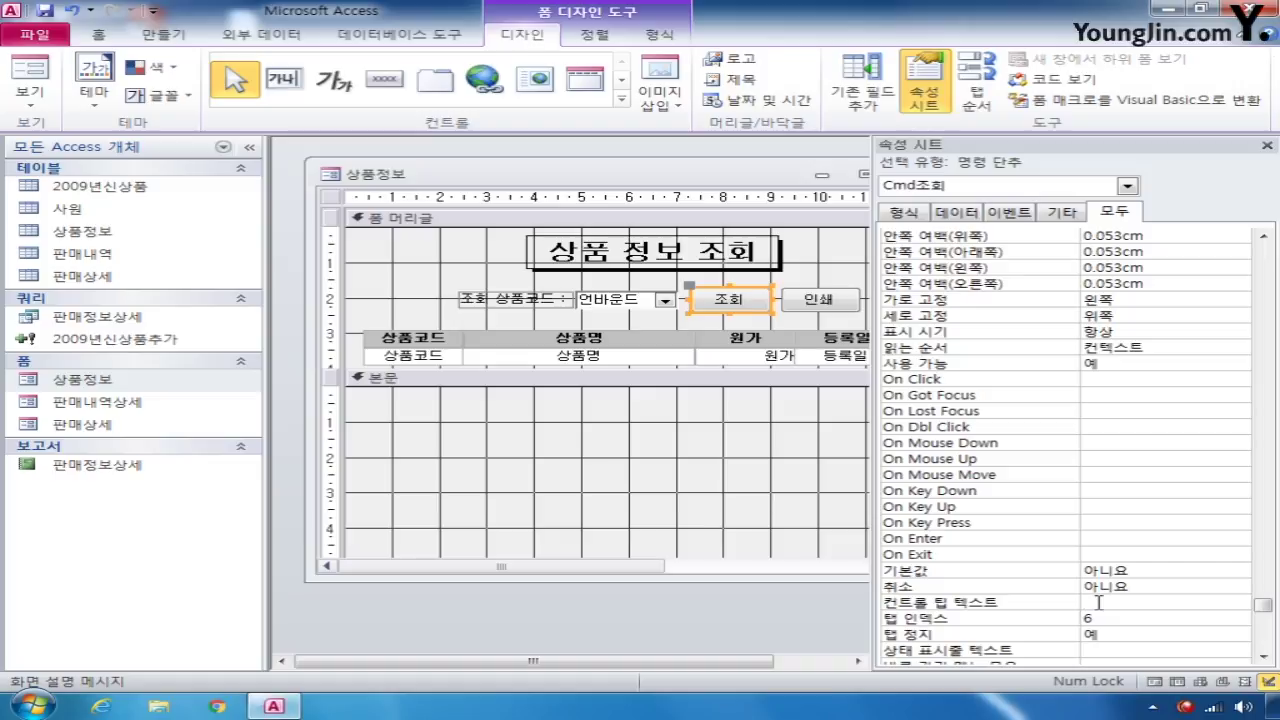
{"action": "type", "text": "사ㅇ품"}
{"action": "type", "text": "ㅈ코드를 입"}
{"action": "type", "text": "력한"}
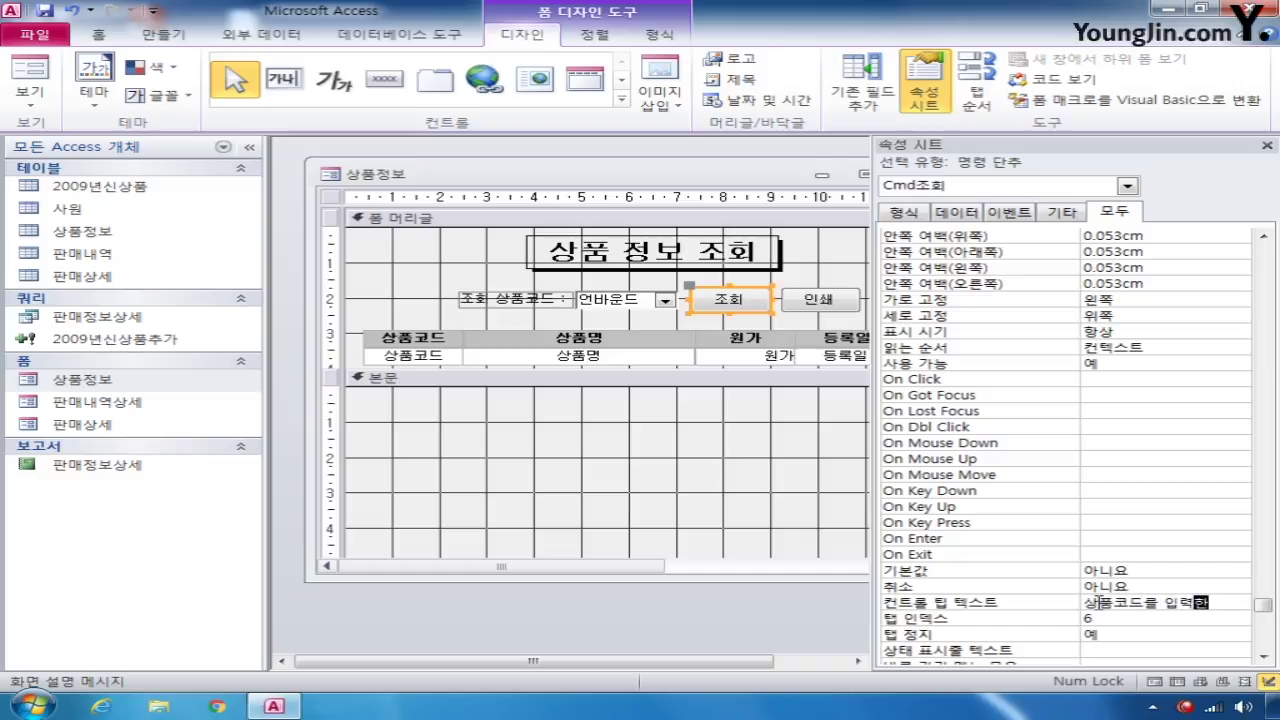
{"action": "type", "text": " 후 클릭하세요"}
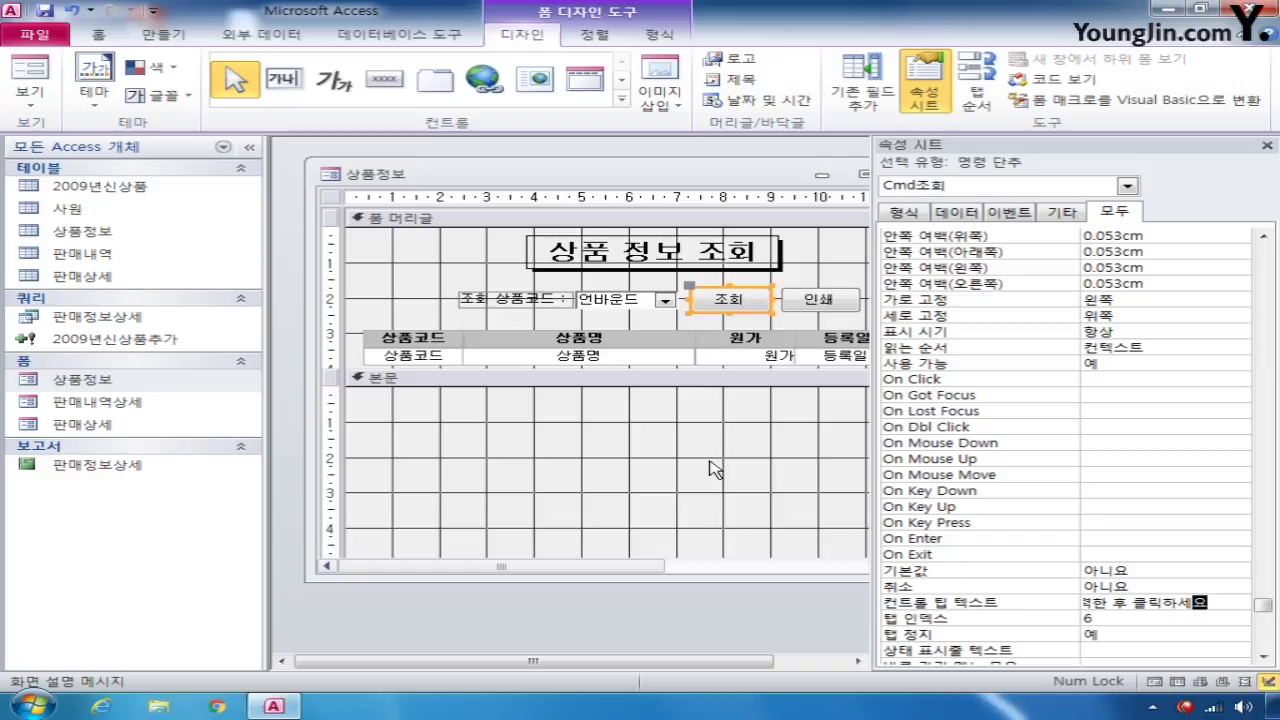
Step: Convert the 과세 text box in the form header into a combo box
{"action": "left_click", "coordinate": [648, 299]}
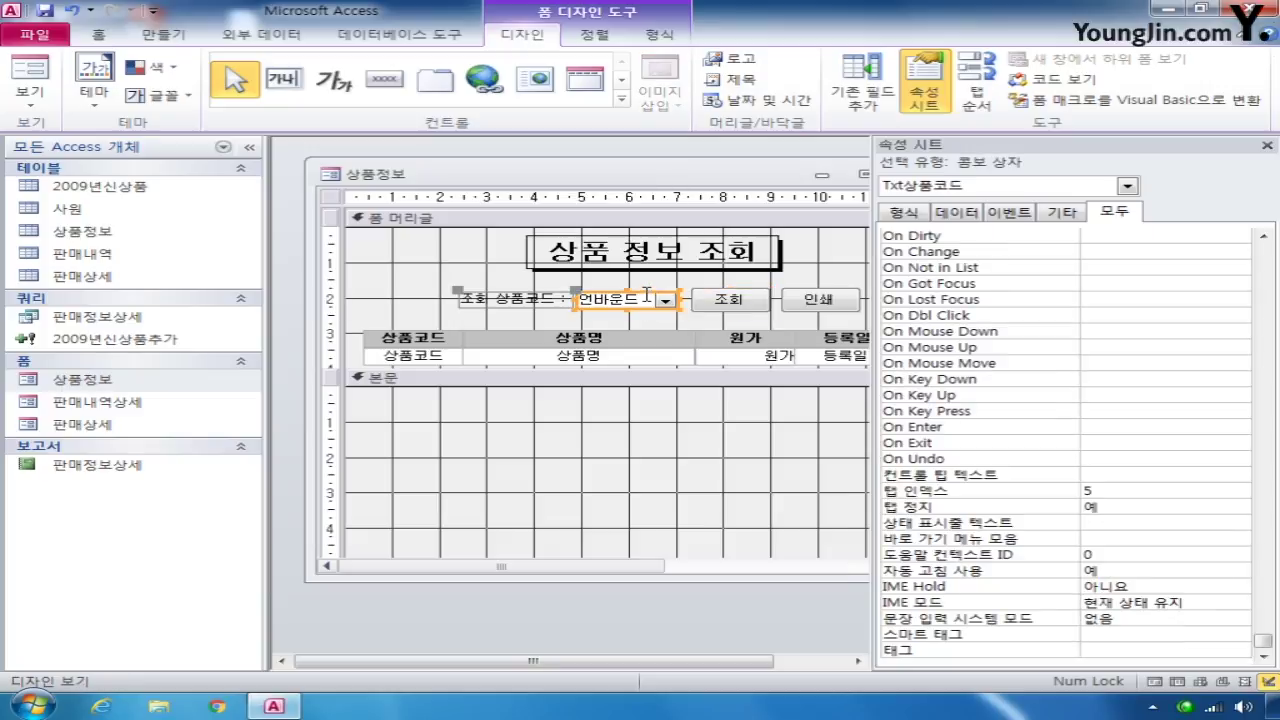
{"action": "left_click", "coordinate": [1127, 186]}
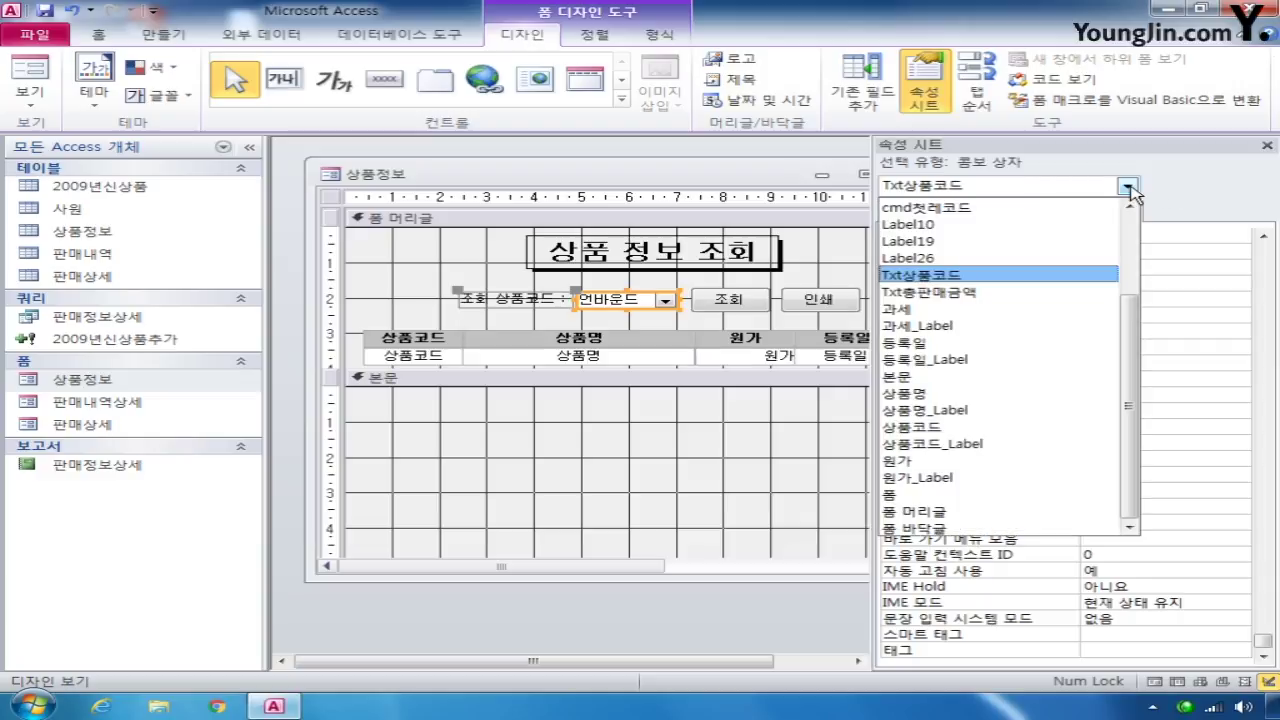
{"action": "left_click", "coordinate": [970, 310]}
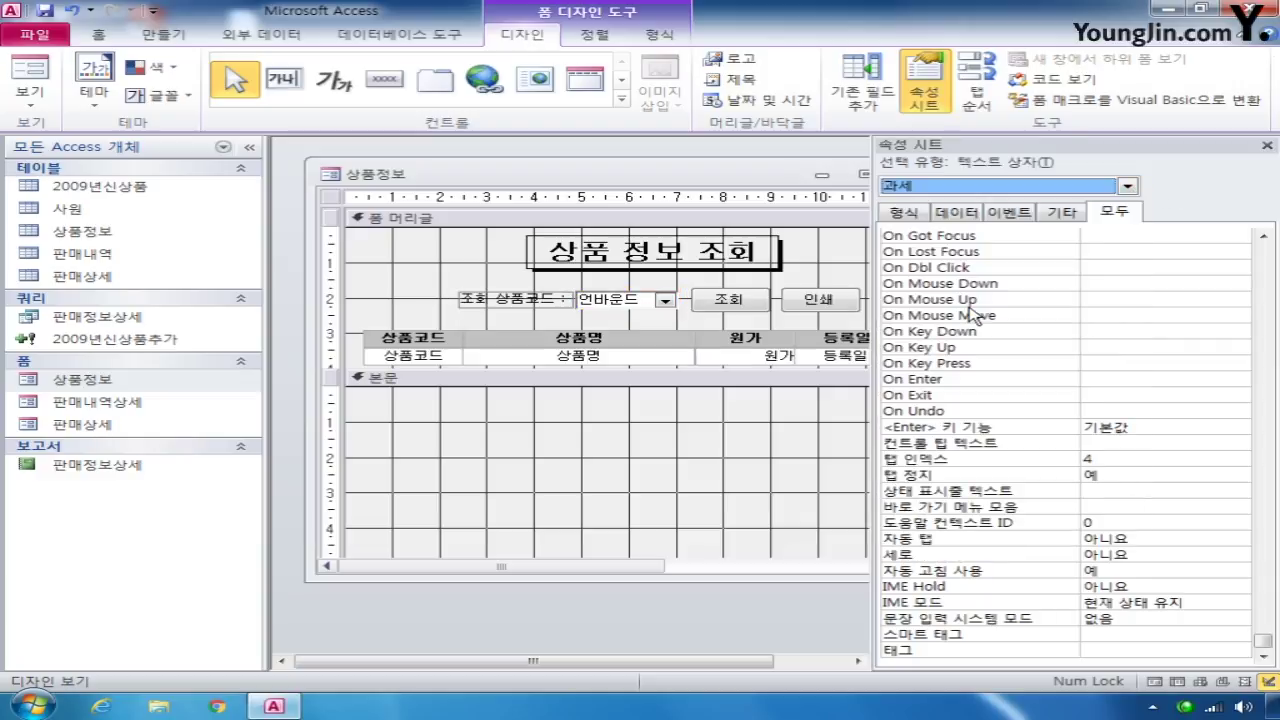
{"action": "left_click_drag", "start_coordinate": [560, 660], "coordinate": [632, 660]}
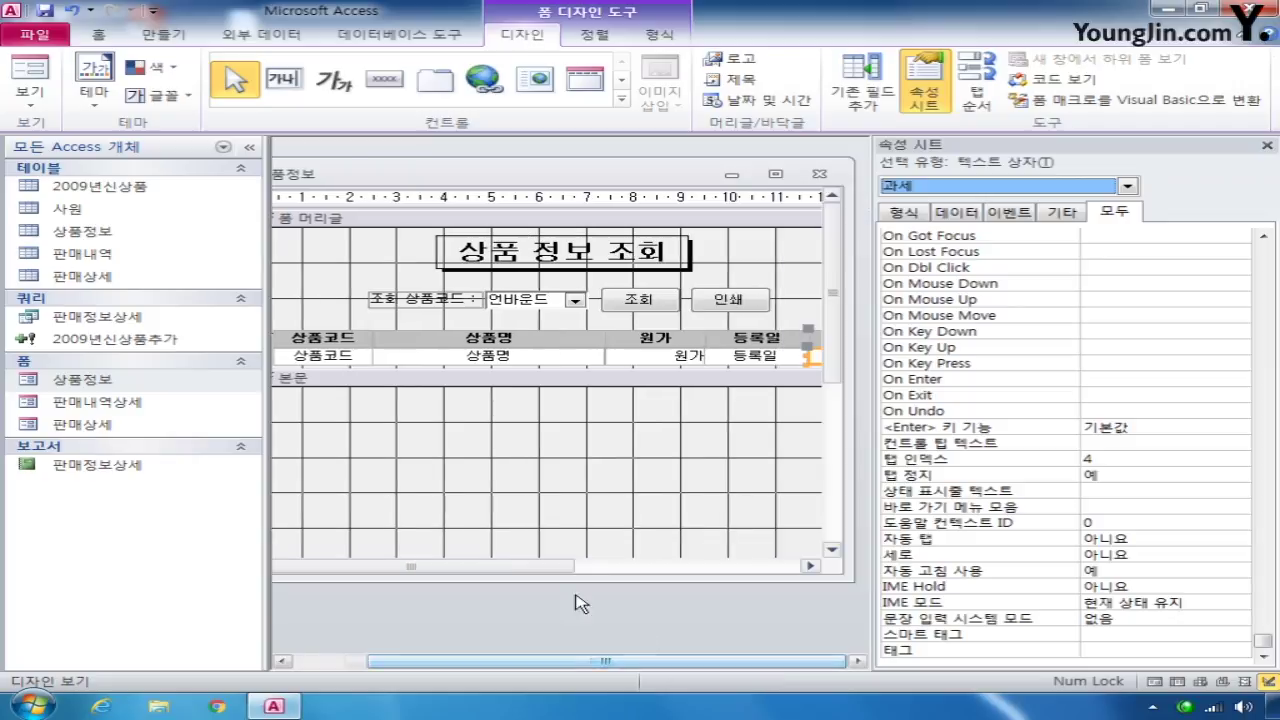
{"action": "left_click_drag", "start_coordinate": [528, 569], "coordinate": [691, 570]}
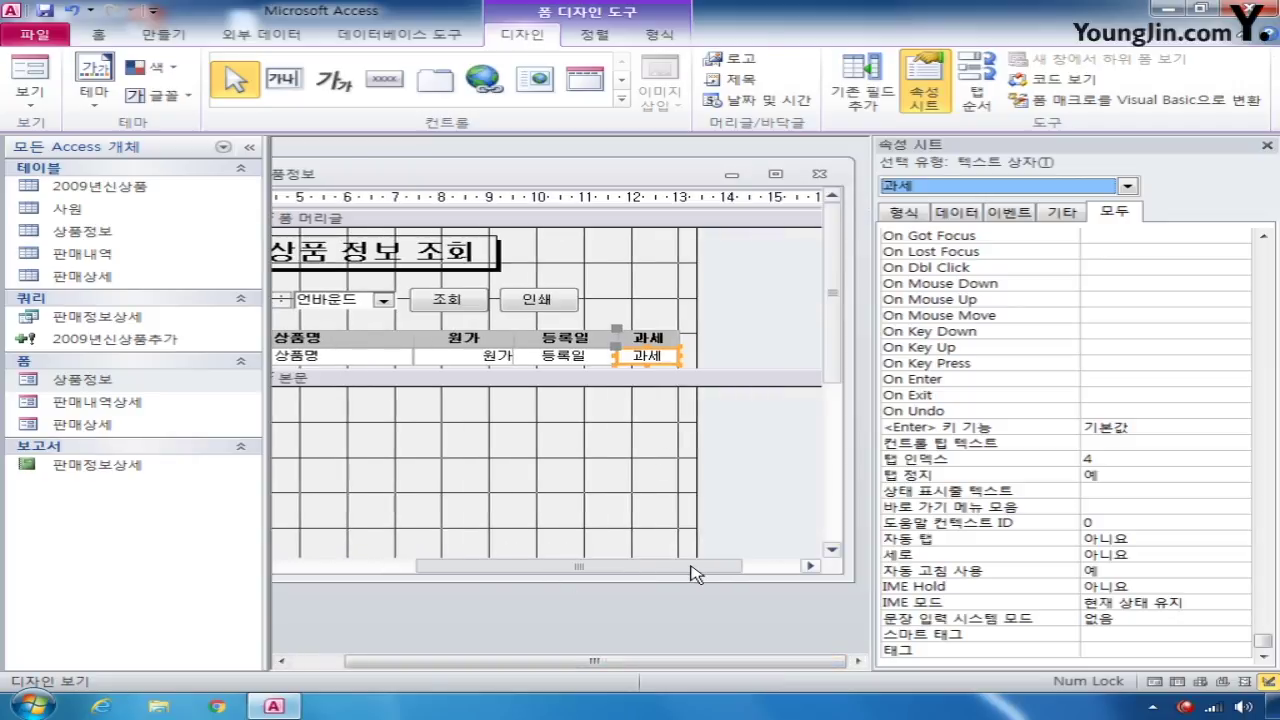
{"action": "right_click", "coordinate": [668, 368]}
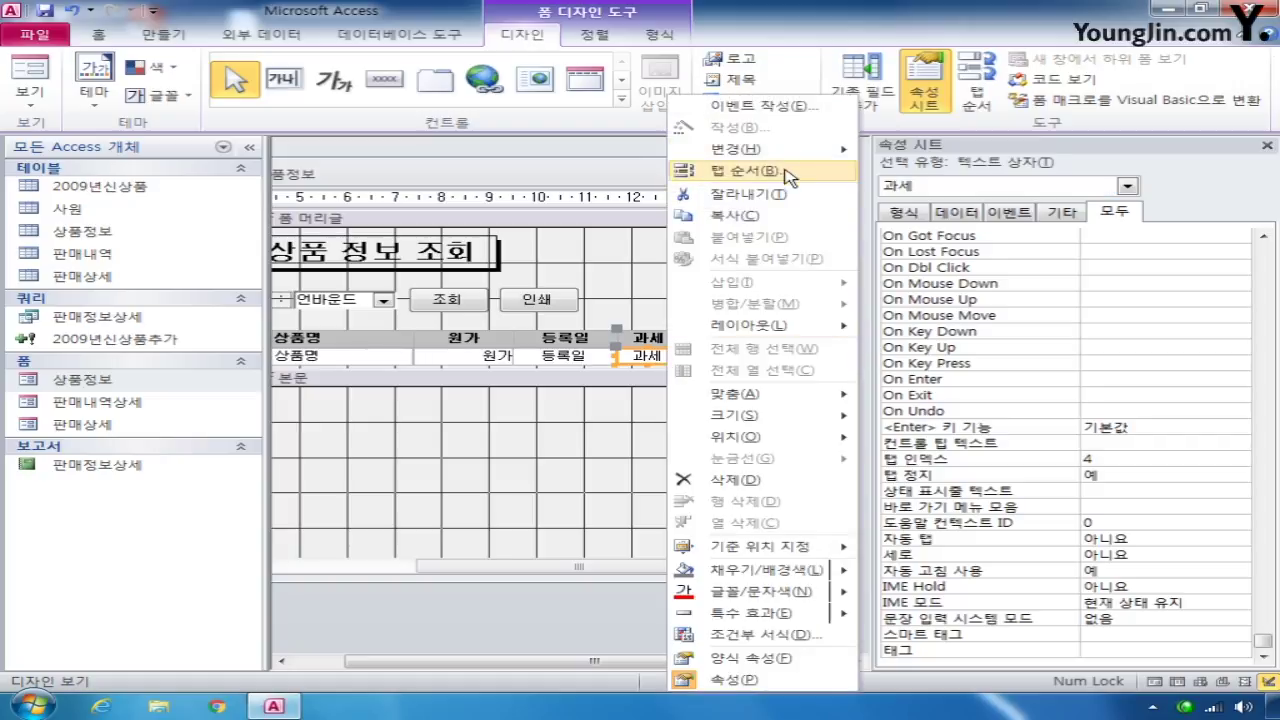
{"action": "mouse_move", "coordinate": [800, 149]}
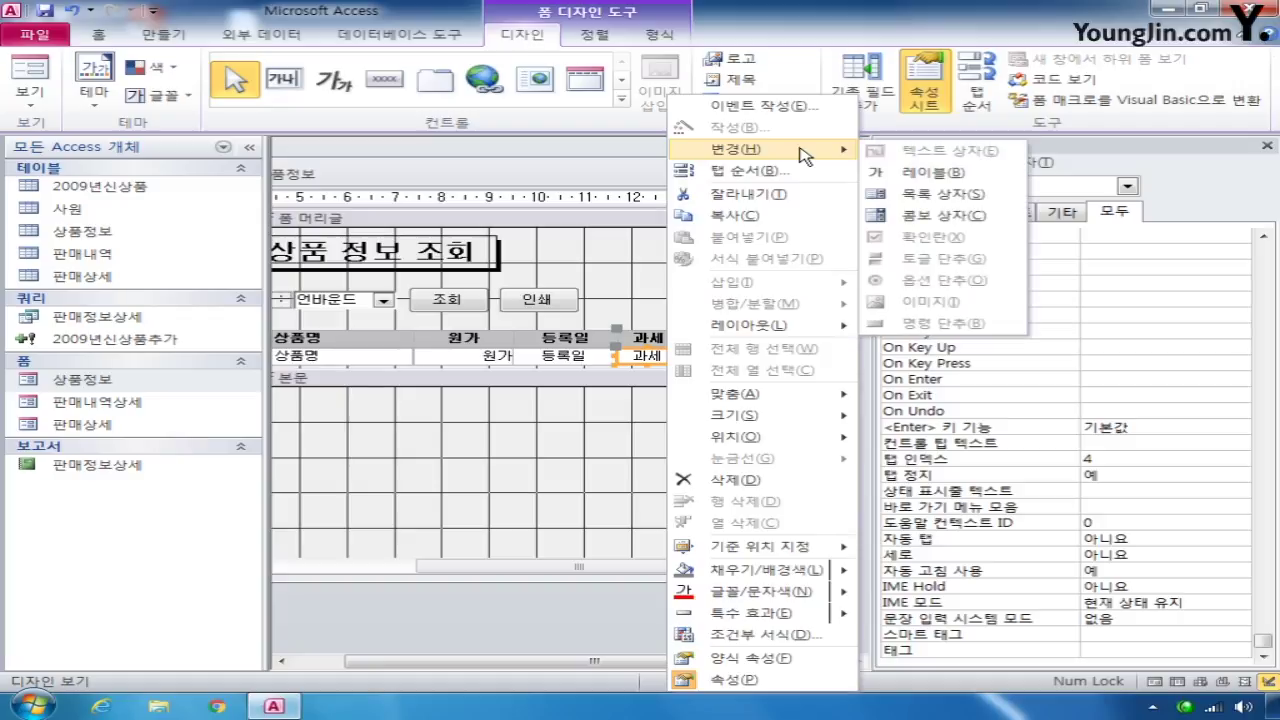
{"action": "left_click", "coordinate": [966, 216]}
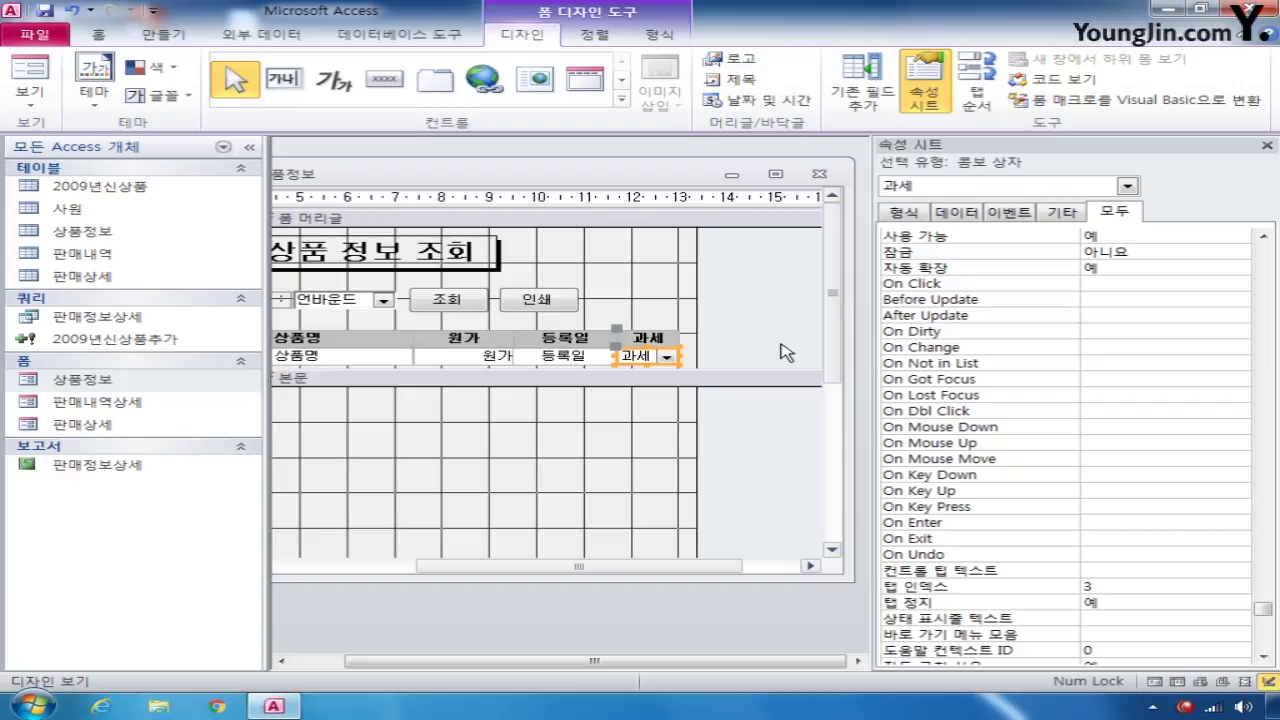
Step: Set the 과세 combo box's 행 원본 유형 to 값 목록 and its 행 원본 to VAT;FRE
{"action": "left_click", "coordinate": [954, 214]}
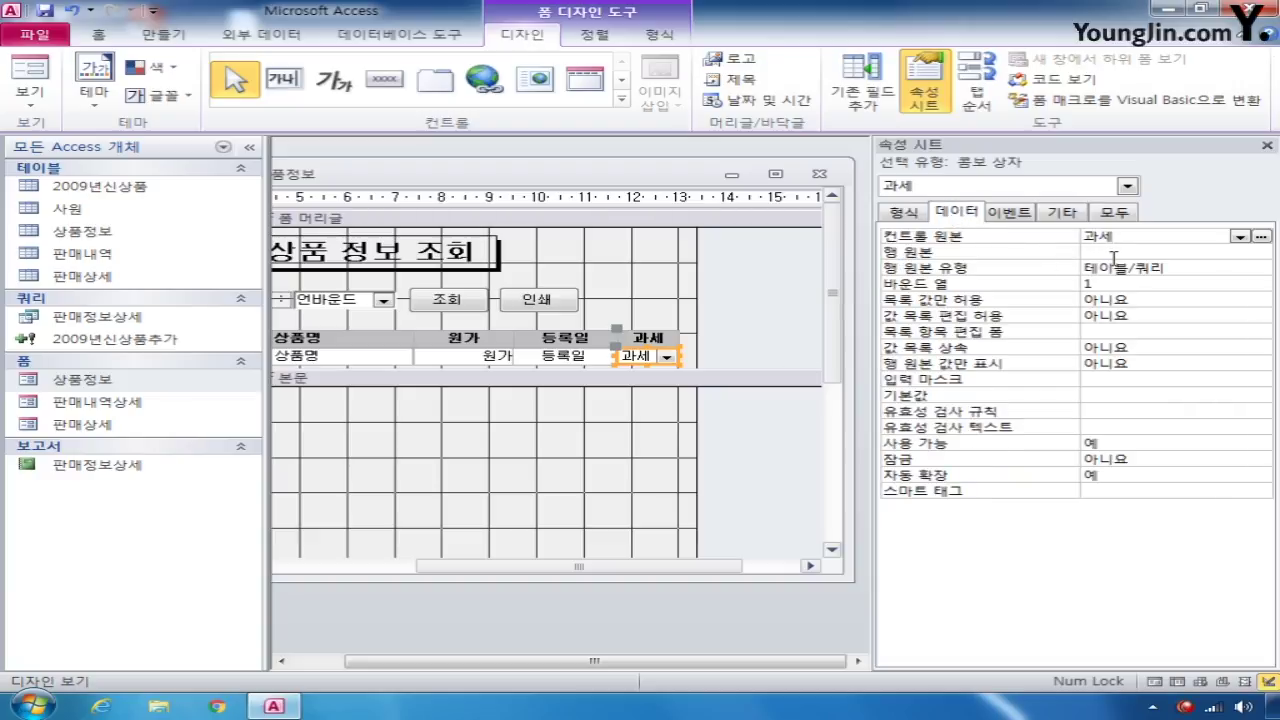
{"action": "left_click", "coordinate": [1188, 267]}
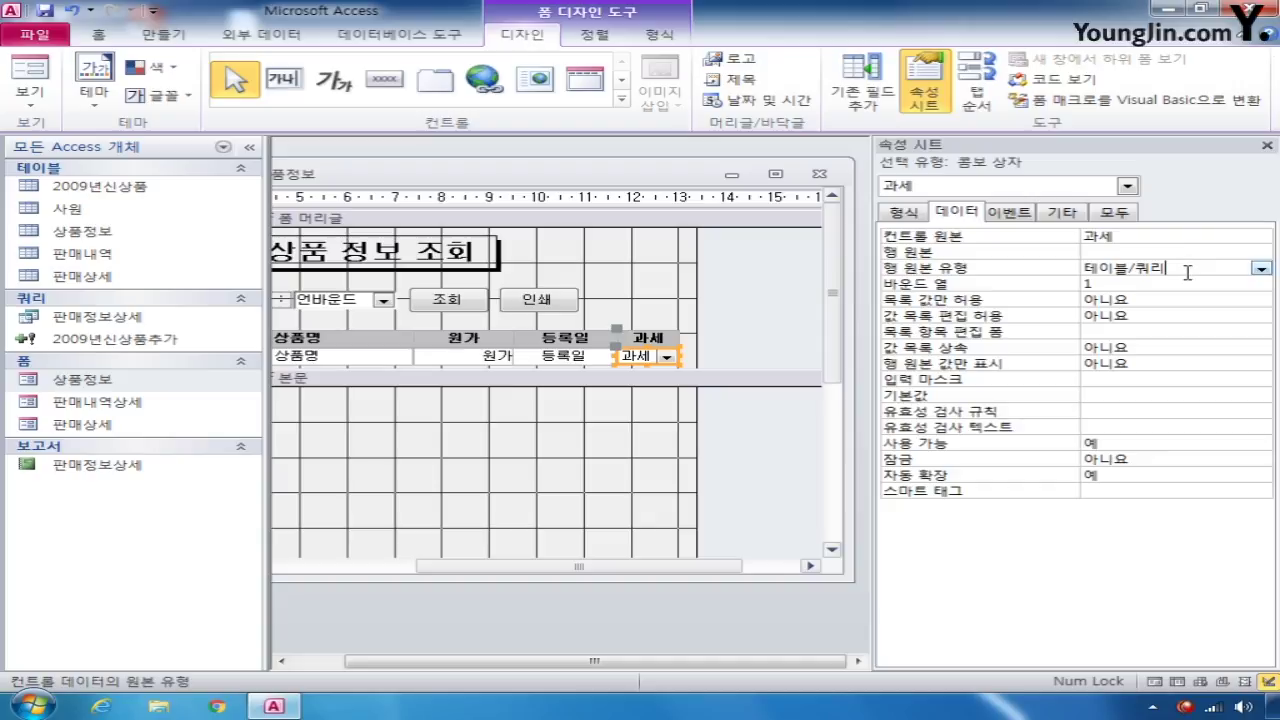
{"action": "left_click", "coordinate": [1262, 268]}
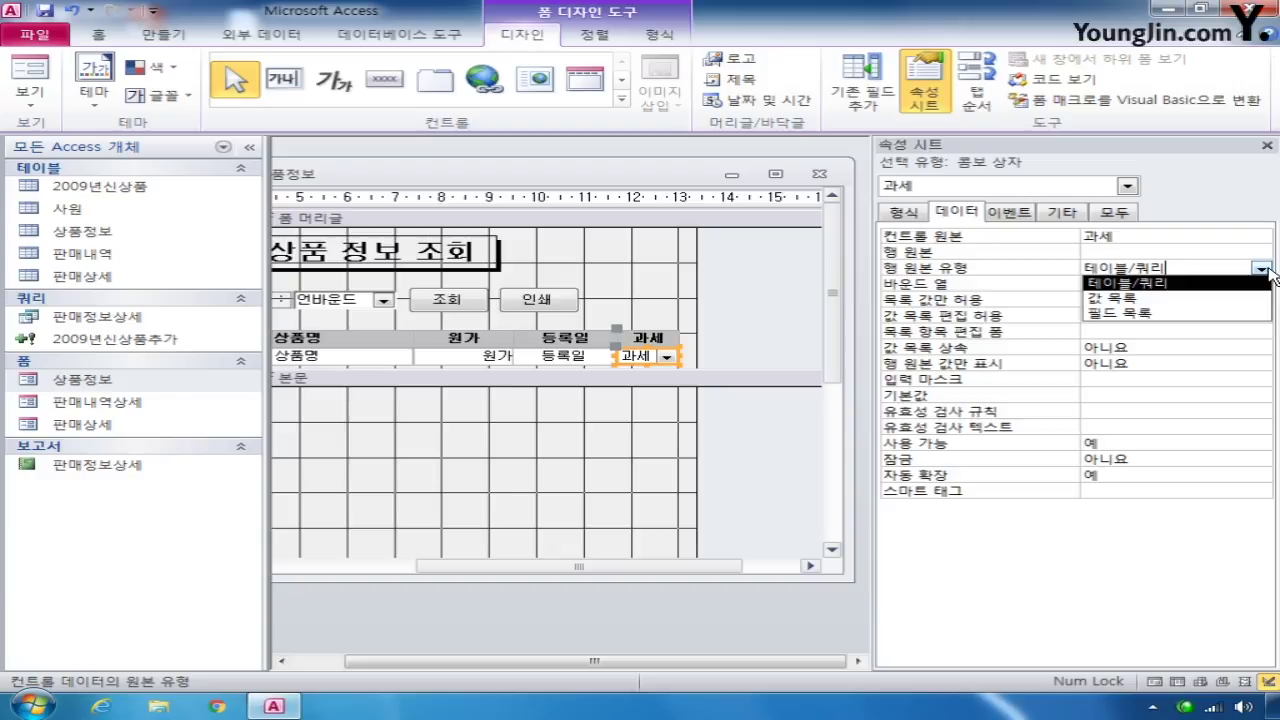
{"action": "left_click", "coordinate": [1184, 294]}
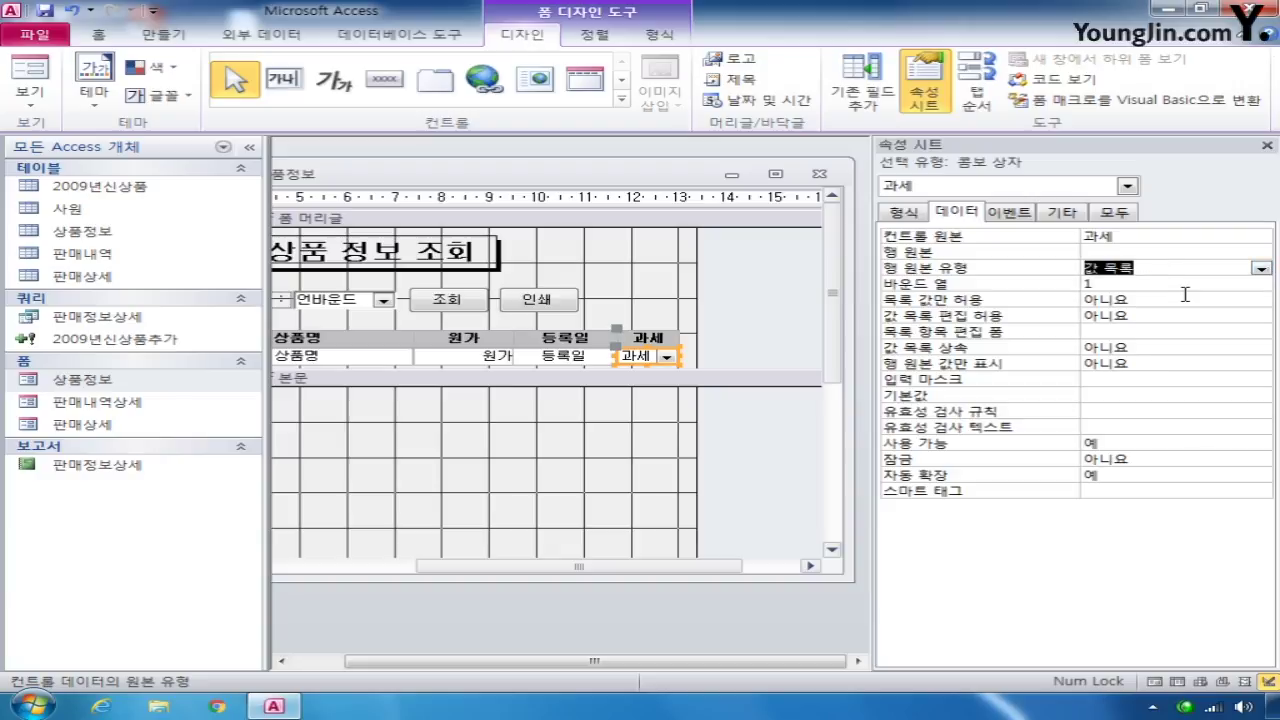
{"action": "left_click", "coordinate": [1124, 243]}
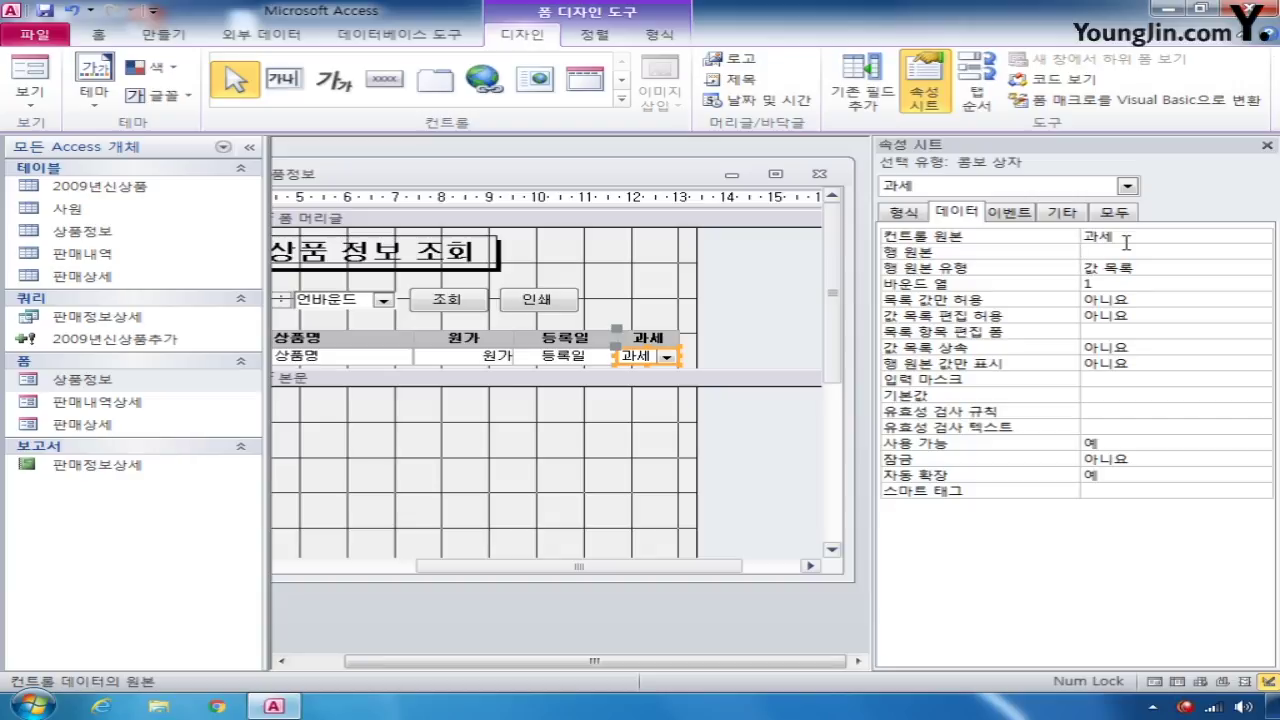
{"action": "type", "text": "VAT;FRE"}
Step: Draw a subform control about 9.6 cm wide and 3.7 cm tall in the 본문 section of the 상품정보 form
{"action": "left_click_drag", "start_coordinate": [630, 660], "coordinate": [484, 652]}
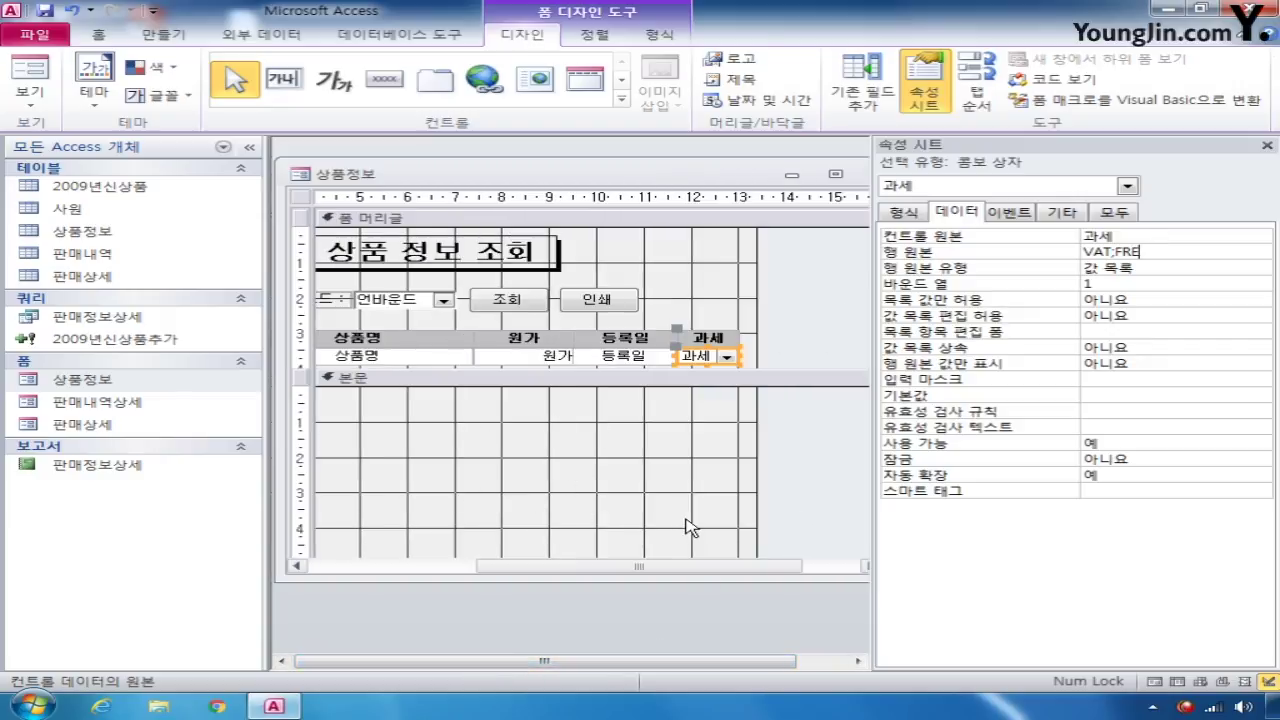
{"action": "left_click_drag", "start_coordinate": [871, 503], "coordinate": [948, 508]}
{"action": "left_click_drag", "start_coordinate": [795, 562], "coordinate": [663, 570]}
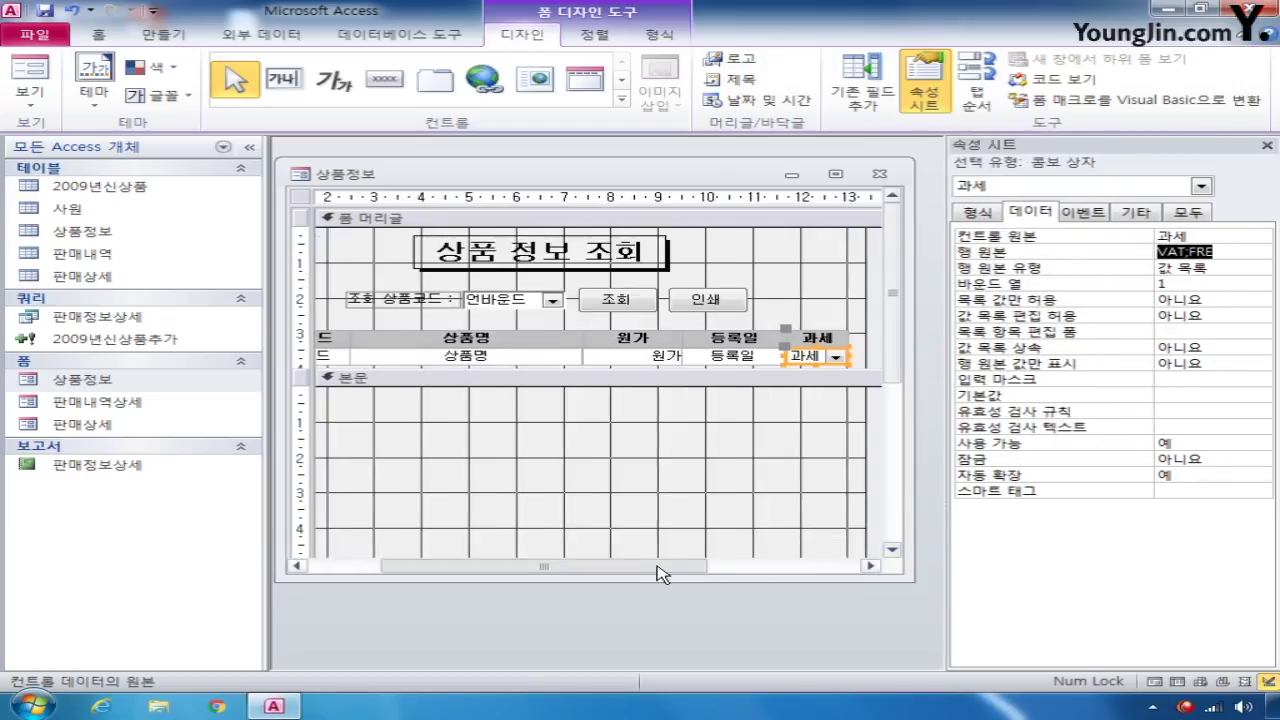
{"action": "left_click", "coordinate": [621, 98]}
{"action": "left_click", "coordinate": [351, 197]}
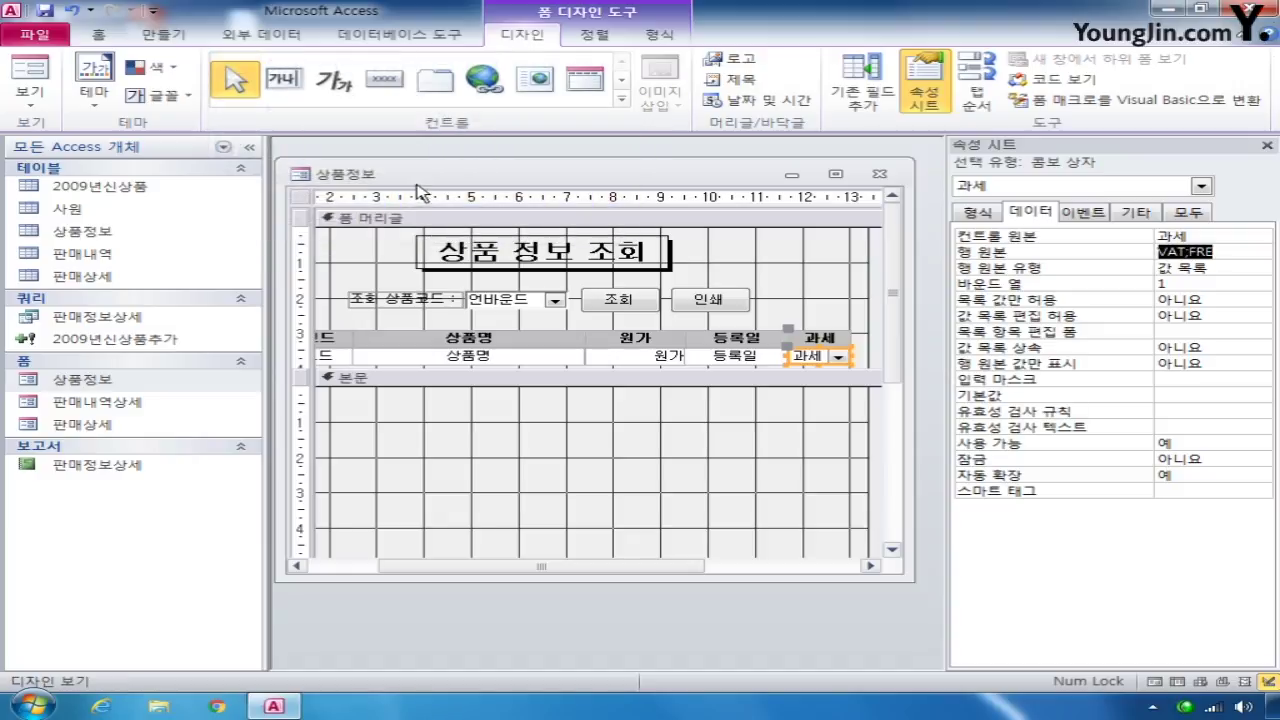
{"action": "left_click", "coordinate": [621, 98]}
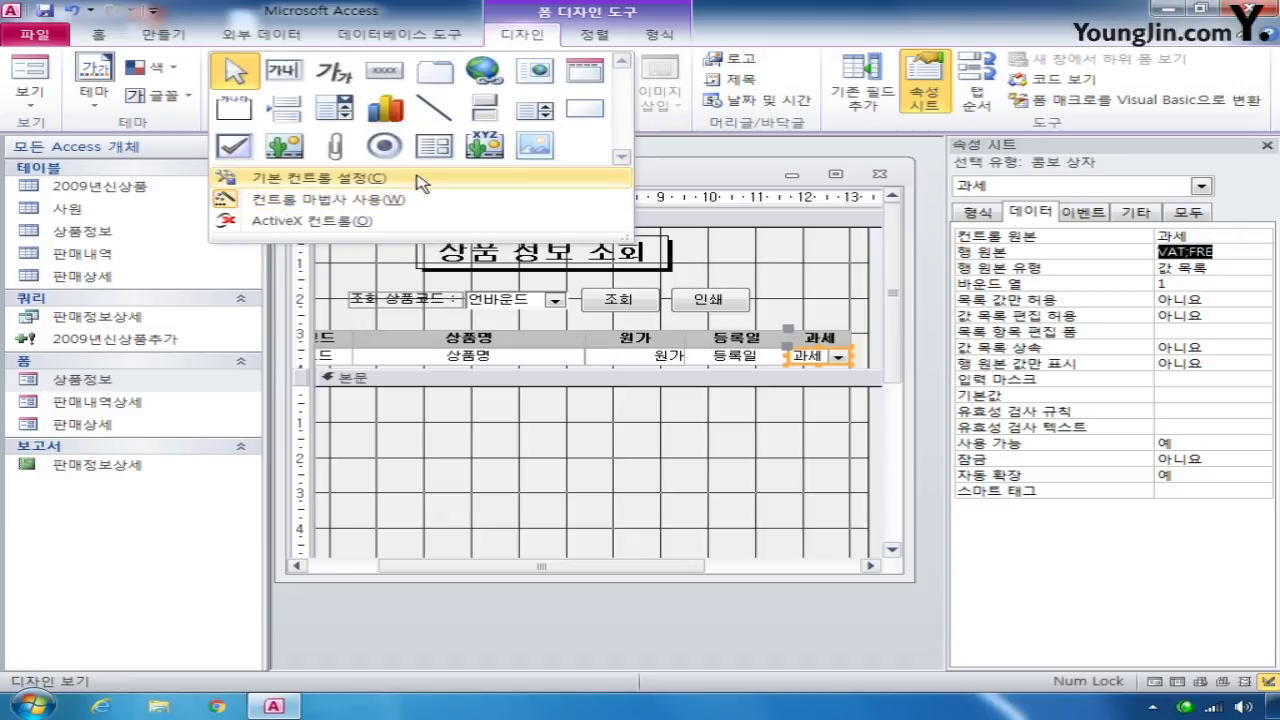
{"action": "left_click", "coordinate": [434, 146]}
{"action": "left_click_drag", "start_coordinate": [353, 410], "coordinate": [809, 541]}
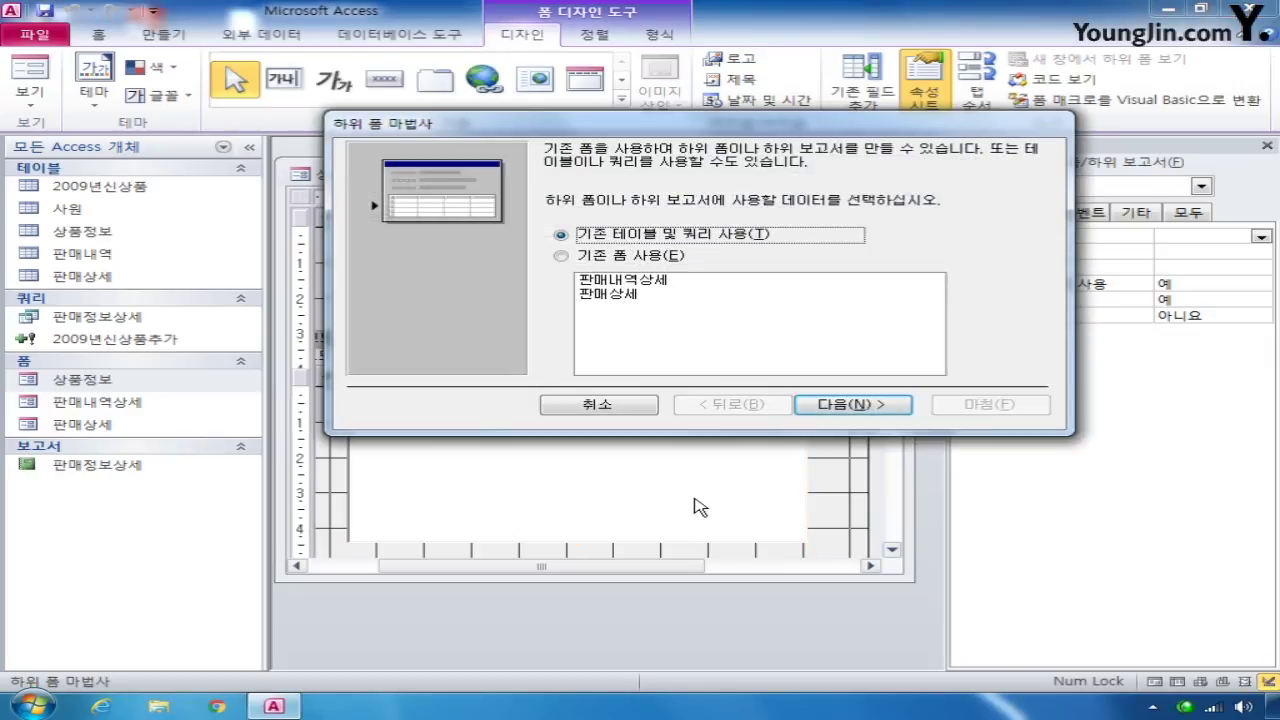
Step: Base the subform on the existing 판매상세 form, linked by 상품코드 and named 판매상세, and delete its attached label
{"action": "left_click", "coordinate": [615, 279]}
{"action": "left_click", "coordinate": [608, 295]}
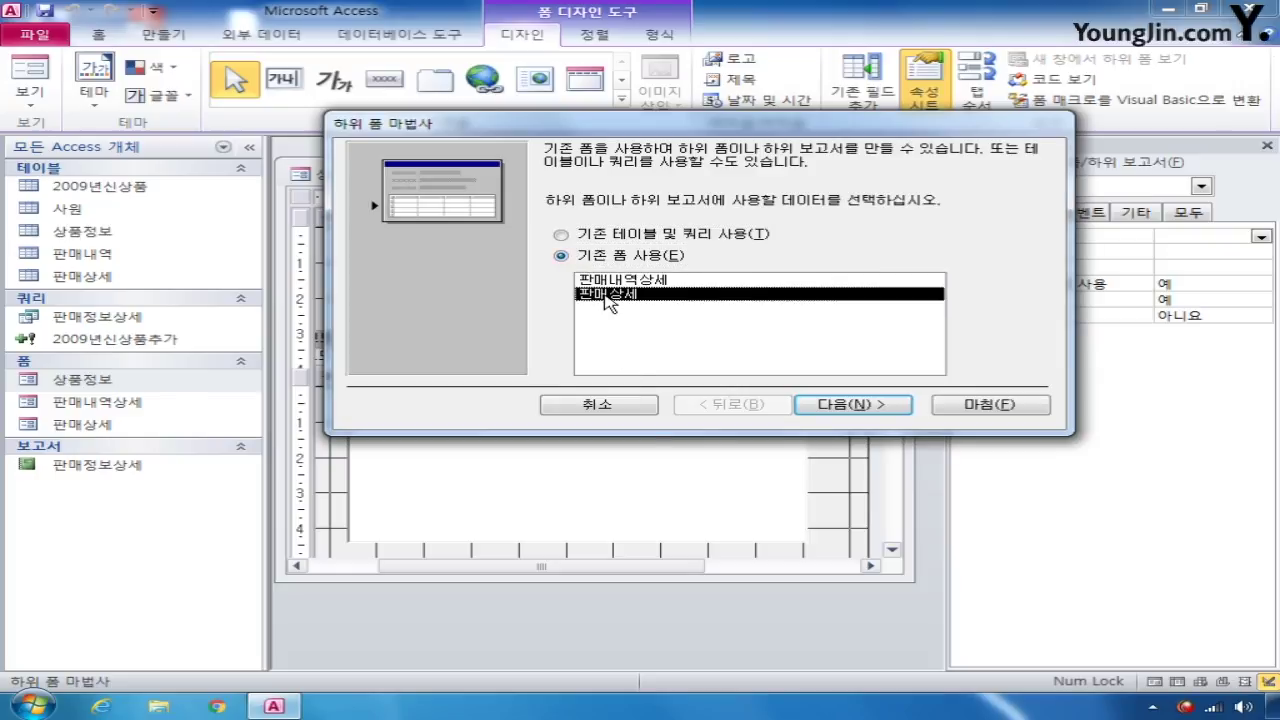
{"action": "left_click", "coordinate": [860, 406]}
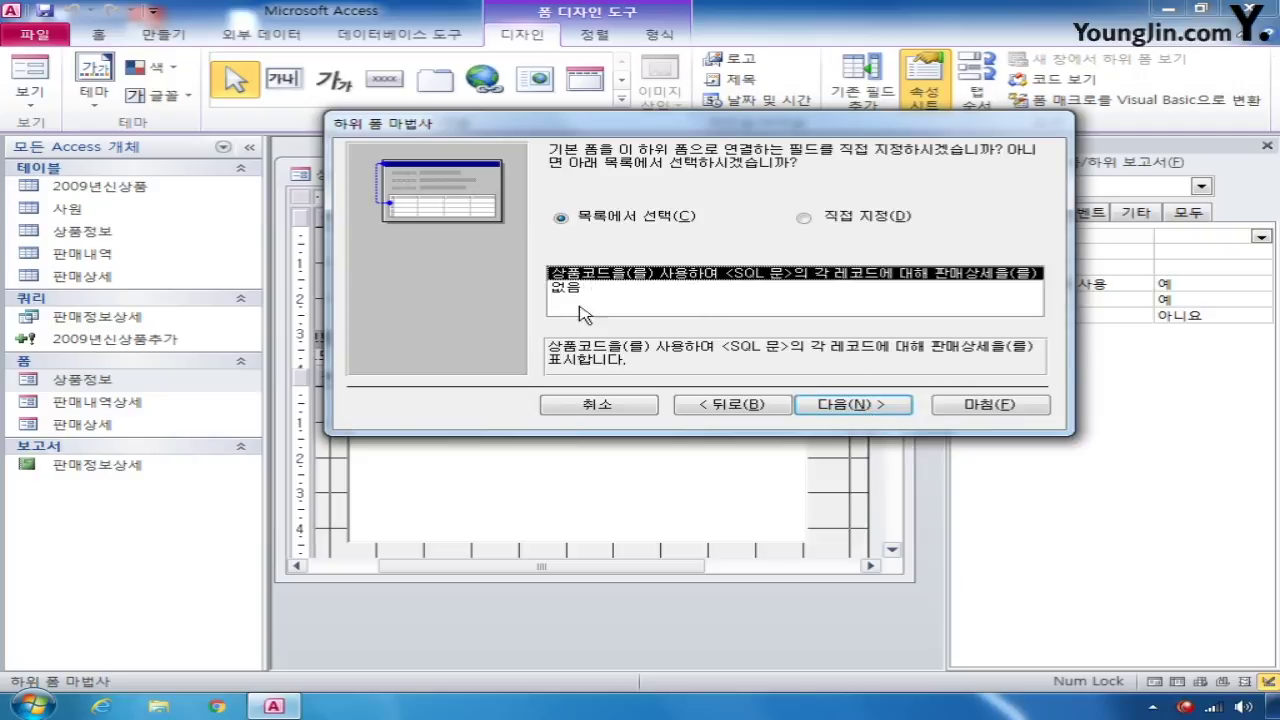
{"action": "left_click", "coordinate": [866, 406]}
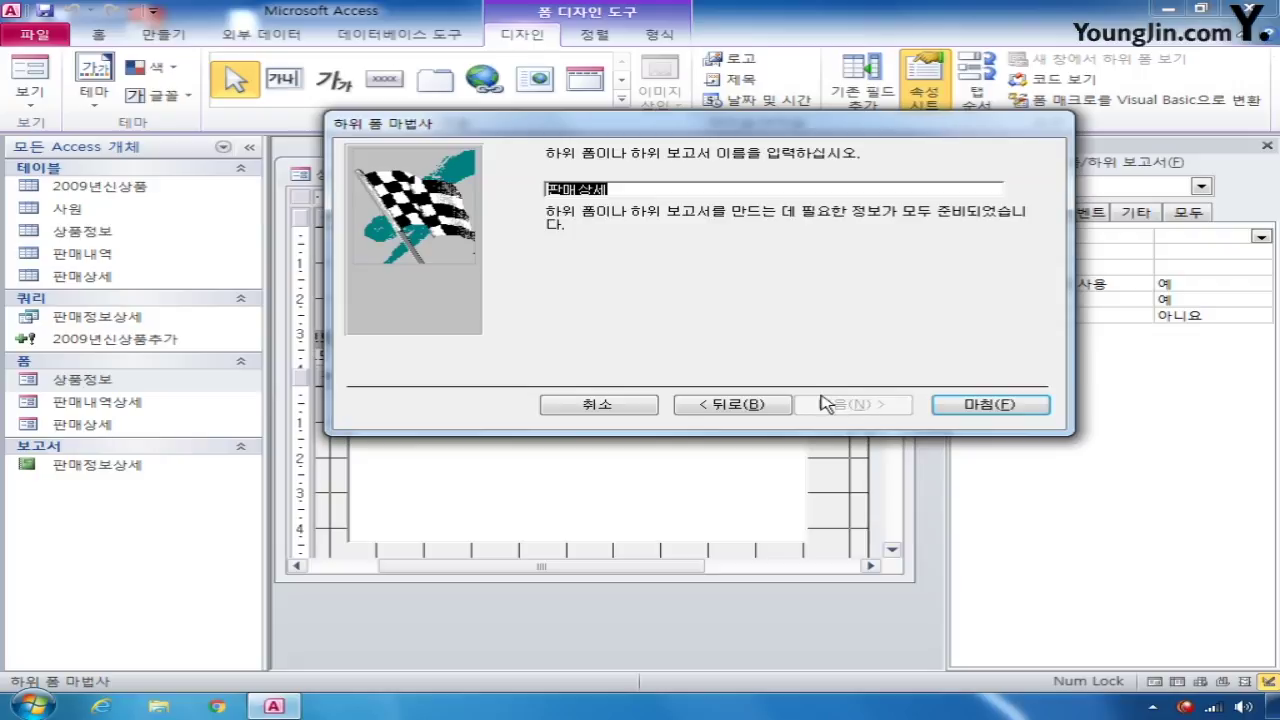
{"action": "left_click", "coordinate": [989, 404]}
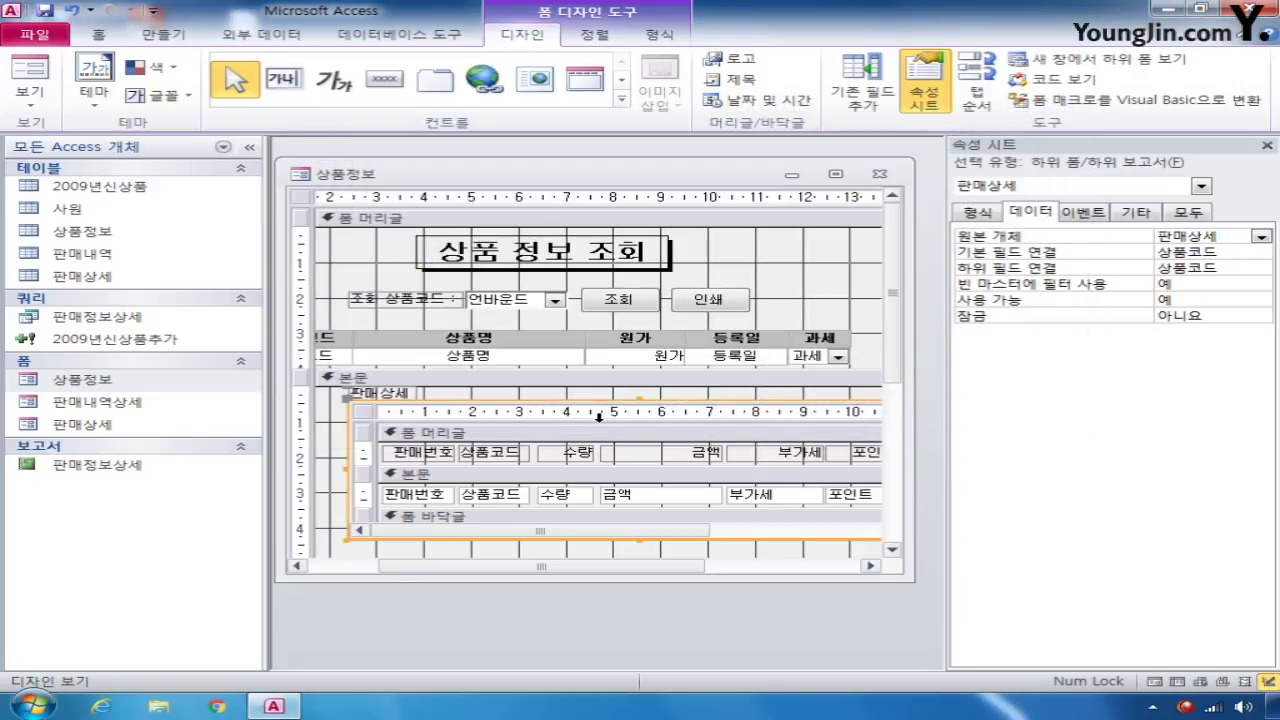
{"action": "left_click", "coordinate": [398, 395]}
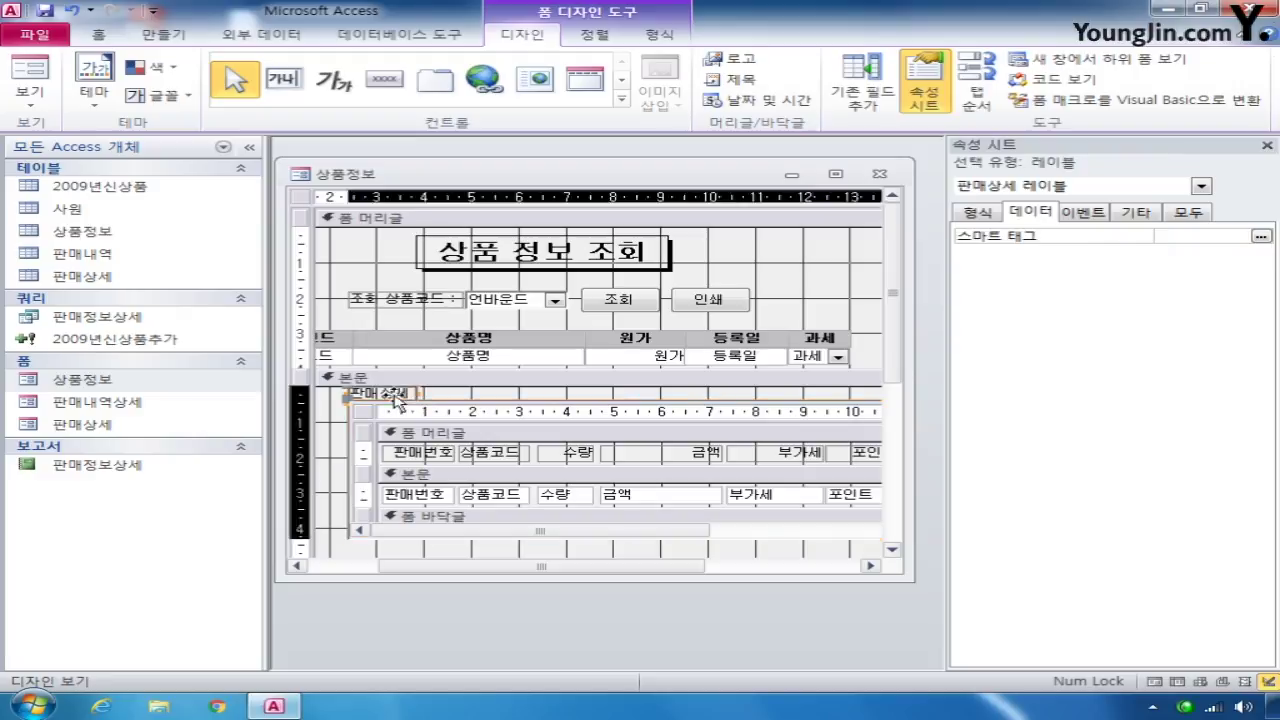
{"action": "left_click", "coordinate": [463, 419]}
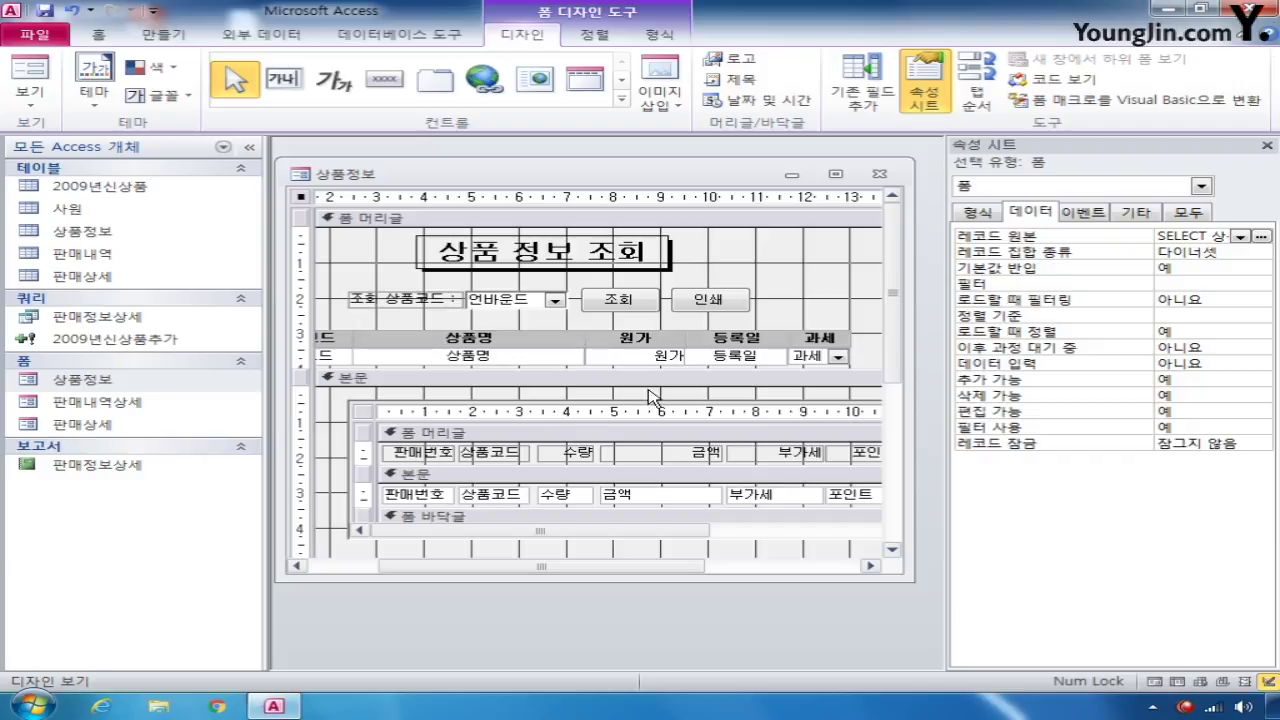
Step: Locate the Txt총판매금액 text box in the form footer and the 상품코드 text box in the form header
{"action": "left_click", "coordinate": [1203, 187]}
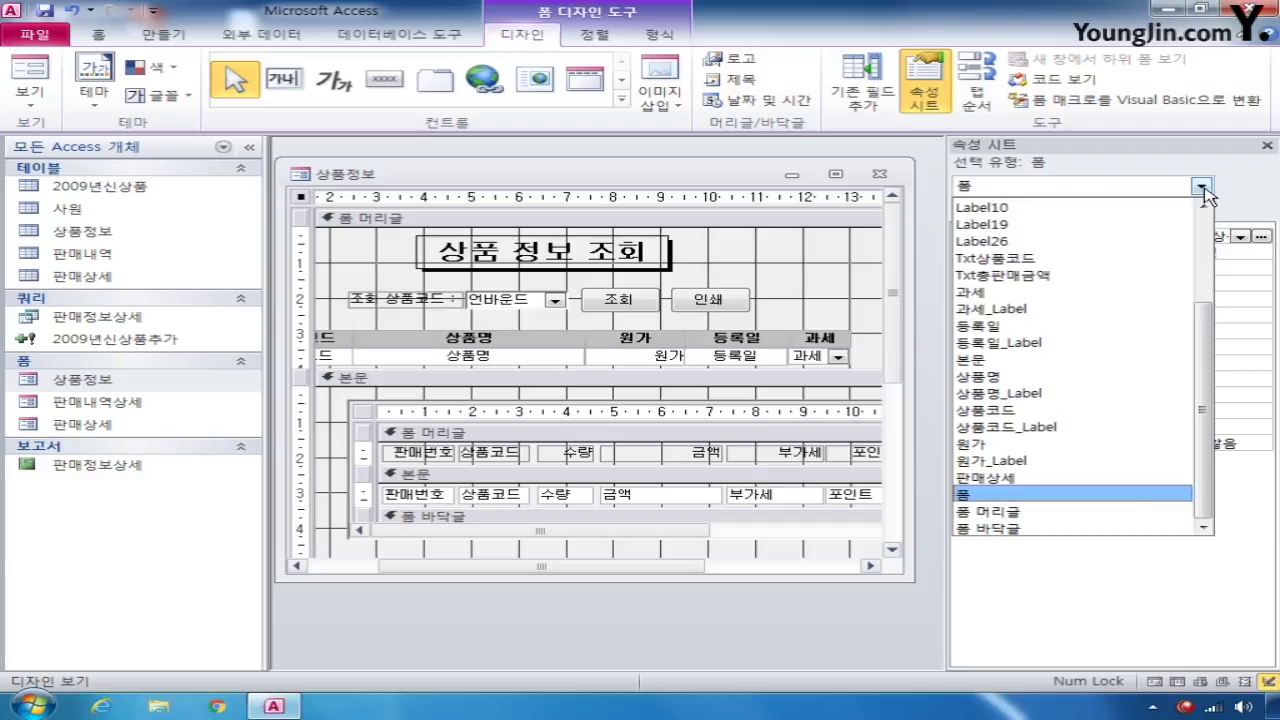
{"action": "left_click", "coordinate": [1098, 283]}
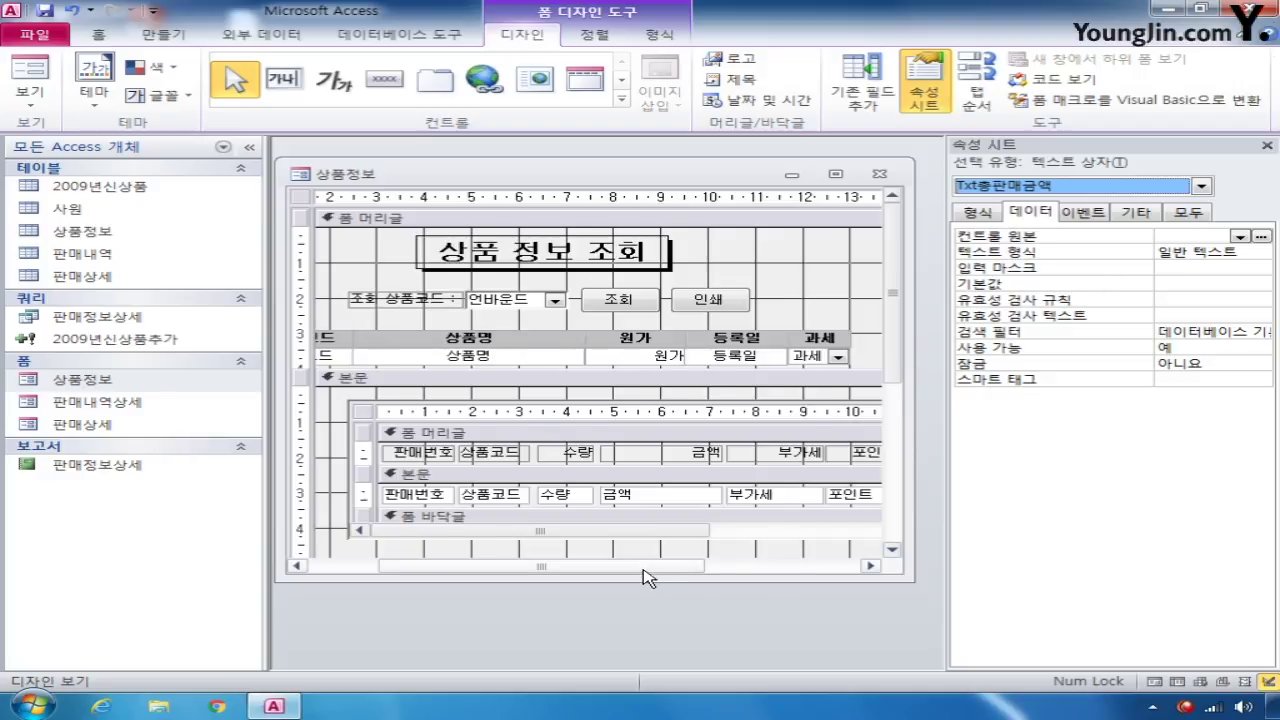
{"action": "left_click_drag", "start_coordinate": [651, 567], "coordinate": [494, 567]}
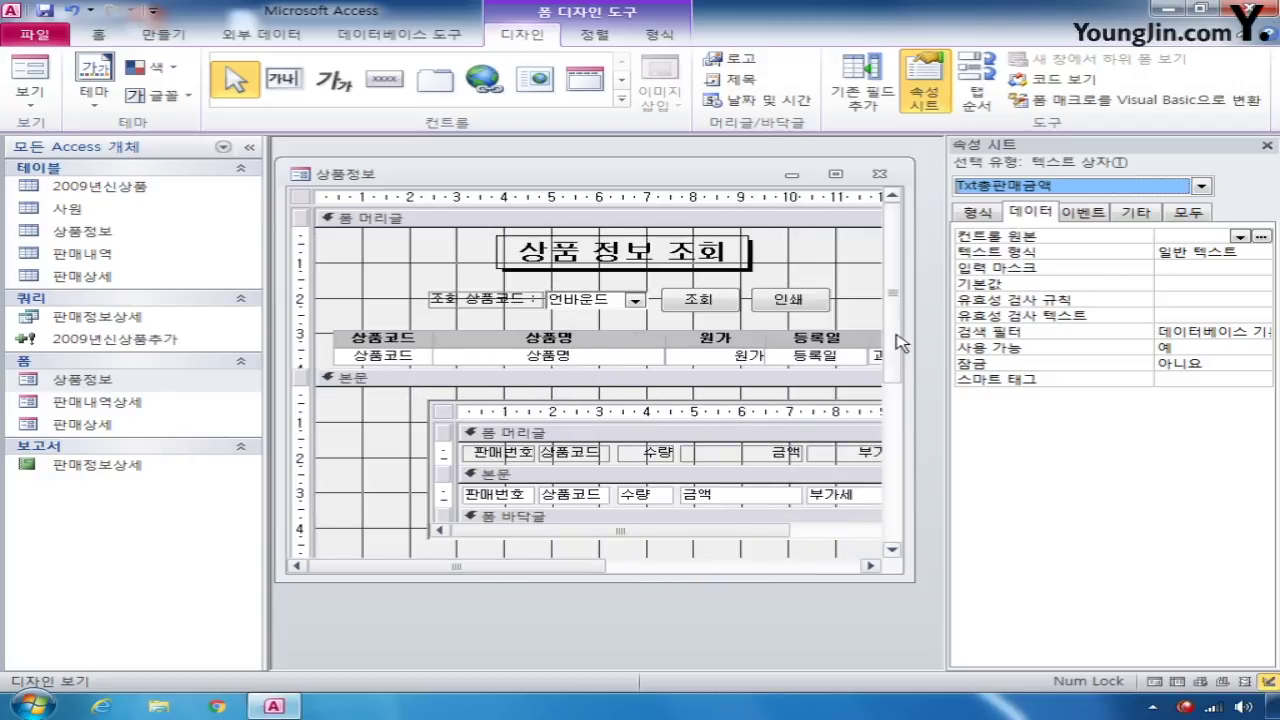
{"action": "left_click_drag", "start_coordinate": [894, 345], "coordinate": [898, 438]}
{"action": "left_click_drag", "start_coordinate": [567, 570], "coordinate": [688, 570]}
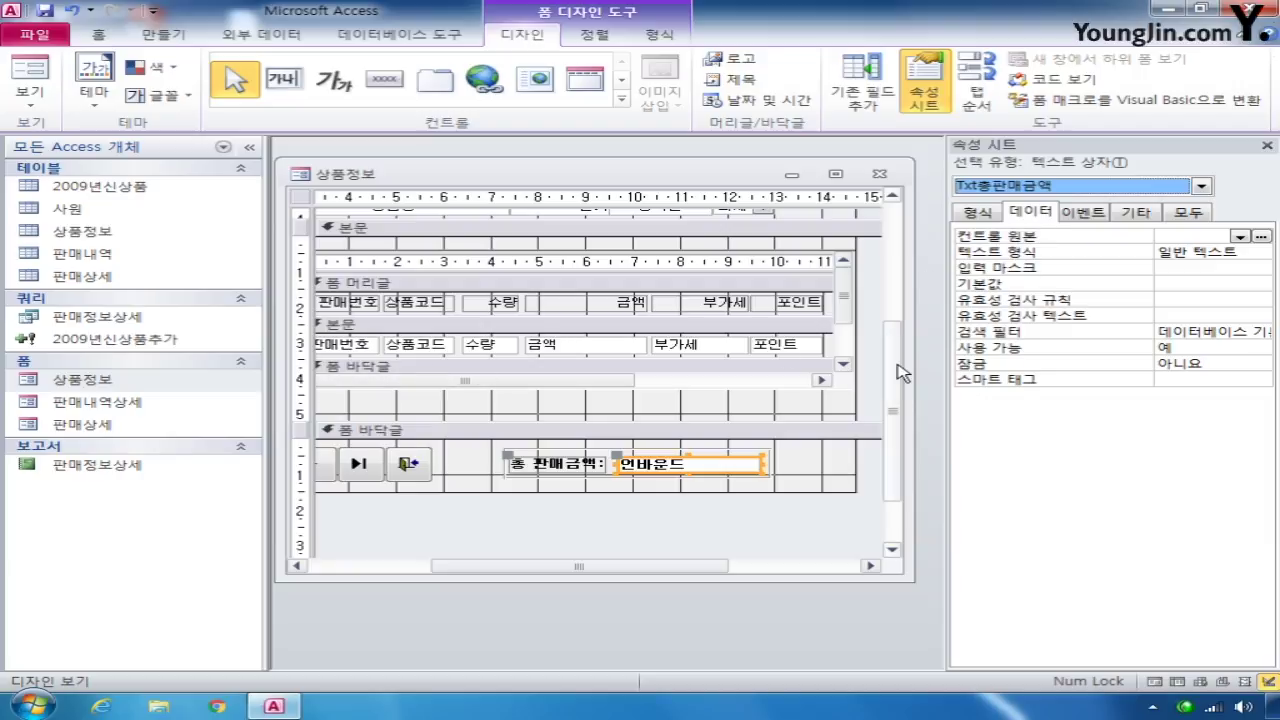
{"action": "scroll", "coordinate": [895, 333], "scroll_direction": "up", "scroll_amount": 1}
{"action": "scroll", "coordinate": [895, 333], "scroll_direction": "down", "scroll_amount": 1}
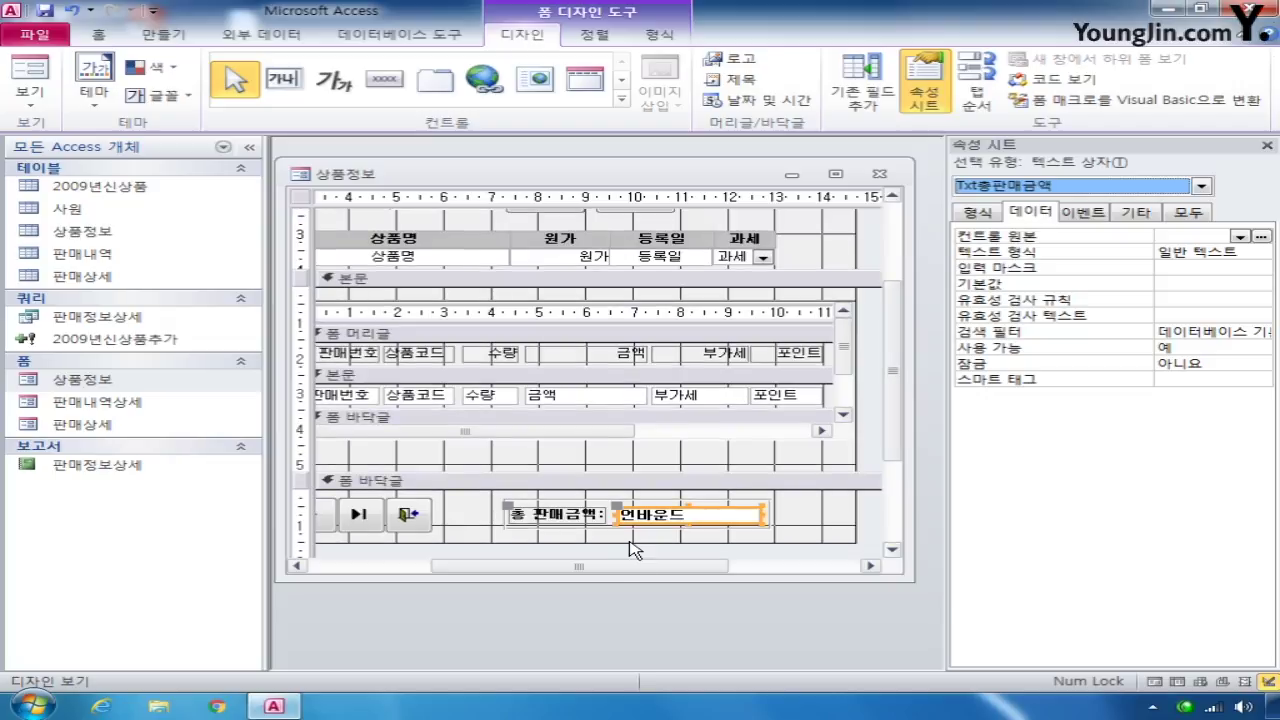
{"action": "left_click_drag", "start_coordinate": [617, 566], "coordinate": [476, 566]}
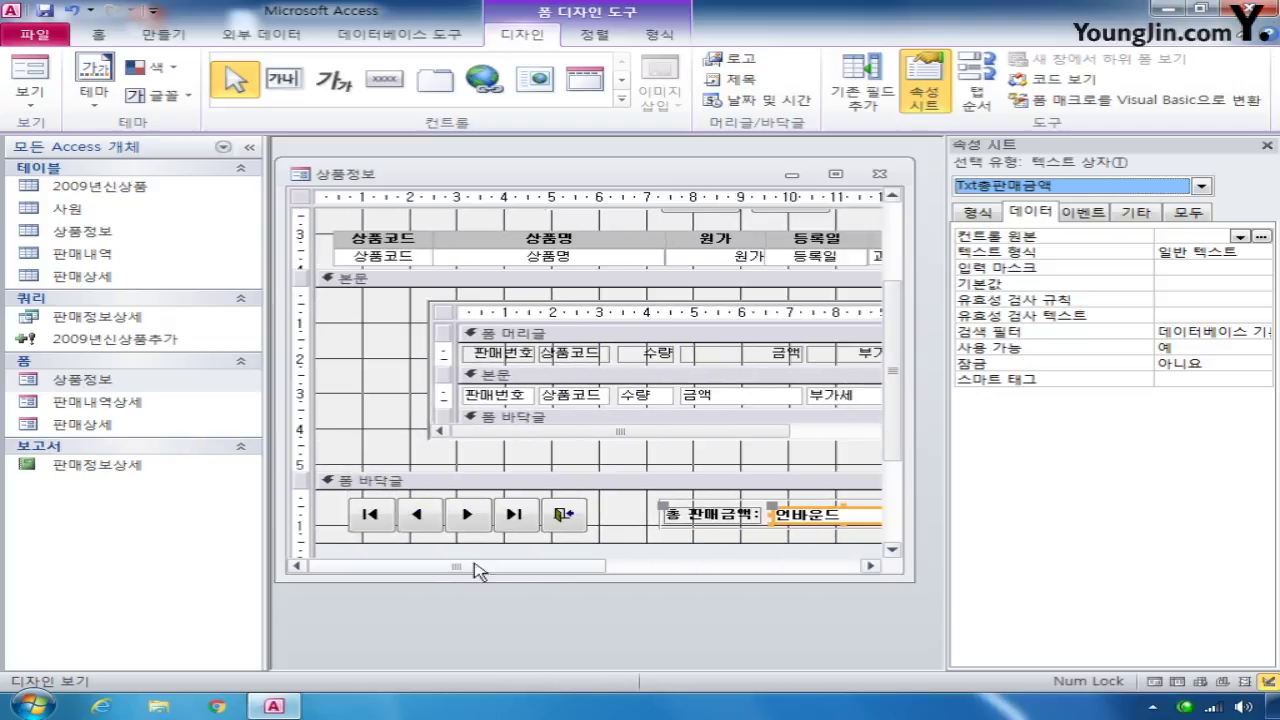
{"action": "left_click", "coordinate": [394, 257]}
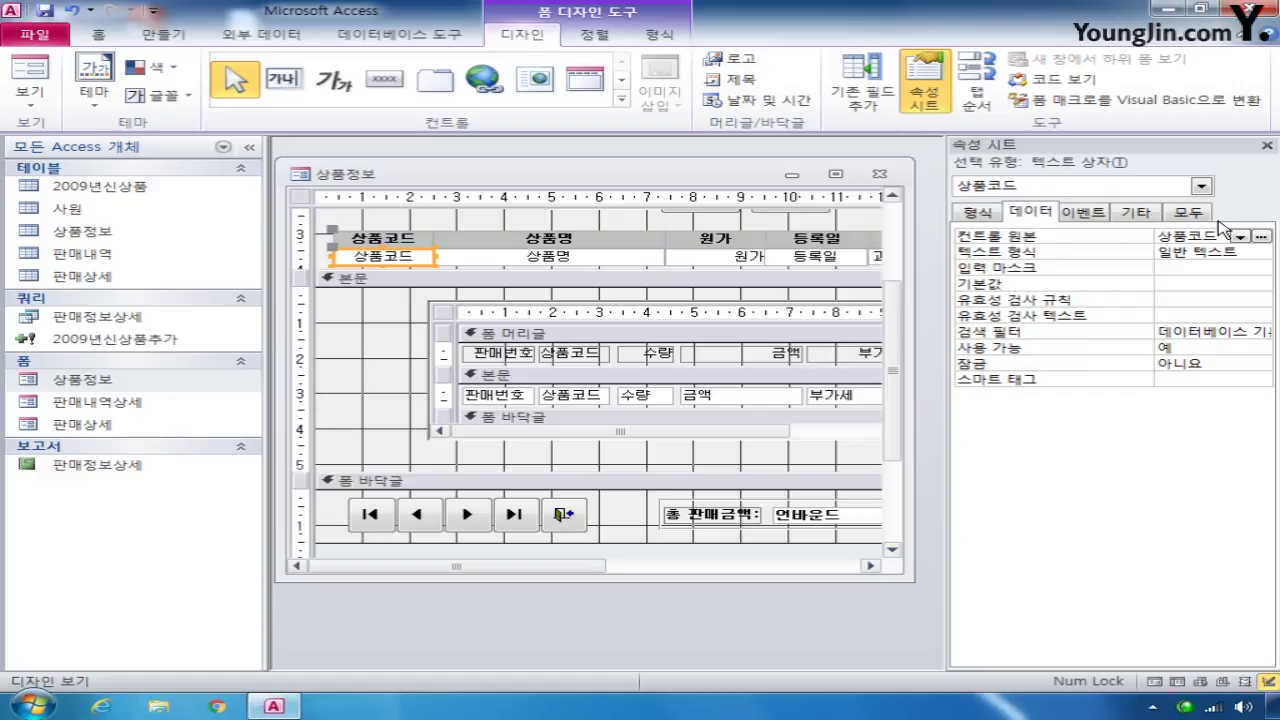
Step: Start the 컨트롤 원본 expression of Txt총판매금액 in the zoom window as =Dsum("","","")
{"action": "left_click", "coordinate": [1201, 186]}
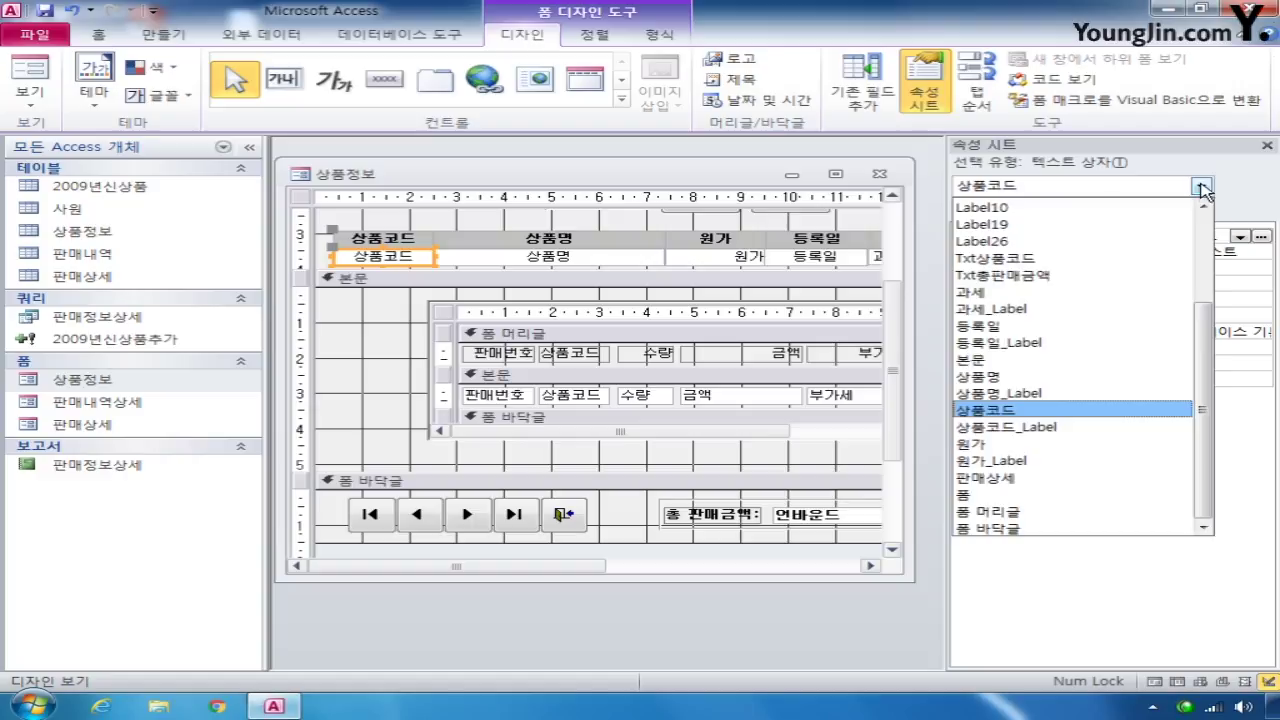
{"action": "left_click", "coordinate": [1095, 282]}
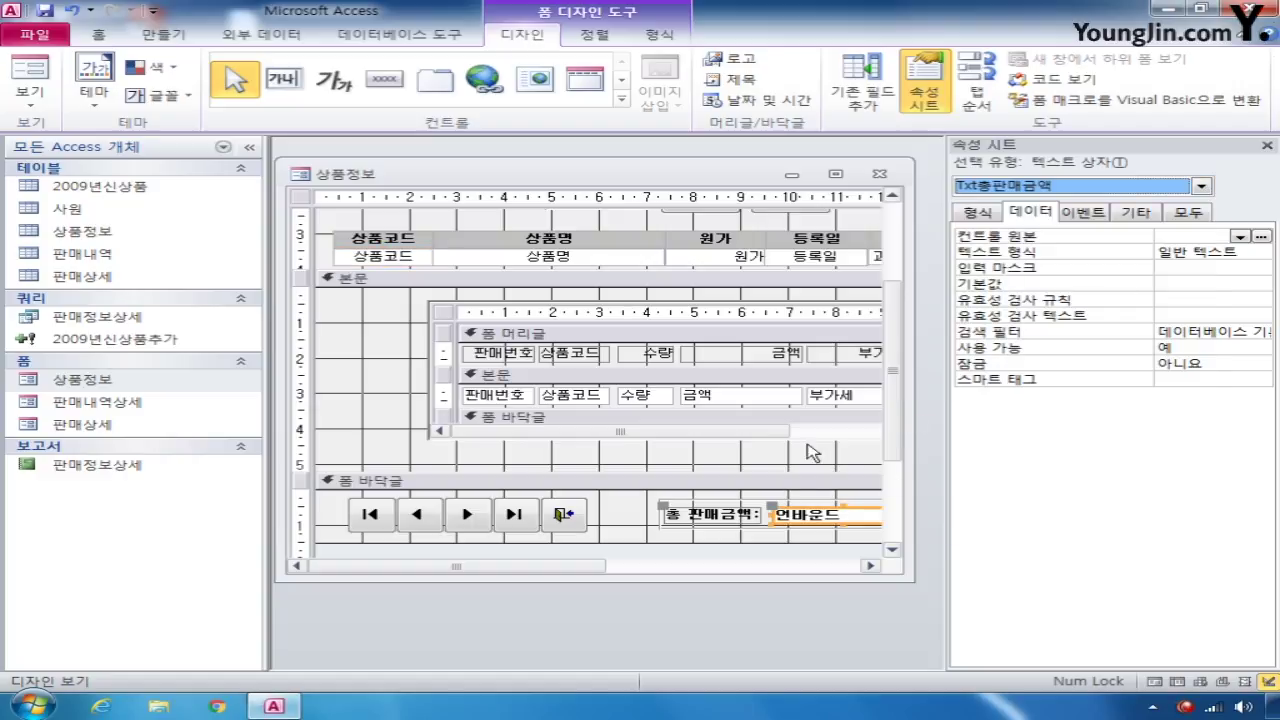
{"action": "right_click", "coordinate": [1076, 240]}
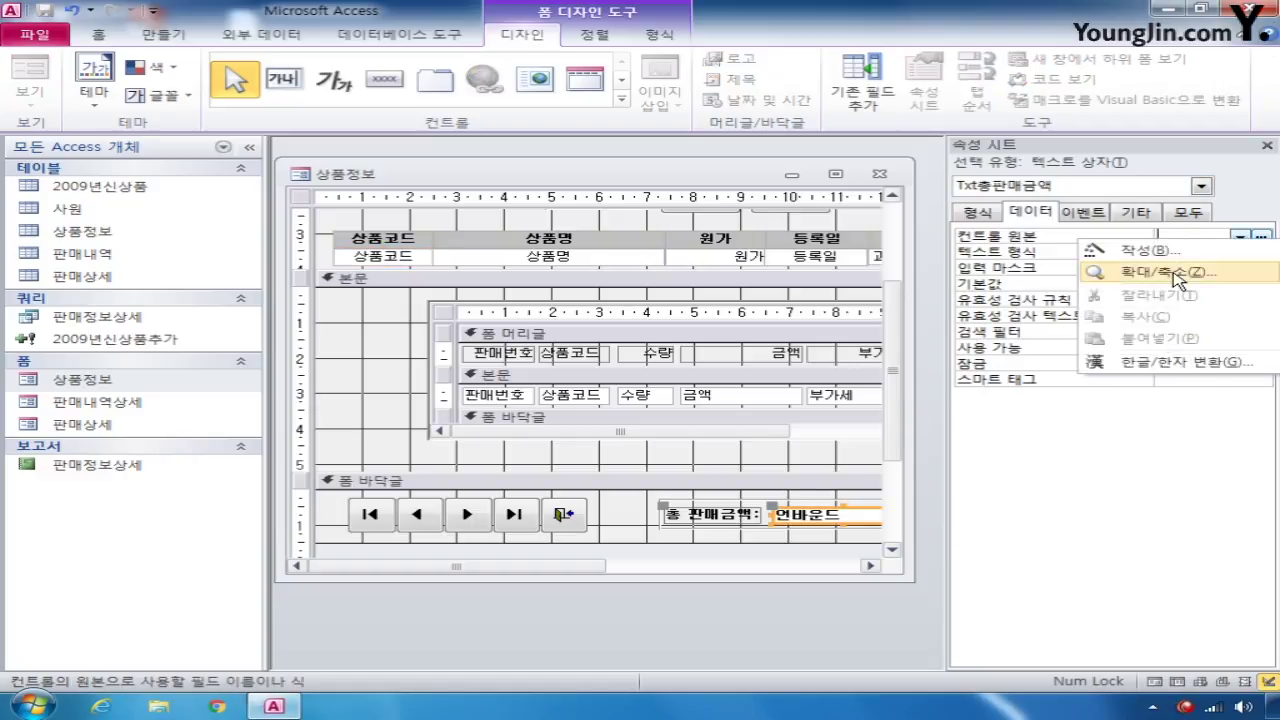
{"action": "left_click", "coordinate": [1089, 274]}
{"action": "type", "text": "="}
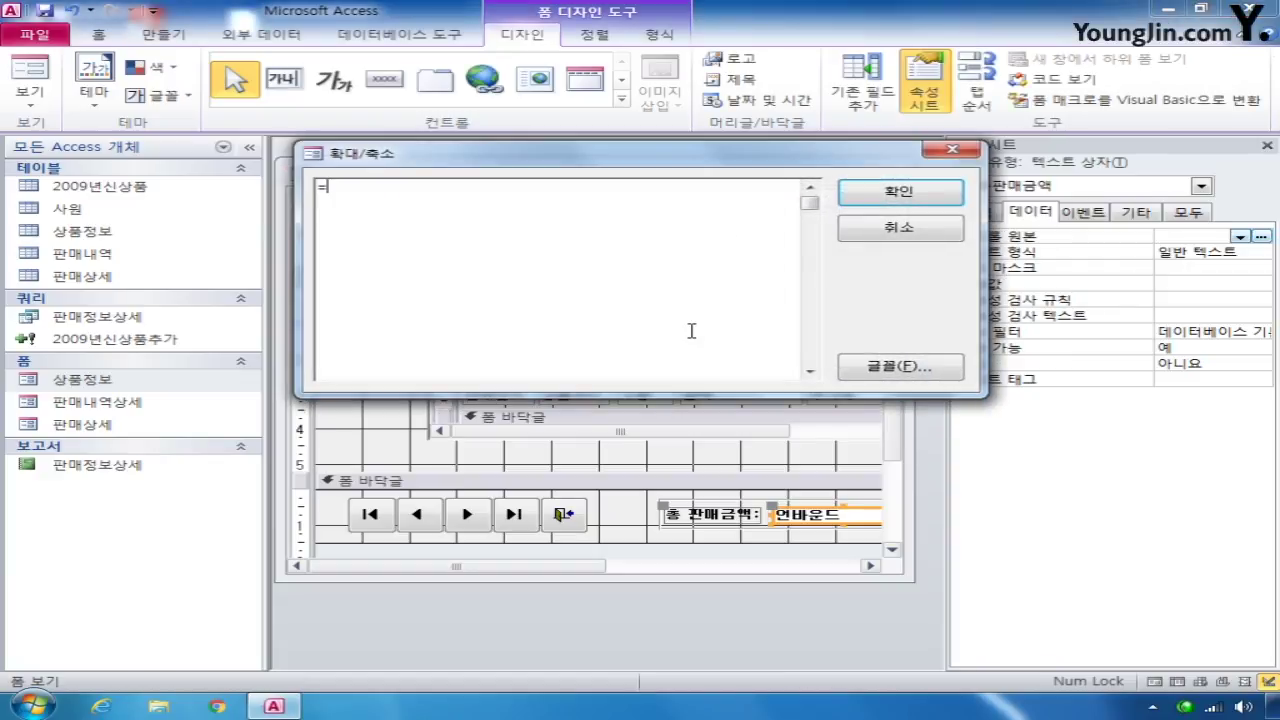
{"action": "type", "text": "Dsum"}
{"action": "type", "text": "()"}
{"action": "type", "text": "\"\",\"\""}
{"action": "type", "text": ",\"\""}
{"action": "key", "text": "Left"}
{"action": "key", "text": "Left"}
{"action": "key", "text": "Left"}
{"action": "key", "text": "Left"}
{"action": "key", "text": "Left"}
{"action": "key", "text": "Left"}
{"action": "key", "text": "Left"}
{"action": "key", "text": "Left"}
Step: Fill the first two Dsum arguments with [금액] and 판매상세
{"action": "type", "text": "[rm"}
{"action": "key", "text": "BackSpace"}
{"action": "key", "text": "BackSpace"}
{"action": "key", "text": "Hangul"}
{"action": "type", "text": "금액"}
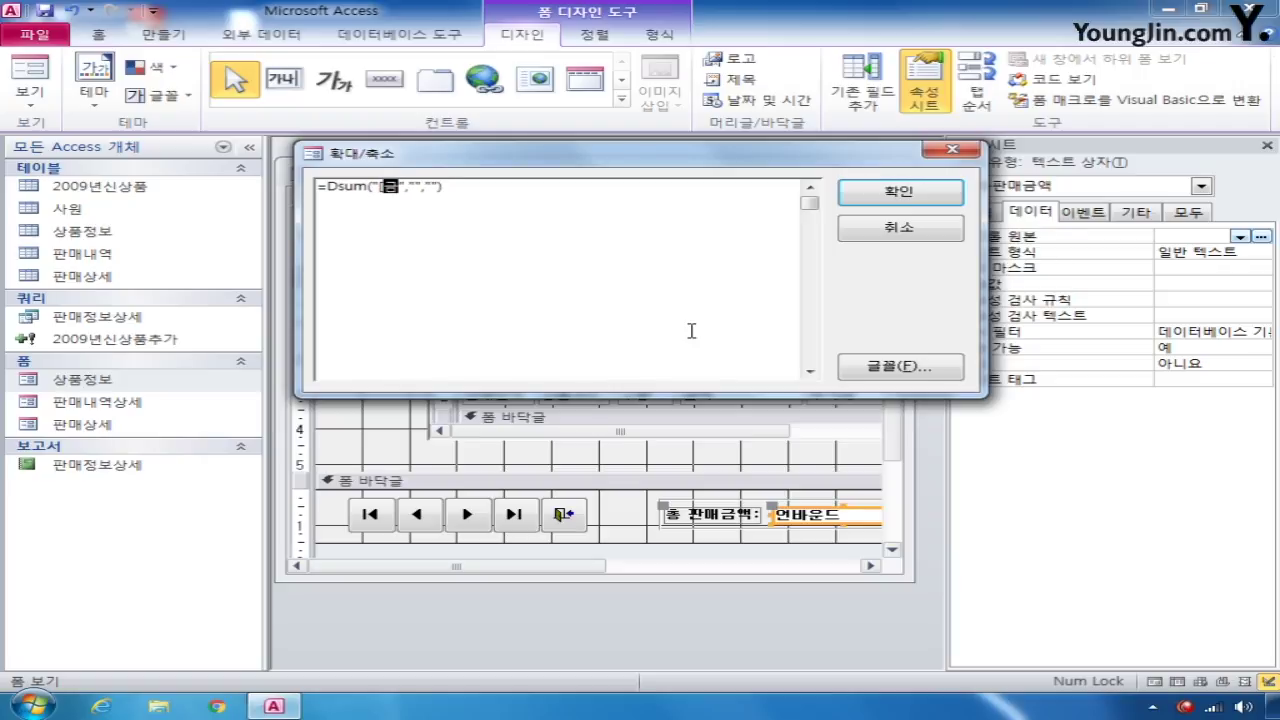
{"action": "type", "text": "]"}
{"action": "type", "text": "판"}
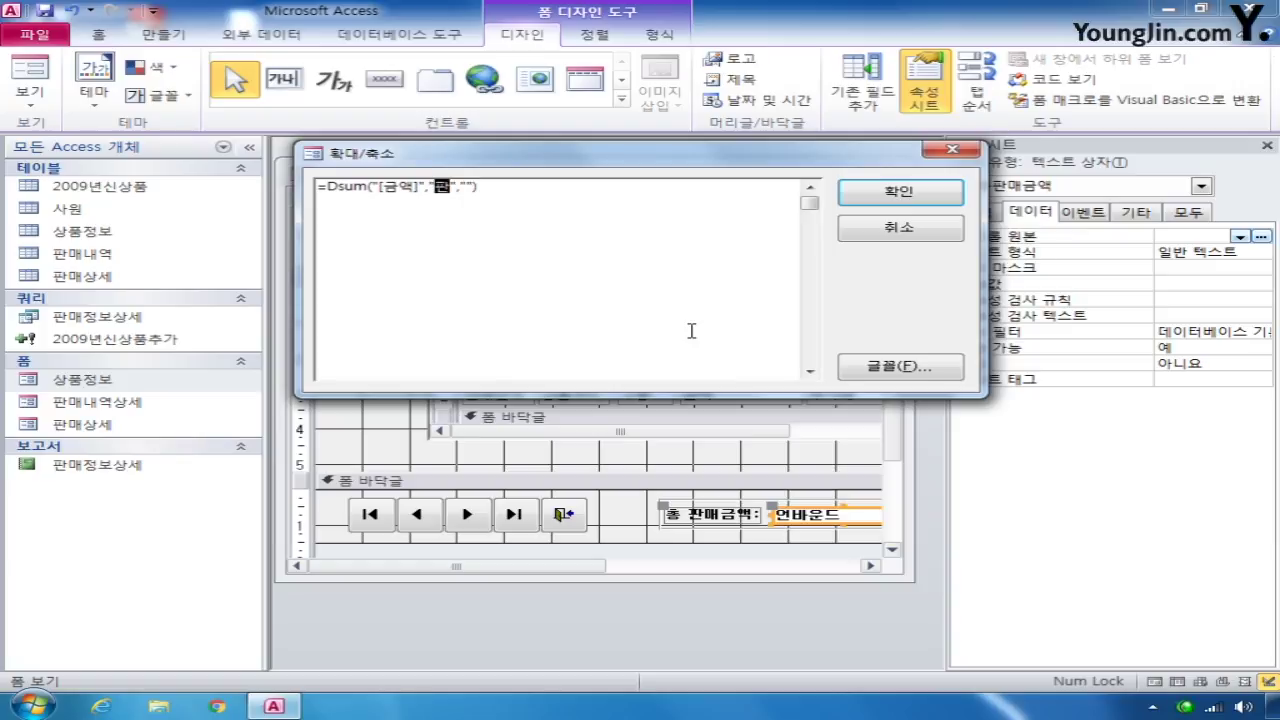
{"action": "type", "text": "매상세"}
Step: Enter [상품코드] = [상품코드] as the criteria argument of the Dsum expression
{"action": "type", "text": ","}
{"action": "type", "text": "["}
{"action": "type", "text": "상품코"}
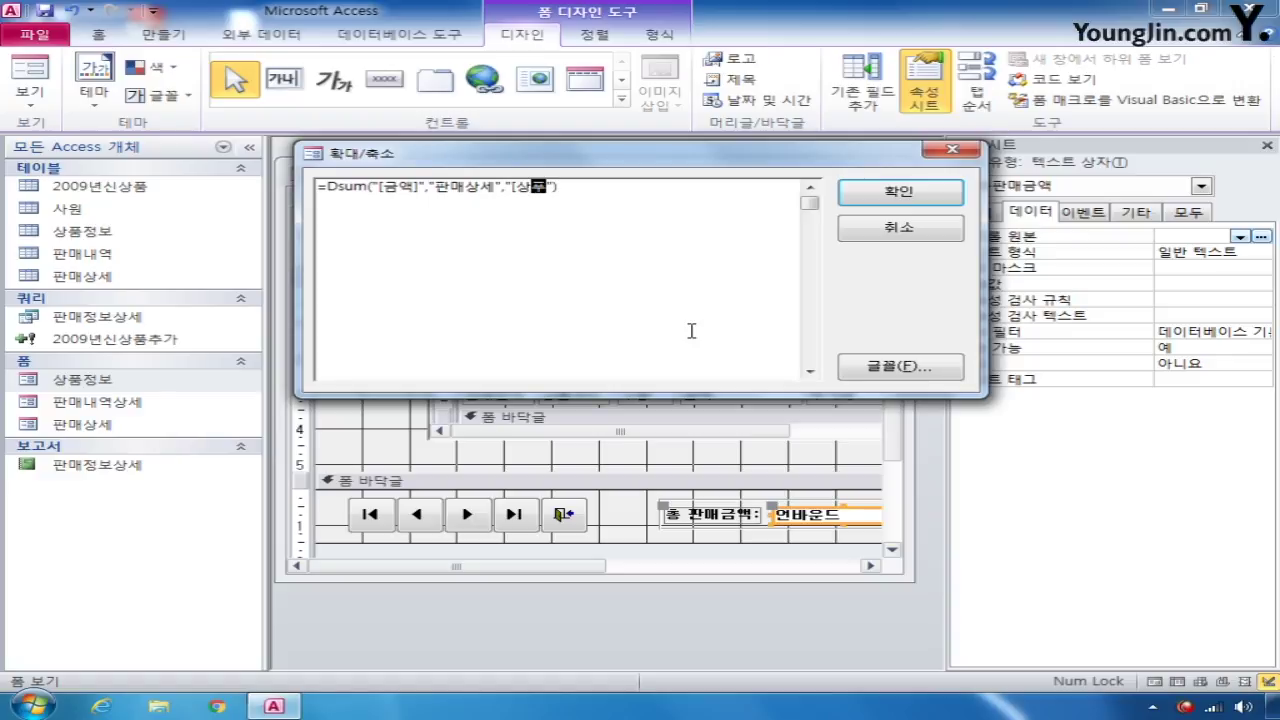
{"action": "type", "text": "드"}
{"action": "type", "text": "]"}
{"action": "type", "text": " = [사"}
{"action": "type", "text": "품코드"}
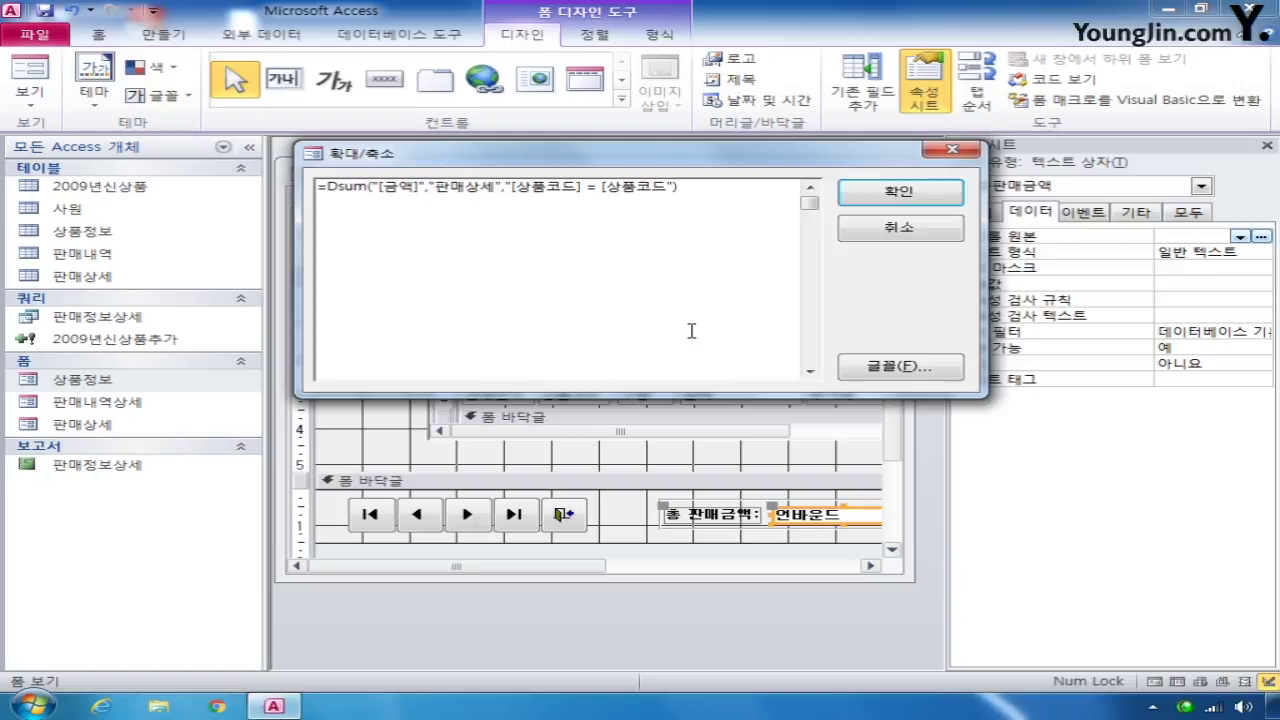
{"action": "type", "text": "]"}
Step: Insert an apostrophe before the second [상품코드] in the criteria and append & "' after it
{"action": "key", "text": "Left"}
{"action": "key", "text": "Left"}
{"action": "key", "text": "Left"}
{"action": "key", "text": "Left"}
{"action": "key", "text": "Left"}
{"action": "key", "text": "Left"}
{"action": "key", "text": "Left"}
{"action": "key", "text": "Left"}
{"action": "key", "text": "Left"}
{"action": "key", "text": "Right"}
{"action": "key", "text": "Right"}
{"action": "key", "text": "Right"}
{"action": "type", "text": "'"}
{"action": "key", "text": "Right"}
{"action": "key", "text": "Right"}
{"action": "key", "text": "Right"}
{"action": "key", "text": "Right"}
{"action": "key", "text": "Right"}
{"action": "key", "text": "Right"}
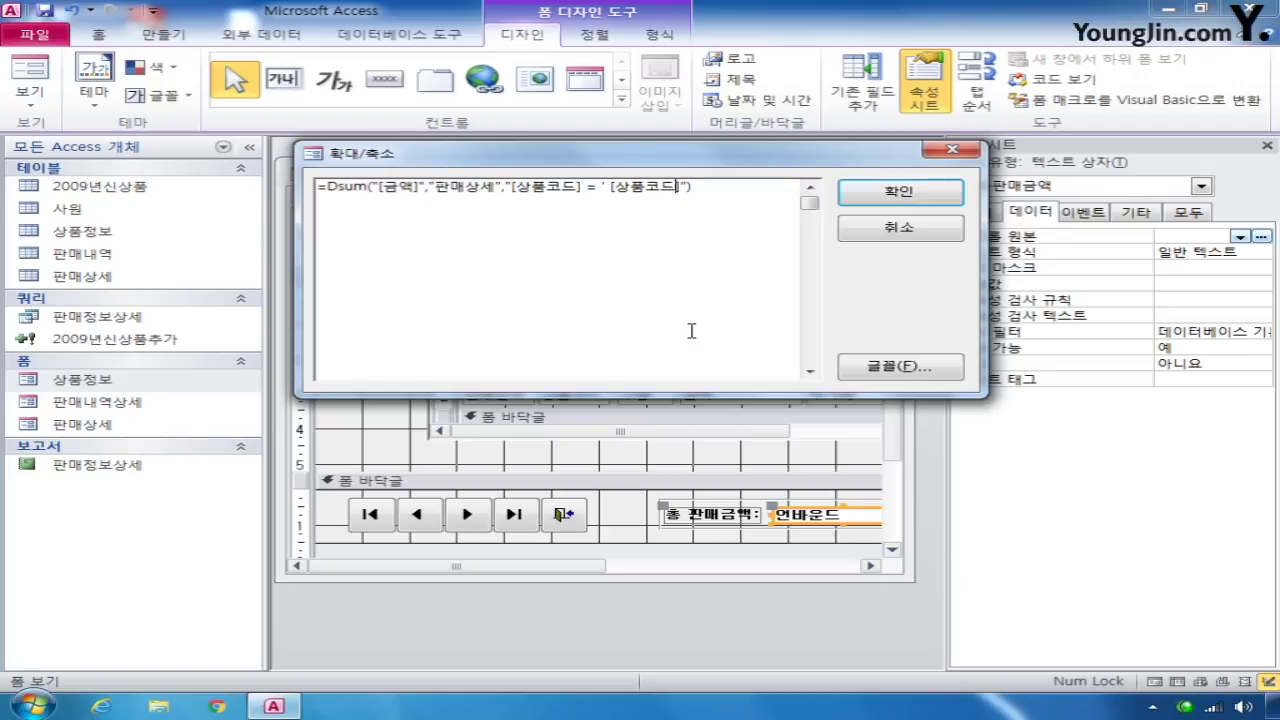
{"action": "type", "text": "'"}
{"action": "type", "text": "\""}
{"action": "type", "text": "'"}
{"action": "type", "text": " &"}
{"action": "key", "text": "BackSpace"}
{"action": "key", "text": "Right"}
{"action": "key", "text": "Right"}
Step: Finish the criteria as "[상품코드] = '" & [상품코드] & "'" and apply the expression to Txt총판매금액
{"action": "key", "text": "Left"}
{"action": "key", "text": "Left"}
{"action": "key", "text": "Left"}
{"action": "key", "text": "Left"}
{"action": "key", "text": "Left"}
{"action": "key", "text": "Left"}
{"action": "key", "text": "Left"}
{"action": "key", "text": "Left"}
{"action": "key", "text": "Left"}
{"action": "type", "text": "\""}
{"action": "key", "text": "Right"}
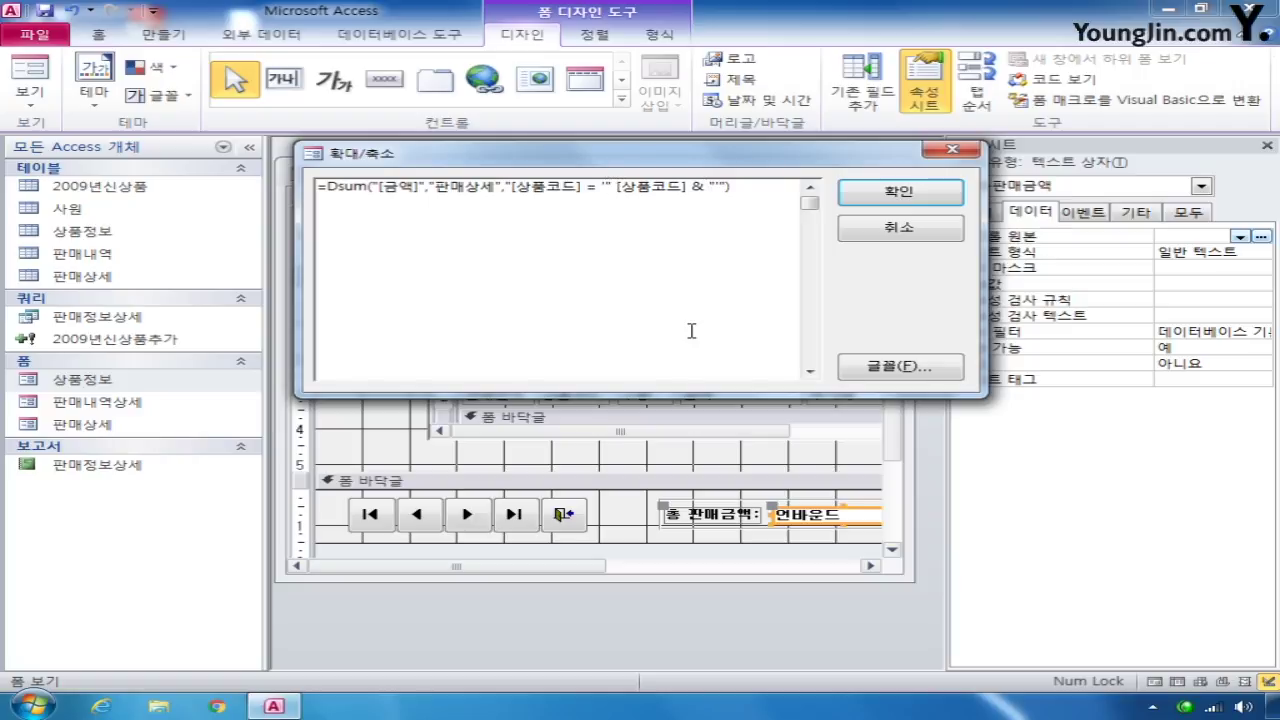
{"action": "type", "text": "&"}
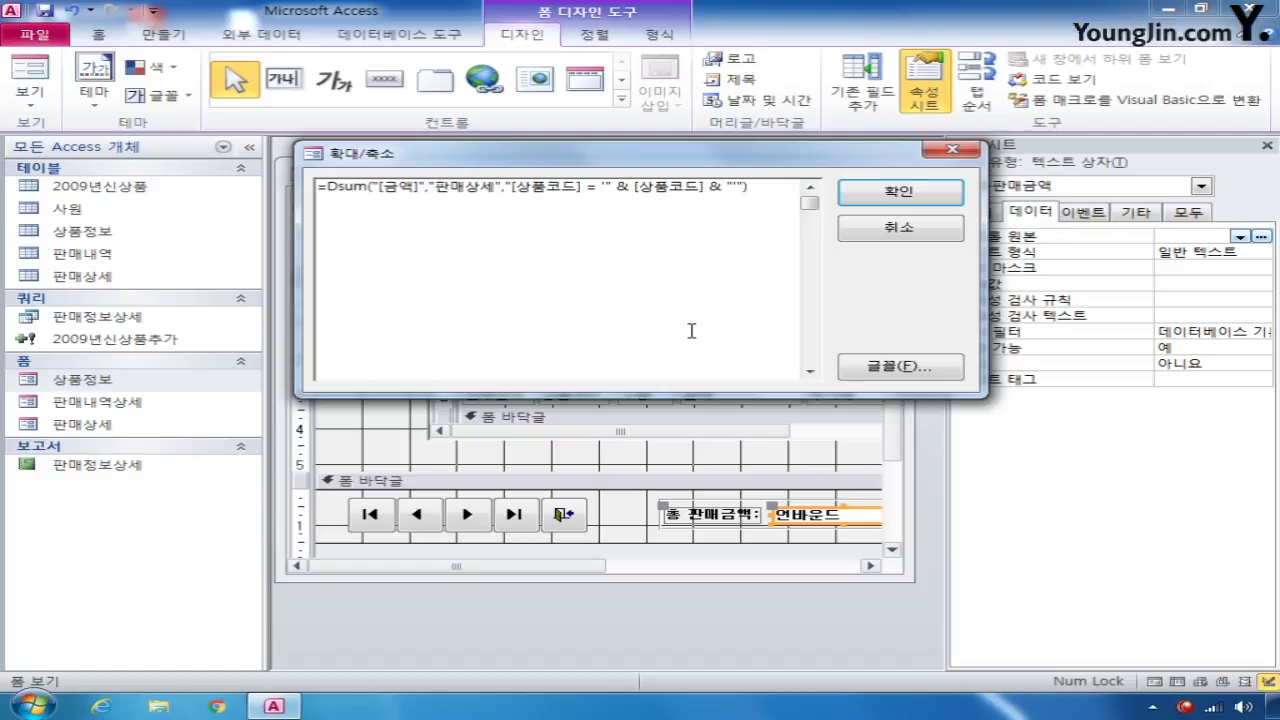
{"action": "left_click", "coordinate": [899, 191]}
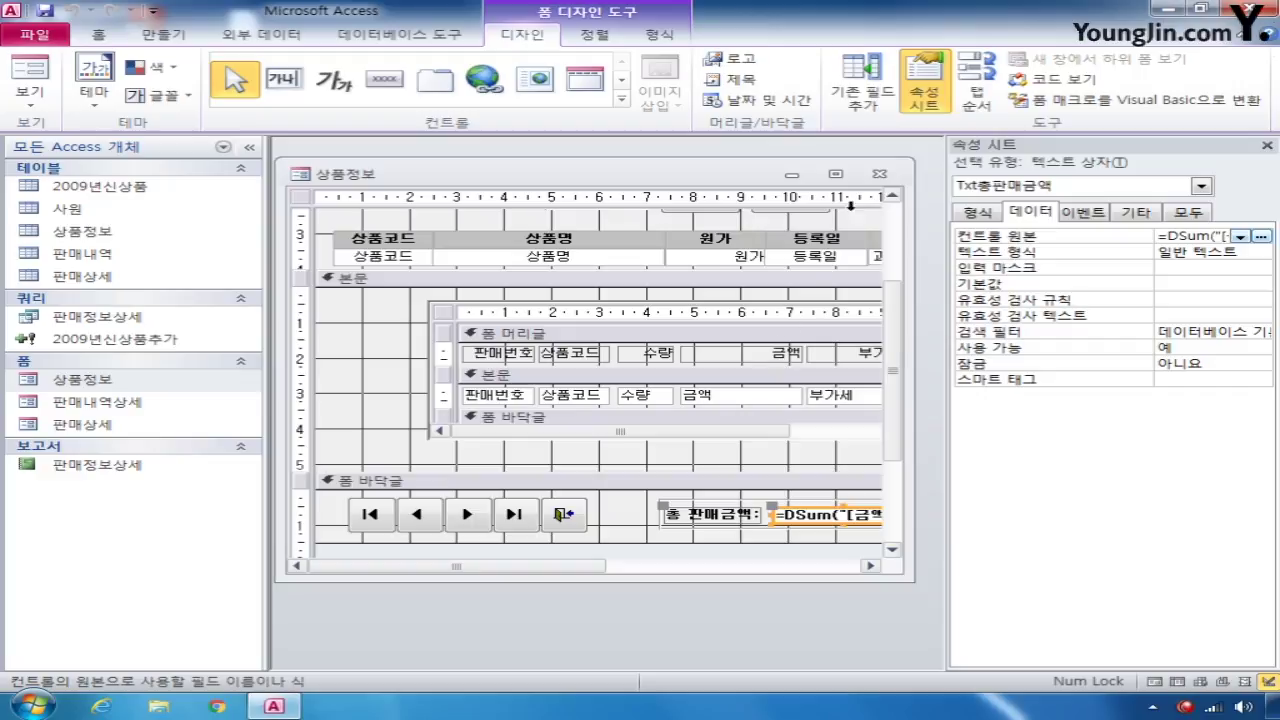
Step: Close the 상품정보 form with its changes saved, and open the 판매내역상세 form in design view
{"action": "left_click", "coordinate": [879, 174]}
{"action": "left_click", "coordinate": [535, 402]}
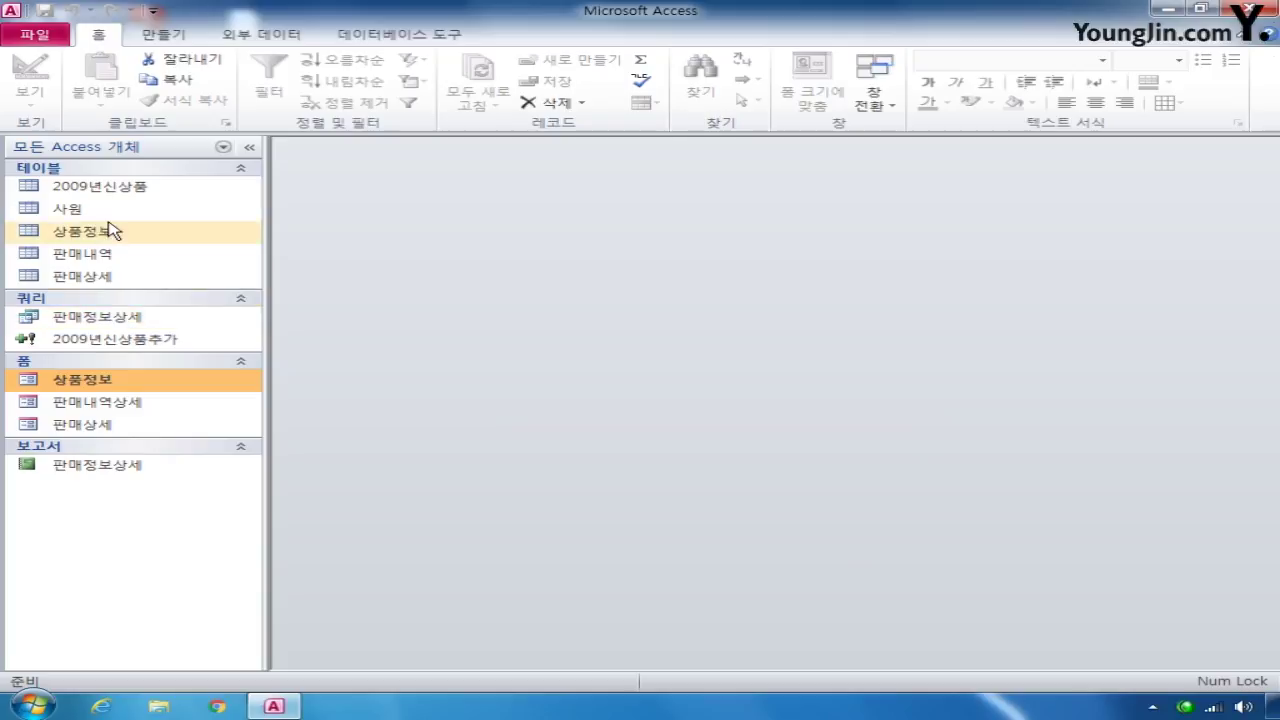
{"action": "right_click", "coordinate": [113, 404]}
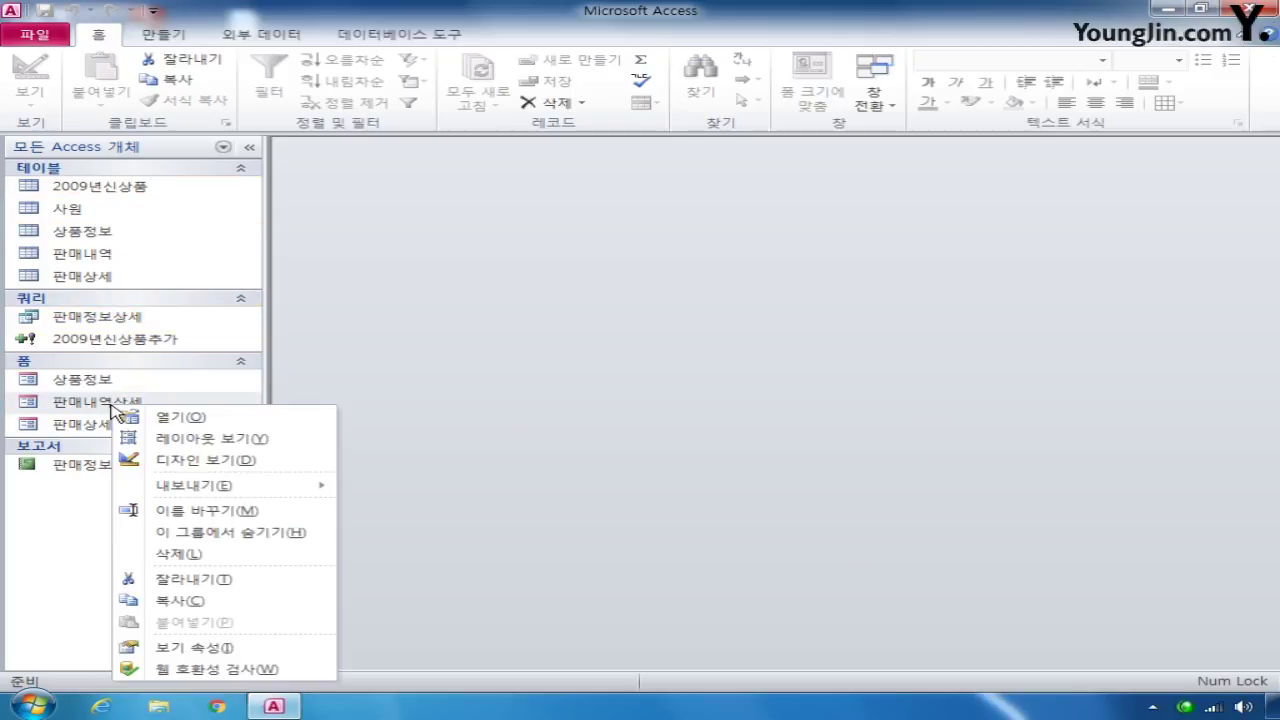
{"action": "left_click", "coordinate": [206, 460]}
{"action": "left_click_drag", "start_coordinate": [650, 298], "coordinate": [475, 183]}
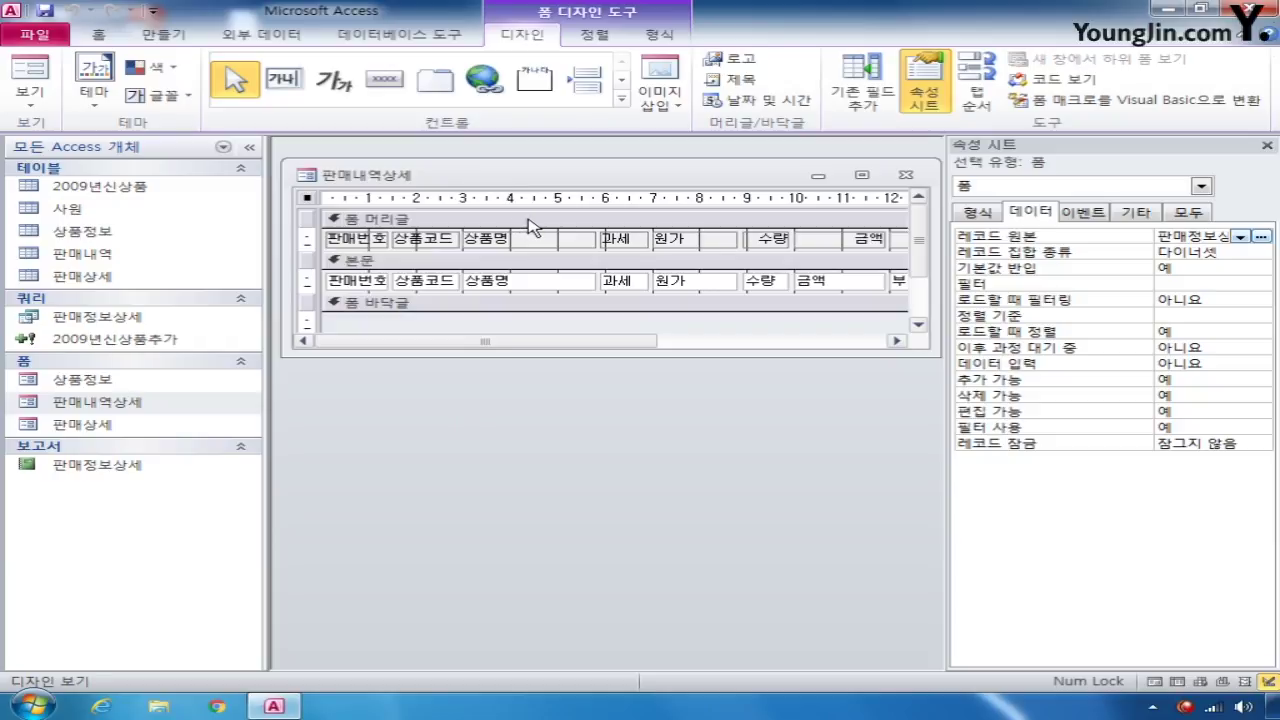
Step: Create an After Update event procedure for the Txt수량 text box in the form's detail section
{"action": "left_click", "coordinate": [768, 244]}
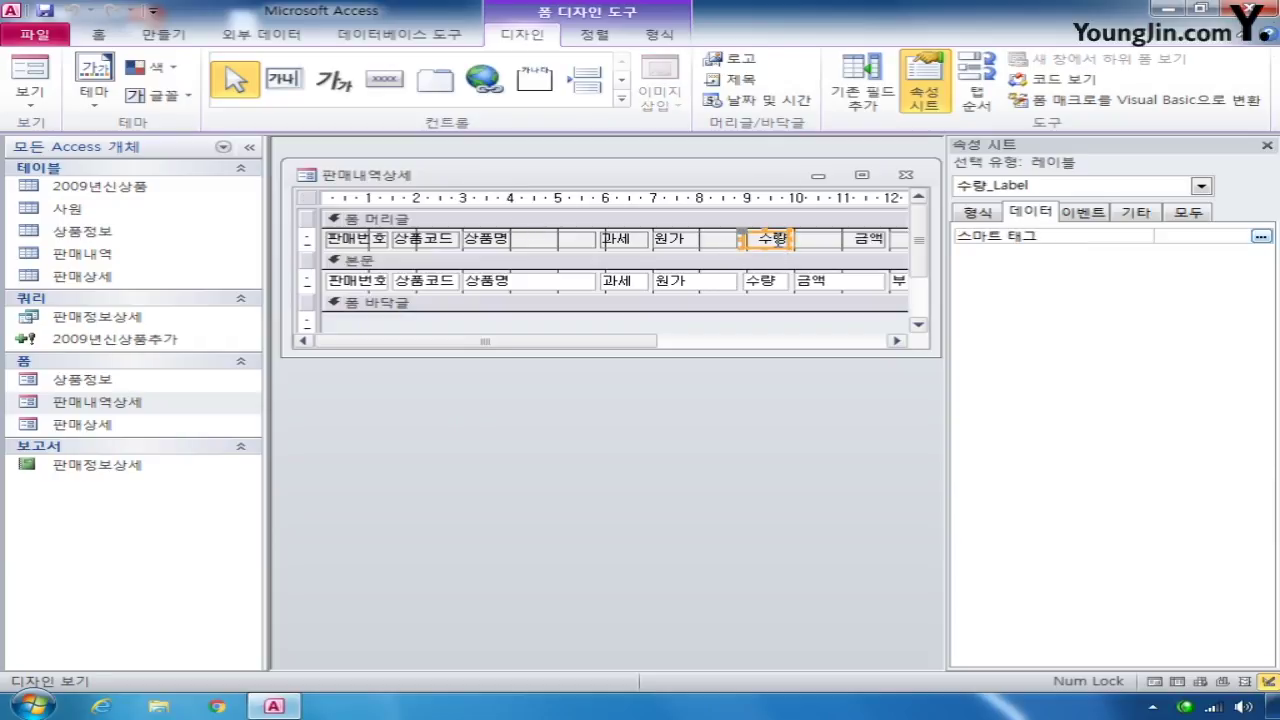
{"action": "left_click", "coordinate": [852, 240]}
{"action": "left_click", "coordinate": [760, 280]}
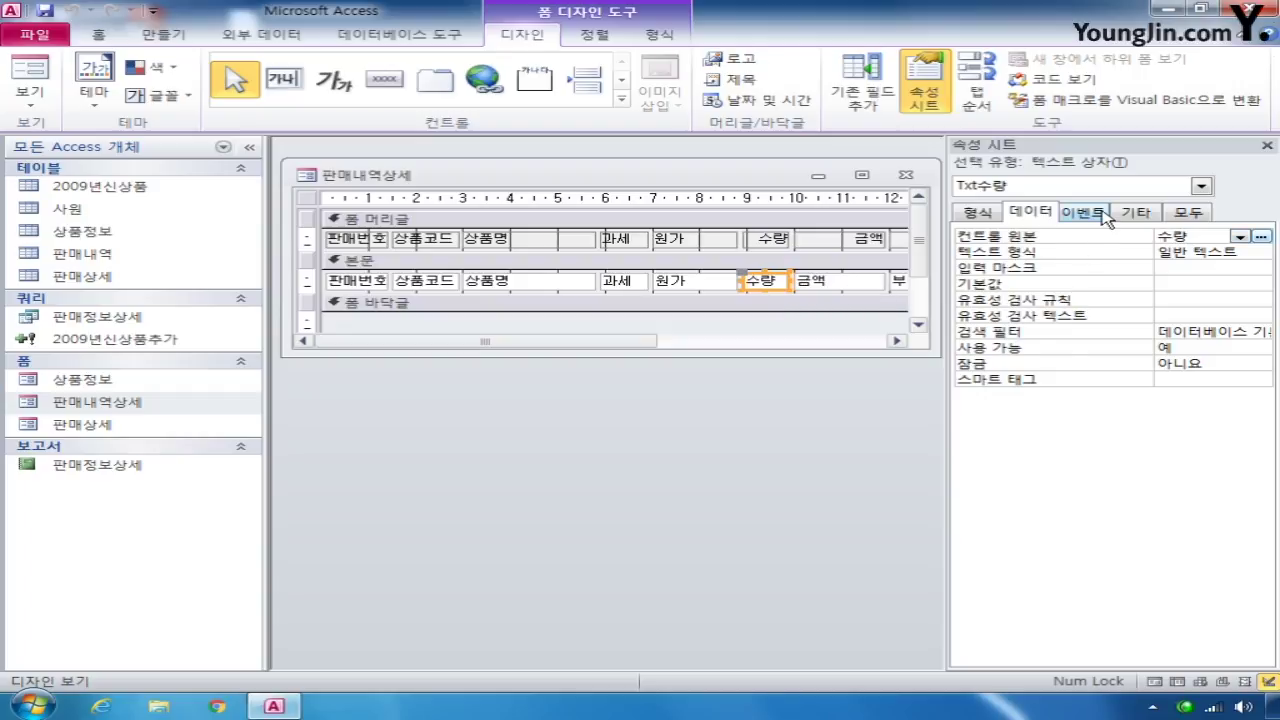
{"action": "left_click", "coordinate": [1089, 213]}
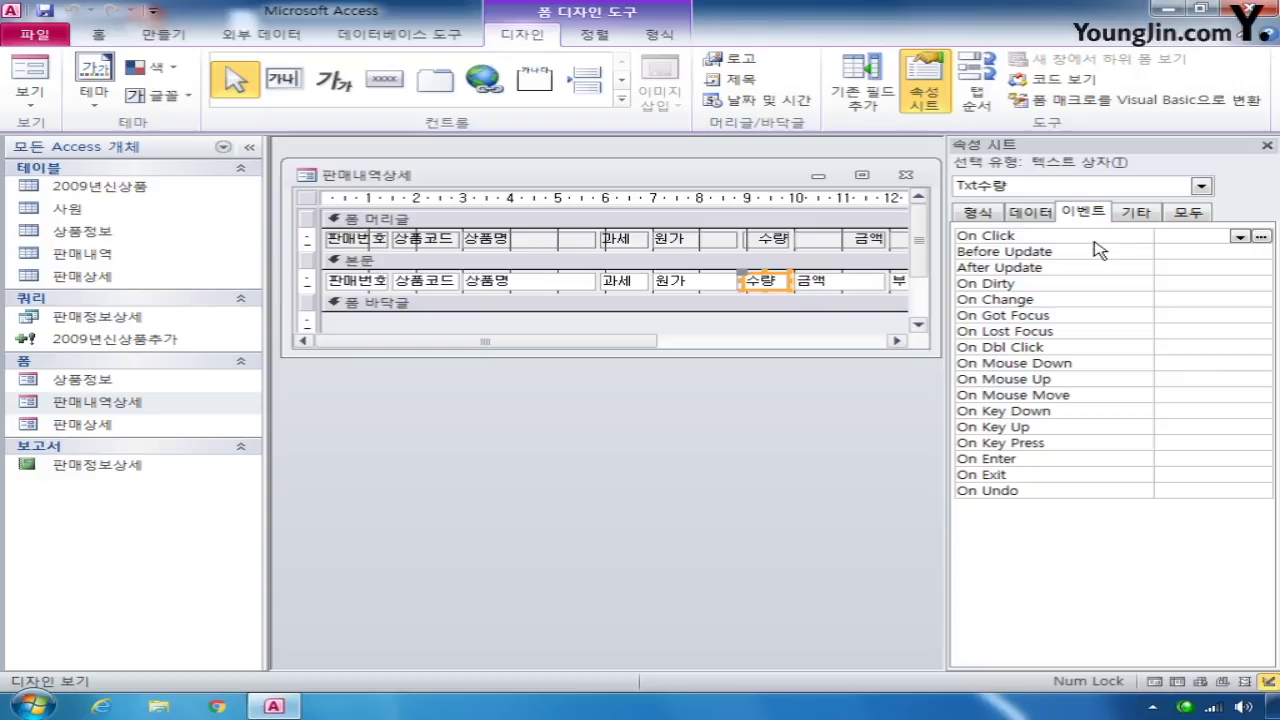
{"action": "left_click", "coordinate": [1135, 268]}
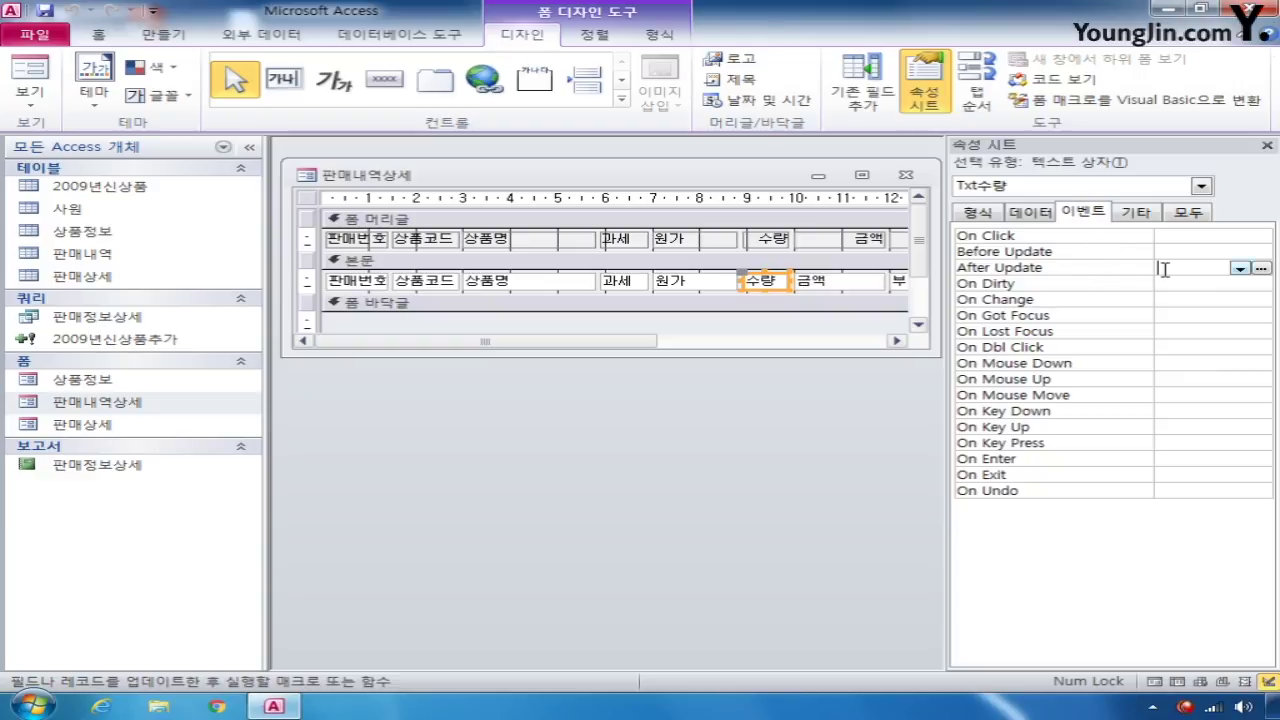
{"action": "left_click", "coordinate": [1239, 268]}
{"action": "left_click", "coordinate": [1200, 282]}
{"action": "left_click", "coordinate": [1261, 268]}
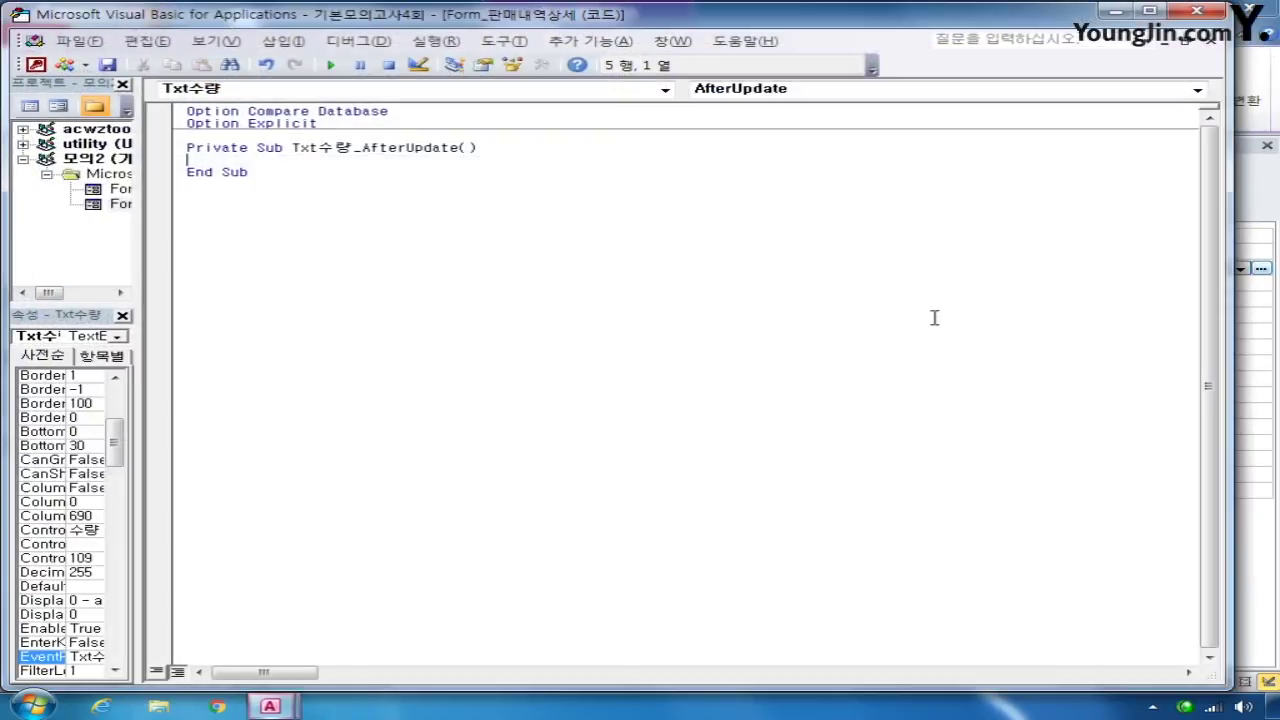
Step: Add the statement Txt금액 = Txt원가 * Txt수량 to the Txt수량_AfterUpdate procedure
{"action": "key", "text": "Return"}
{"action": "key", "text": "Return"}
{"action": "key", "text": "Up"}
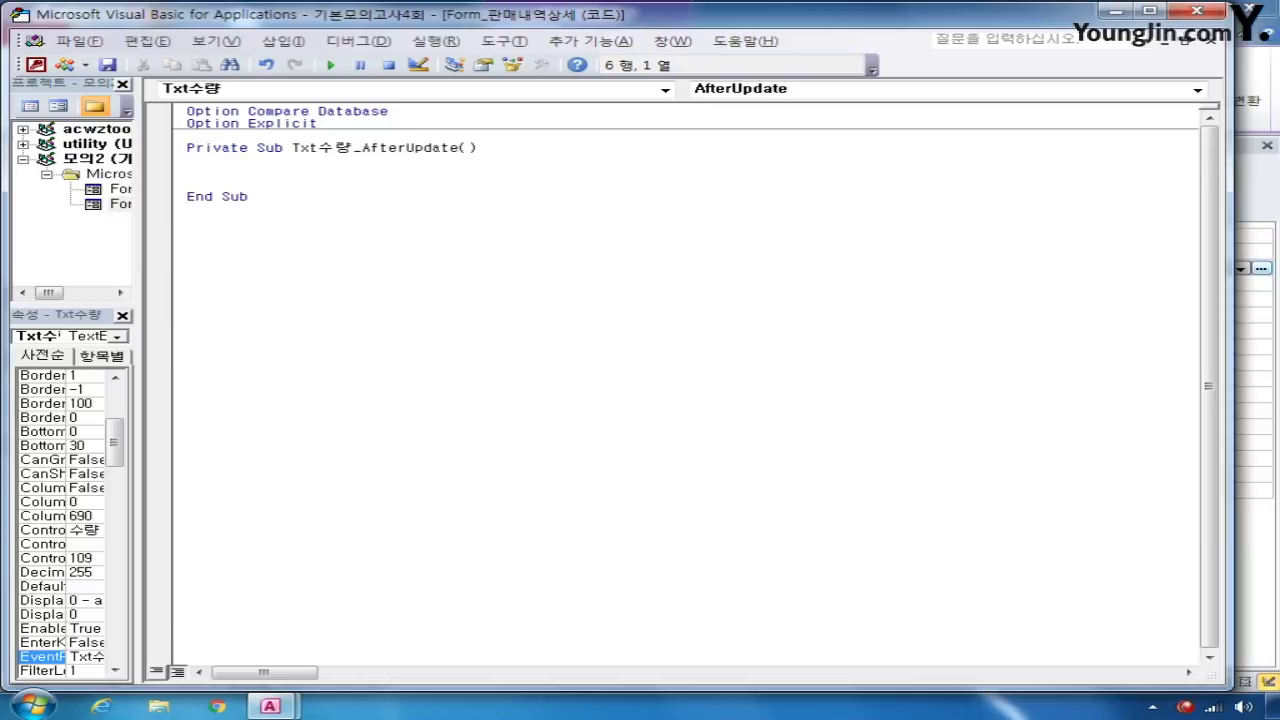
{"action": "type", "text": "Txt금액 ="}
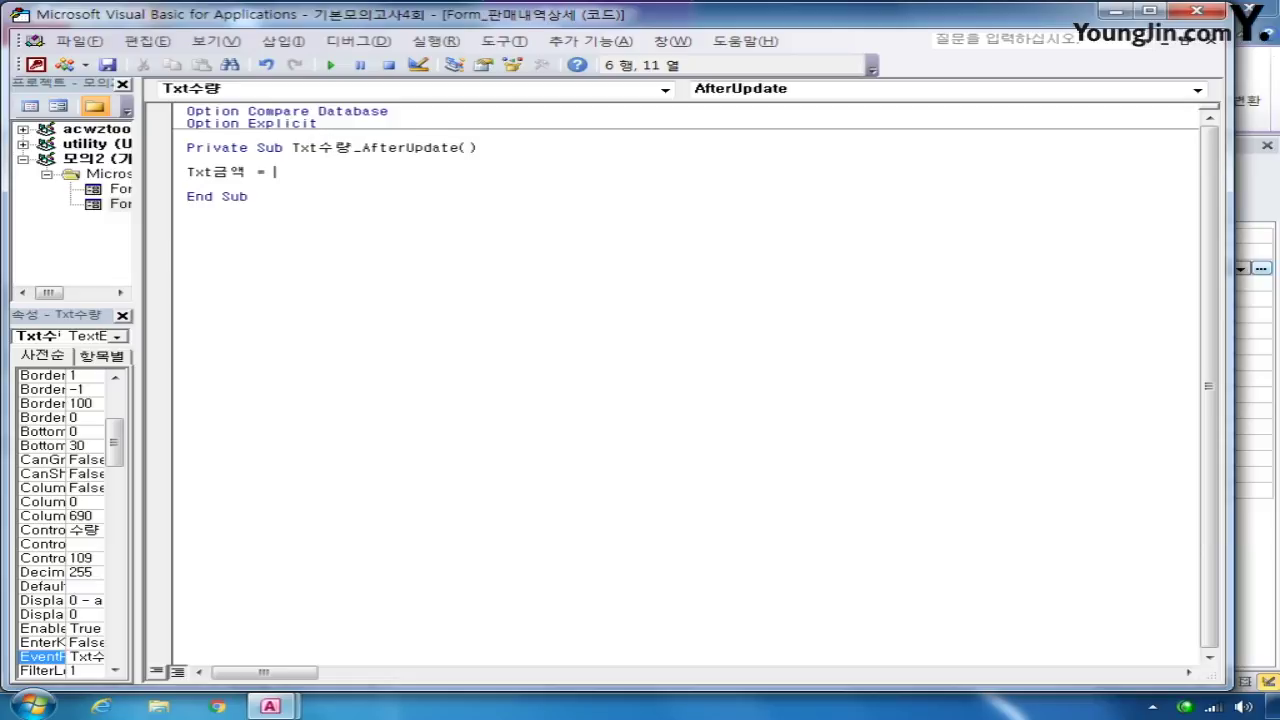
{"action": "type", "text": " Txt원가 "}
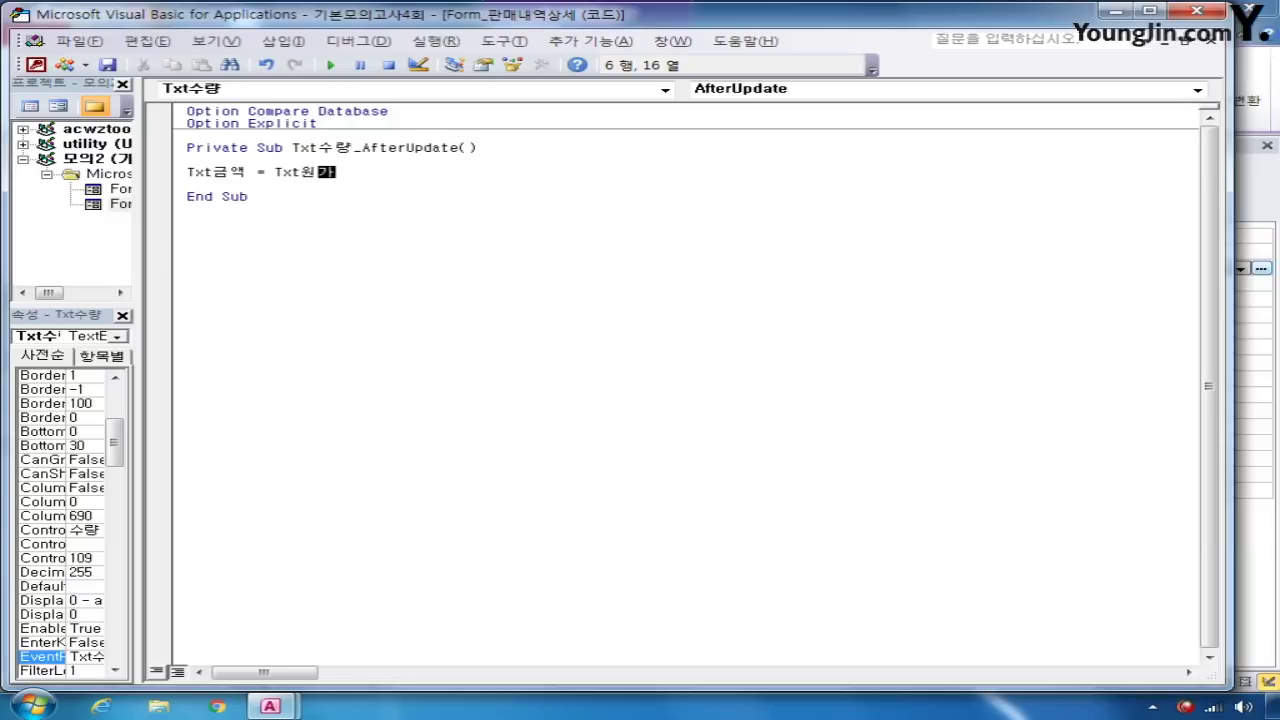
{"action": "type", "text": "* Txt수량"}
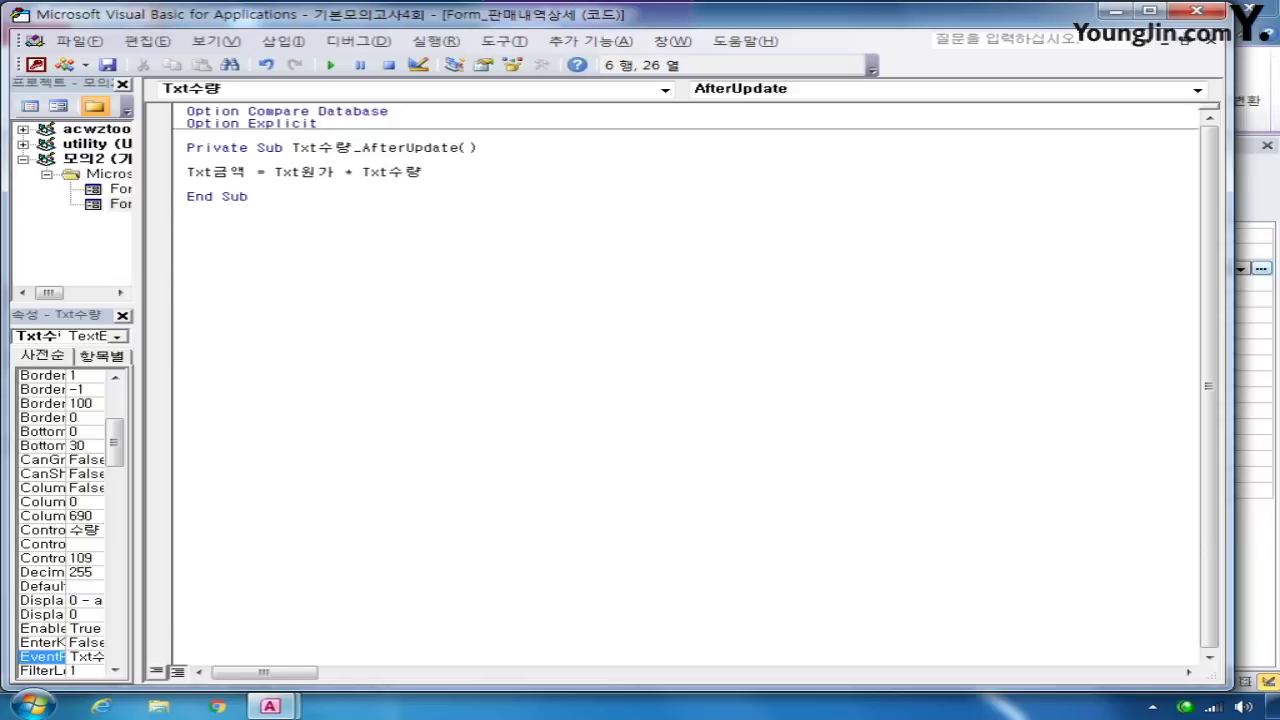
{"action": "key", "text": "Return"}
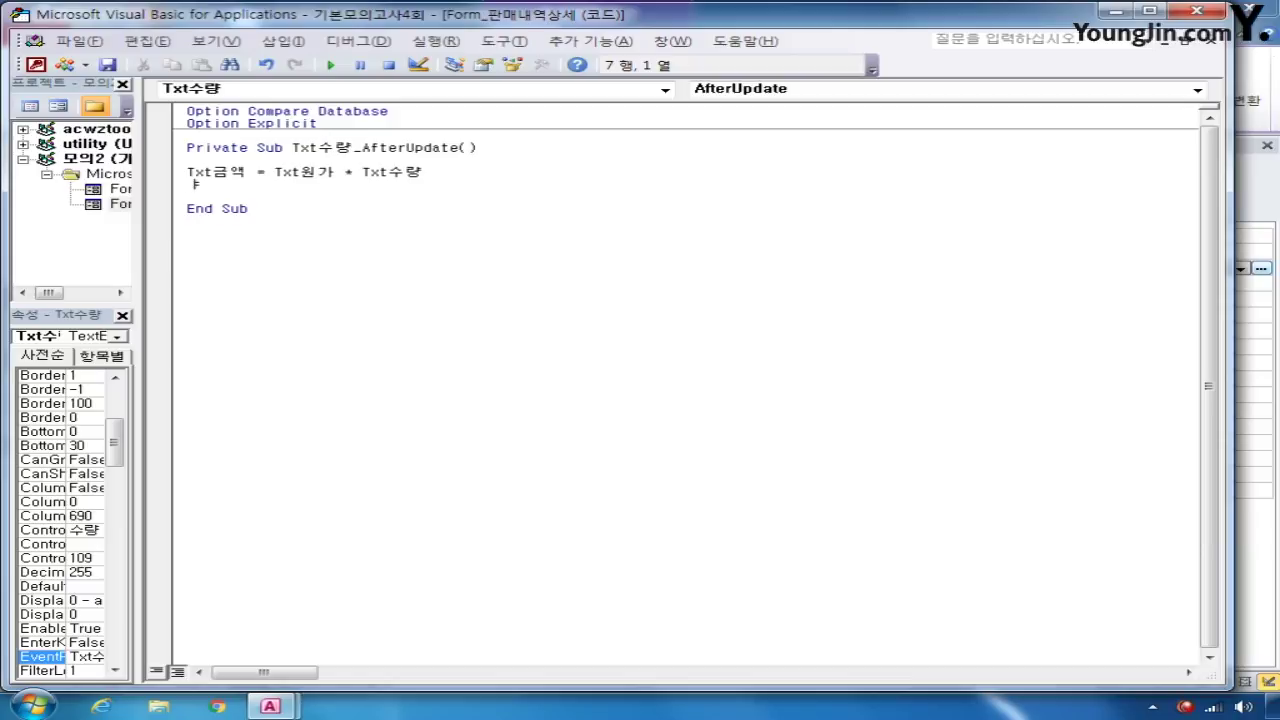
Step: Add the condition If Txt과세 = "VAT" Then below the Txt금액 statement
{"action": "type", "text": "if"}
{"action": "type", "text": " Txtㄱ"}
{"action": "type", "text": "과세 ="}
{"action": "type", "text": " \"과세"}
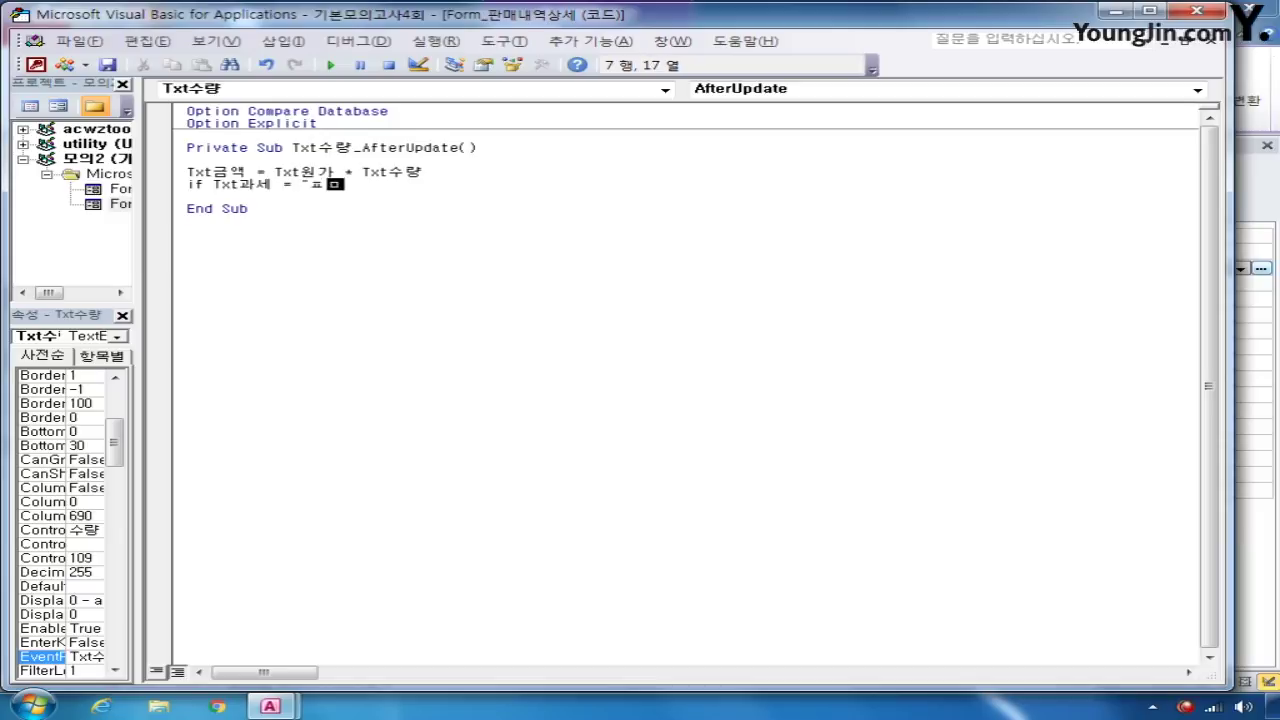
{"action": "key", "text": "BackSpace"}
{"action": "key", "text": "BackSpace"}
{"action": "key", "text": "Hangul"}
{"action": "type", "text": "VAT\" then"}
{"action": "key", "text": "Return"}
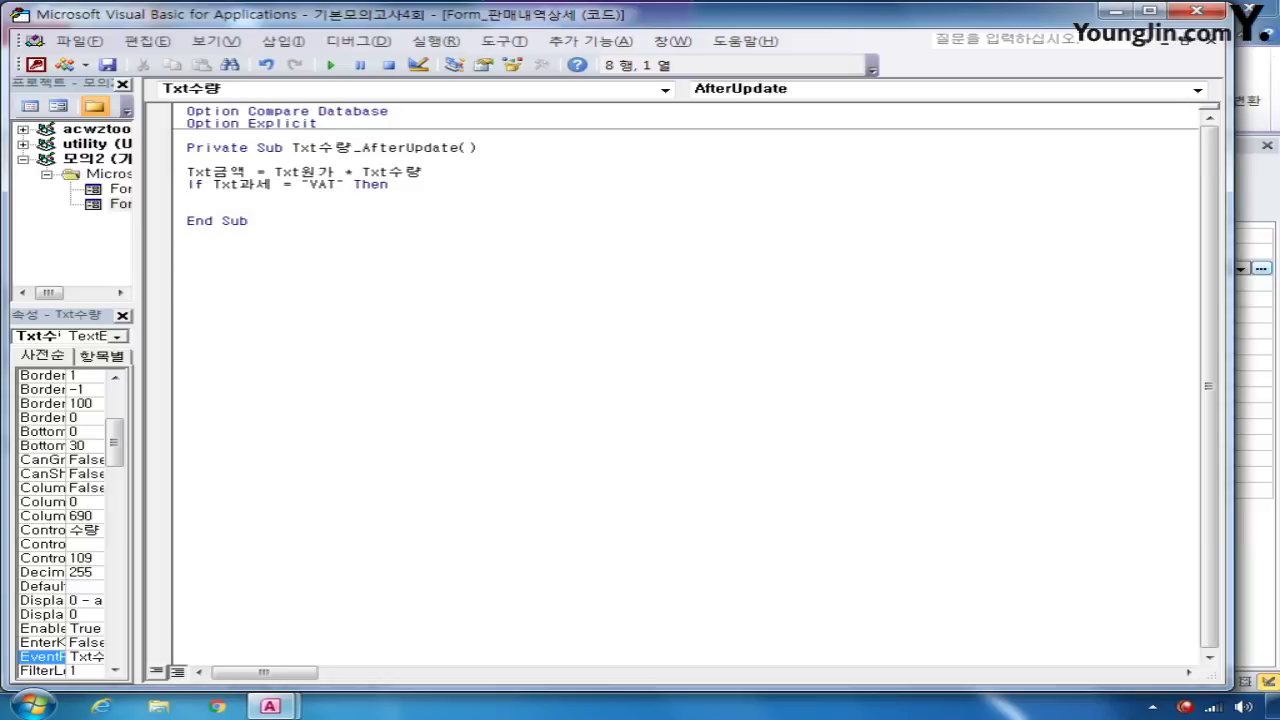
Step: Inside the If branch, enter Txt부가세 = Txt원가 * Txt수량 * 0.1
{"action": "type", "text": "Txt부가세 ="}
{"action": "type", "text": "Txt원"}
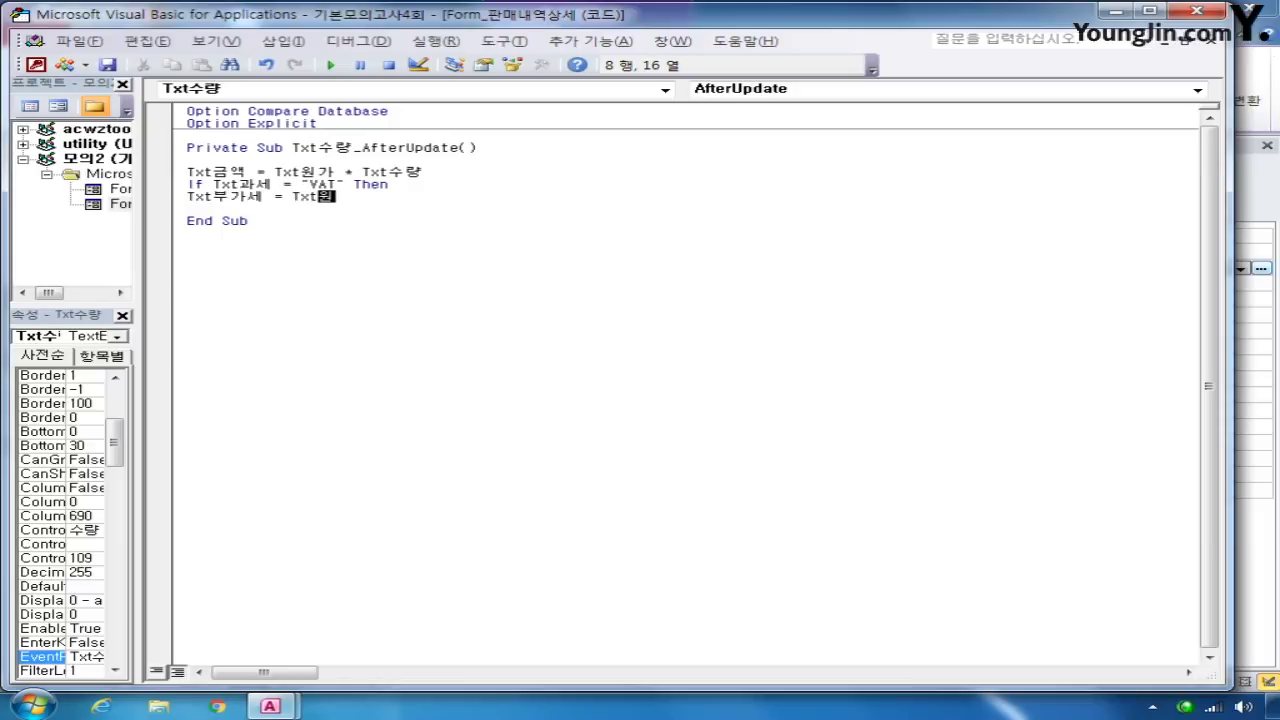
{"action": "type", "text": "가 * Txt수량"}
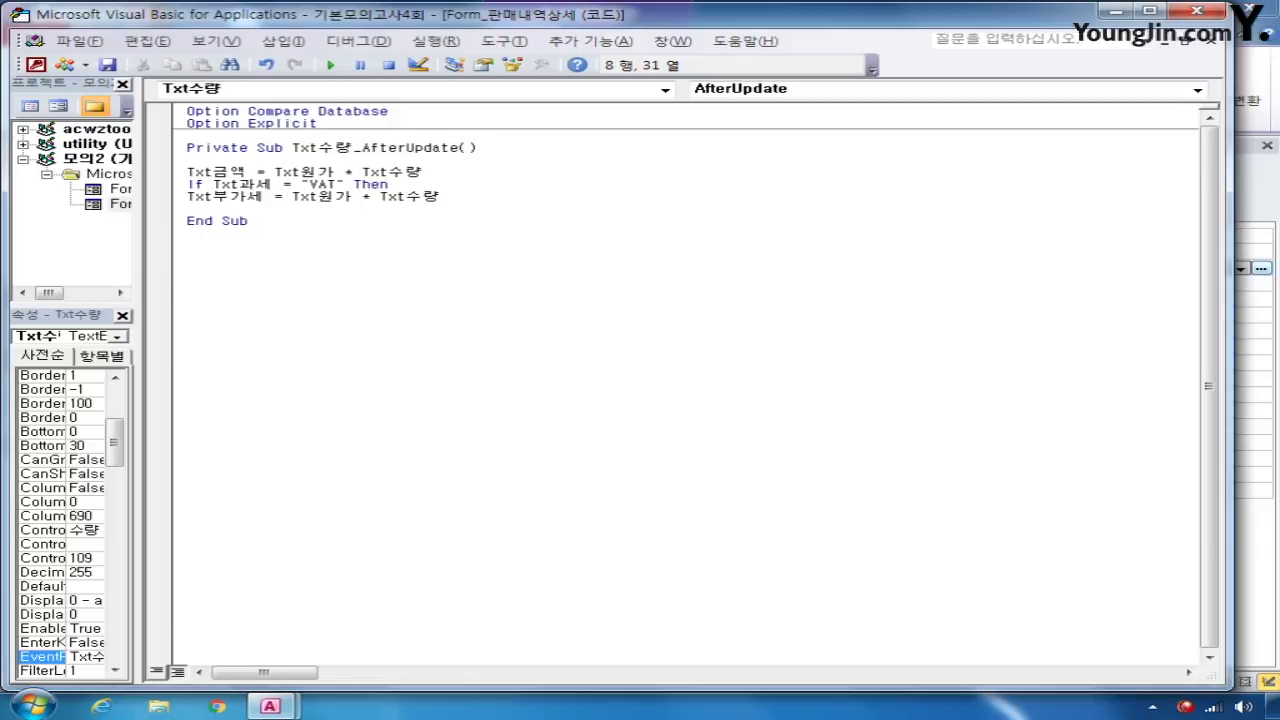
{"action": "type", "text": " * 0.1"}
{"action": "key", "text": "Return"}
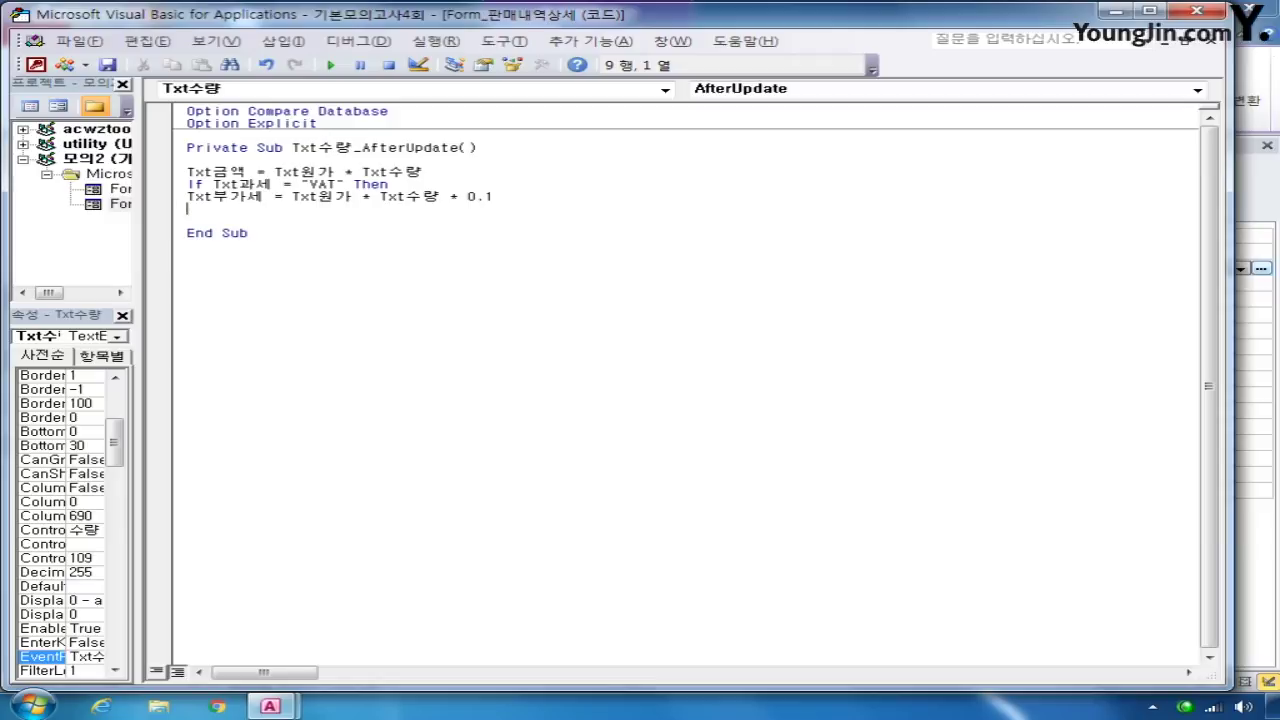
Step: Add an Else branch with Txt부가세 = 0 and finish the conditional block with End If
{"action": "type", "text": "else"}
{"action": "key", "text": "Return"}
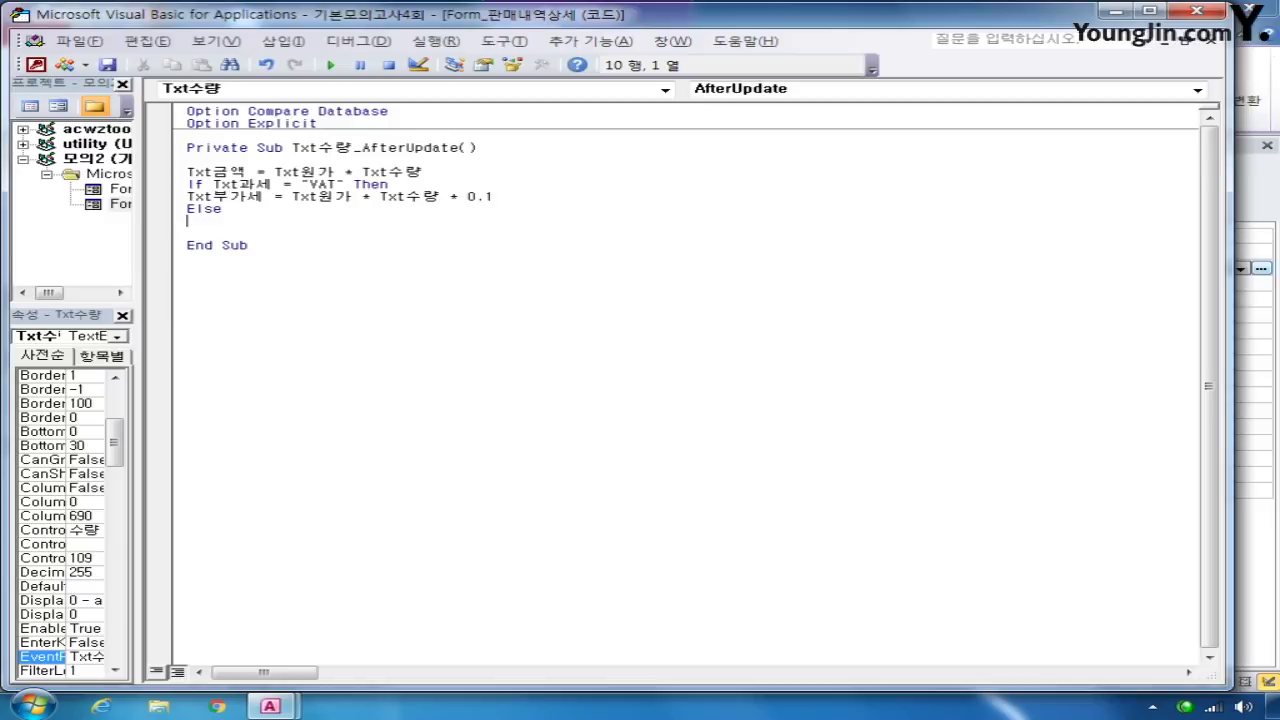
{"action": "type", "text": "Txt부가세 = "}
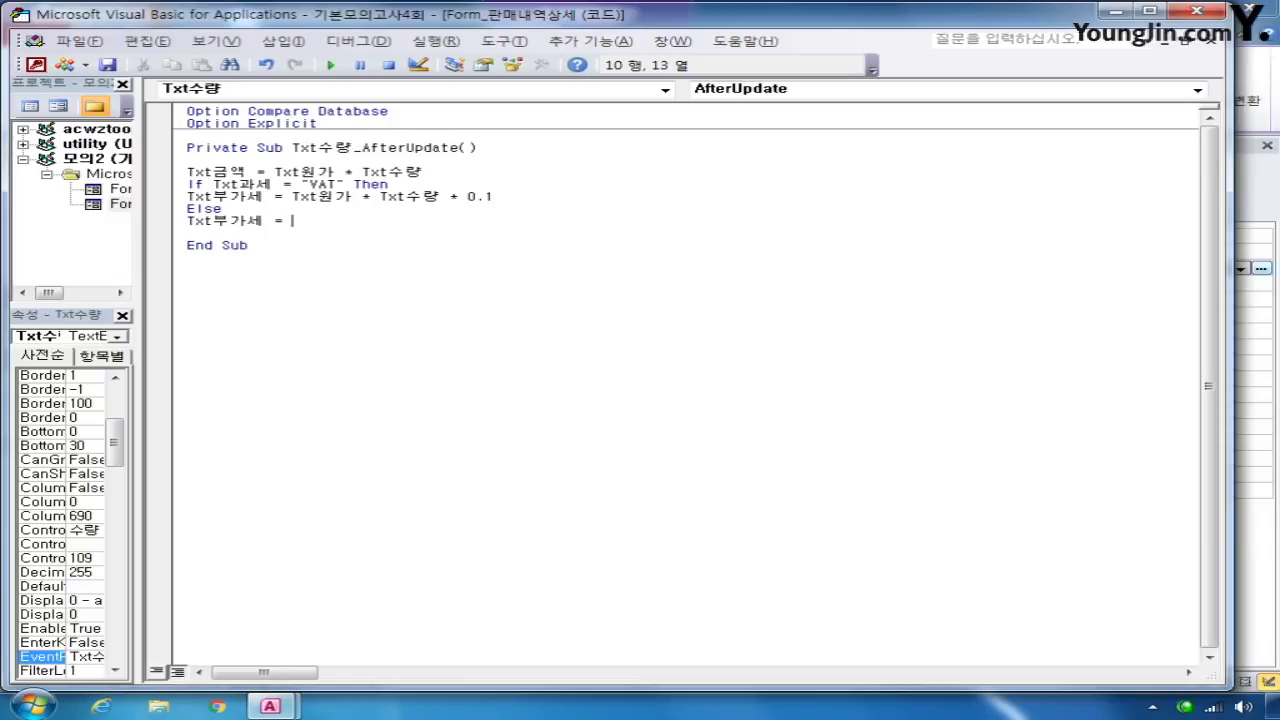
{"action": "type", "text": "0"}
{"action": "key", "text": "Return"}
{"action": "type", "text": "ㄷ"}
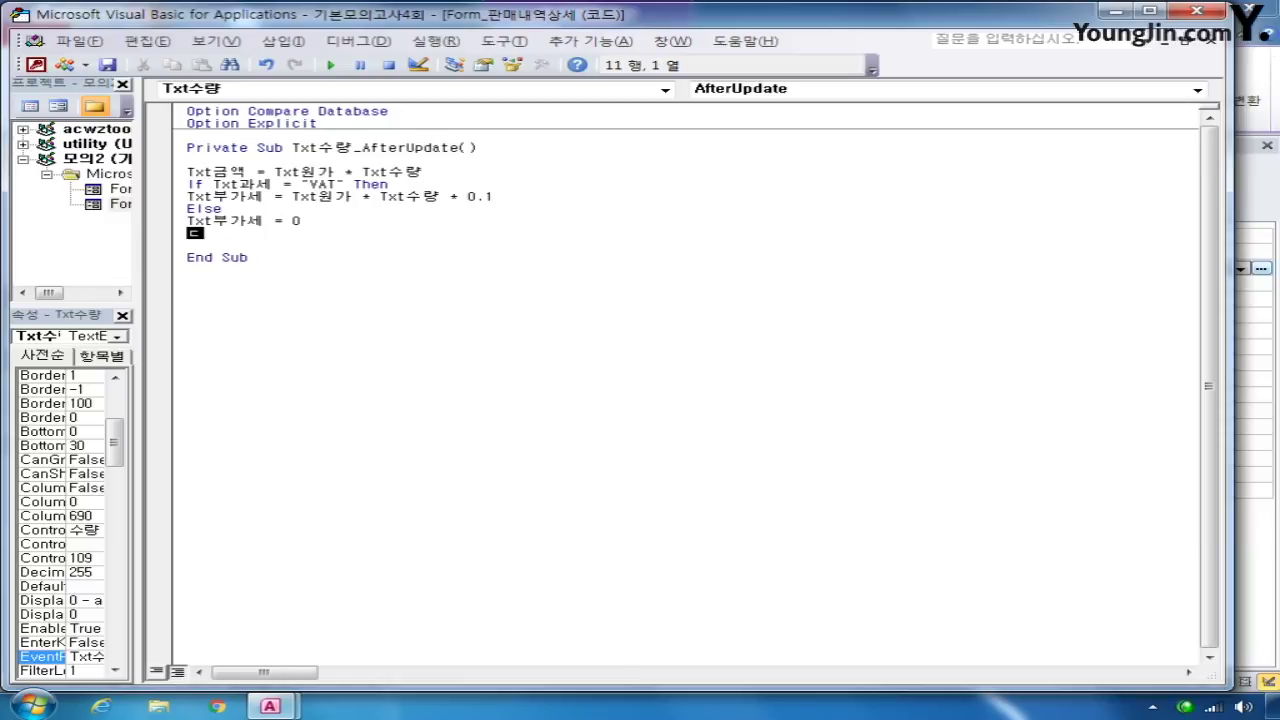
{"action": "key", "text": "BackSpace"}
{"action": "key", "text": "Hangul"}
{"action": "type", "text": "end if"}
{"action": "key", "text": "Return"}
Step: Close the code editor and the 판매내역상세 form, saving the form's changes
{"action": "left_click", "coordinate": [1195, 11]}
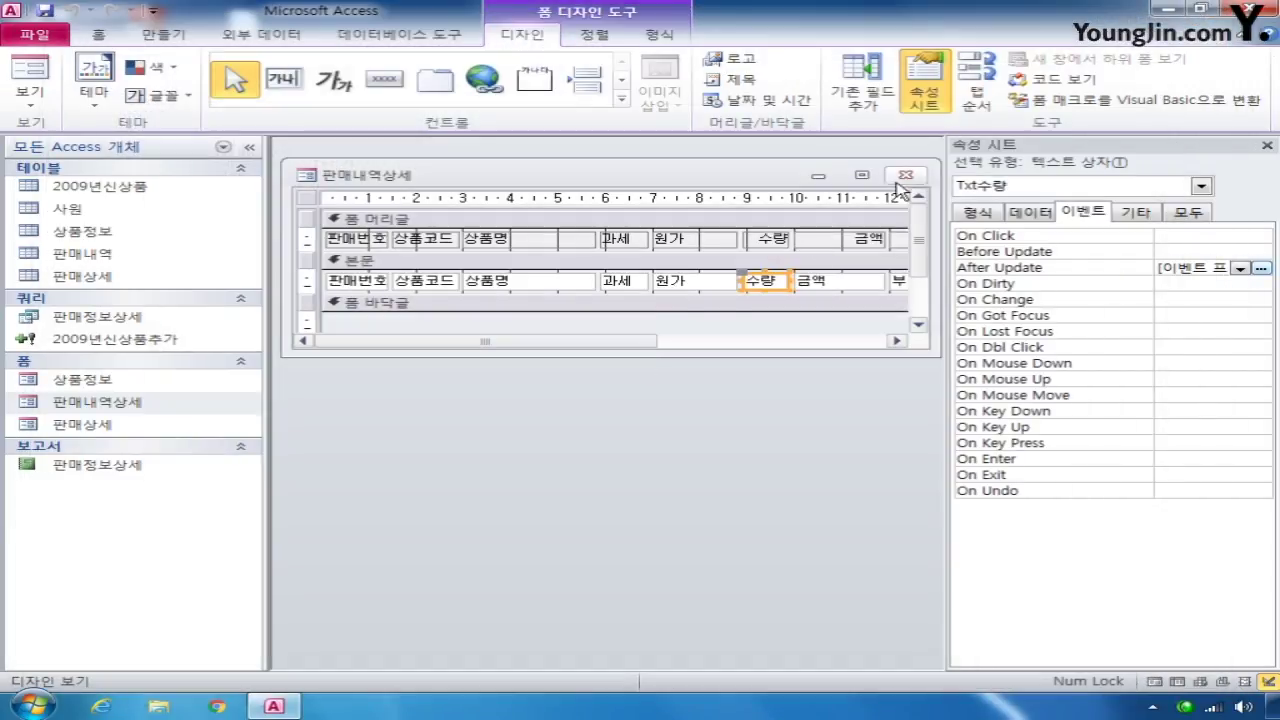
{"action": "left_click", "coordinate": [905, 175]}
{"action": "left_click", "coordinate": [543, 399]}
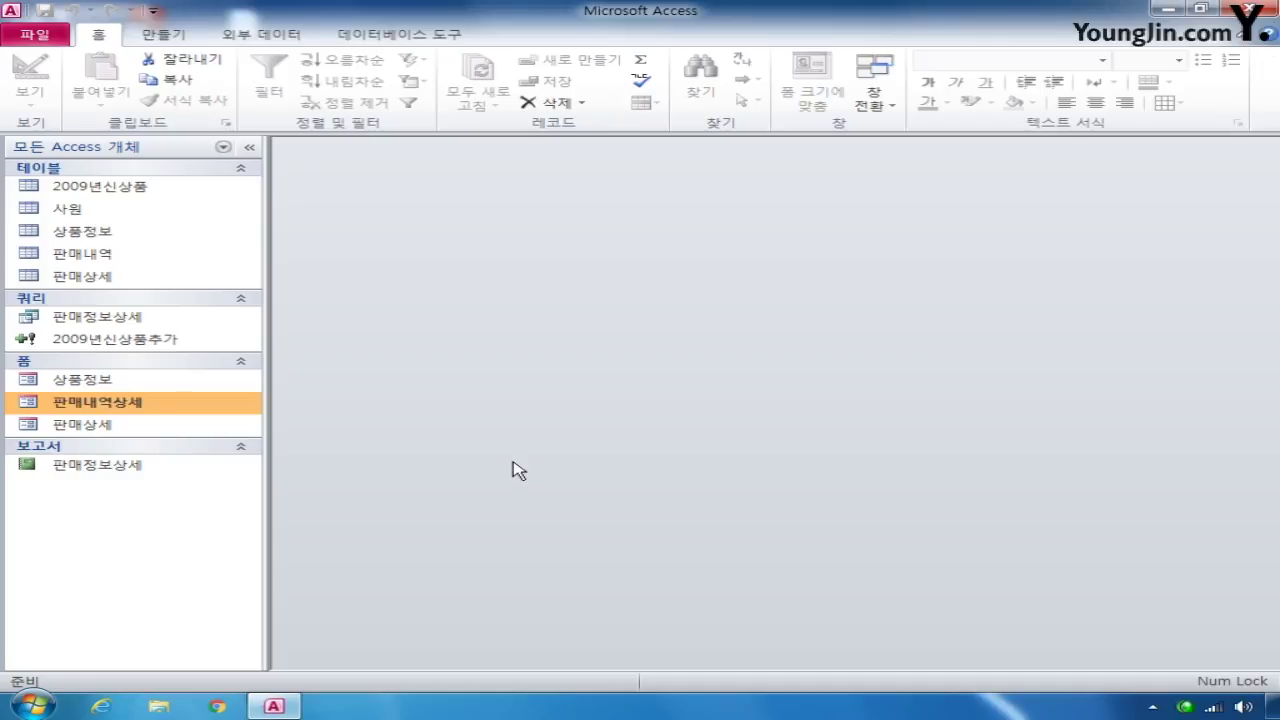
Step: Open the 판매정보상세 report in design view and place its window within the workspace
{"action": "right_click", "coordinate": [119, 467]}
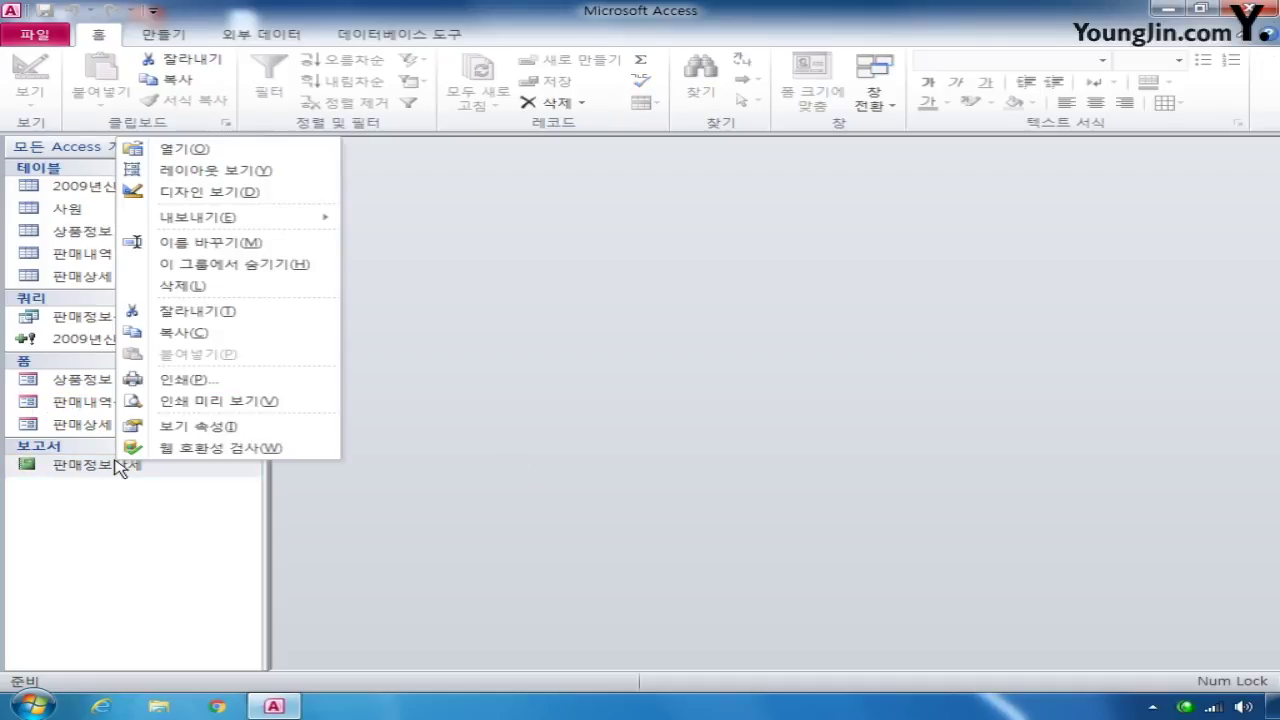
{"action": "left_click", "coordinate": [231, 192]}
{"action": "left_click_drag", "start_coordinate": [671, 163], "coordinate": [562, 166]}
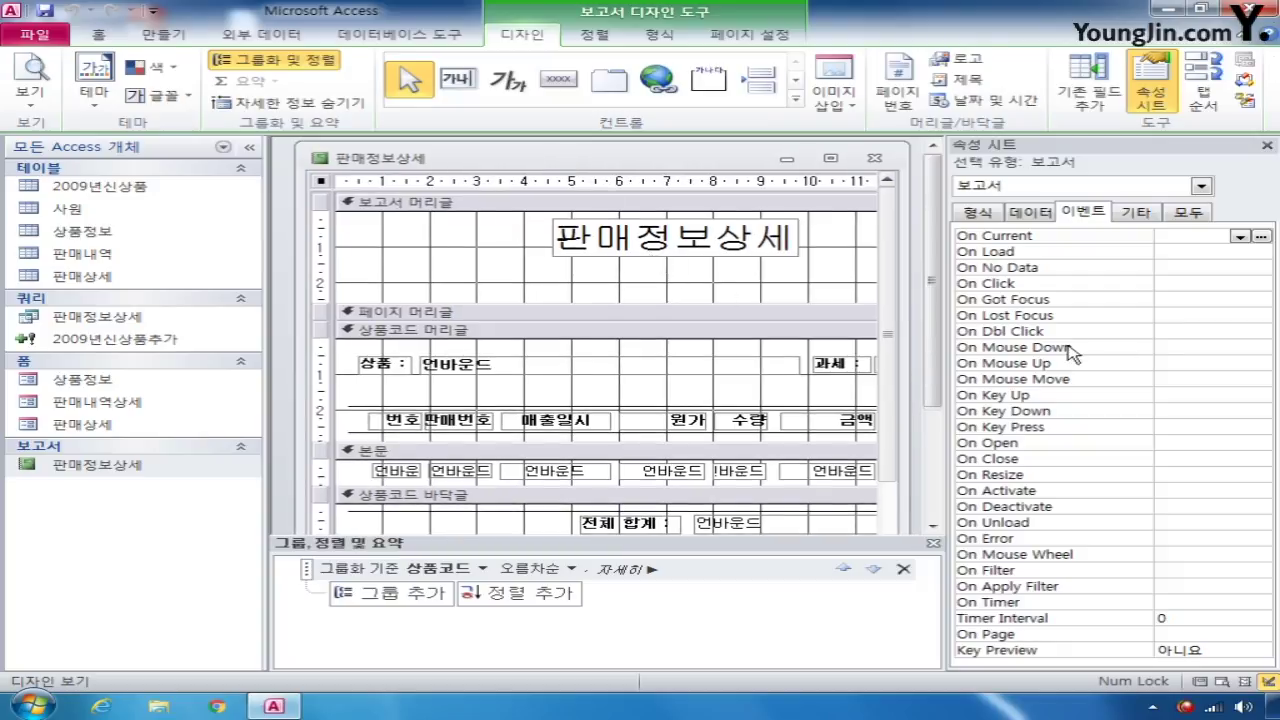
Step: Set the control source of the detail section's Txt판매번호 text box to 판매번호
{"action": "scroll", "coordinate": [892, 310], "scroll_direction": "down", "scroll_amount": 3}
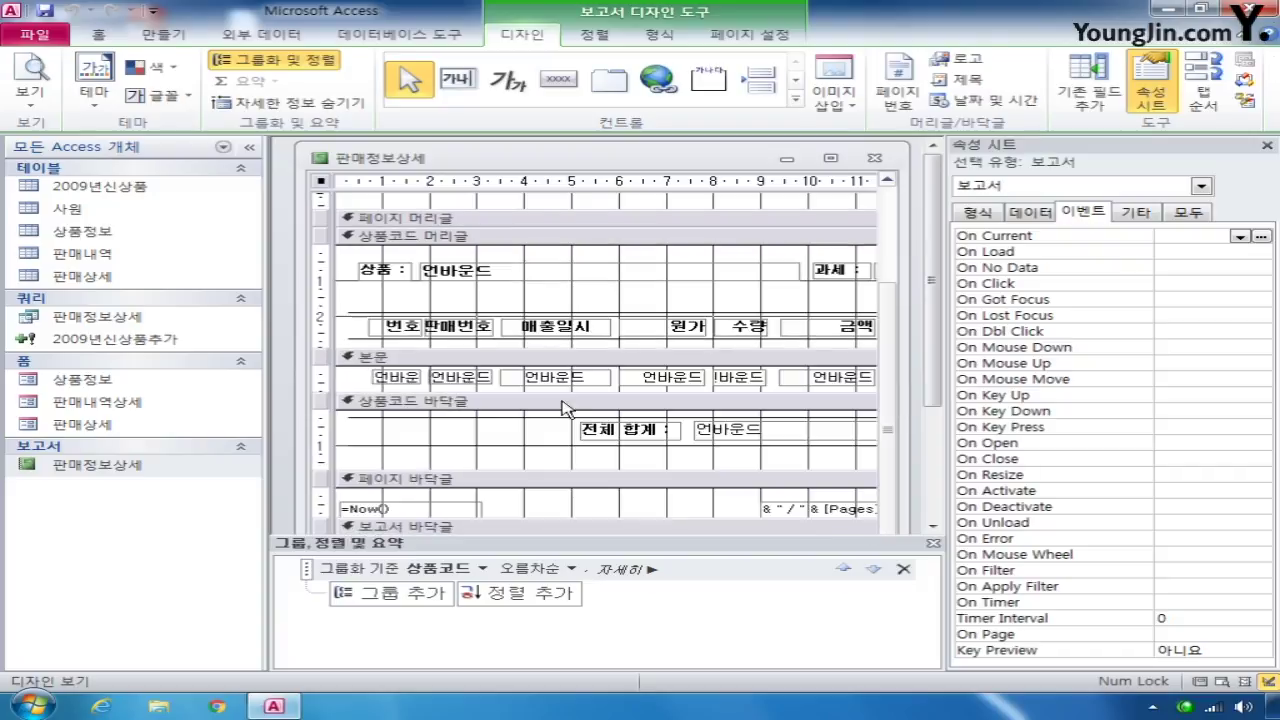
{"action": "left_click", "coordinate": [410, 377]}
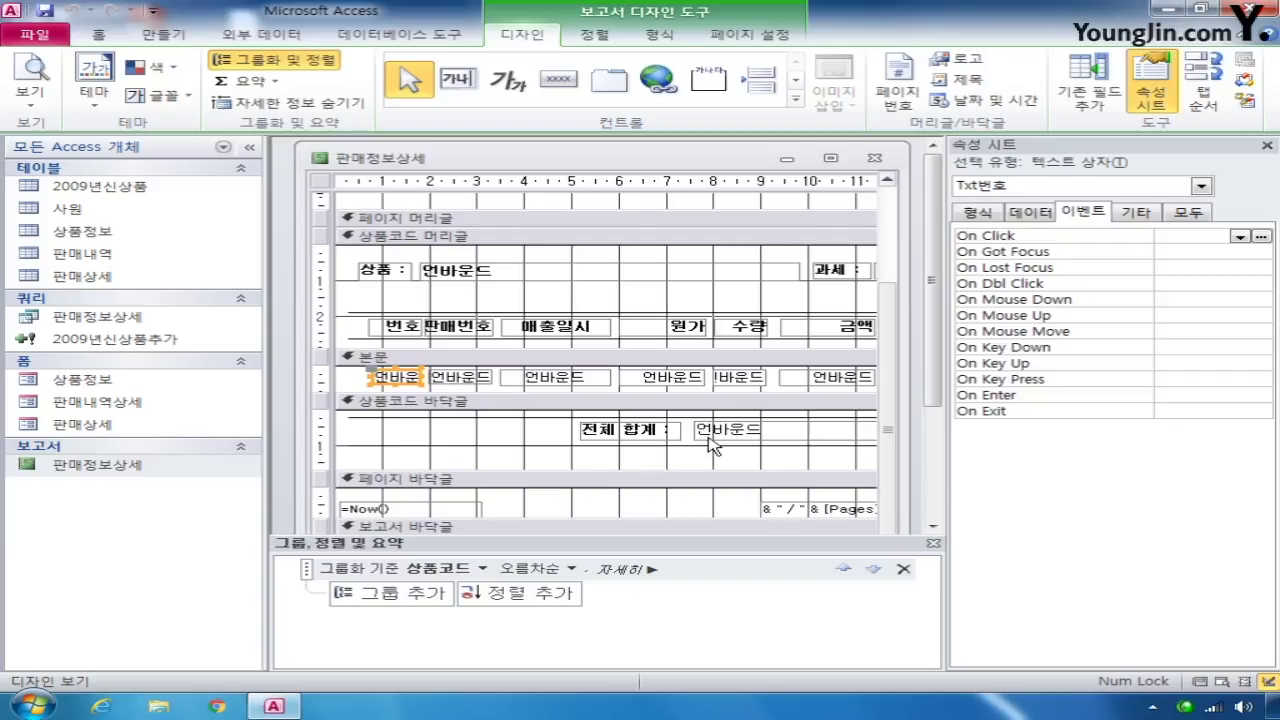
{"action": "left_click", "coordinate": [475, 383]}
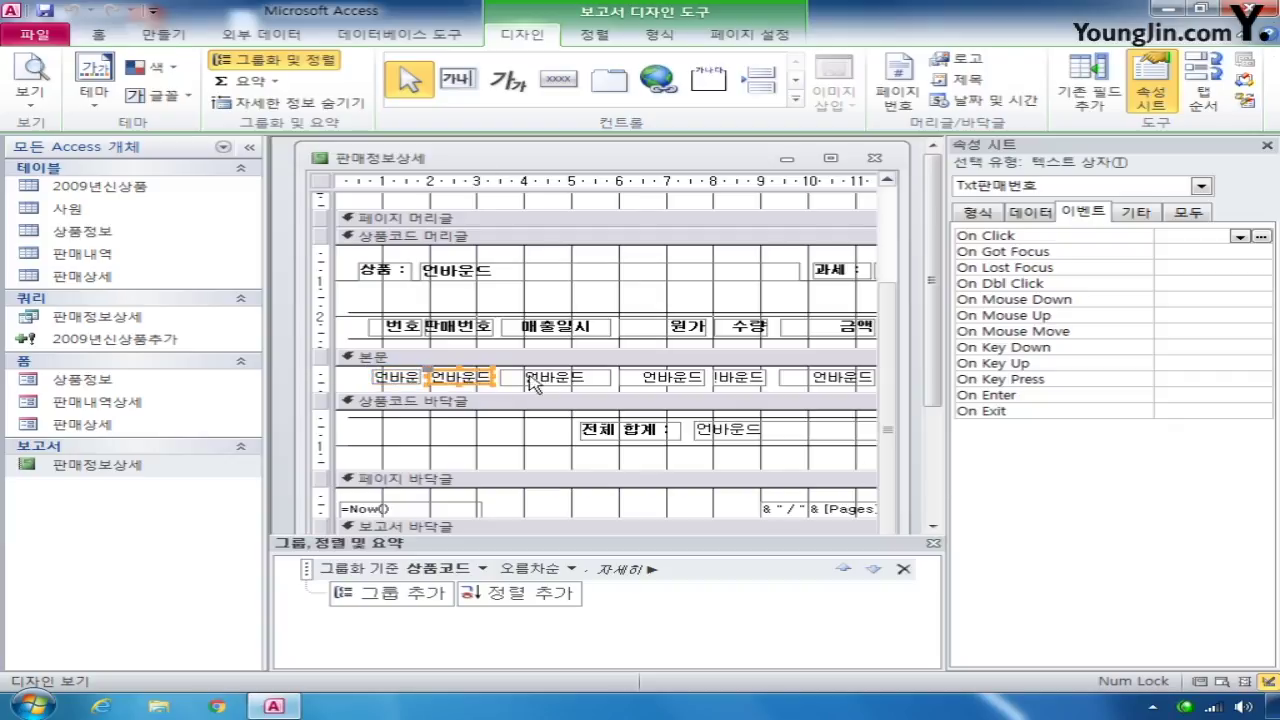
{"action": "left_click", "coordinate": [1041, 214]}
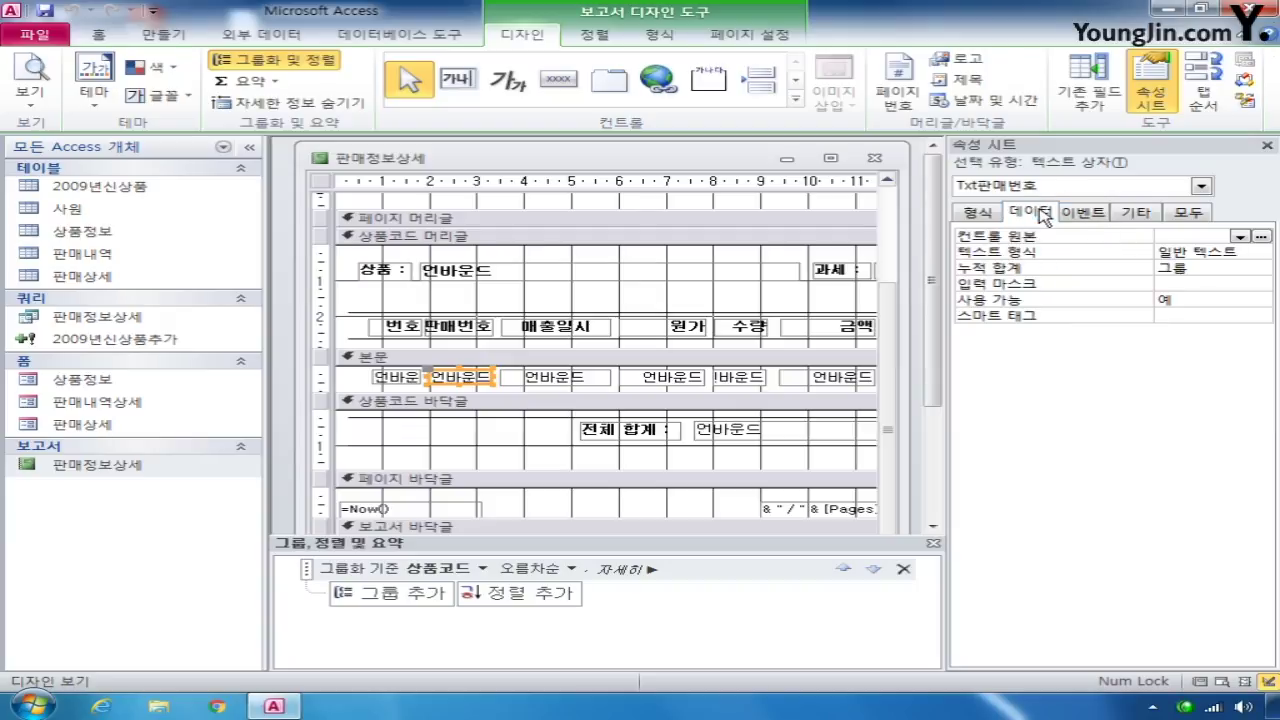
{"action": "left_click", "coordinate": [1239, 237]}
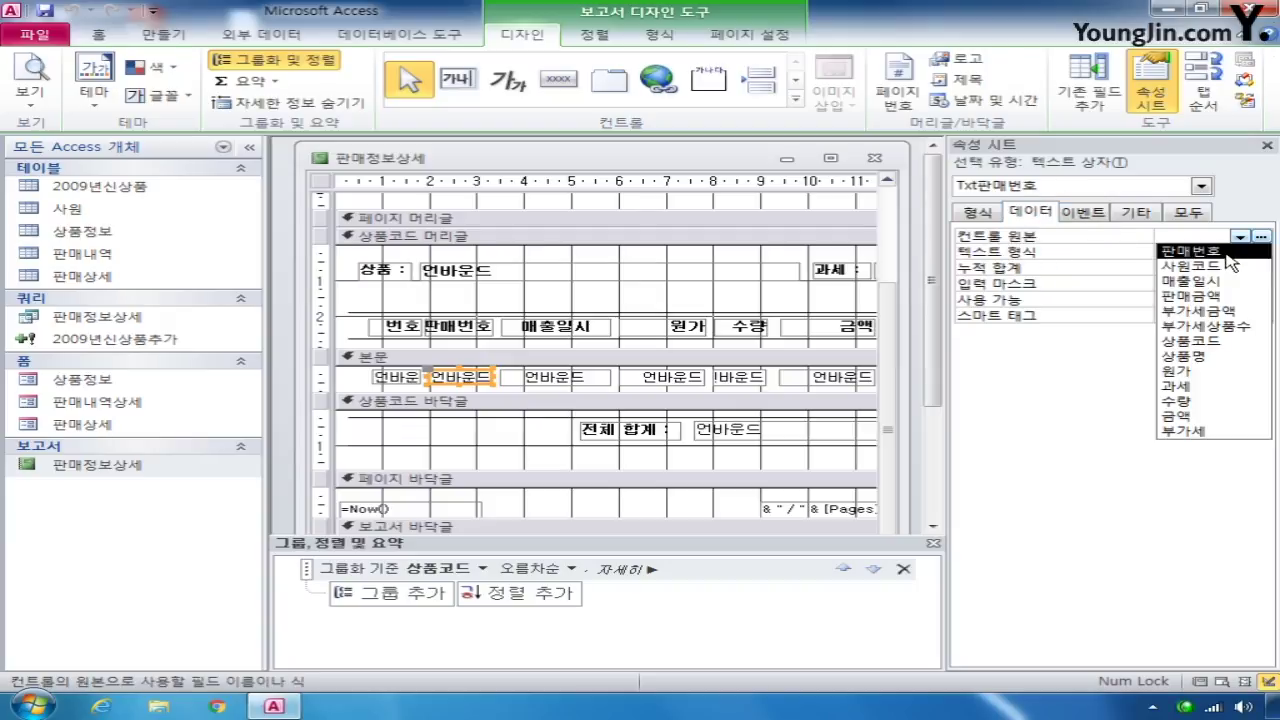
{"action": "left_click", "coordinate": [1225, 252]}
Step: Set the control source of the Txt매출일시 text box to 매출일시
{"action": "left_click", "coordinate": [1200, 187]}
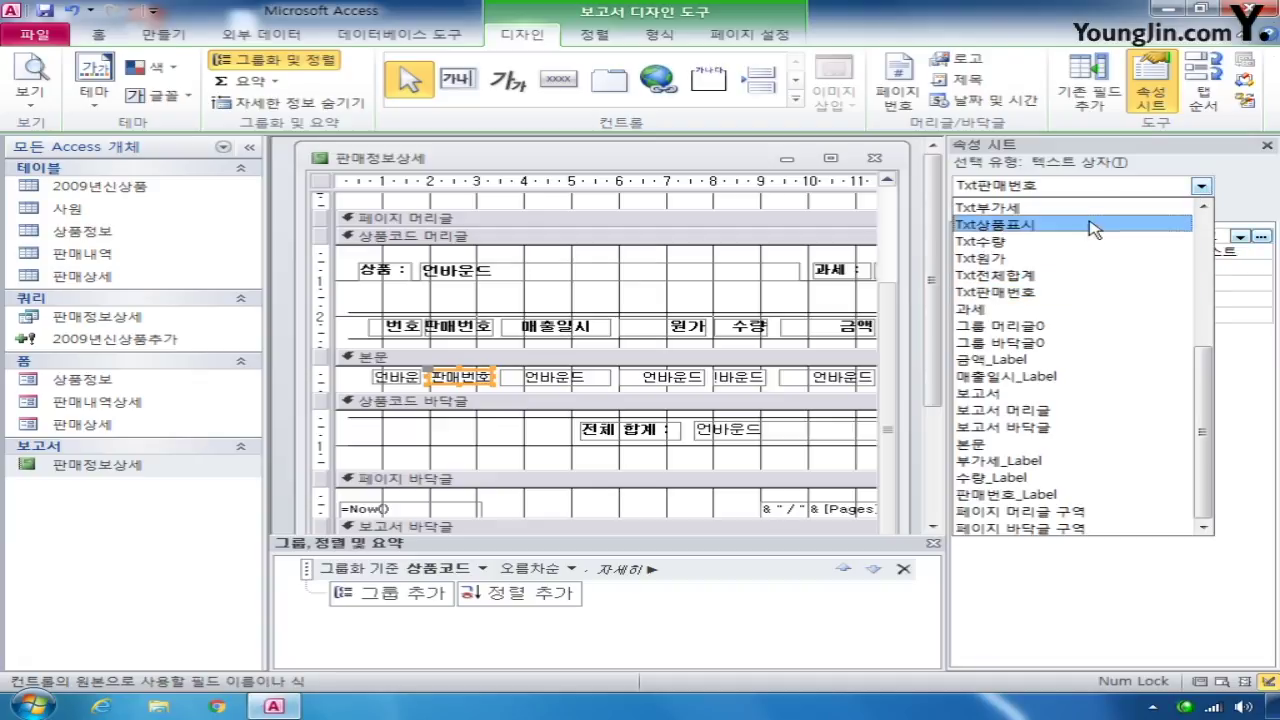
{"action": "left_click_drag", "start_coordinate": [1206, 385], "coordinate": [1192, 340]}
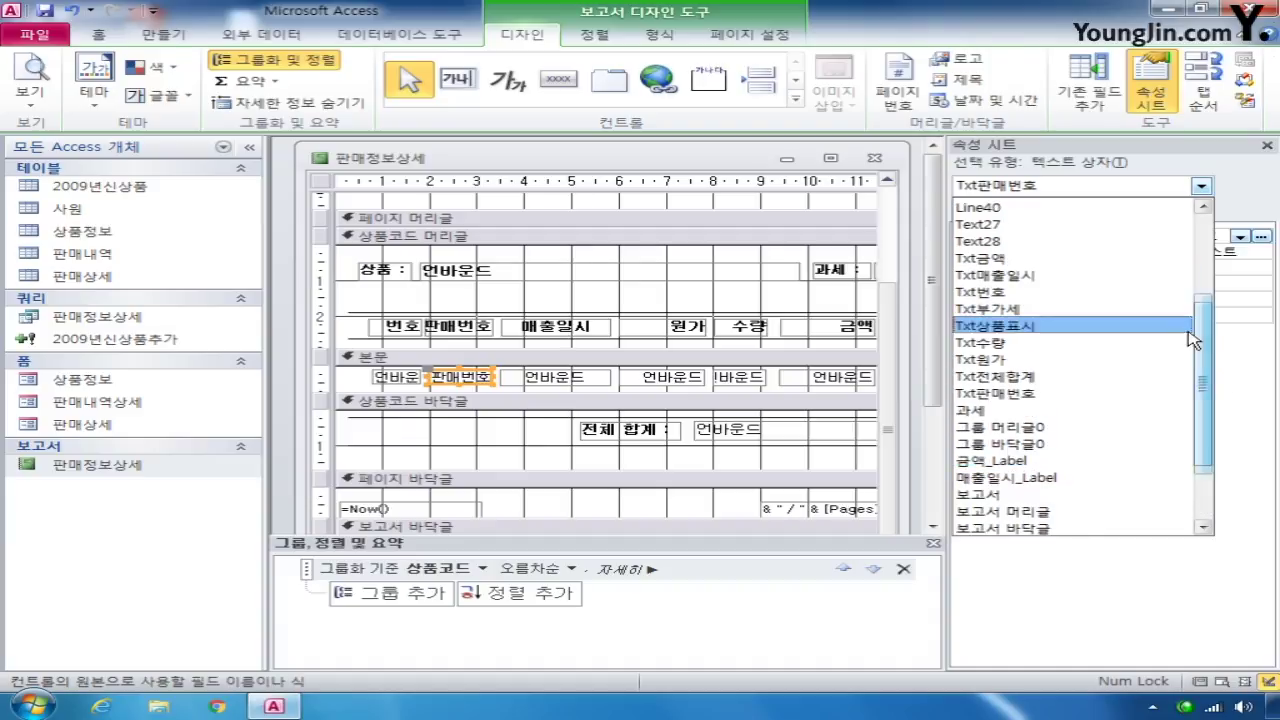
{"action": "left_click", "coordinate": [1050, 277]}
{"action": "left_click", "coordinate": [1239, 237]}
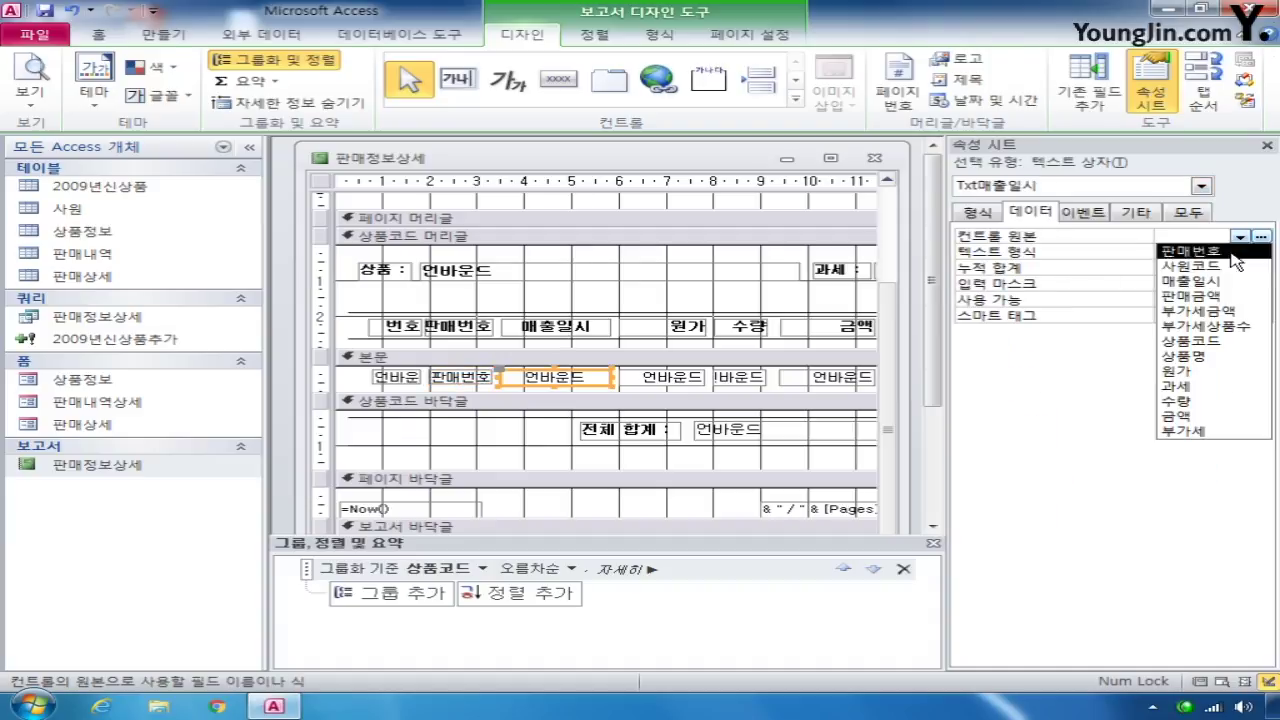
{"action": "left_click", "coordinate": [1214, 281]}
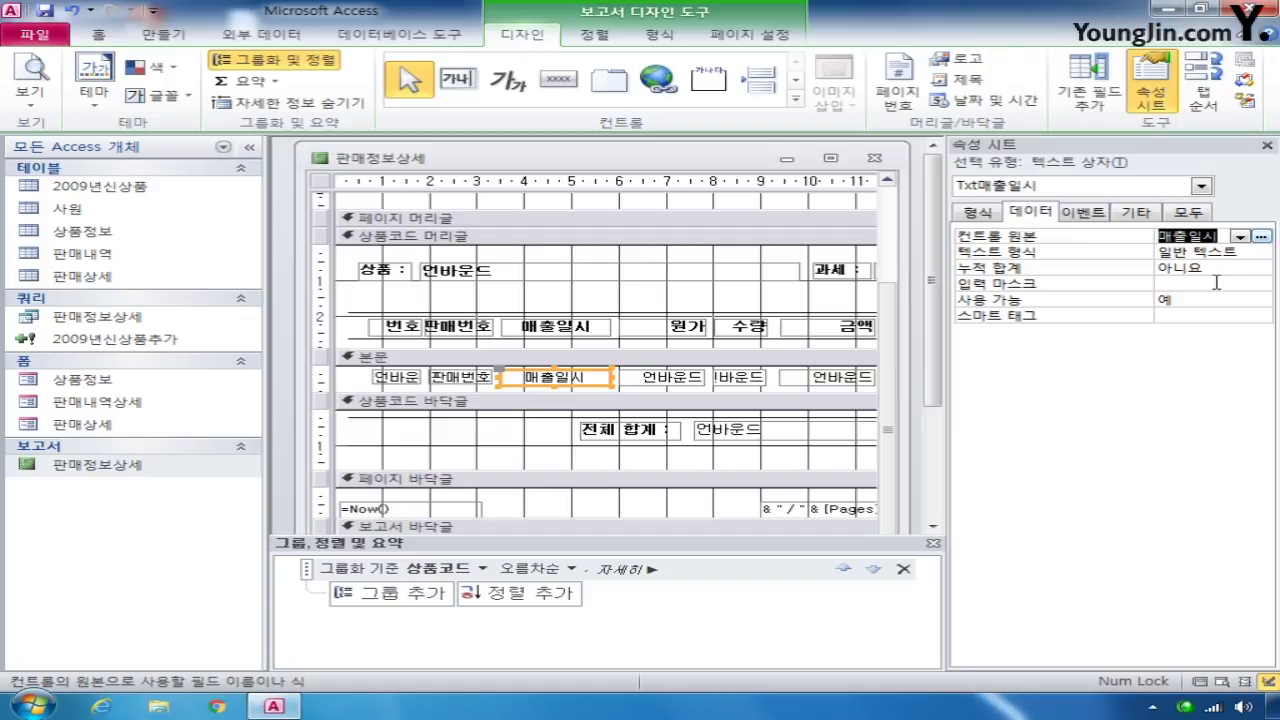
Step: Set the control source of the Txt원가 text box to 원가
{"action": "left_click", "coordinate": [1200, 186]}
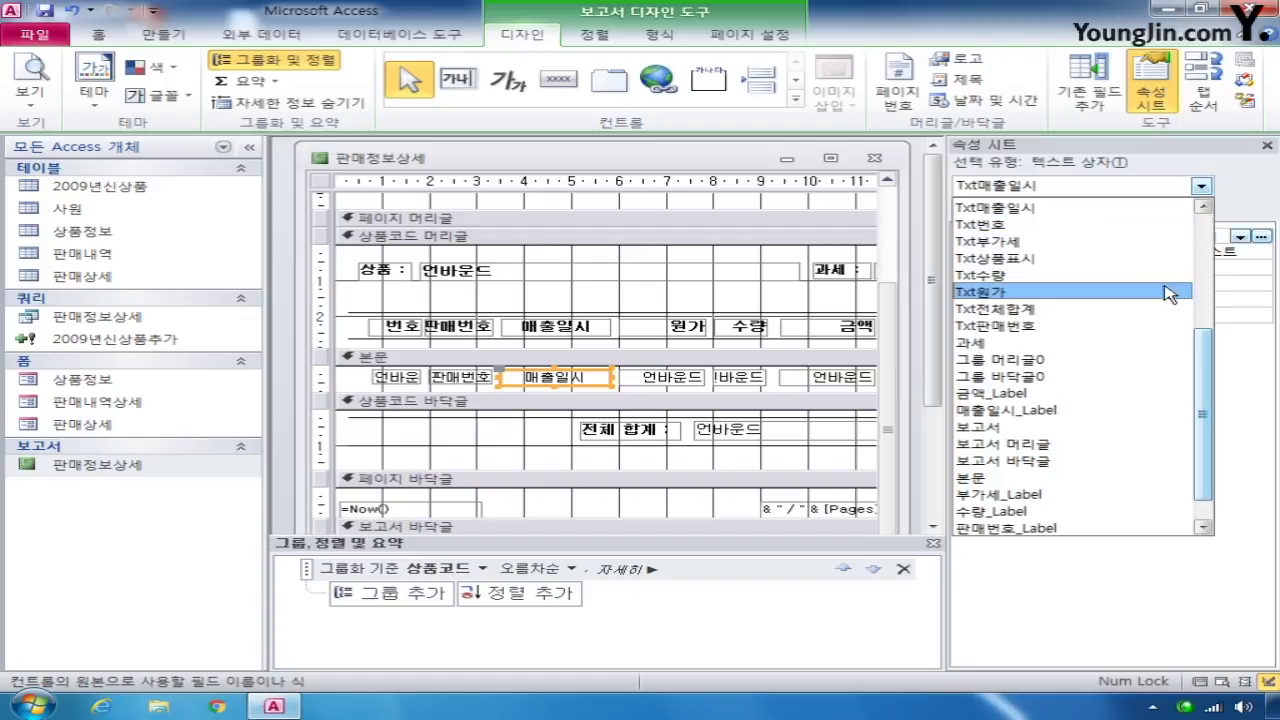
{"action": "left_click", "coordinate": [1170, 292]}
{"action": "left_click", "coordinate": [1239, 237]}
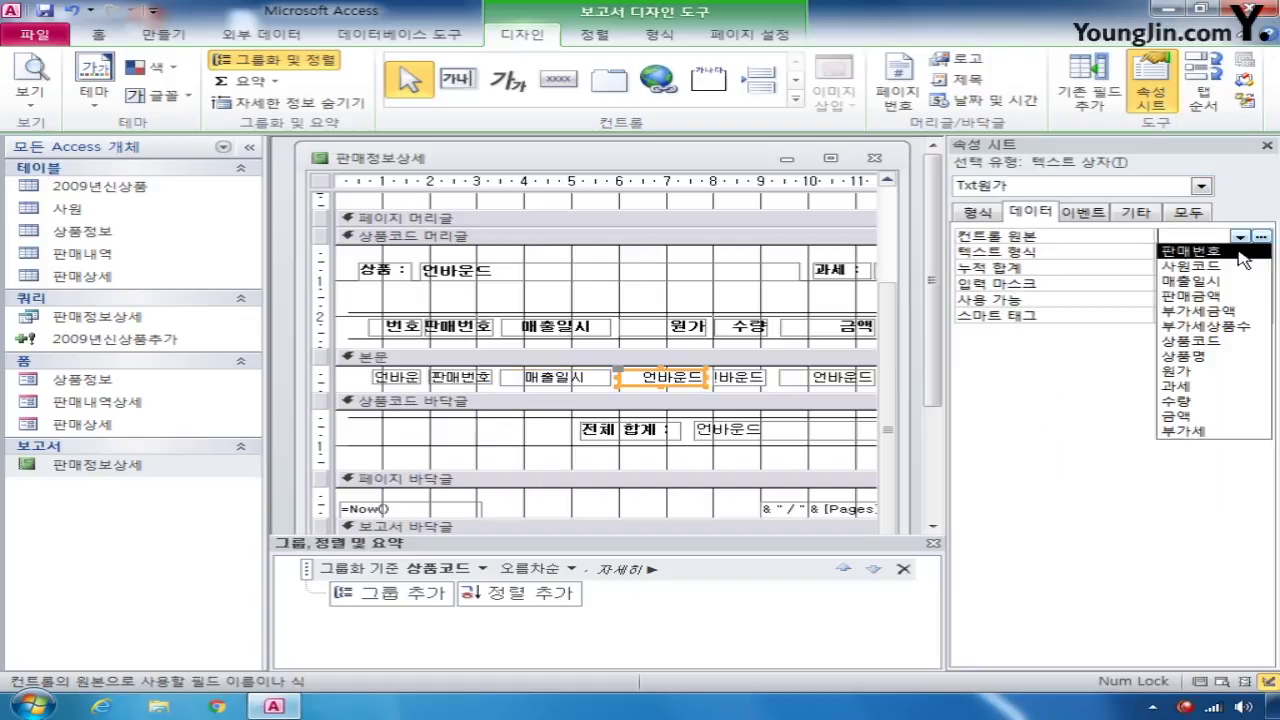
{"action": "left_click", "coordinate": [1194, 371]}
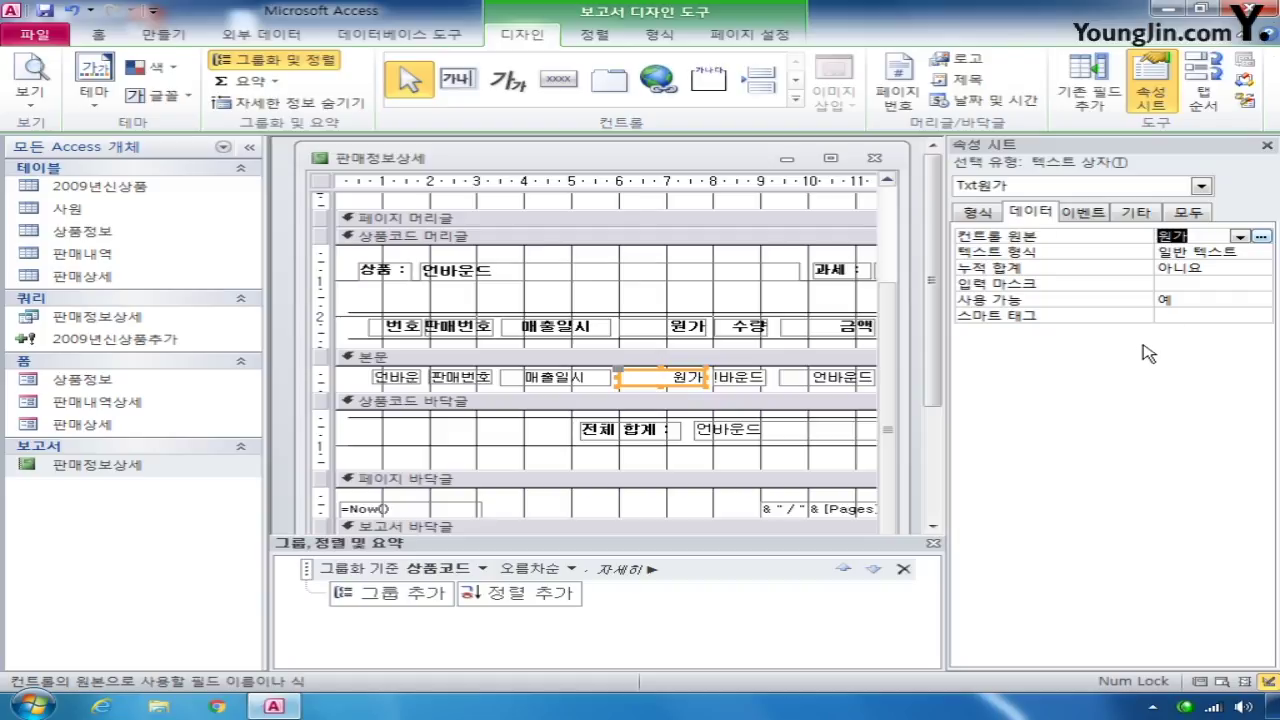
Step: Set the control source of the detail section's Txt수량 text box to 수량
{"action": "left_click", "coordinate": [1200, 186]}
{"action": "left_click", "coordinate": [1151, 244]}
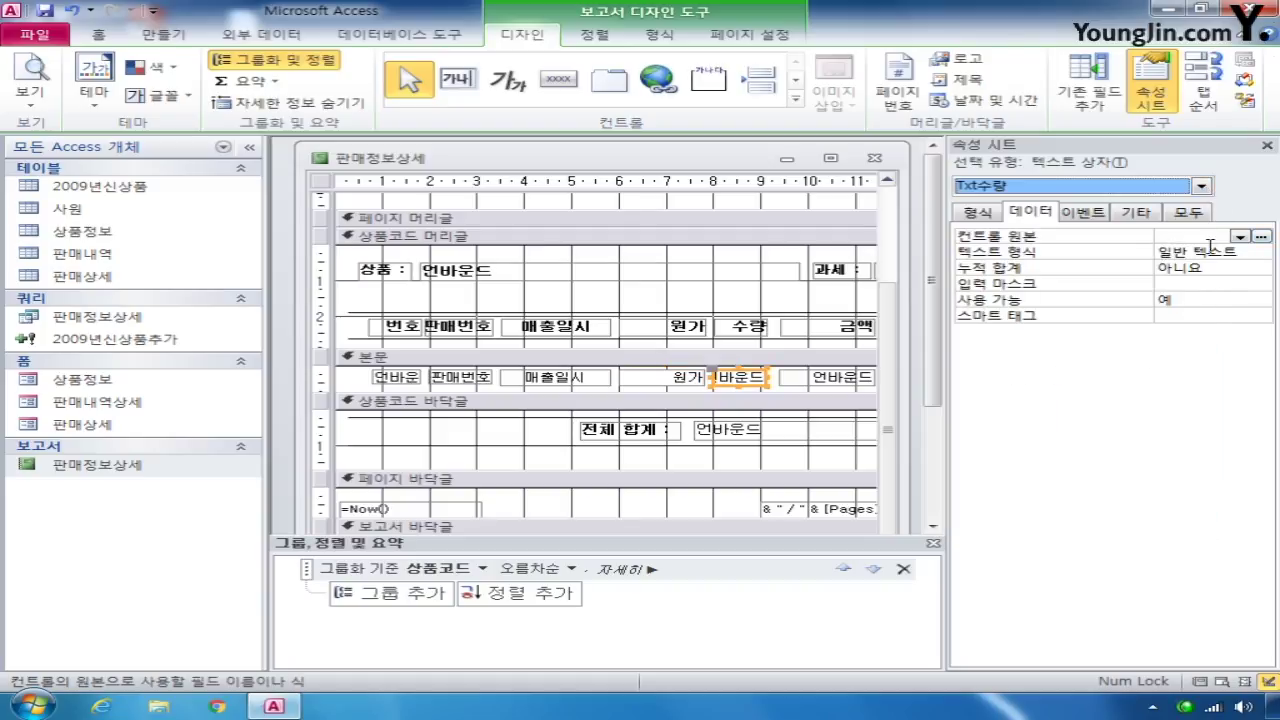
{"action": "left_click", "coordinate": [1239, 237]}
{"action": "left_click", "coordinate": [1190, 401]}
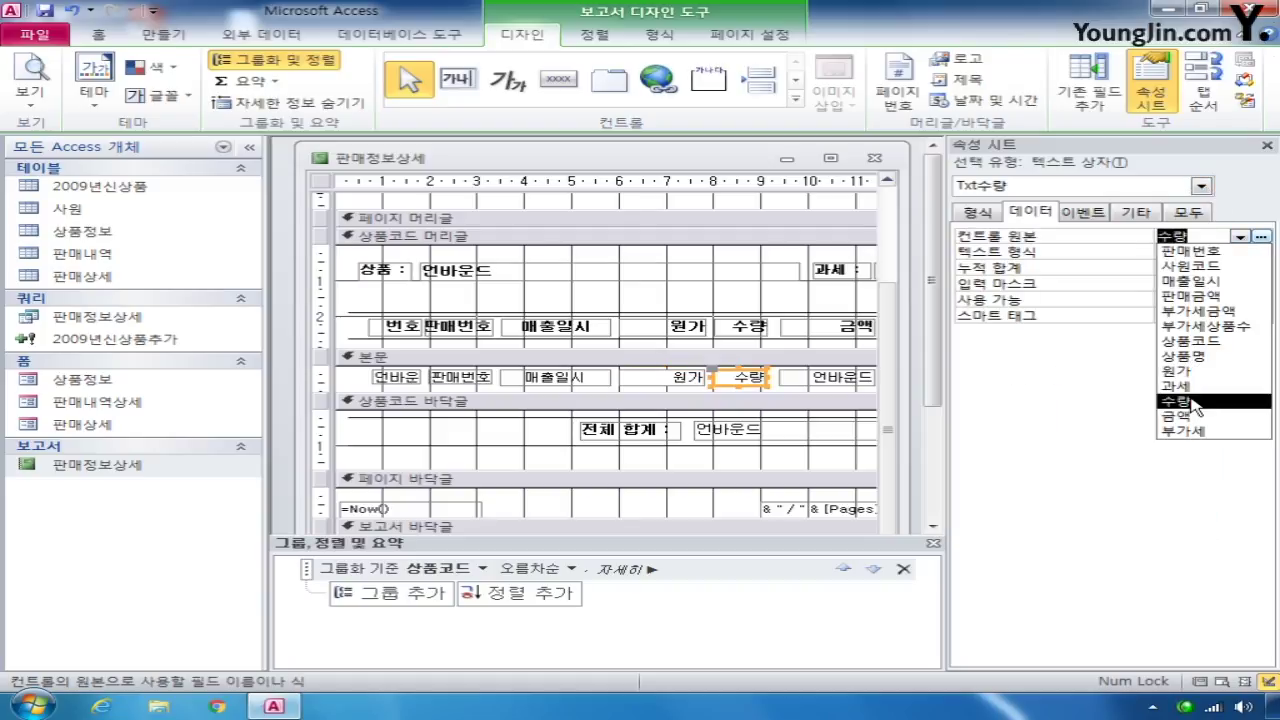
{"action": "left_click", "coordinate": [1192, 402]}
Step: Set the control source of the Txt금액 text box to 금액
{"action": "left_click", "coordinate": [1200, 186]}
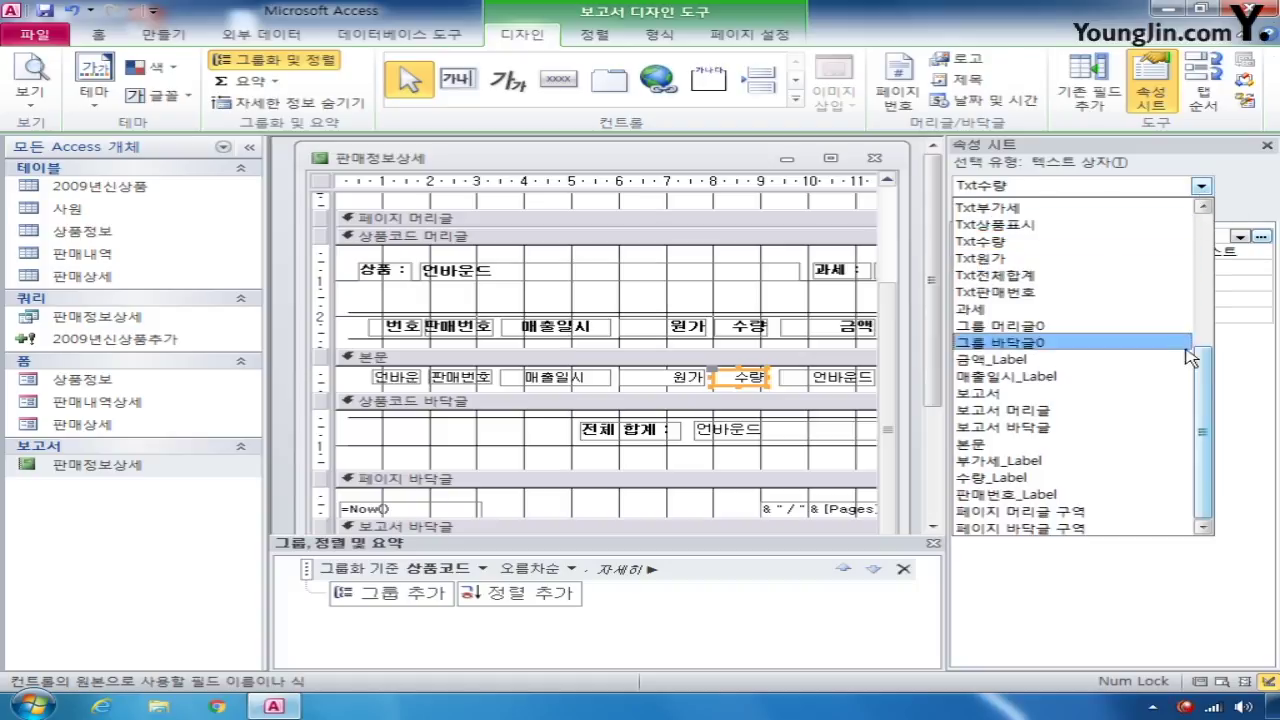
{"action": "scroll", "coordinate": [1119, 355], "scroll_direction": "up", "scroll_amount": 3}
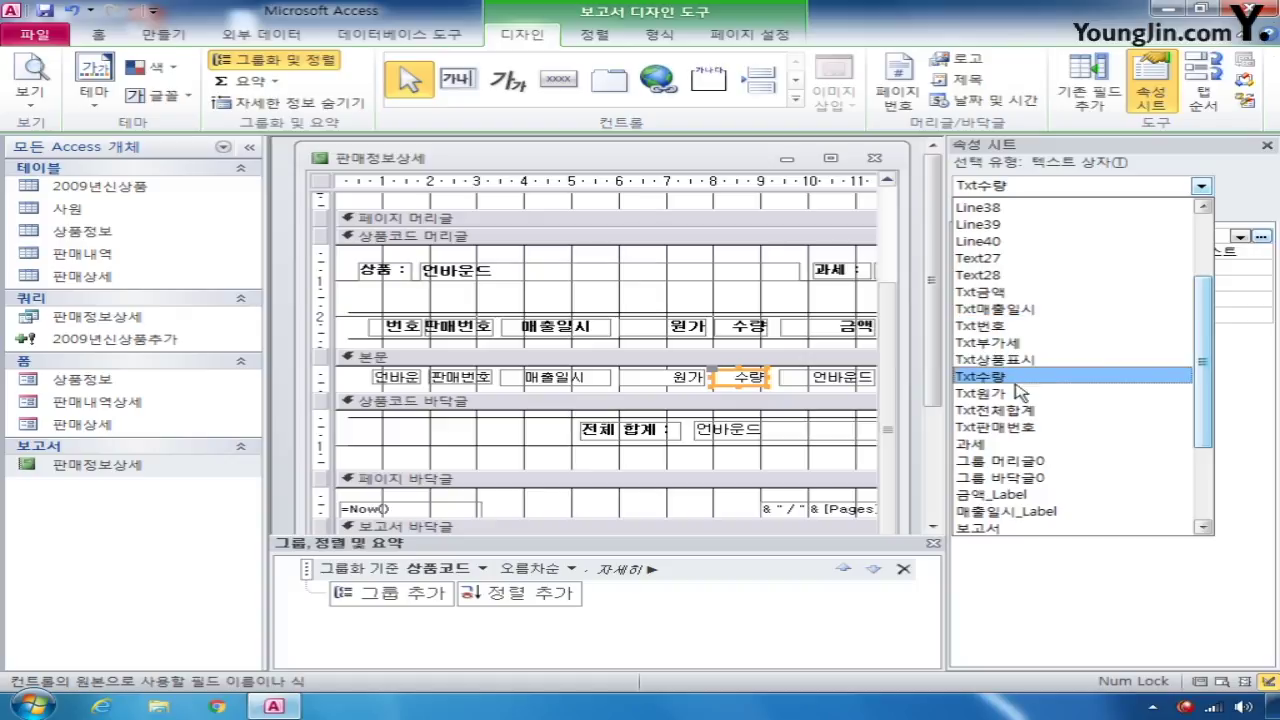
{"action": "left_click", "coordinate": [1020, 291]}
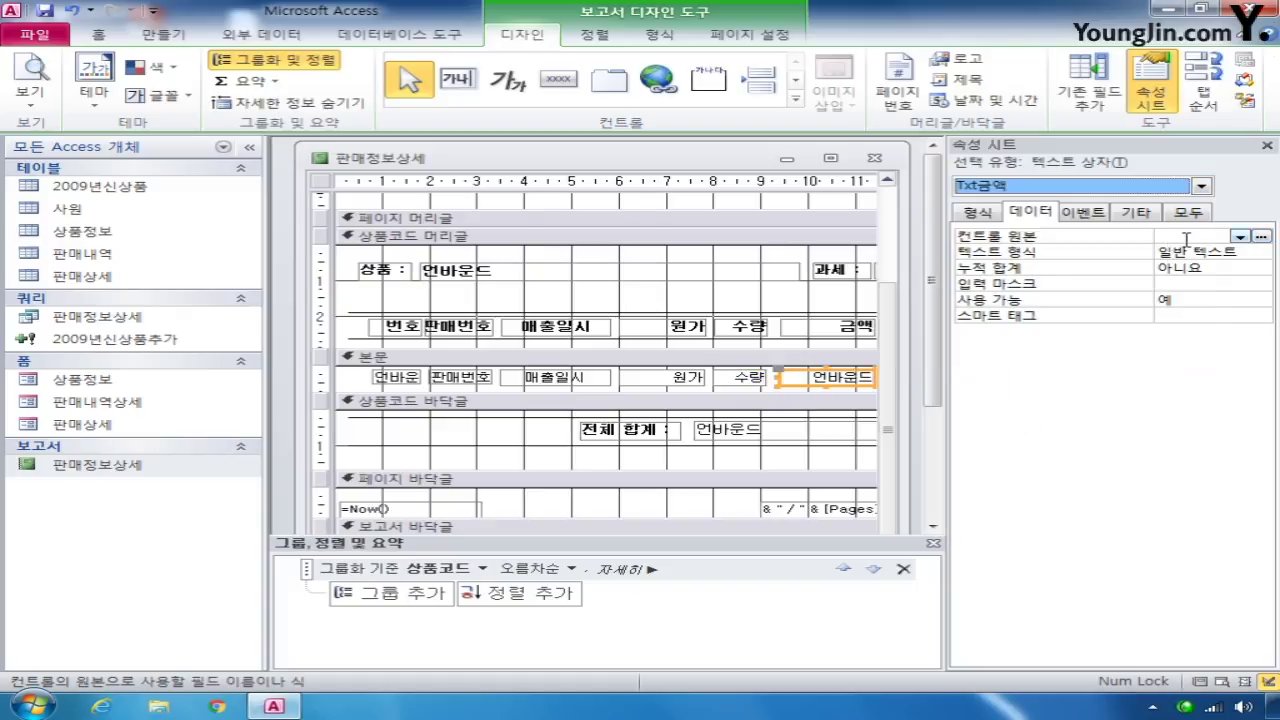
{"action": "left_click", "coordinate": [1239, 236]}
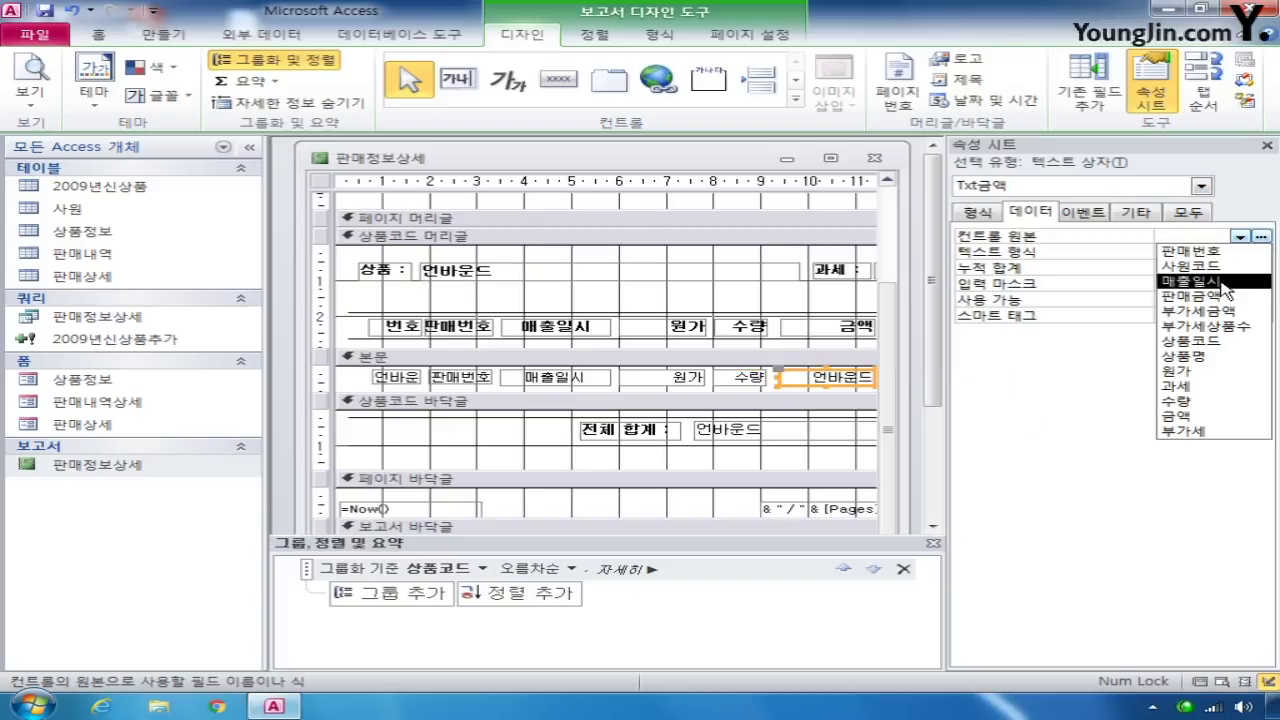
{"action": "left_click", "coordinate": [1178, 415]}
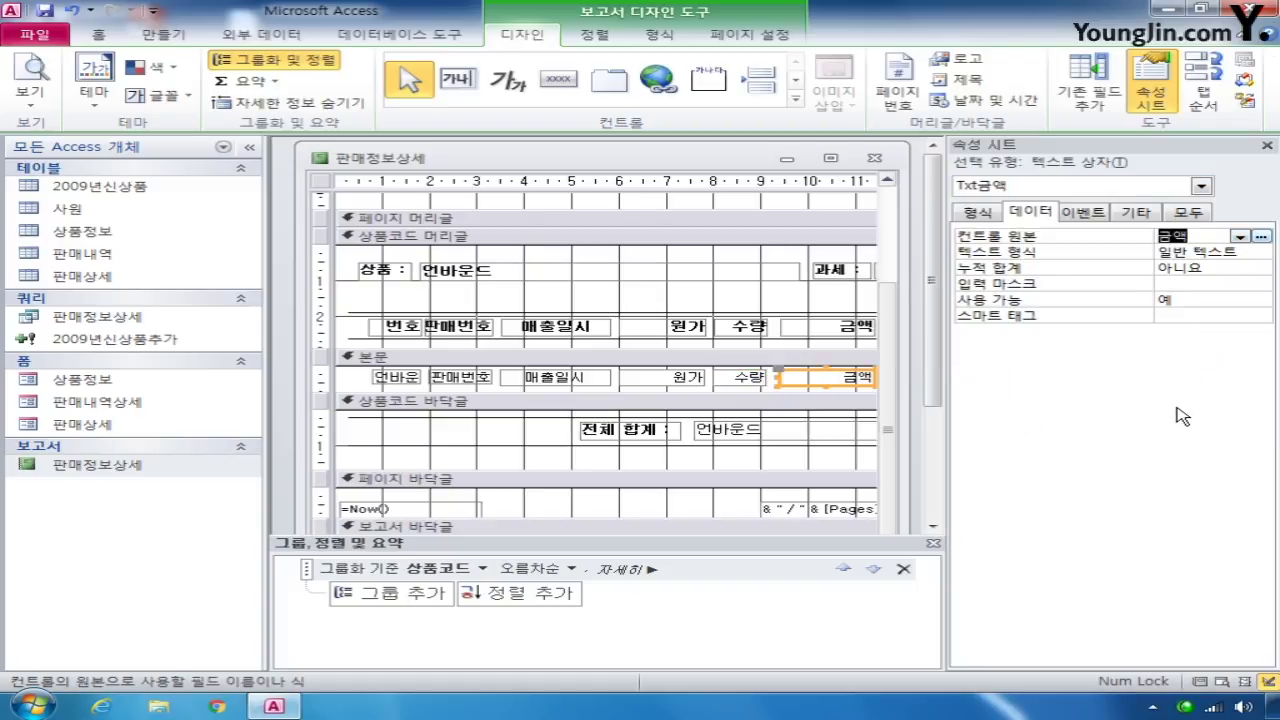
Step: Set the control source of the Txt부가세 text box to 부가세
{"action": "left_click", "coordinate": [1201, 187]}
{"action": "left_click", "coordinate": [1133, 258]}
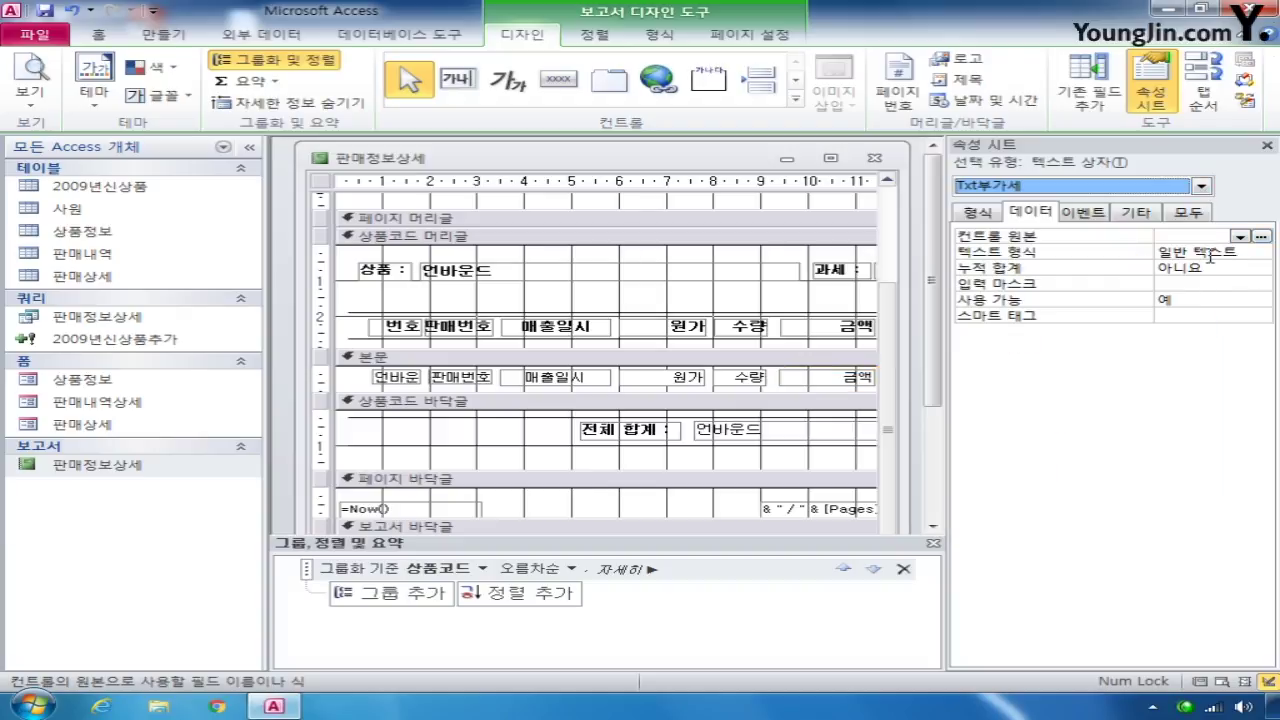
{"action": "left_click", "coordinate": [1238, 236]}
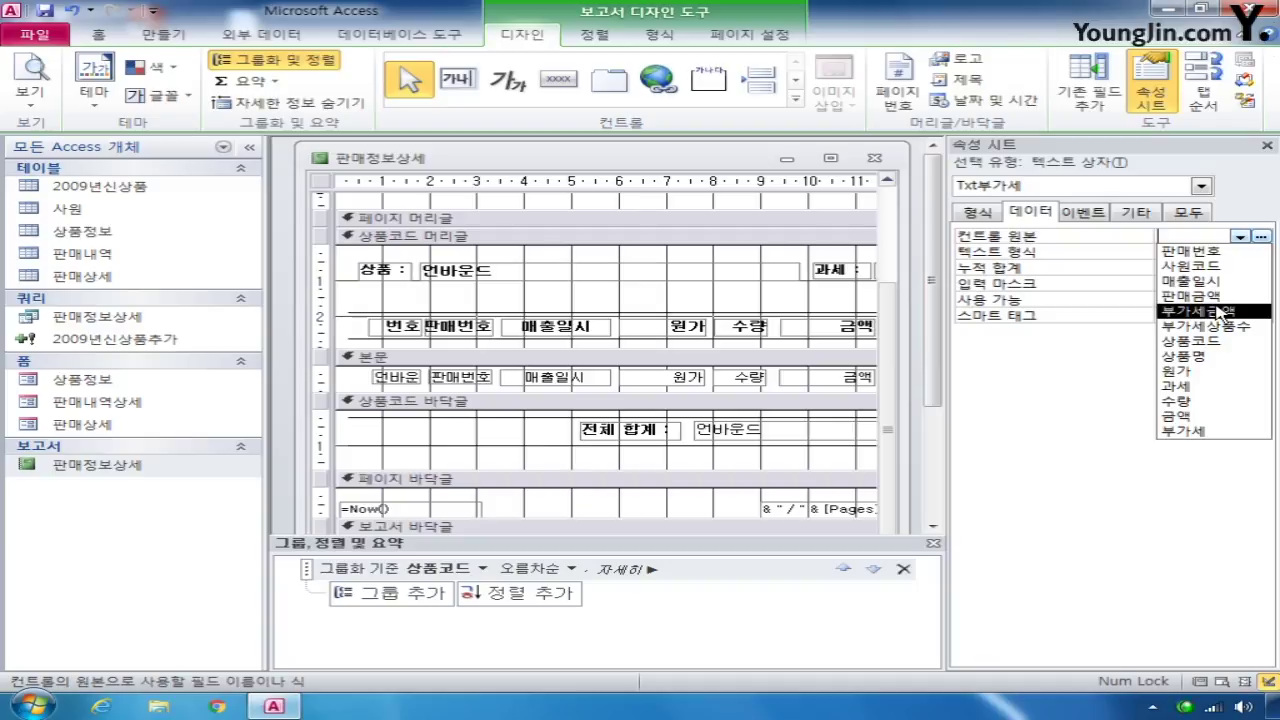
{"action": "left_click", "coordinate": [1196, 433]}
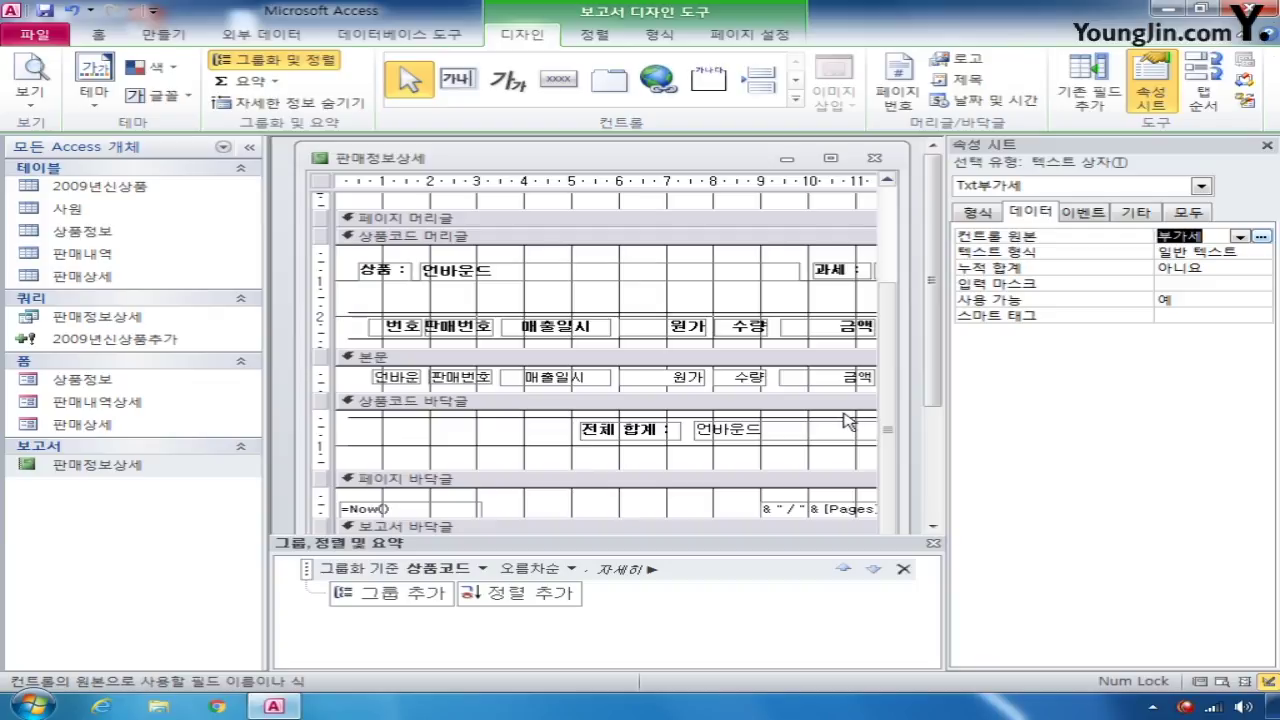
Step: Add a conditional formatting rule to the detail section's Txt수량 text box that makes field values greater than 5 bold
{"action": "left_click", "coordinate": [748, 378]}
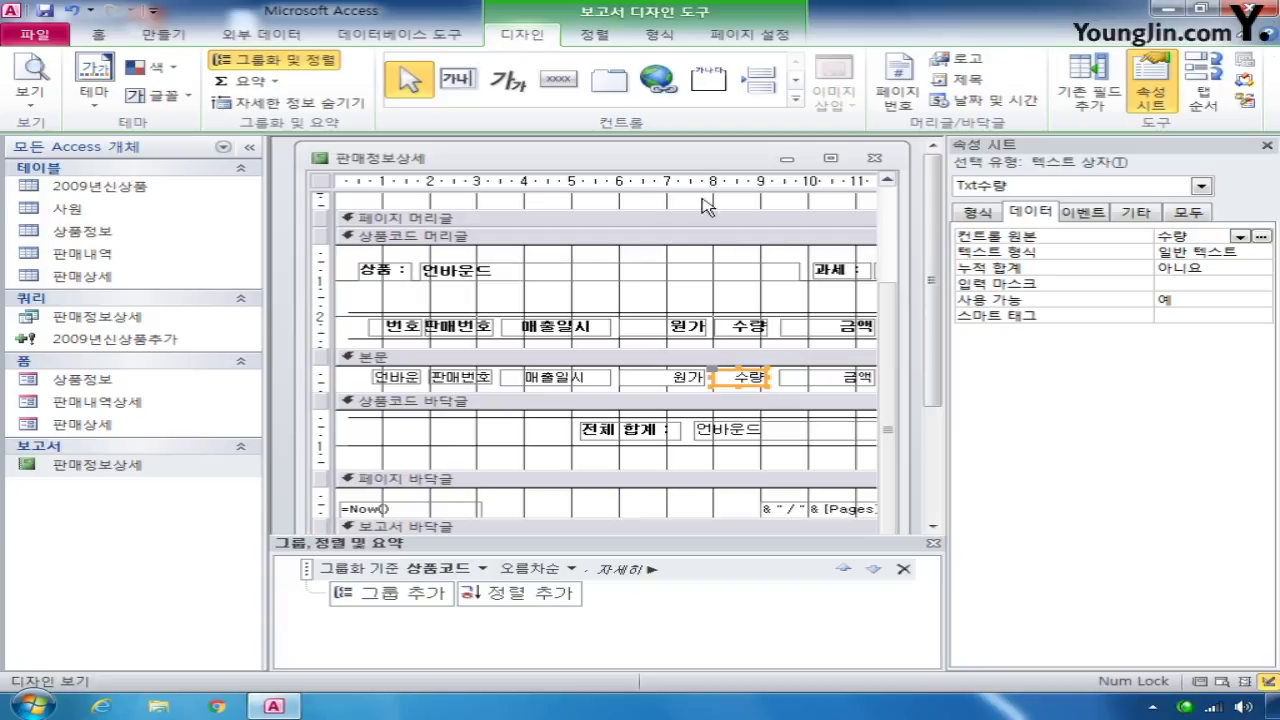
{"action": "left_click", "coordinate": [658, 35]}
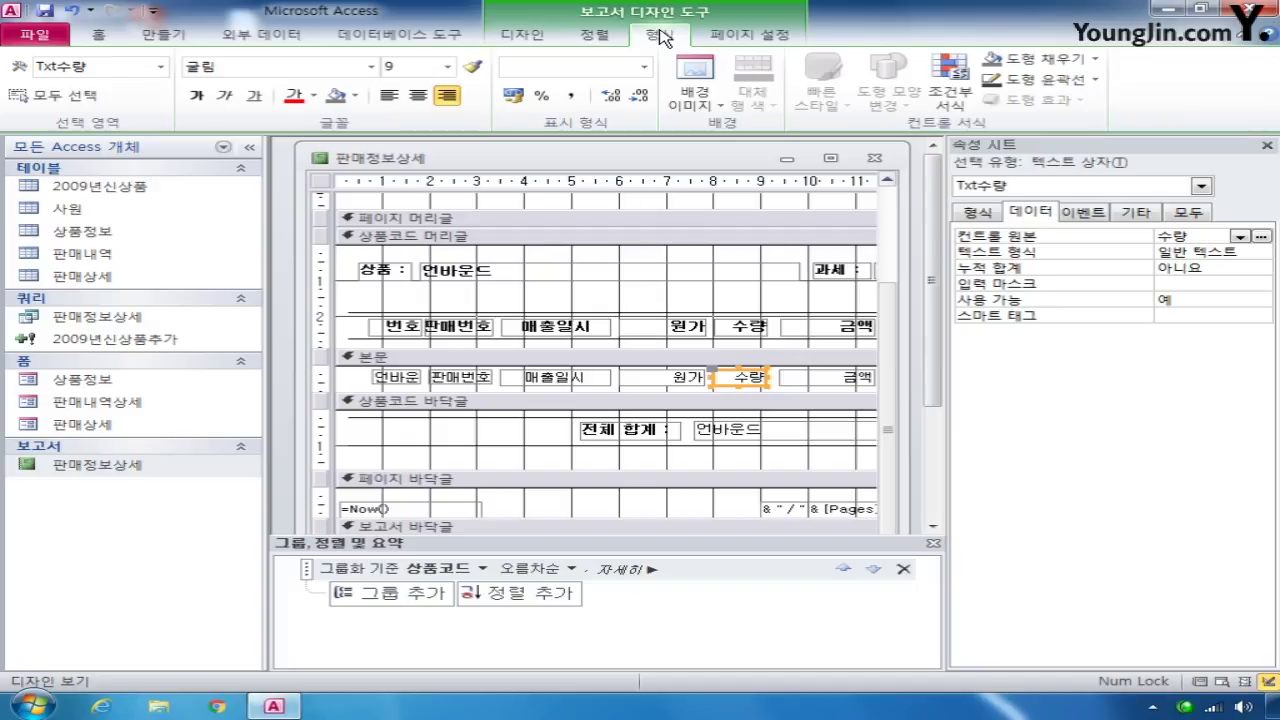
{"action": "left_click", "coordinate": [955, 98]}
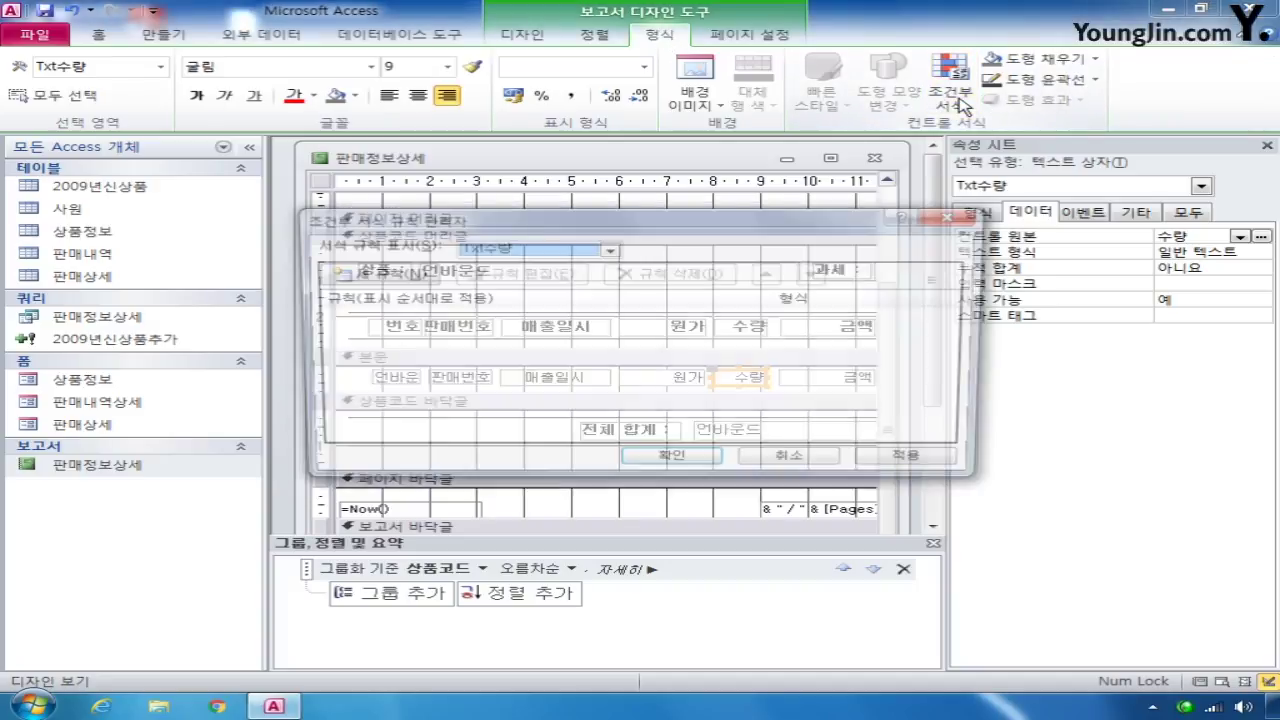
{"action": "left_click", "coordinate": [405, 276]}
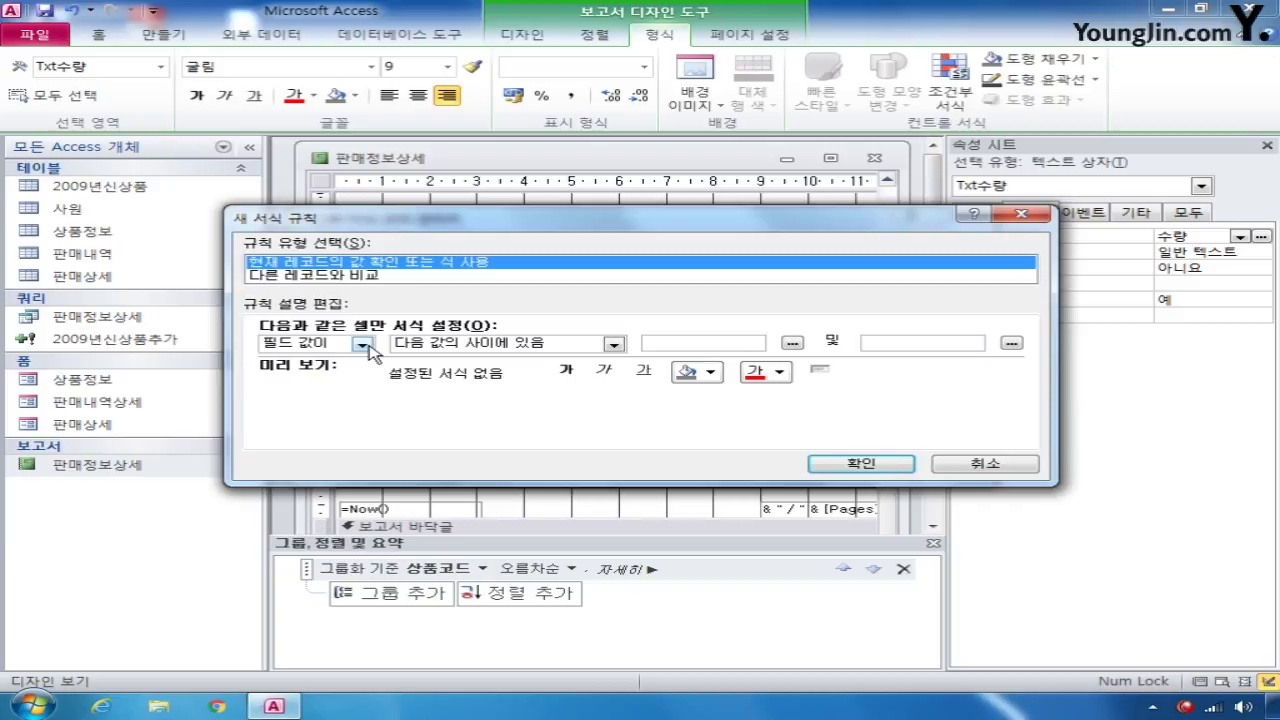
{"action": "left_click", "coordinate": [614, 344]}
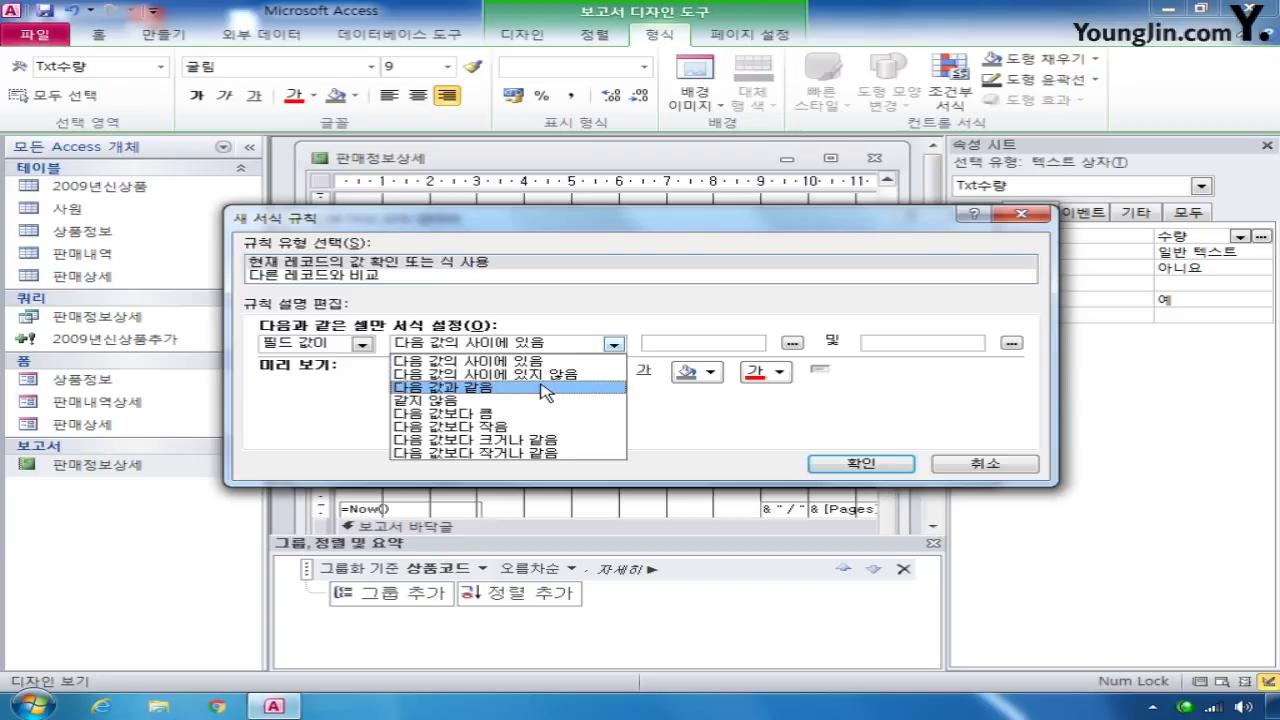
{"action": "left_click", "coordinate": [515, 414]}
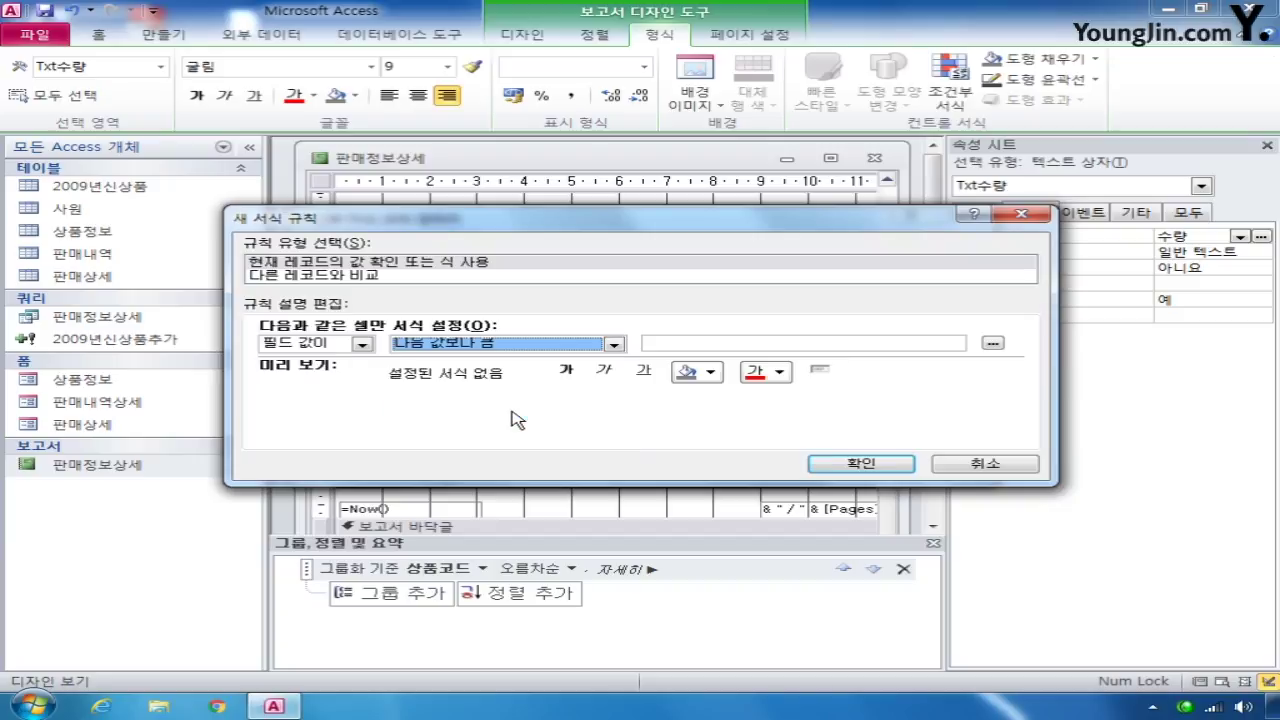
{"action": "left_click", "coordinate": [711, 343]}
{"action": "type", "text": "5"}
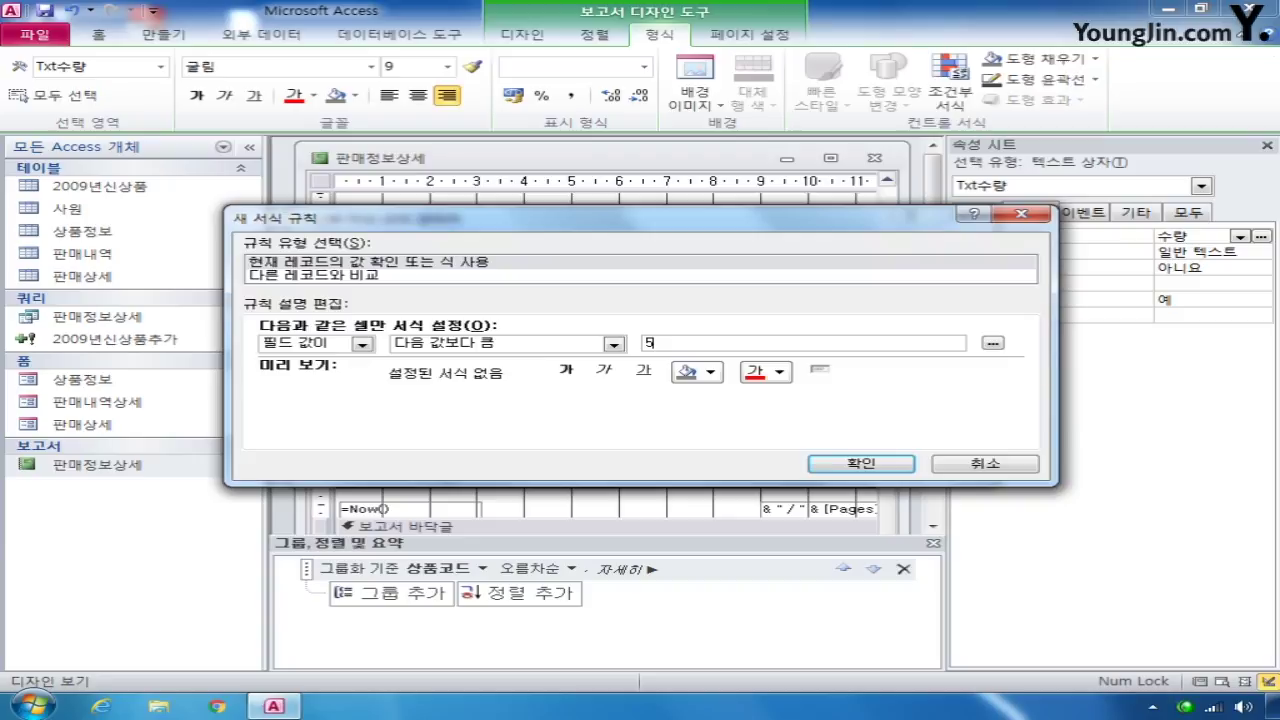
{"action": "left_click", "coordinate": [566, 372]}
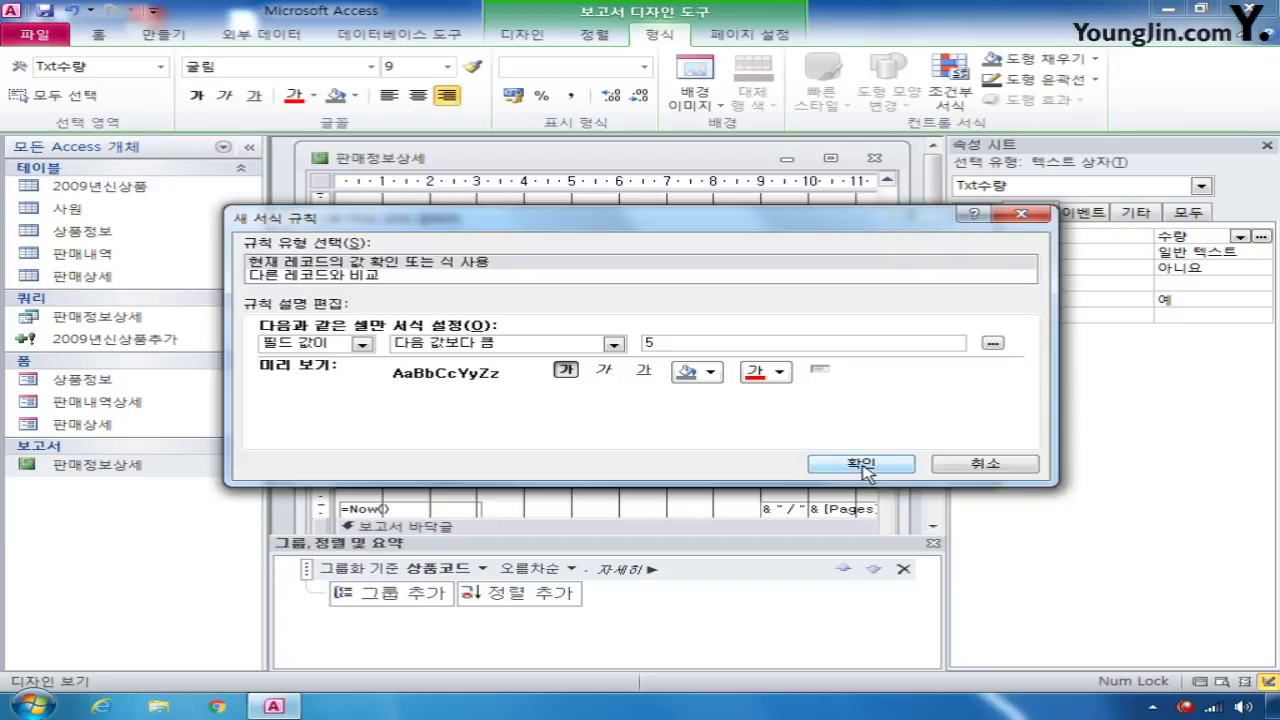
{"action": "left_click", "coordinate": [861, 466]}
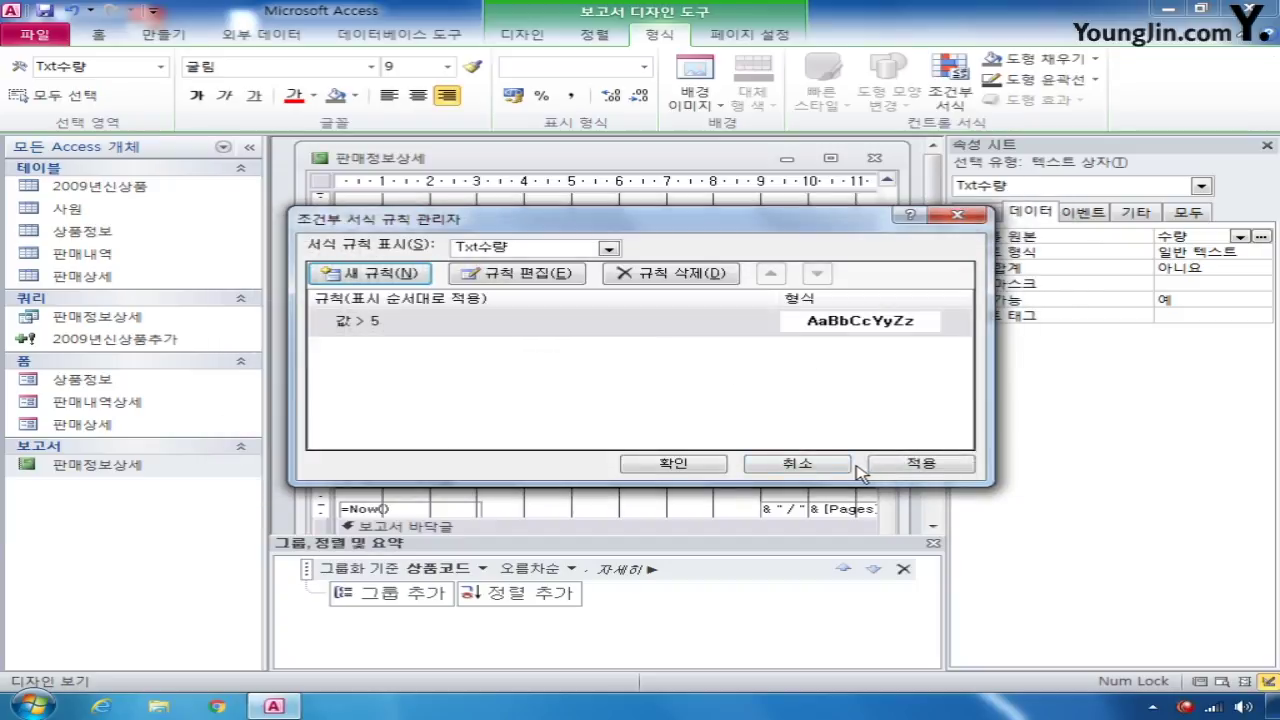
{"action": "left_click", "coordinate": [675, 464]}
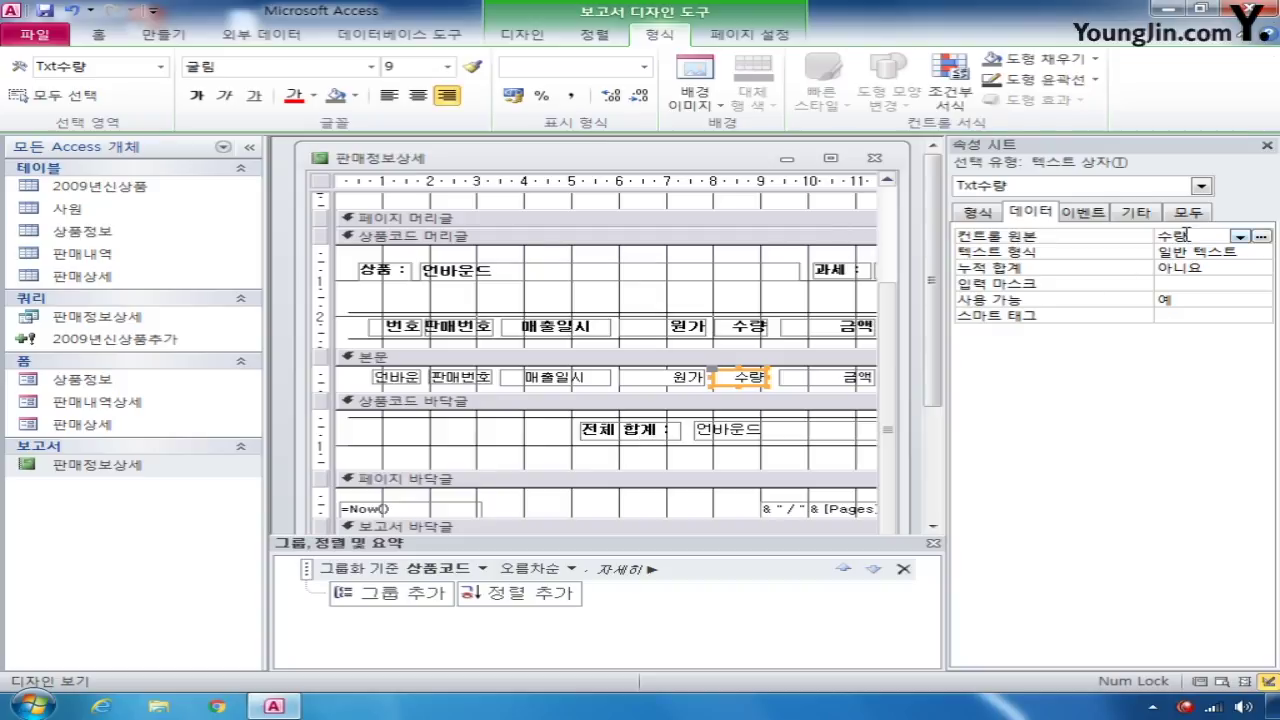
Step: Set the control source of Txt상품표시 in the 상품코드 header to =[상품명] & "(" & [상품코드] & ")"
{"action": "left_click", "coordinate": [1201, 186]}
{"action": "left_click", "coordinate": [1149, 225]}
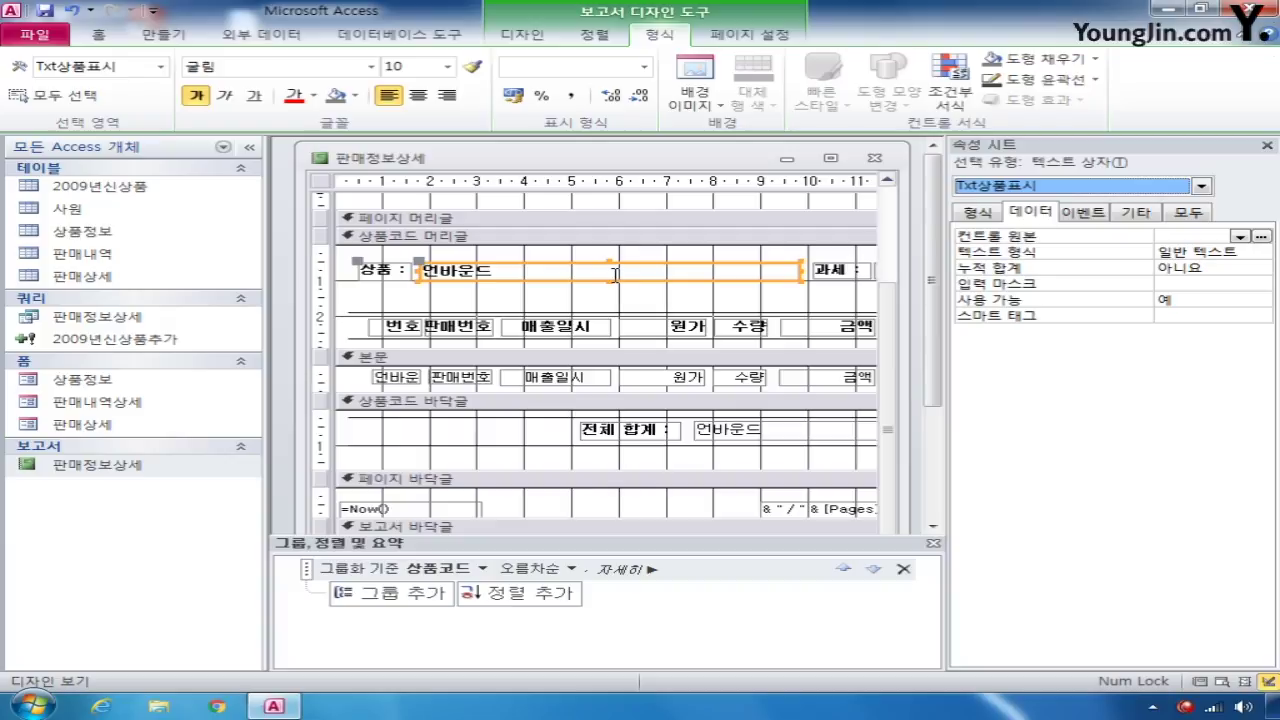
{"action": "left_click", "coordinate": [1160, 248]}
{"action": "right_click", "coordinate": [1160, 248]}
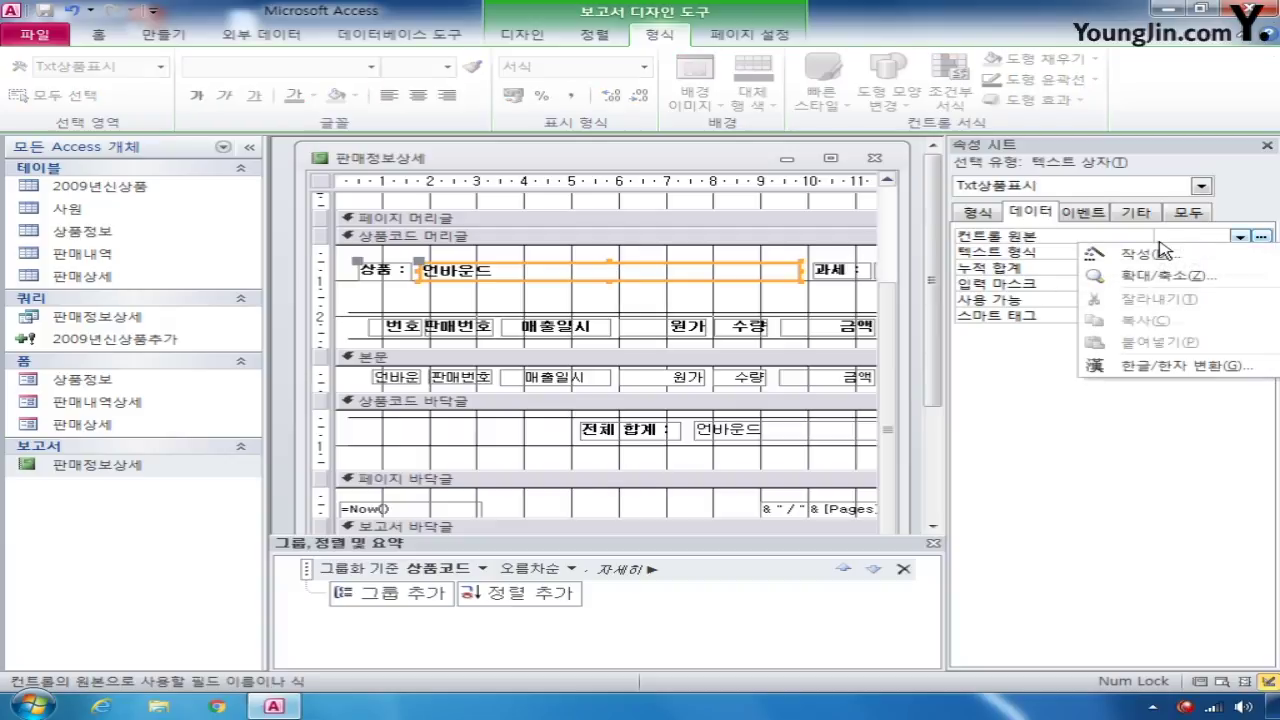
{"action": "left_click", "coordinate": [1161, 277]}
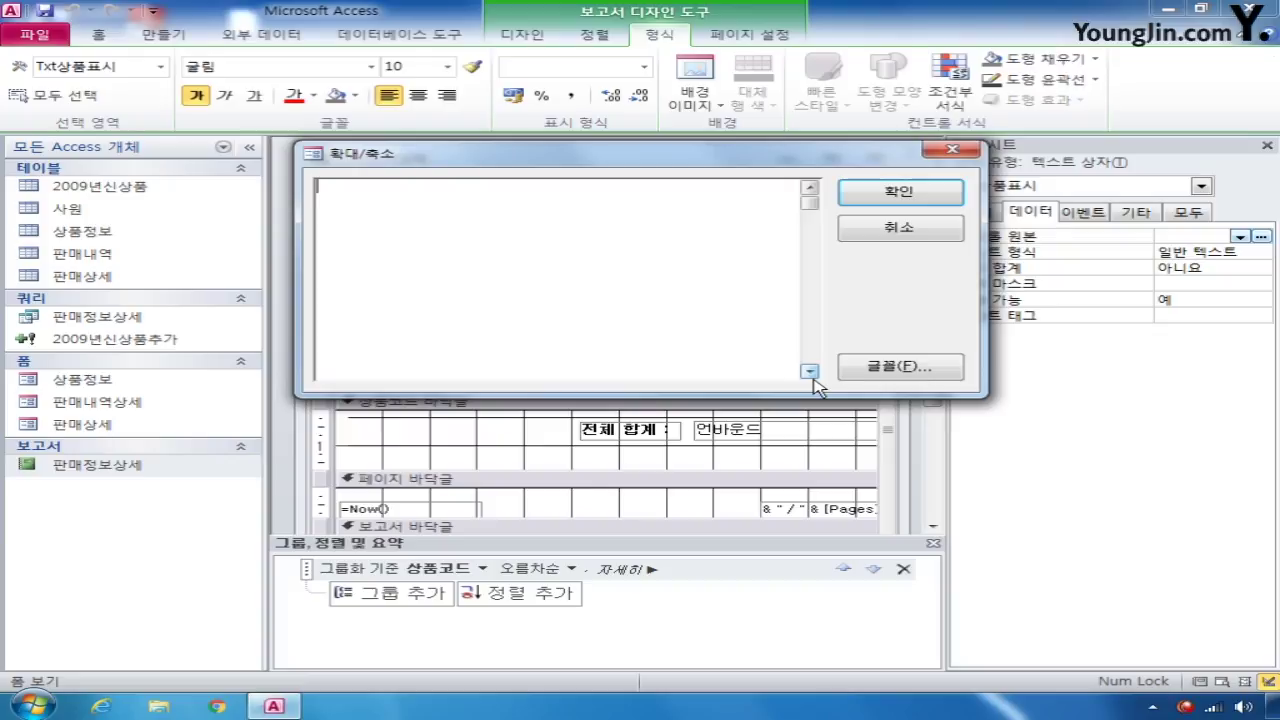
{"action": "type", "text": "="}
{"action": "type", "text": "[t"}
{"action": "type", "text": "kdvnaaud"}
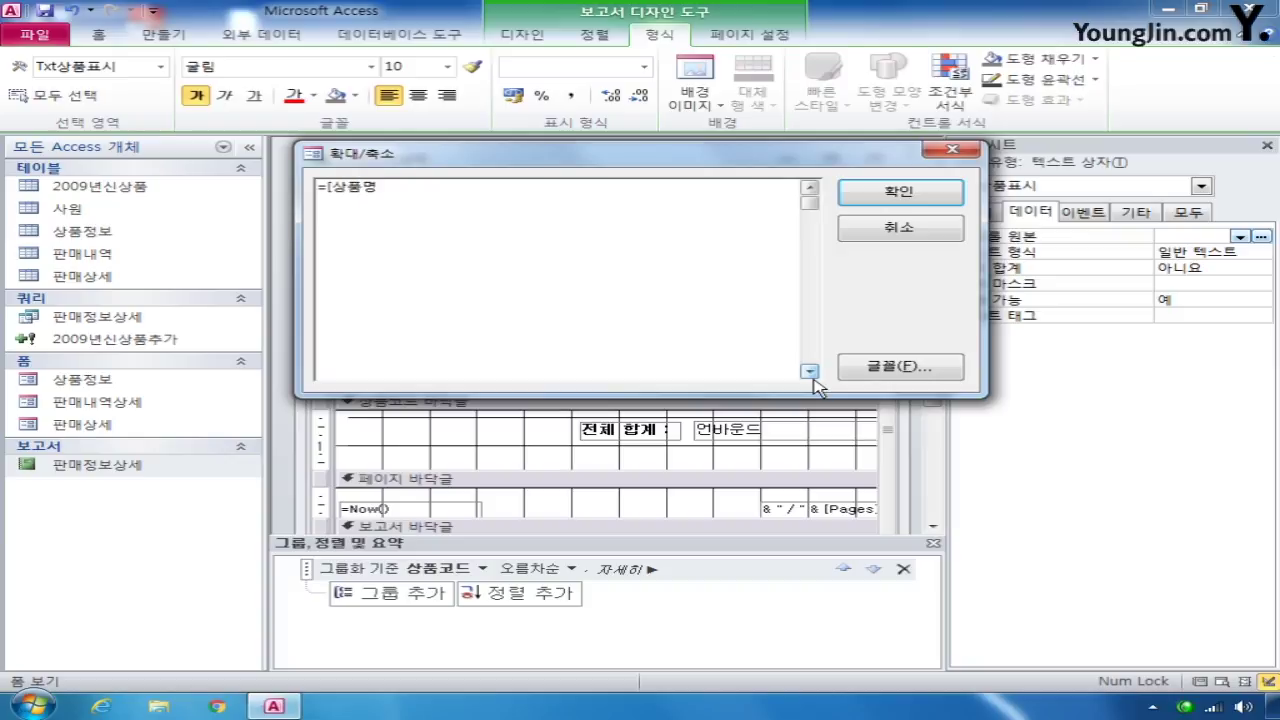
{"action": "type", "text": "] & \""}
{"action": "type", "text": "(\" & [상푸"}
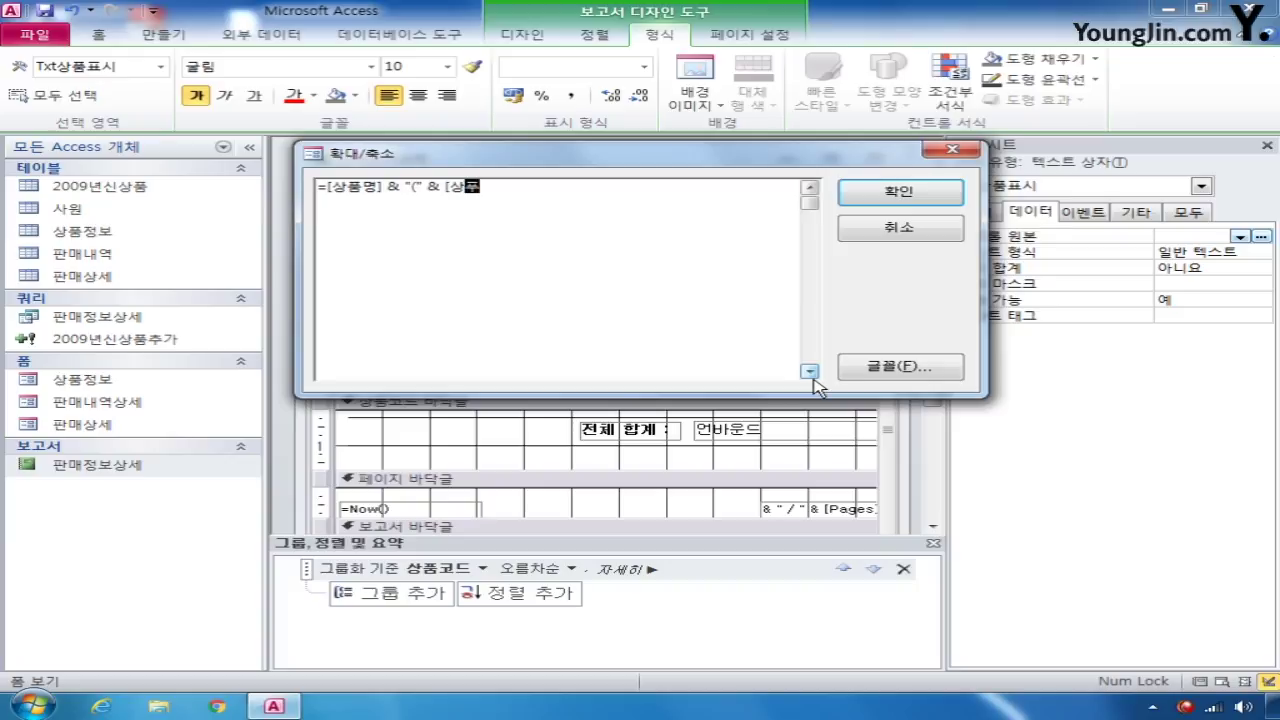
{"action": "type", "text": "코드] & \")\""}
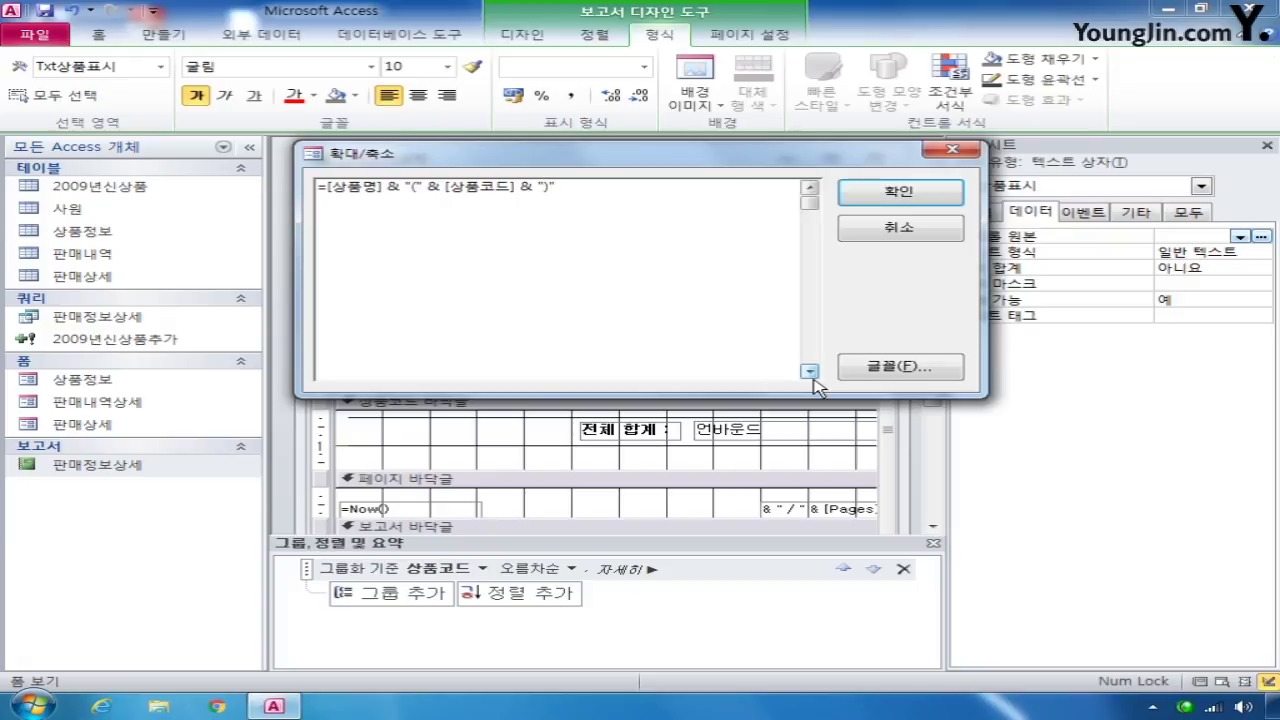
{"action": "left_click", "coordinate": [851, 194]}
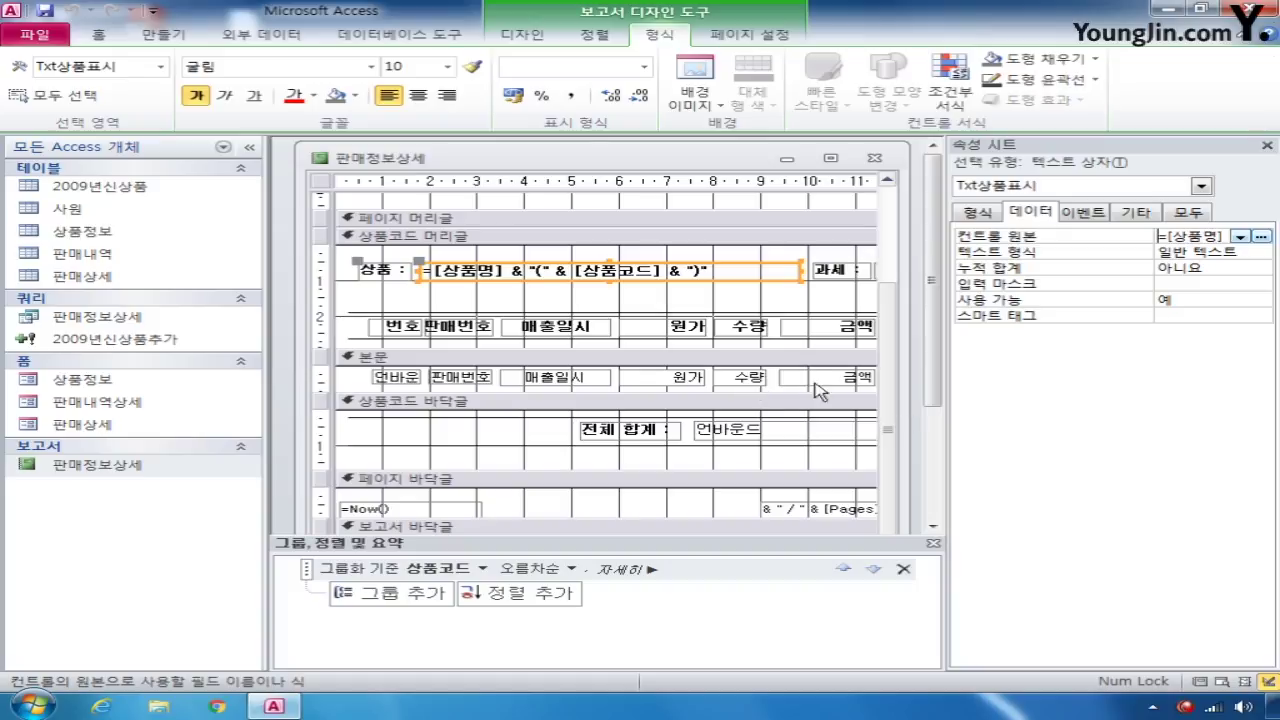
Step: Set the Txt번호 text box's control source to =1 and its running sum (누적 합계) to 그룹
{"action": "left_click", "coordinate": [1197, 187]}
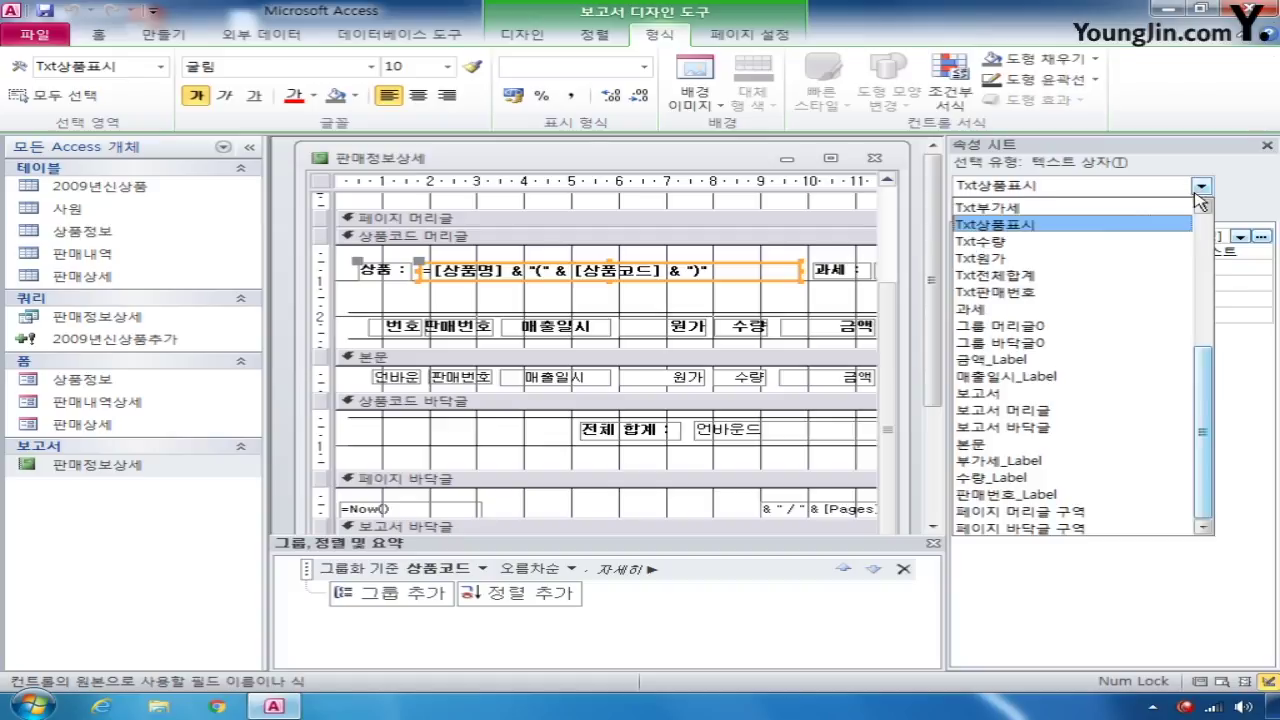
{"action": "scroll", "coordinate": [1207, 362], "scroll_direction": "up", "scroll_amount": 5}
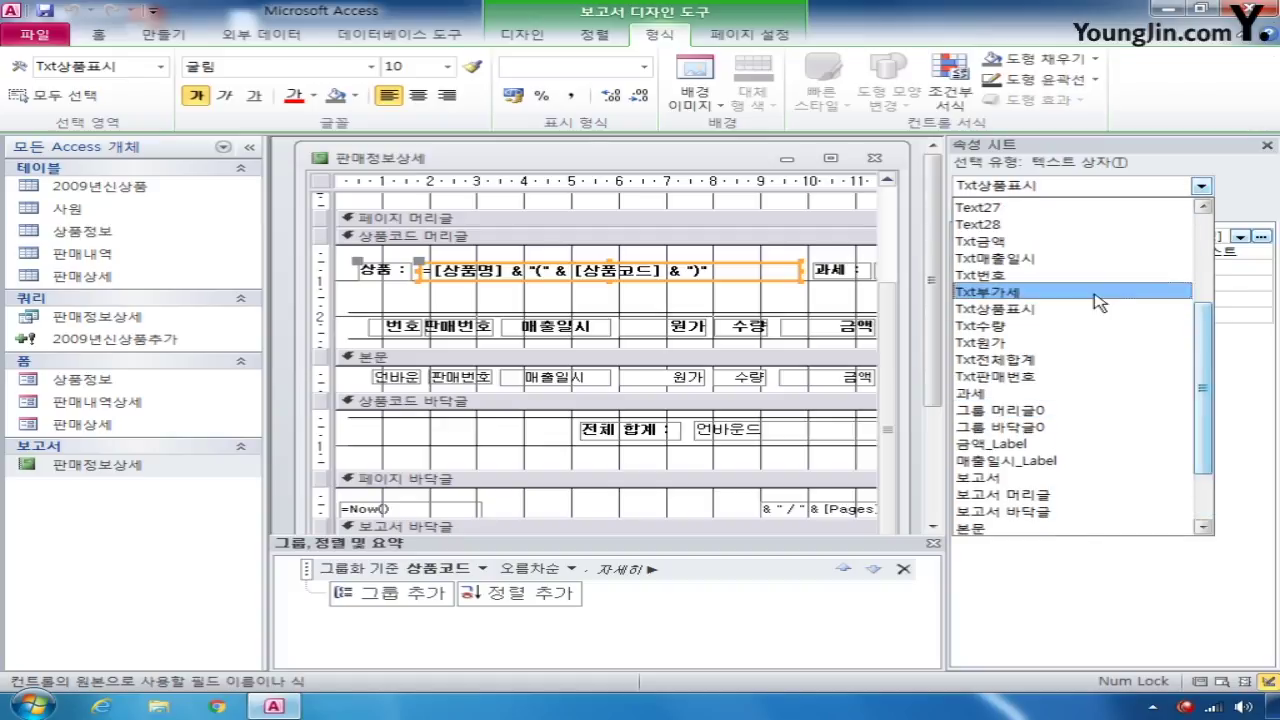
{"action": "left_click", "coordinate": [1009, 291]}
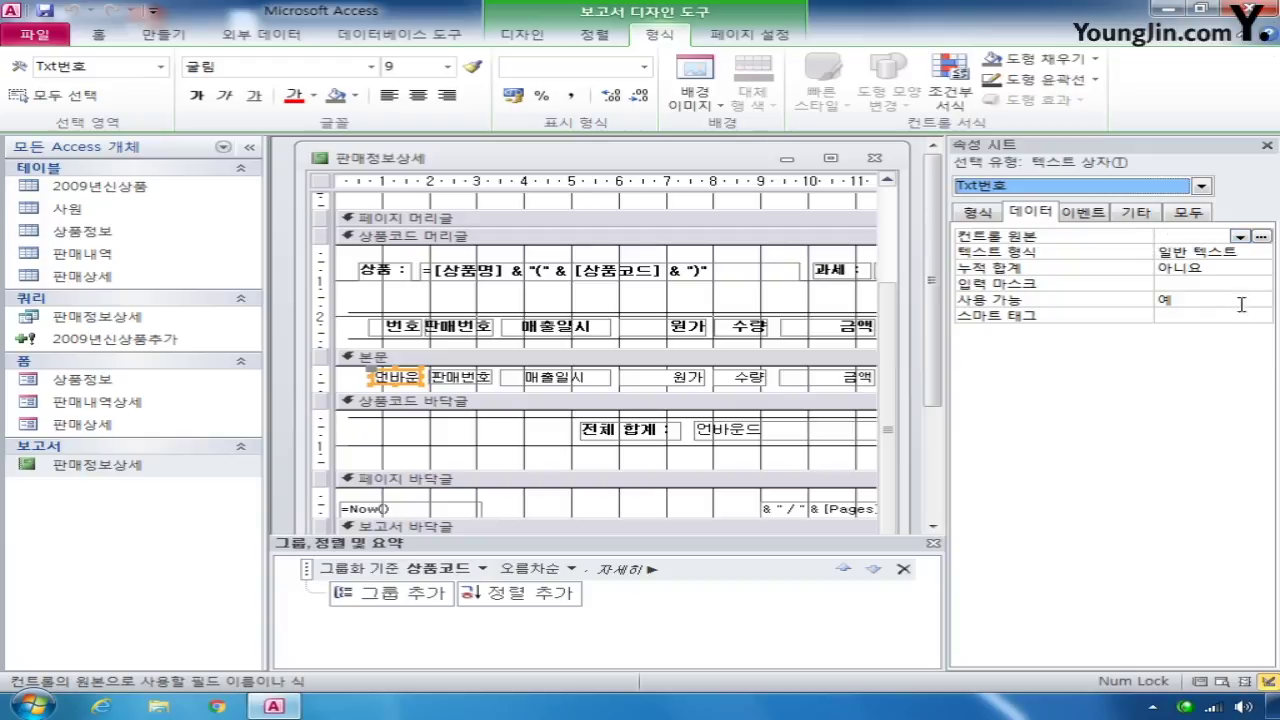
{"action": "left_click", "coordinate": [1186, 238]}
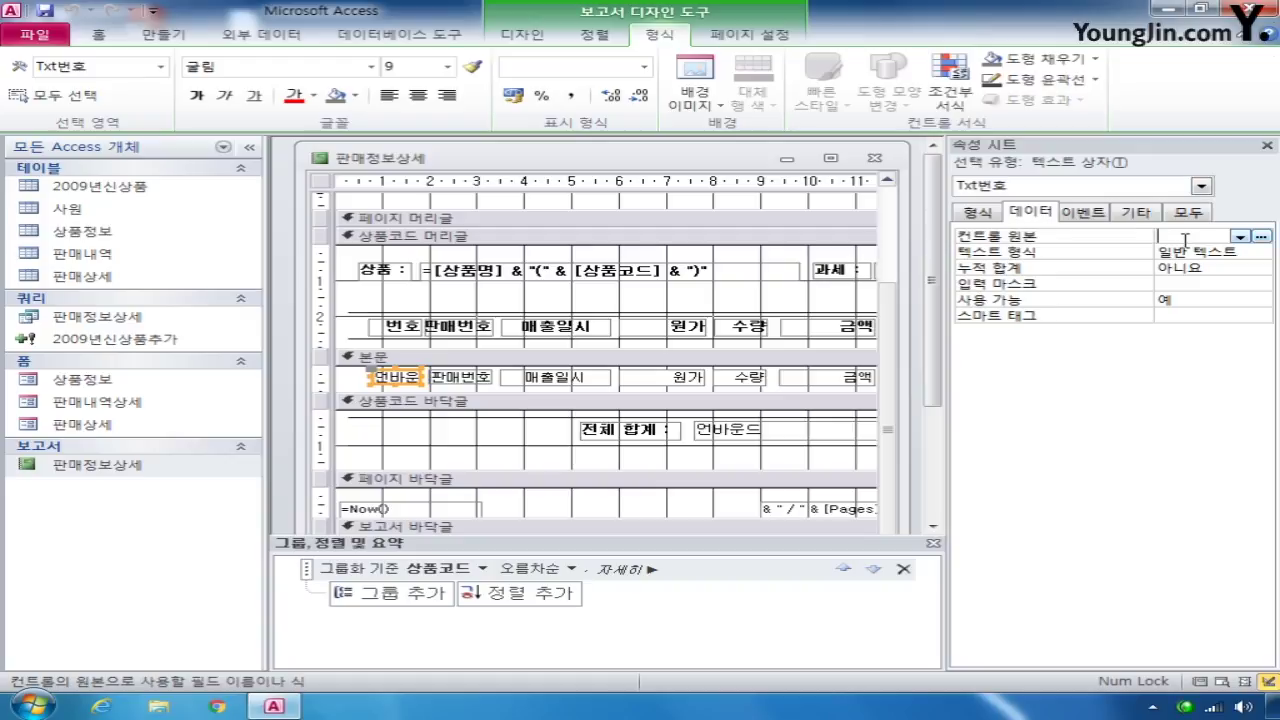
{"action": "type", "text": "=1"}
{"action": "left_click", "coordinate": [1212, 272]}
{"action": "left_click", "coordinate": [1262, 272]}
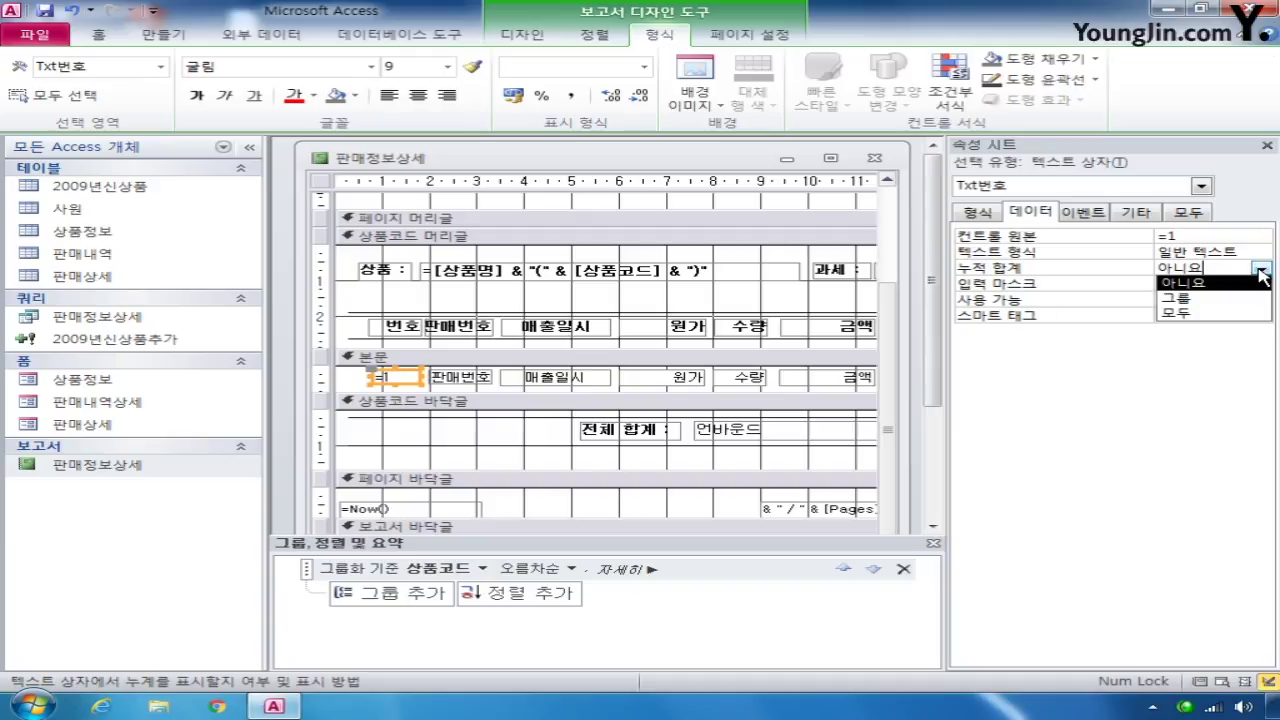
{"action": "left_click", "coordinate": [1198, 297]}
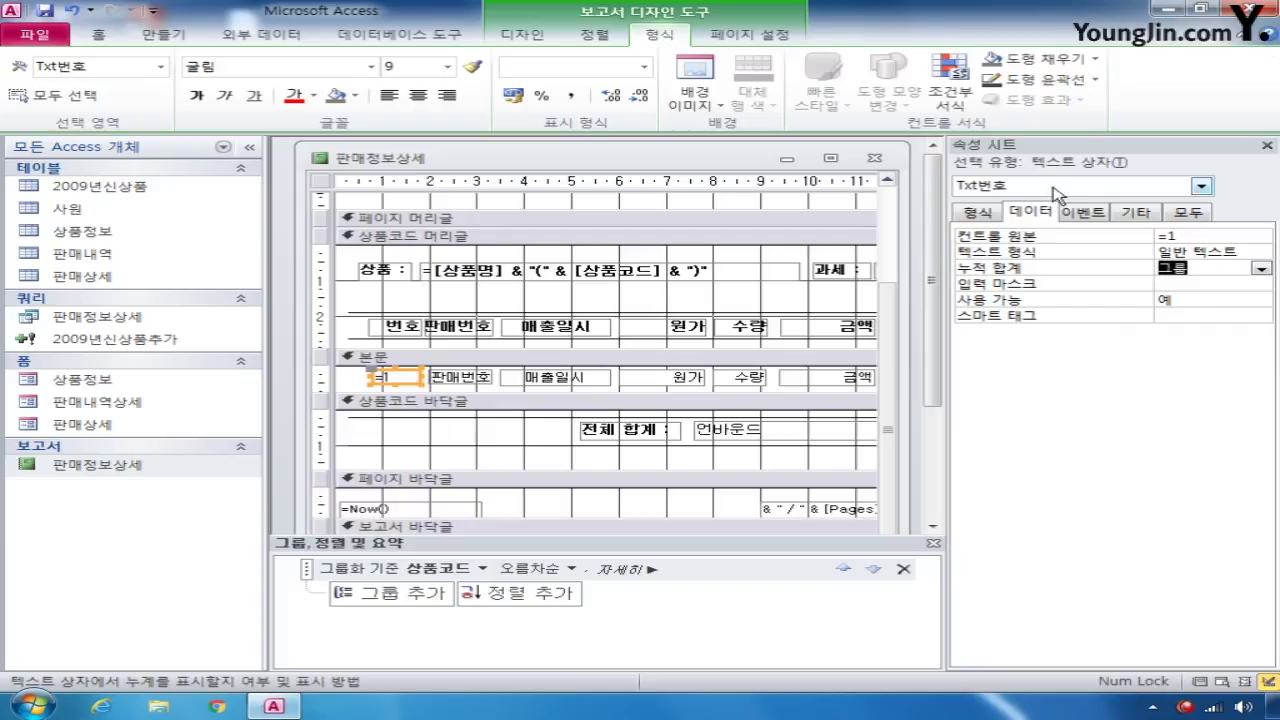
Step: Set the control source of Txt전체합계 to =Sum([금액]), and close the 판매정보상세 report with its changes saved
{"action": "left_click", "coordinate": [1200, 186]}
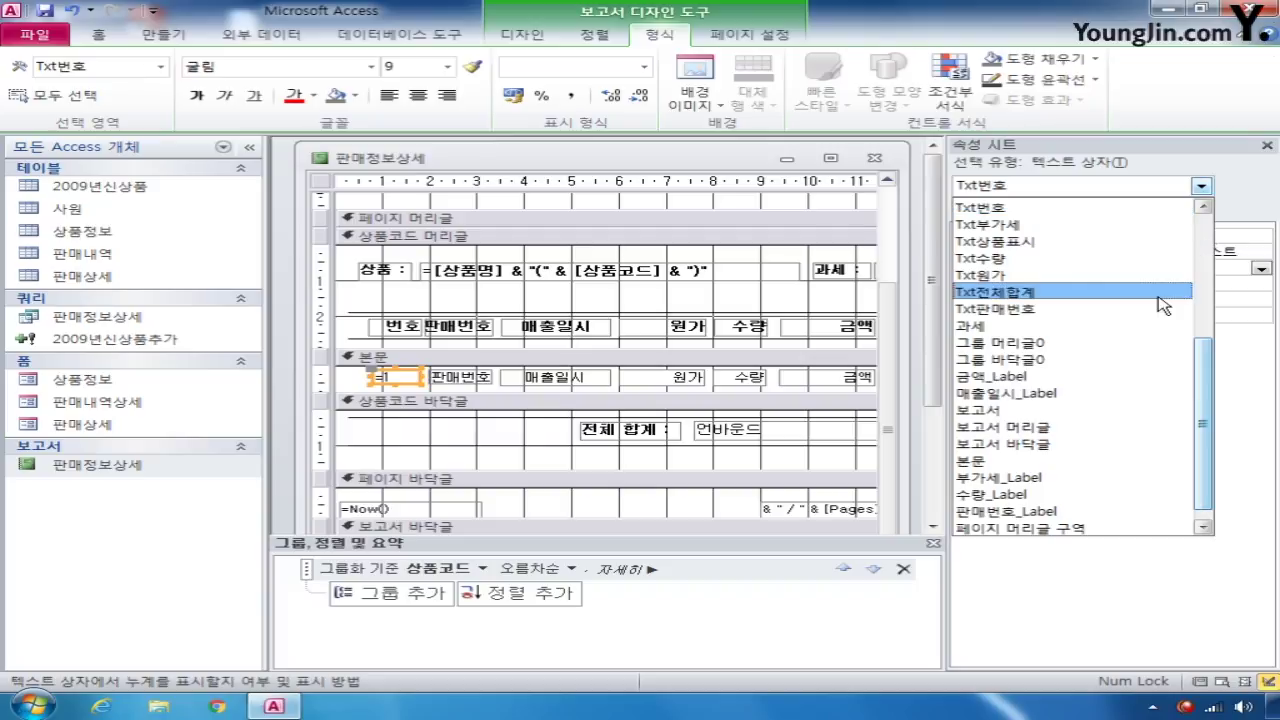
{"action": "left_click", "coordinate": [1156, 300]}
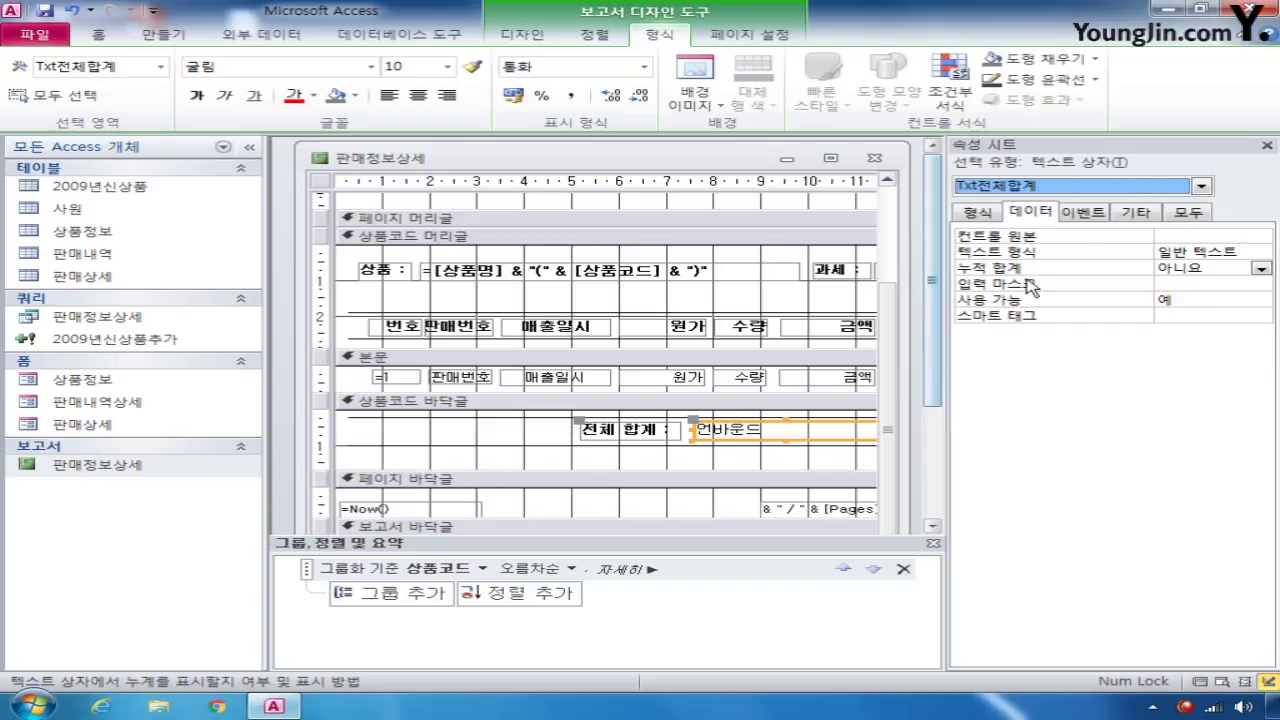
{"action": "left_click", "coordinate": [1161, 236]}
{"action": "right_click", "coordinate": [1166, 236]}
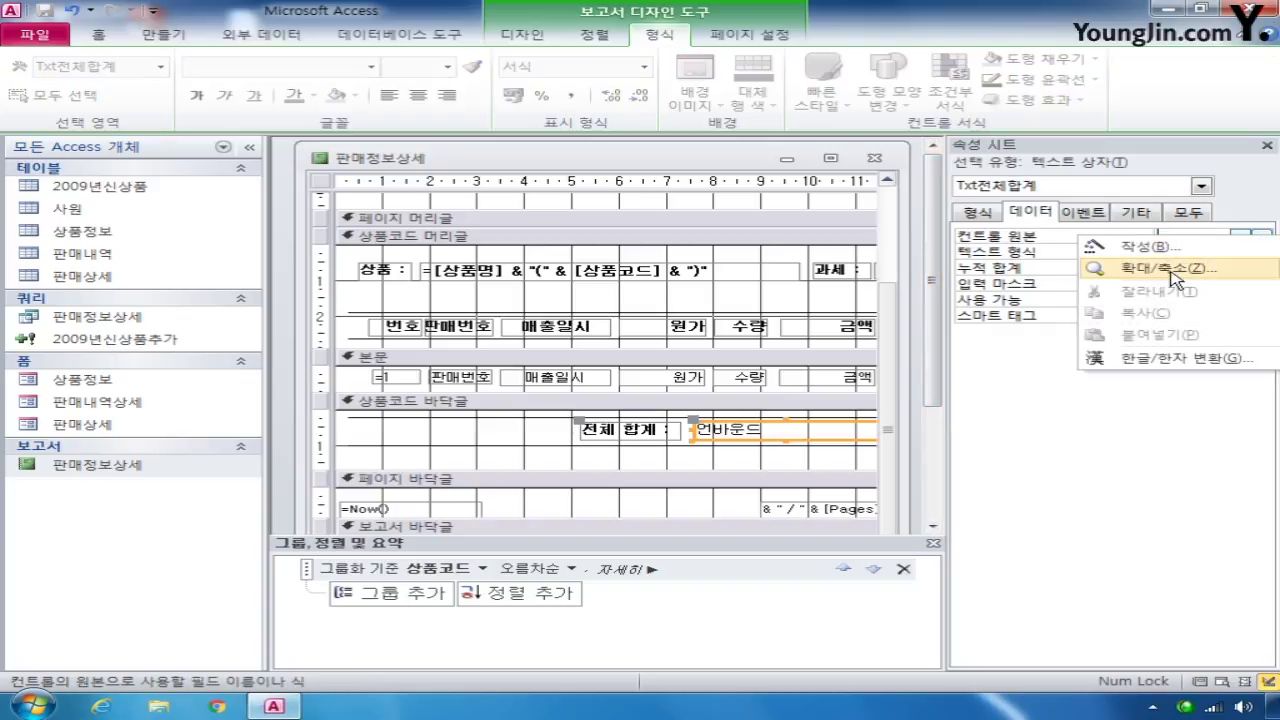
{"action": "left_click", "coordinate": [1174, 276]}
{"action": "type", "text": "="}
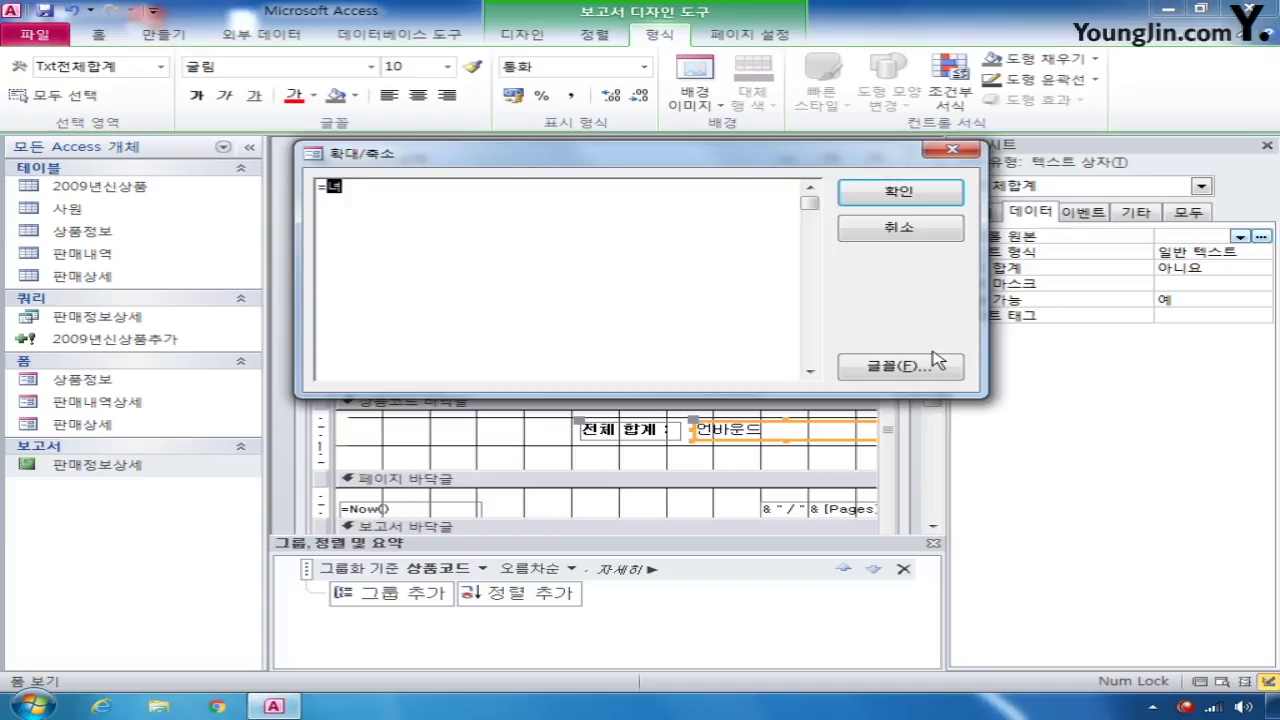
{"action": "type", "text": "sum([금액"}
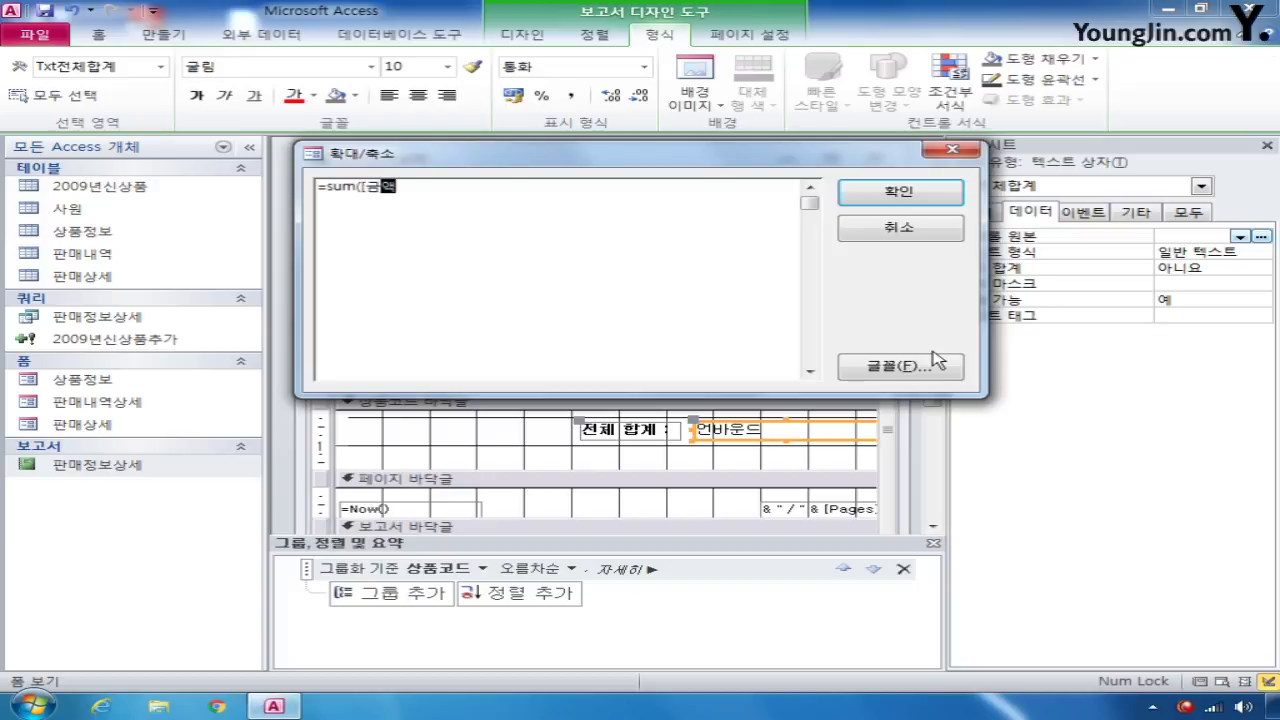
{"action": "type", "text": "])"}
{"action": "left_click", "coordinate": [880, 191]}
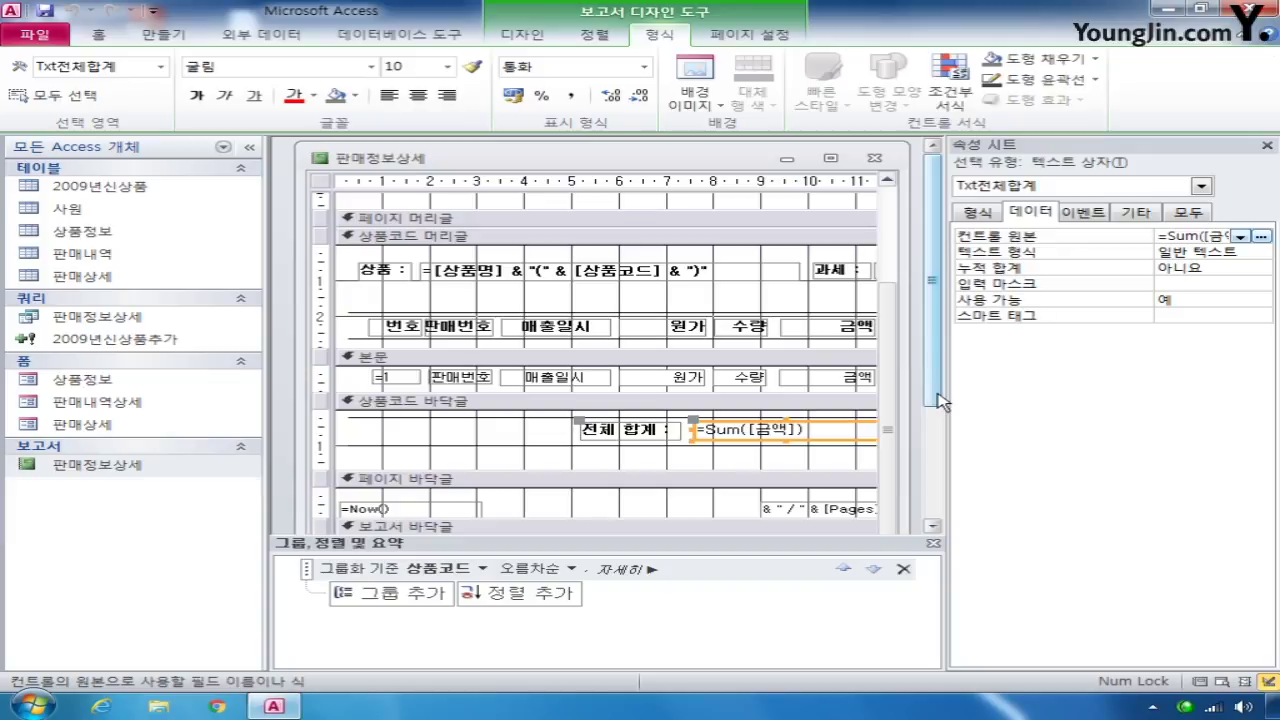
{"action": "left_click", "coordinate": [873, 158]}
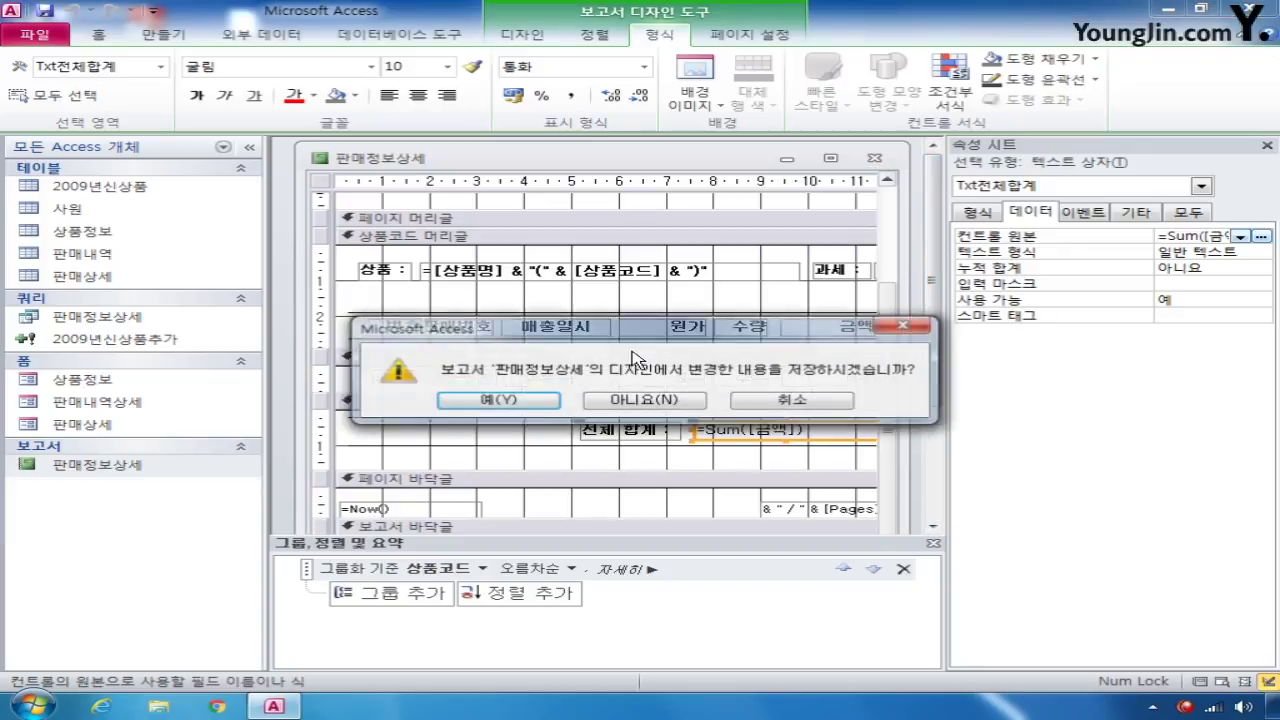
{"action": "left_click", "coordinate": [527, 399]}
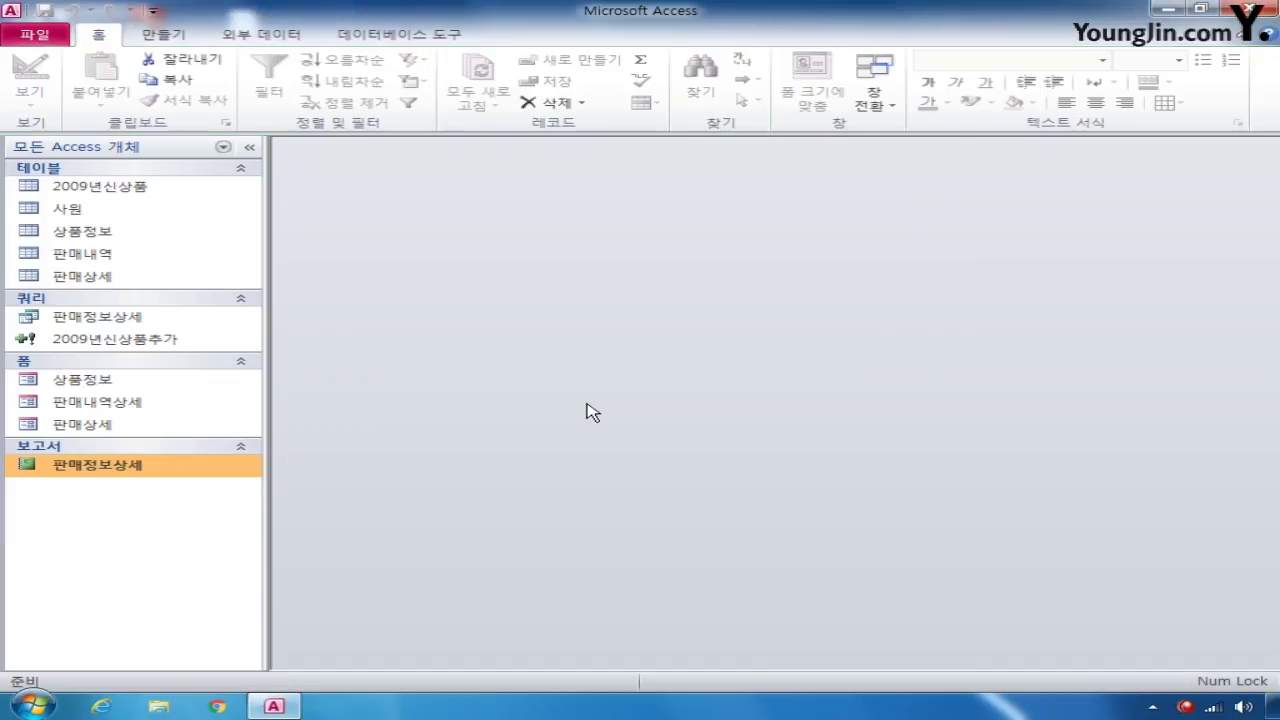
Step: Open the 상품정보 form in design view and start an On Click event procedure for the Cmd조회 button
{"action": "right_click", "coordinate": [104, 381]}
{"action": "left_click", "coordinate": [200, 437]}
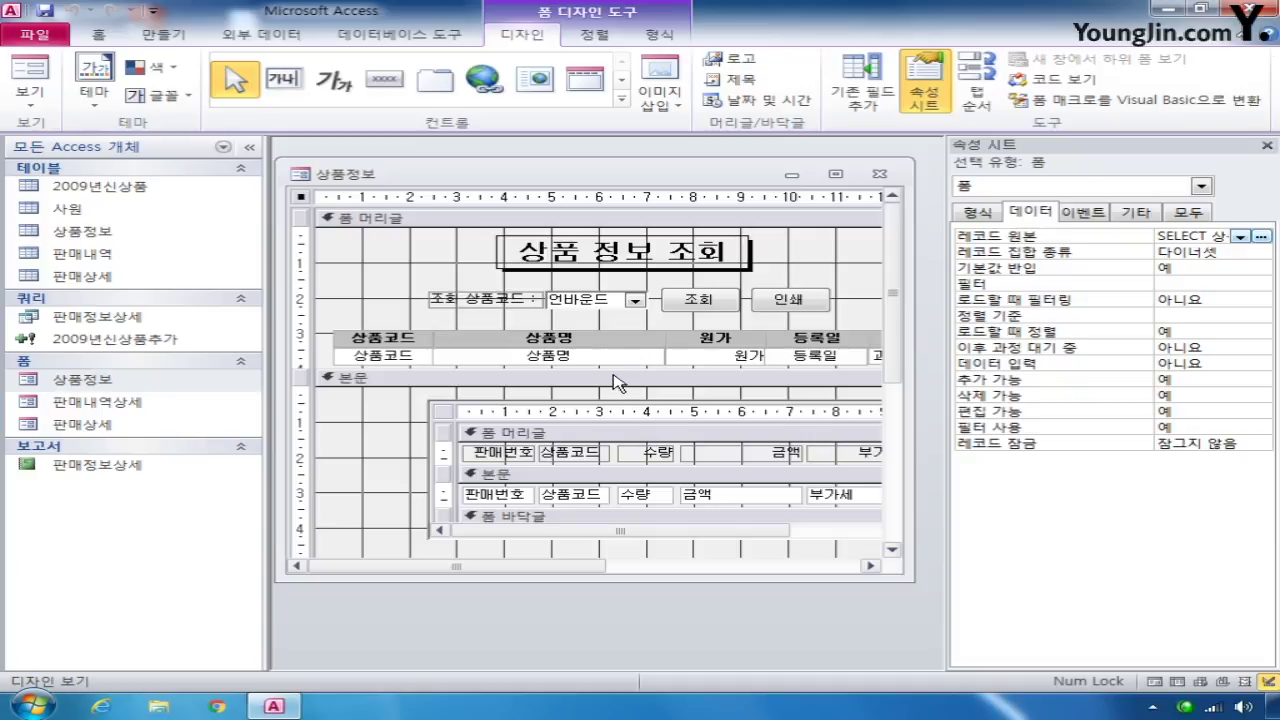
{"action": "left_click", "coordinate": [720, 296]}
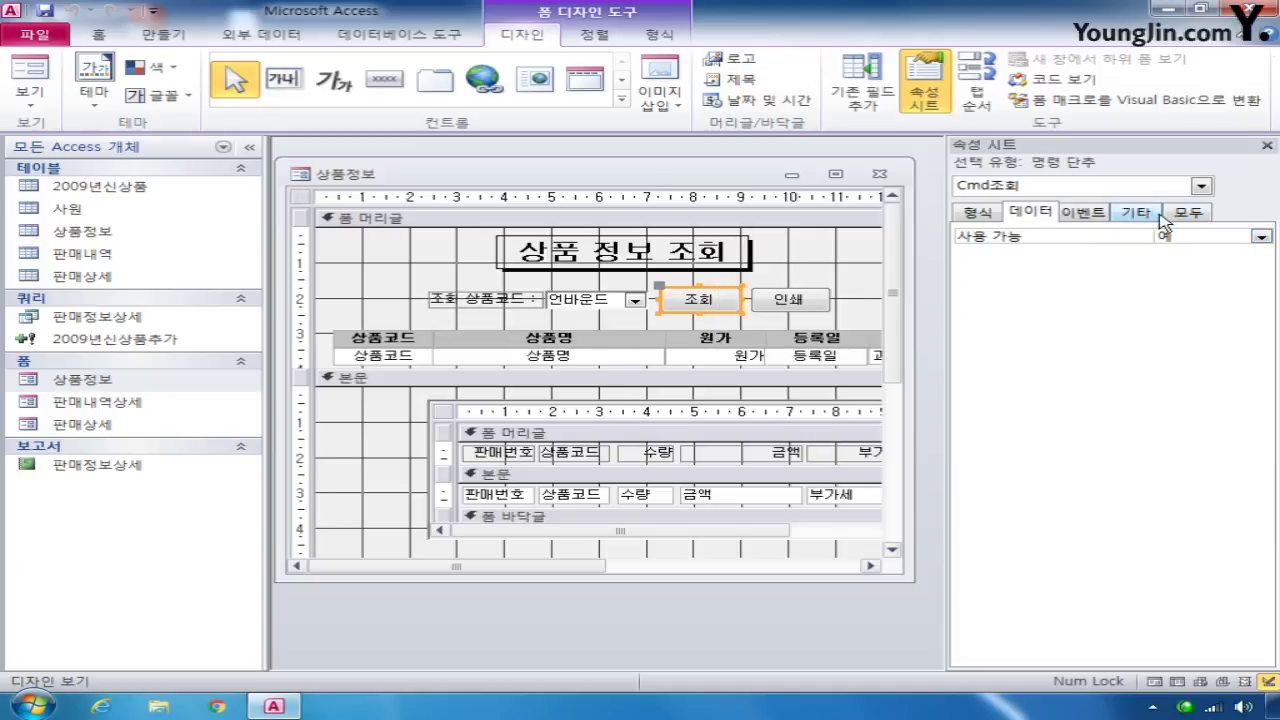
{"action": "left_click", "coordinate": [1090, 213]}
{"action": "left_click", "coordinate": [1240, 236]}
{"action": "left_click", "coordinate": [1241, 253]}
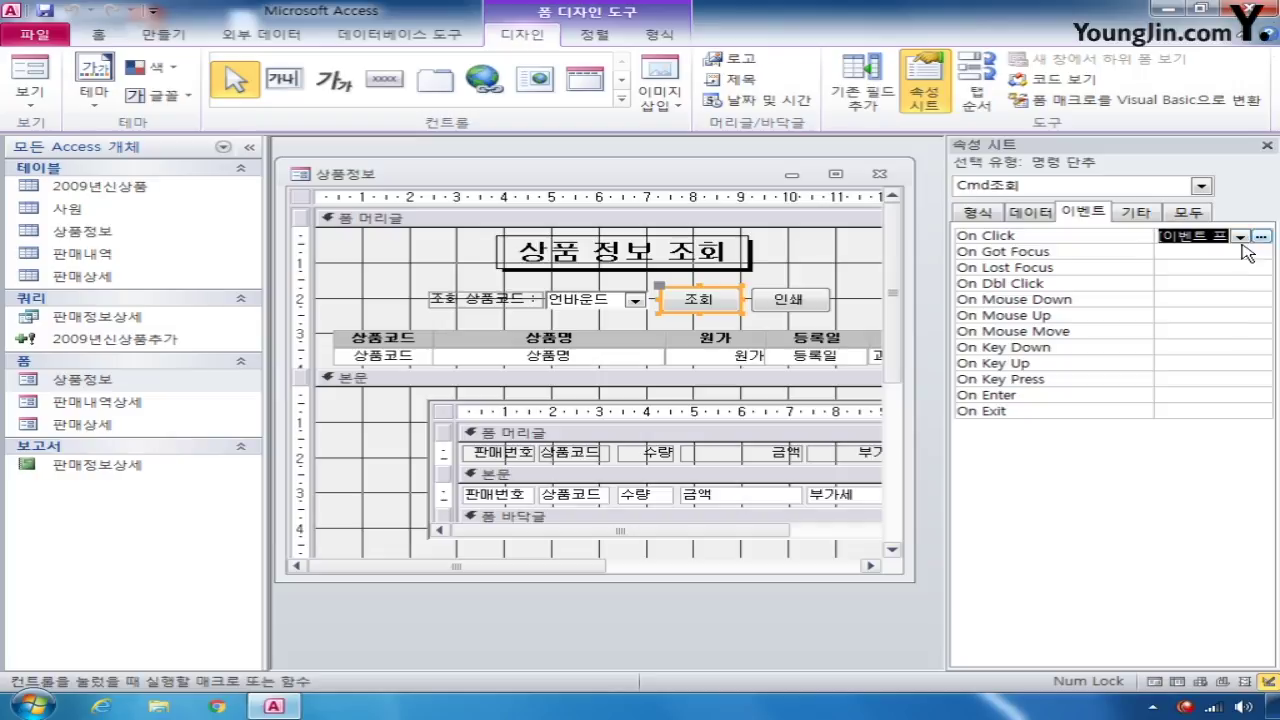
{"action": "left_click", "coordinate": [1262, 236]}
{"action": "key", "text": "Return"}
{"action": "key", "text": "Return"}
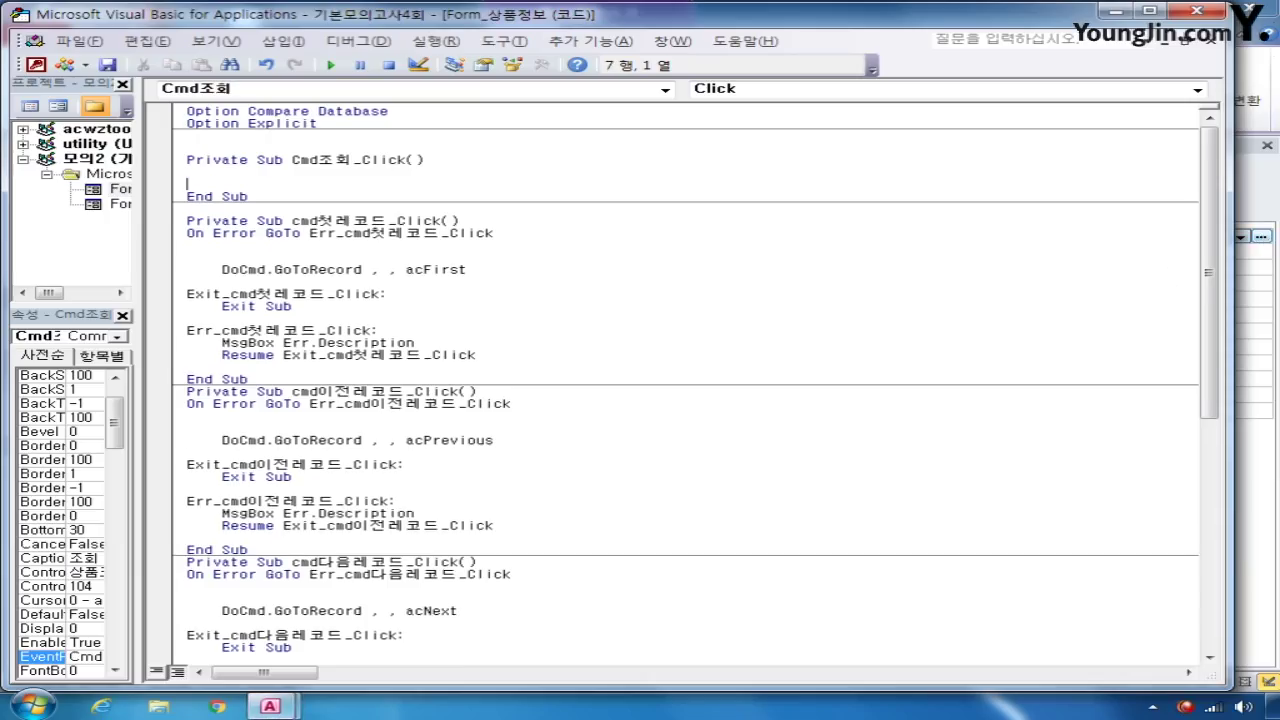
Step: In Cmd조회_Click, write the statement Me.RecordsetClone.FindFirst "상품코드 = '" & Txt상품코드 & "'"
{"action": "left_click", "coordinate": [187, 183]}
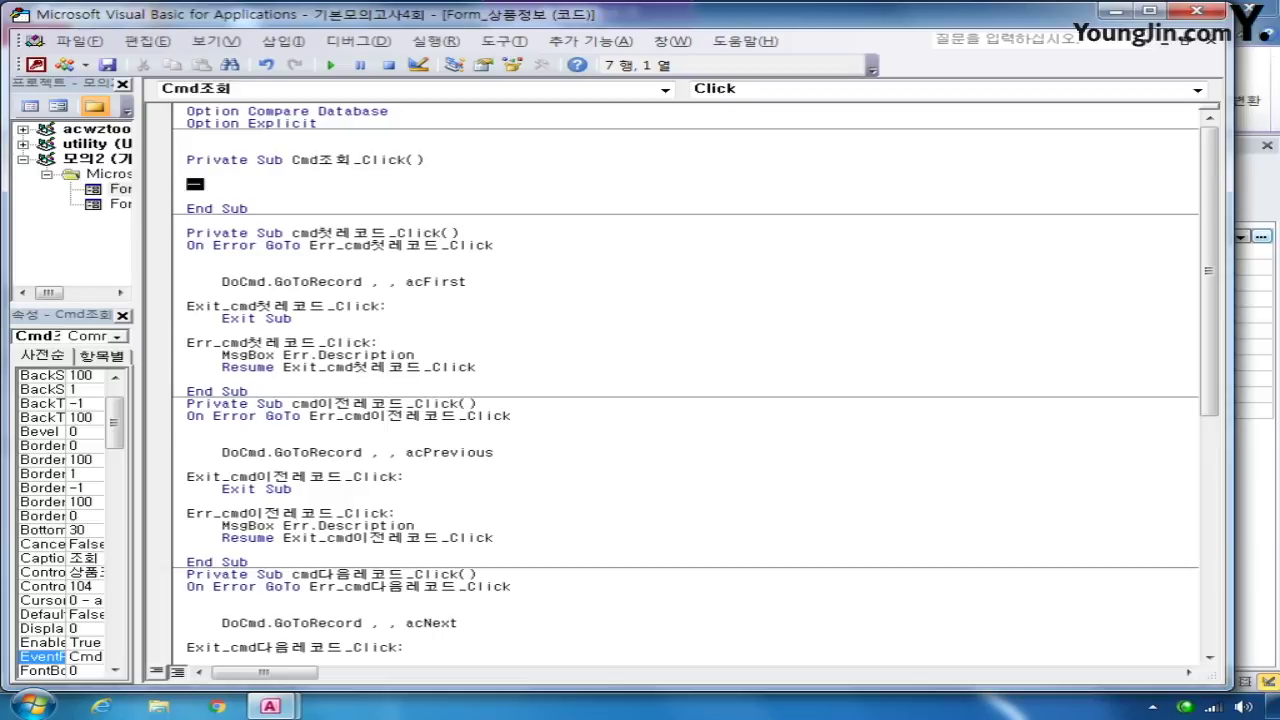
{"action": "type", "text": "me.r"}
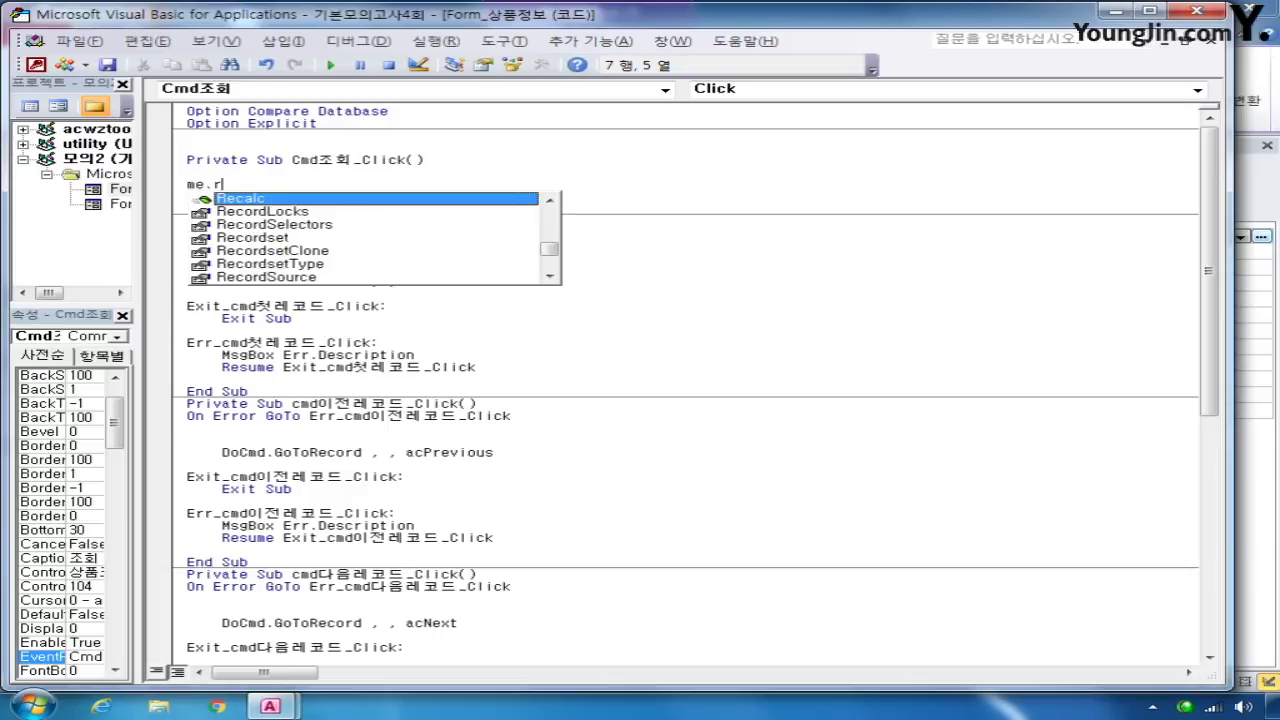
{"action": "type", "text": "ecord"}
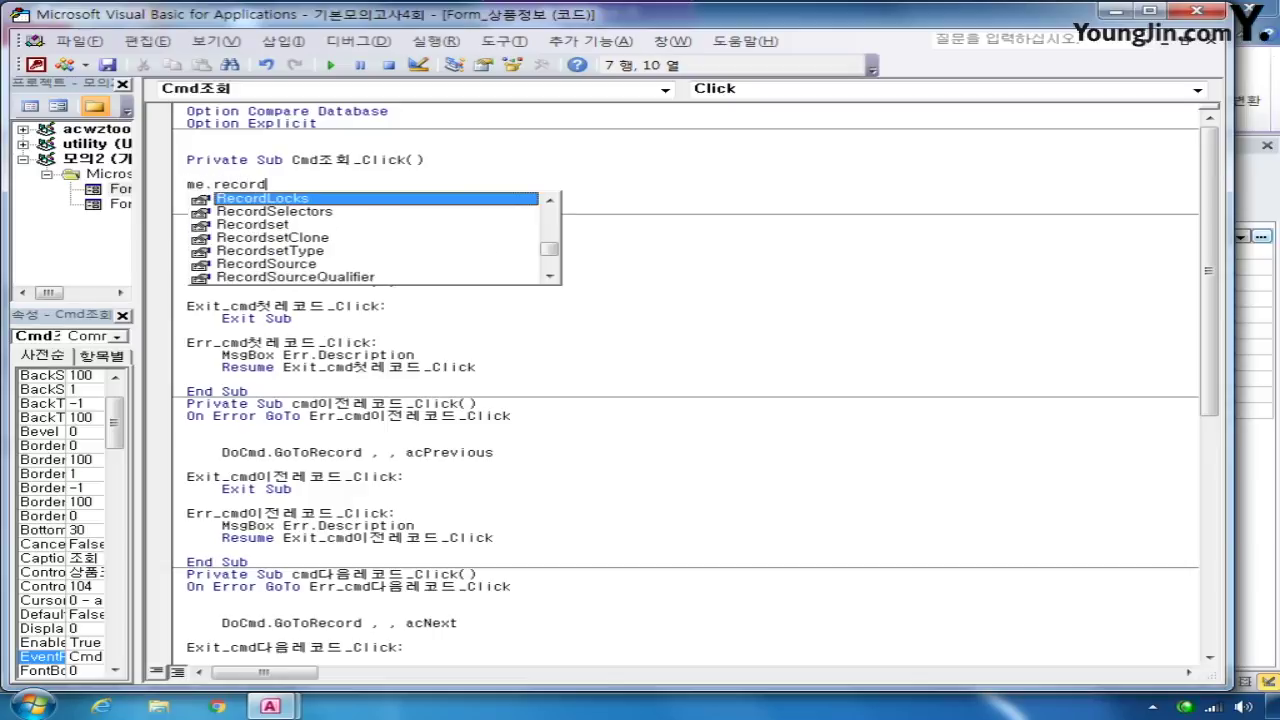
{"action": "type", "text": "s"}
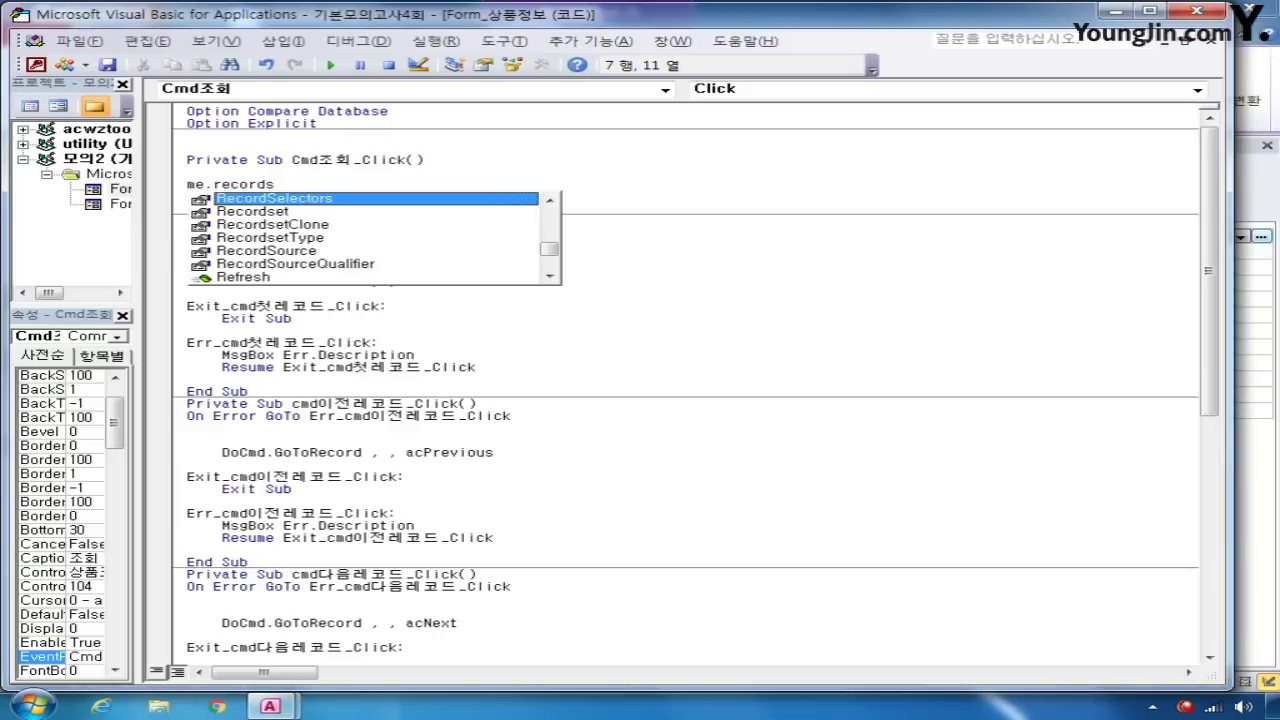
{"action": "key", "text": "Down"}
{"action": "key", "text": "Down"}
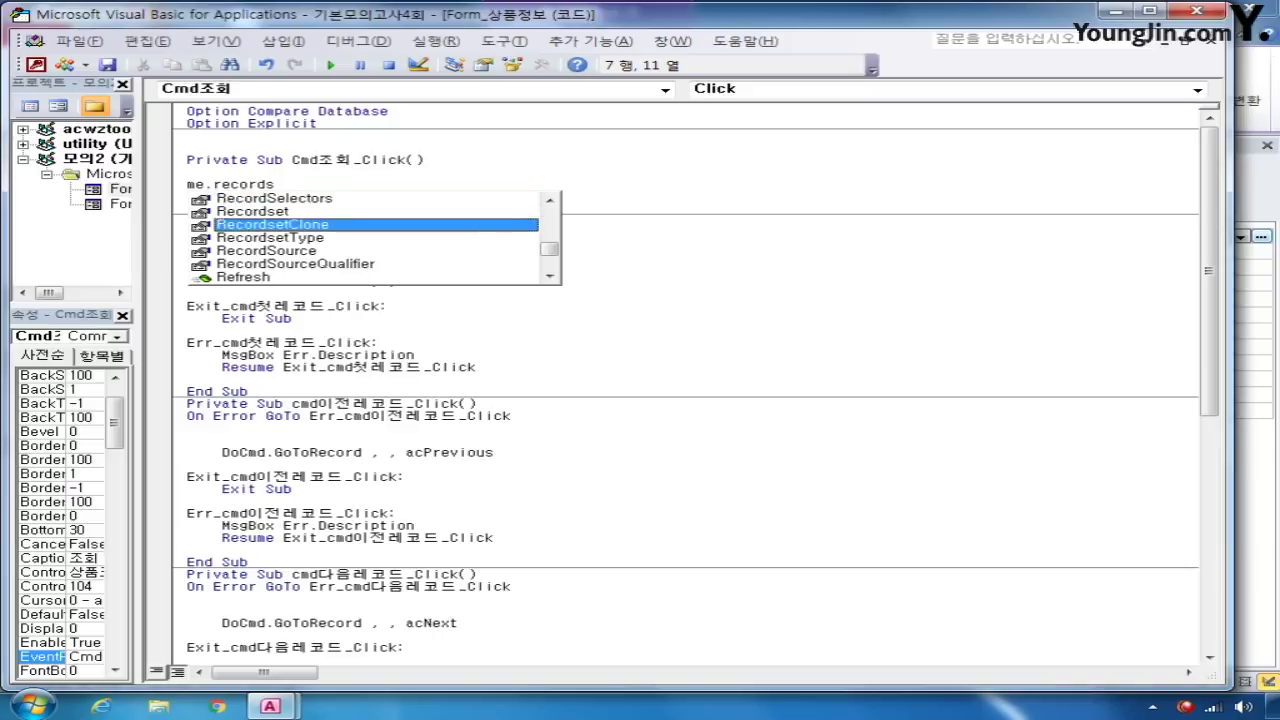
{"action": "key", "text": "Tab"}
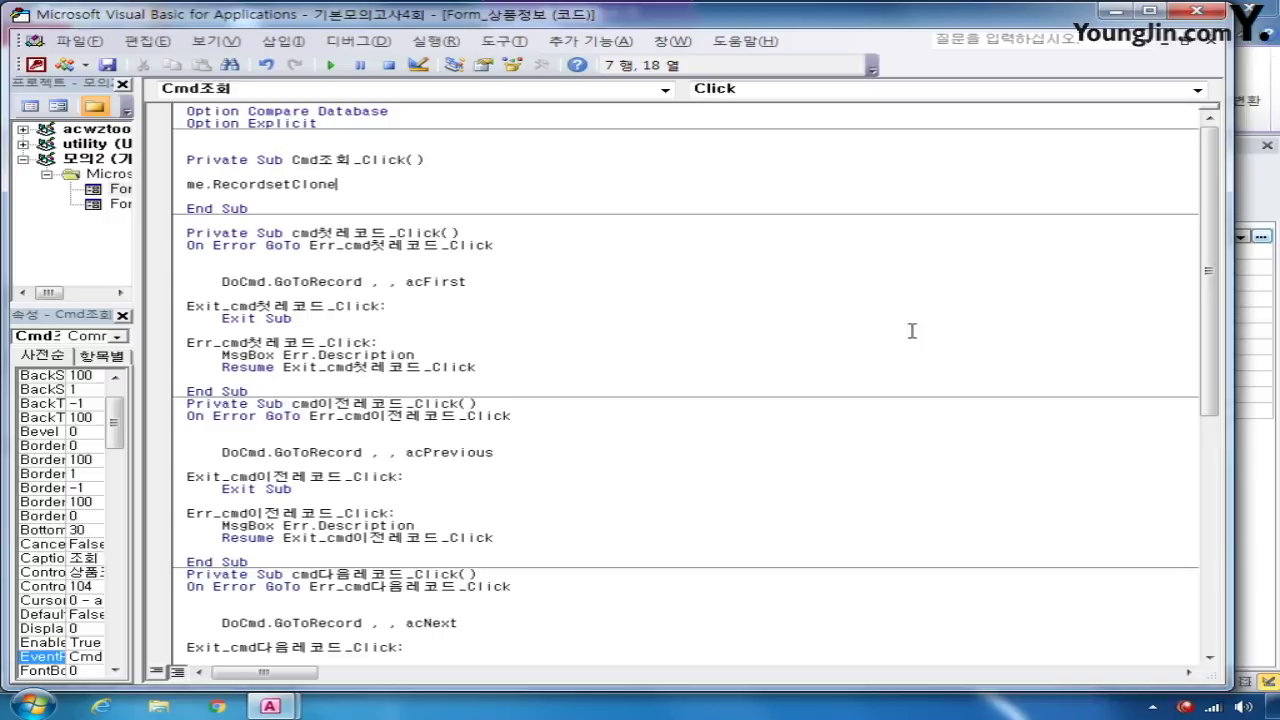
{"action": "type", "text": ","}
{"action": "key", "text": "BackSpace"}
{"action": "type", "text": ".findfirst \"상"}
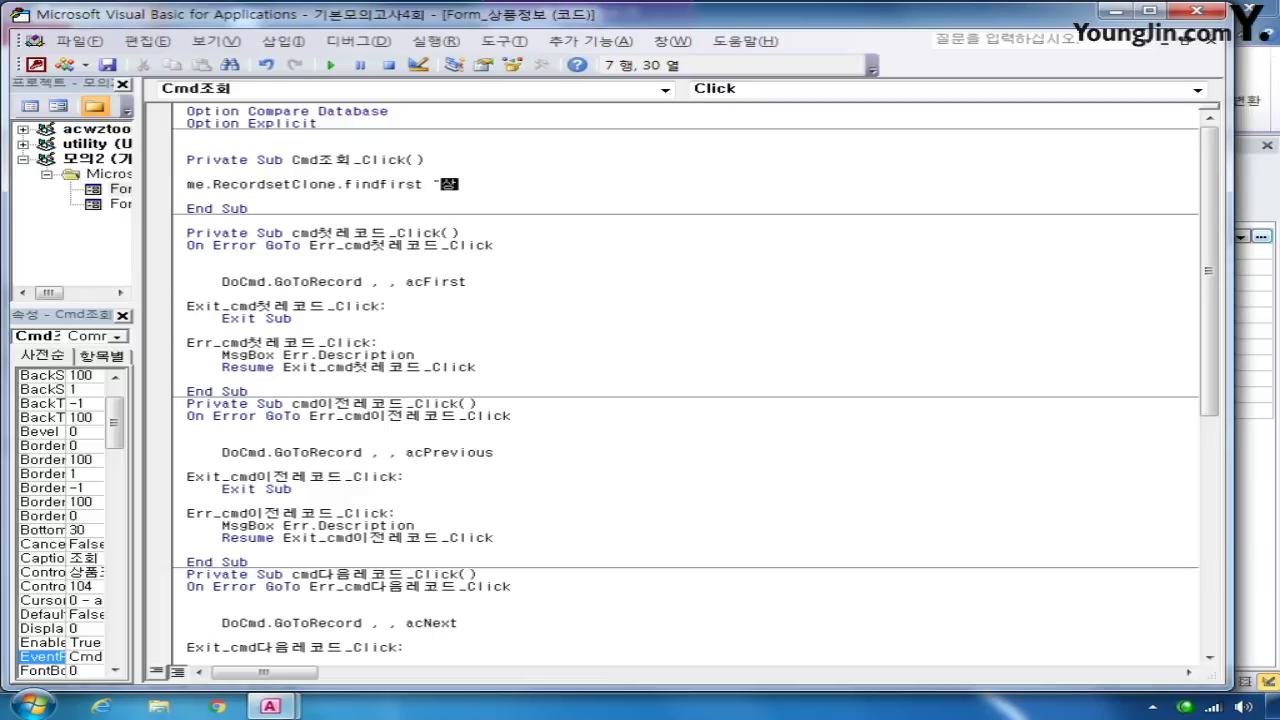
{"action": "type", "text": "품코드 = '\" & Txt상"}
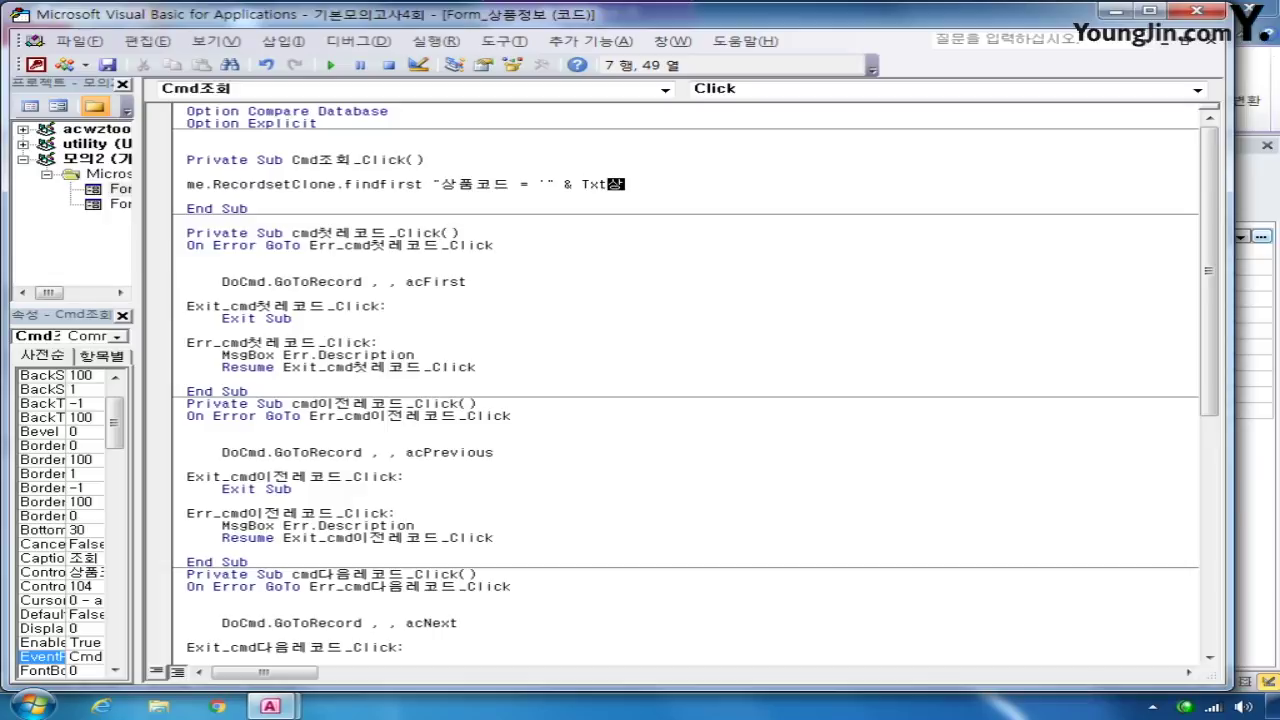
{"action": "type", "text": "품코드 "}
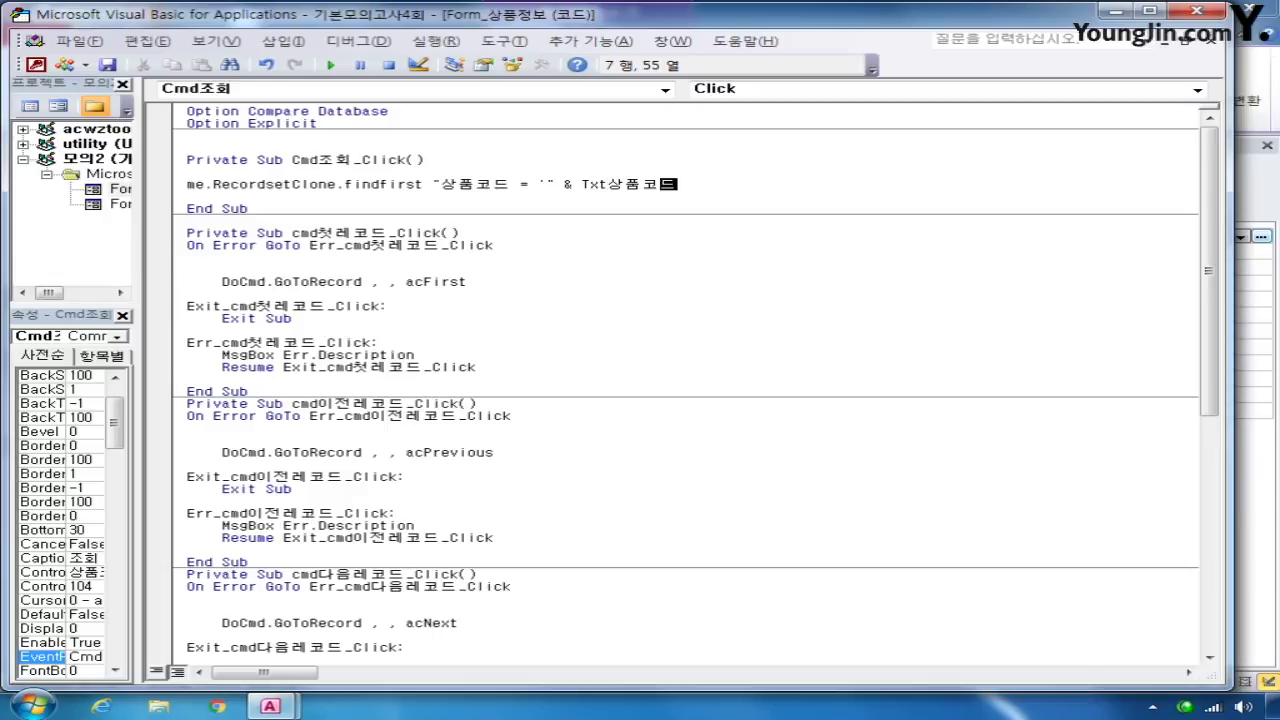
{"action": "type", "text": "& & \"'\""}
{"action": "key", "text": "Return"}
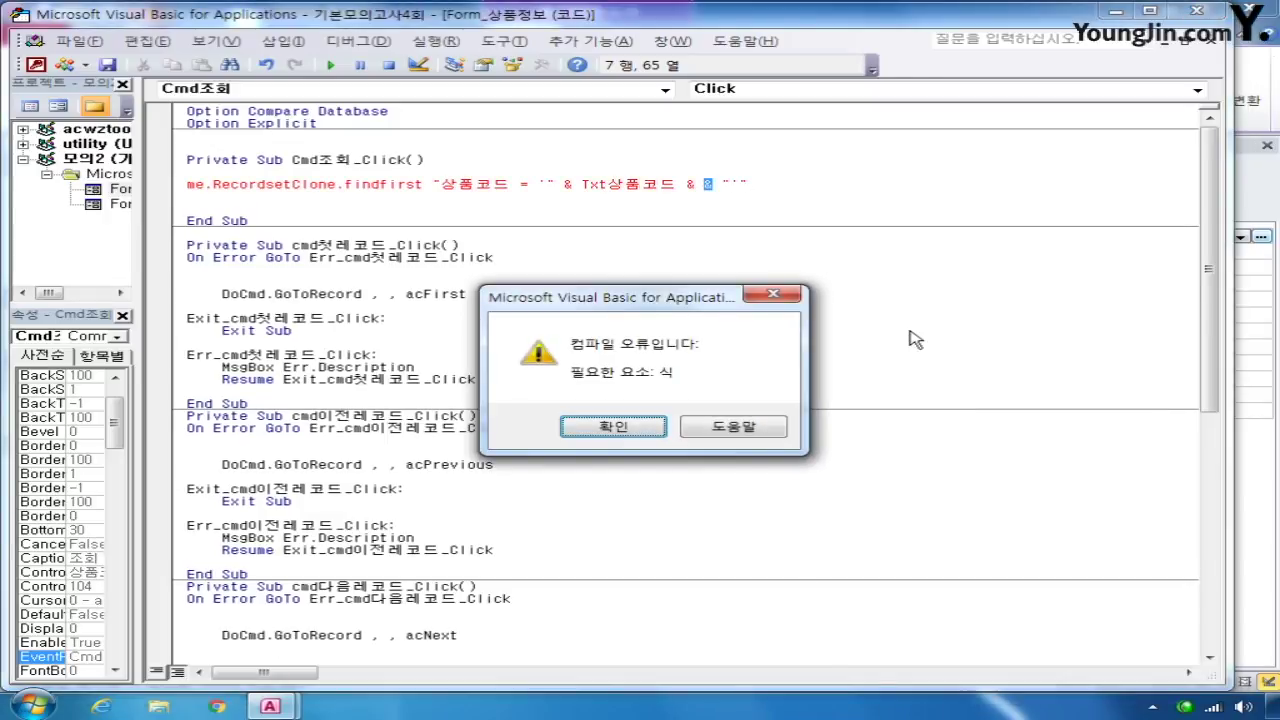
{"action": "key", "text": "Return"}
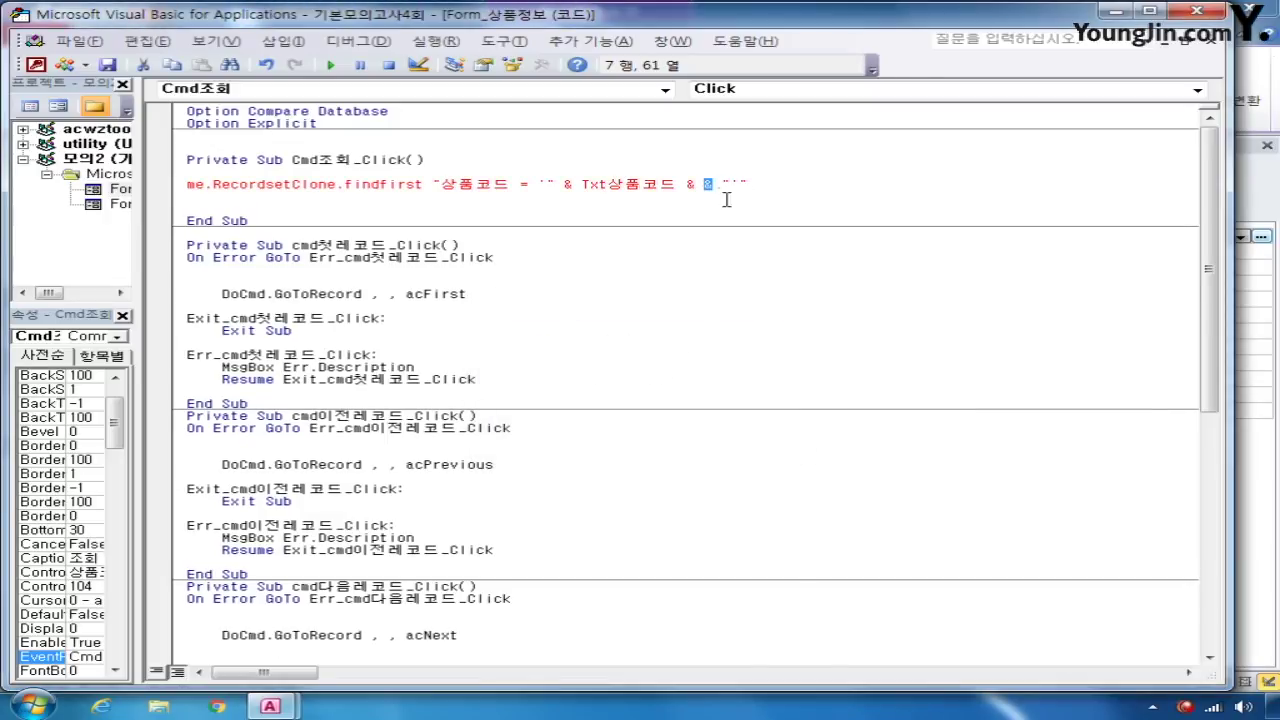
{"action": "key", "text": "Delete"}
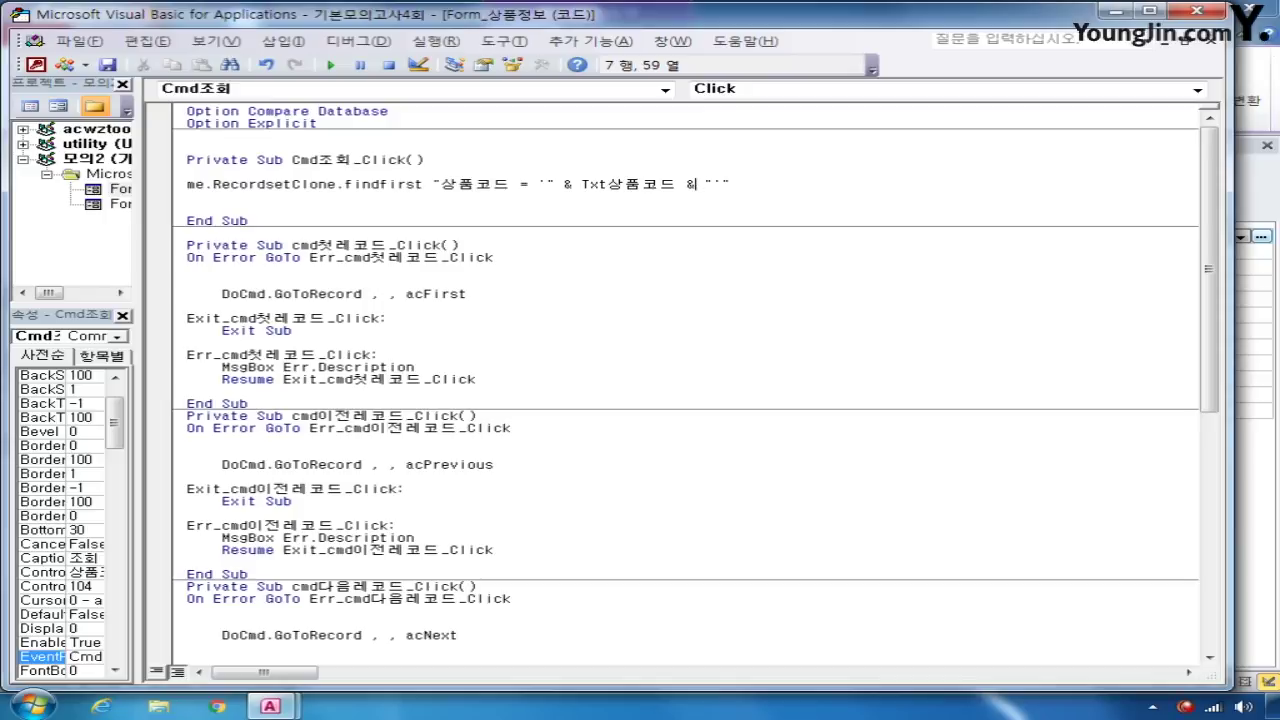
Step: Add the line Me.Bookmark = Me.RecordsetClone.Bookmark below the FindFirst statement and close the code editor
{"action": "left_click", "coordinate": [541, 208]}
{"action": "key", "text": "Up"}
{"action": "type", "text": "me."}
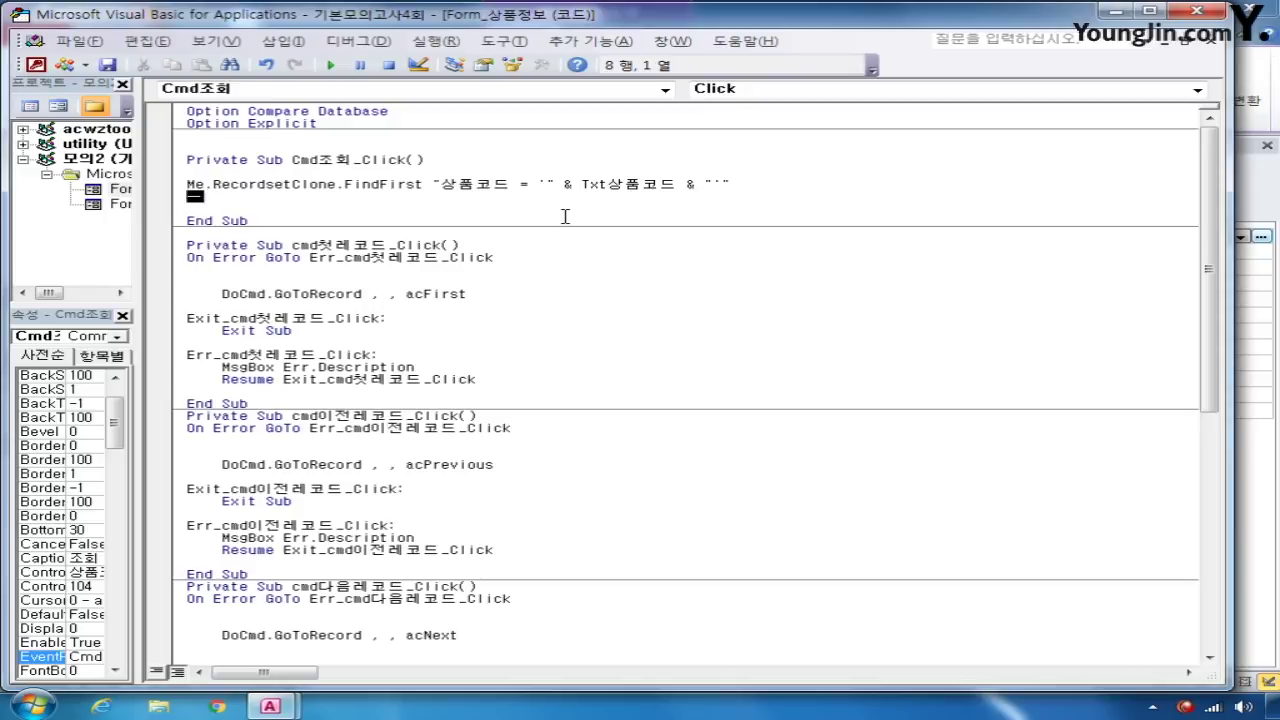
{"action": "type", "text": "boo"}
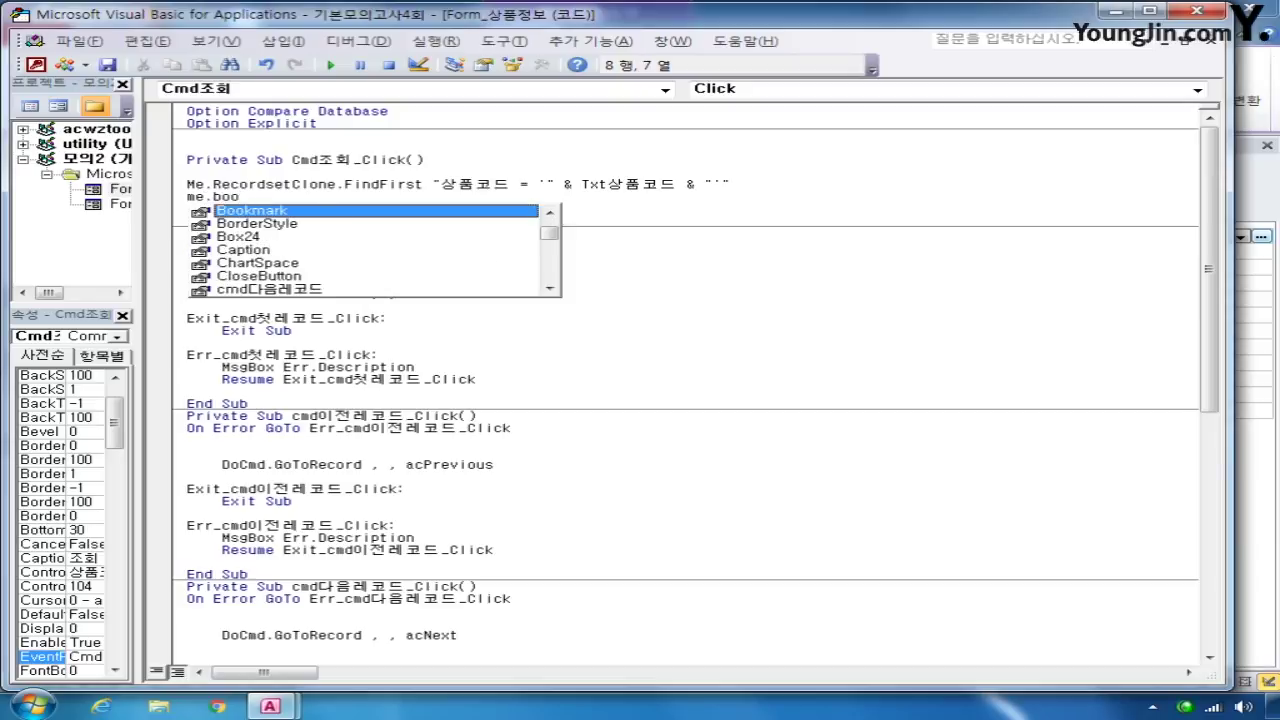
{"action": "type", "text": "kmark = "}
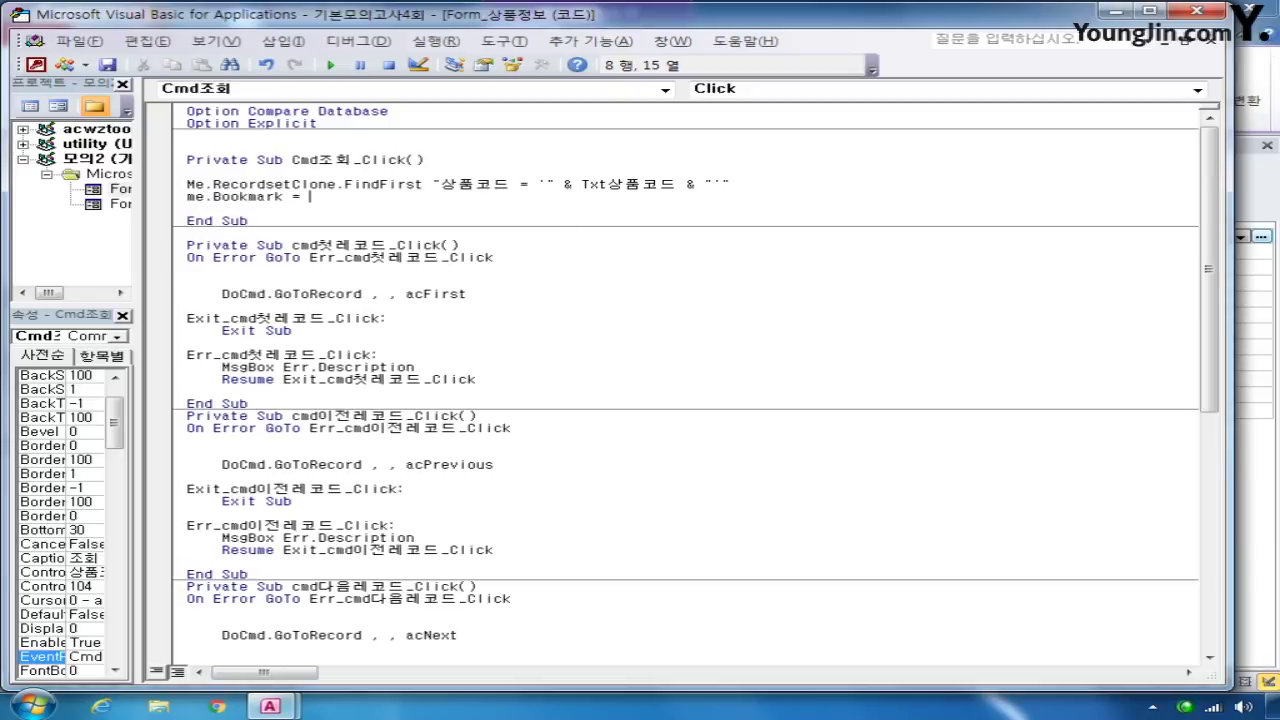
{"action": "type", "text": "me."}
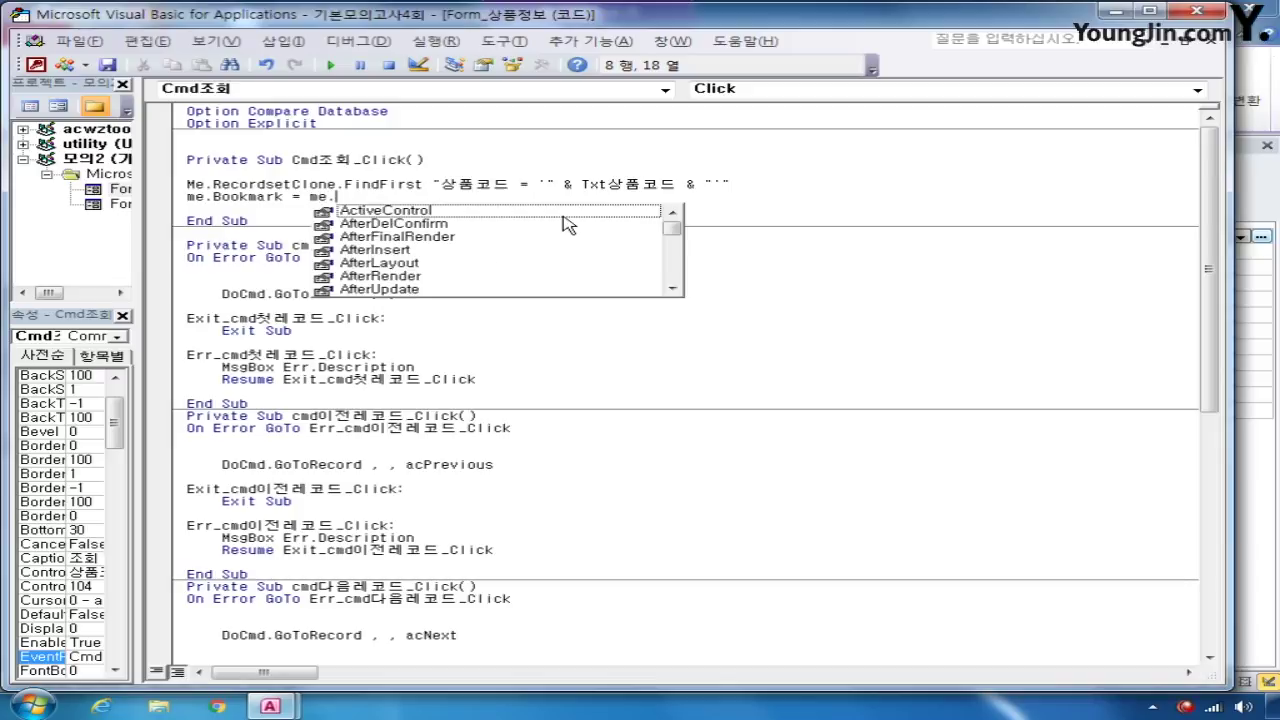
{"action": "type", "text": "recordse"}
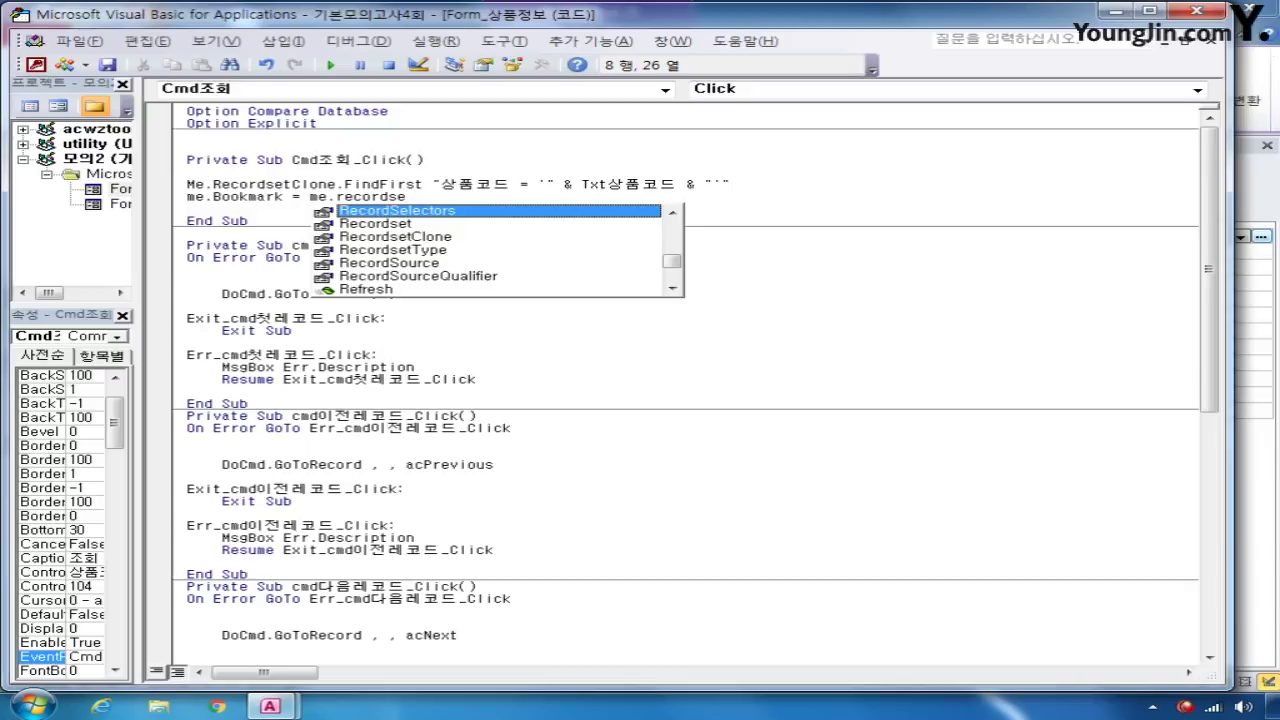
{"action": "key", "text": "Down"}
{"action": "key", "text": "Down"}
{"action": "key", "text": "Tab"}
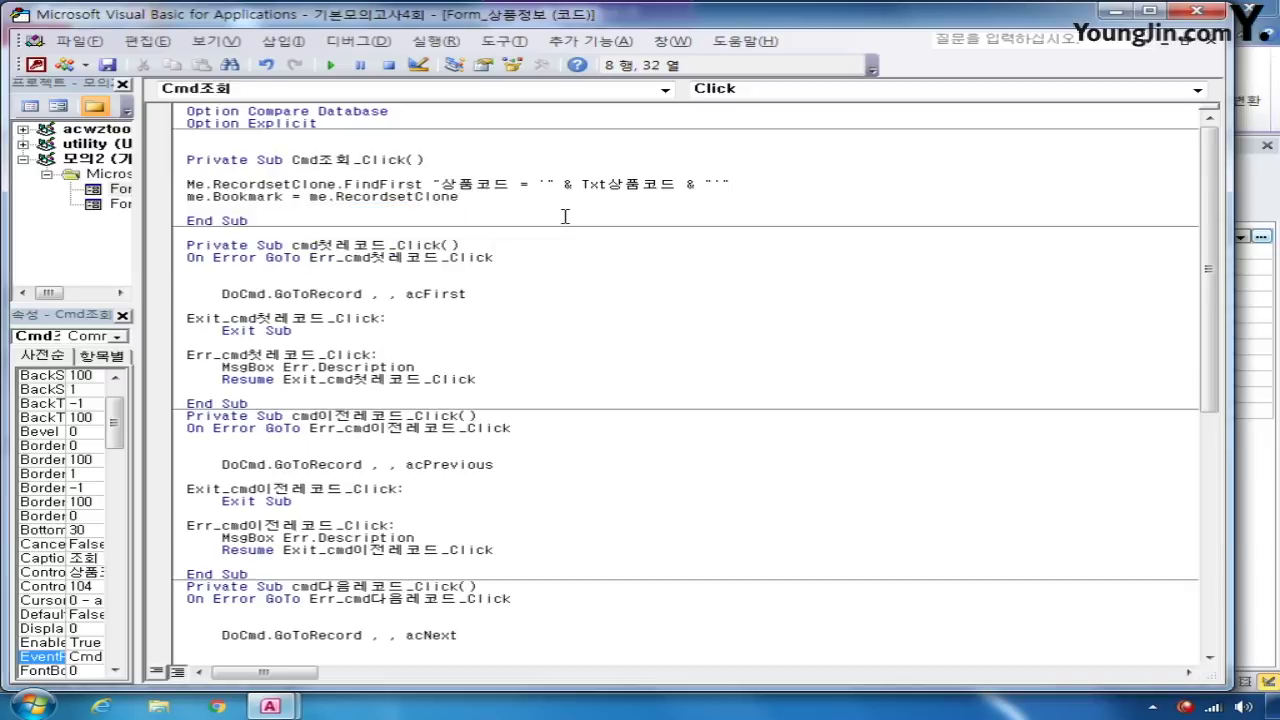
{"action": "type", "text": ".bookmartk"}
{"action": "key", "text": "BackSpace"}
{"action": "key", "text": "BackSpace"}
{"action": "type", "text": "k"}
{"action": "key", "text": "Return"}
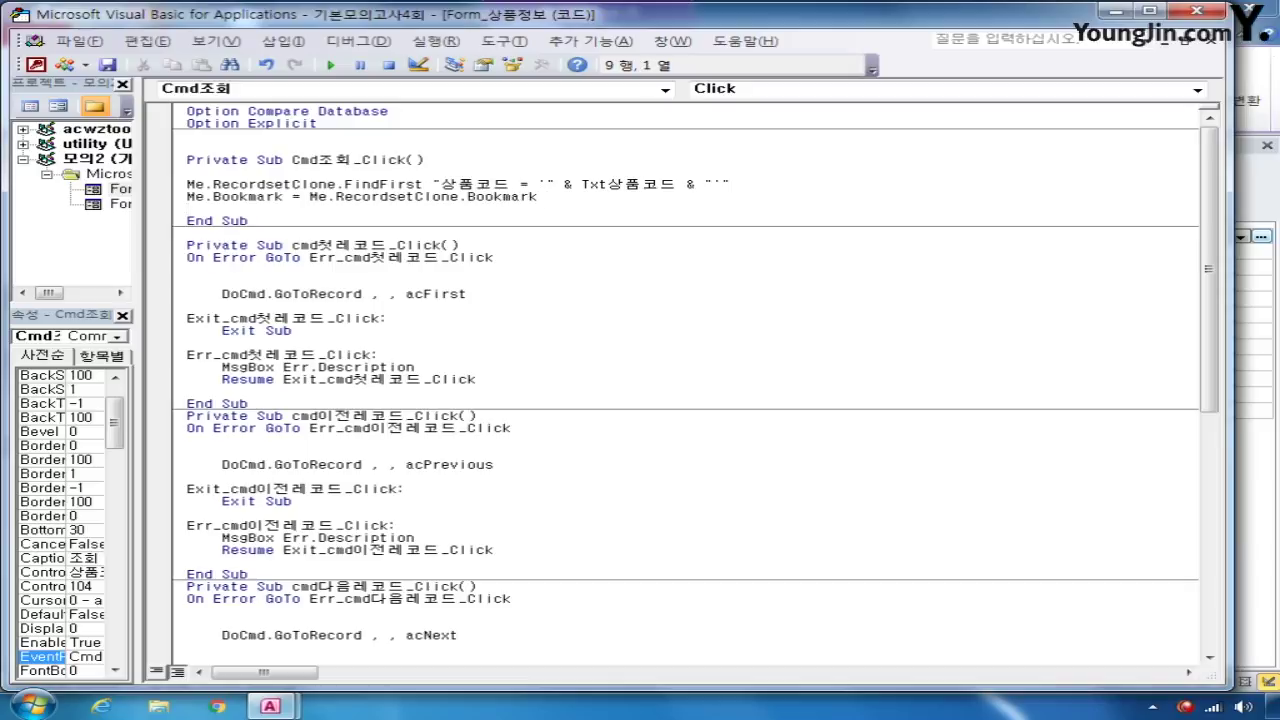
{"action": "left_click", "coordinate": [1200, 11]}
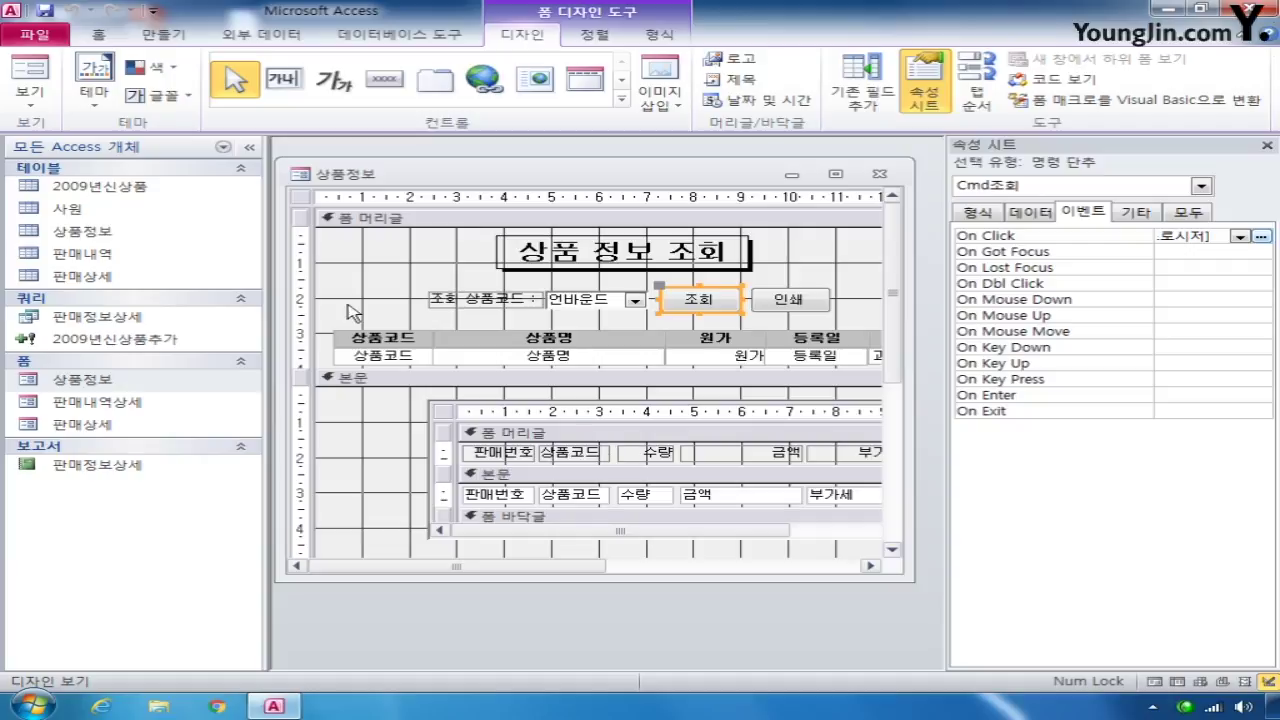
Step: Create a new macro with an OpenReport action that opens the 판매정보상세 report
{"action": "left_click", "coordinate": [165, 36]}
{"action": "left_click", "coordinate": [1190, 88]}
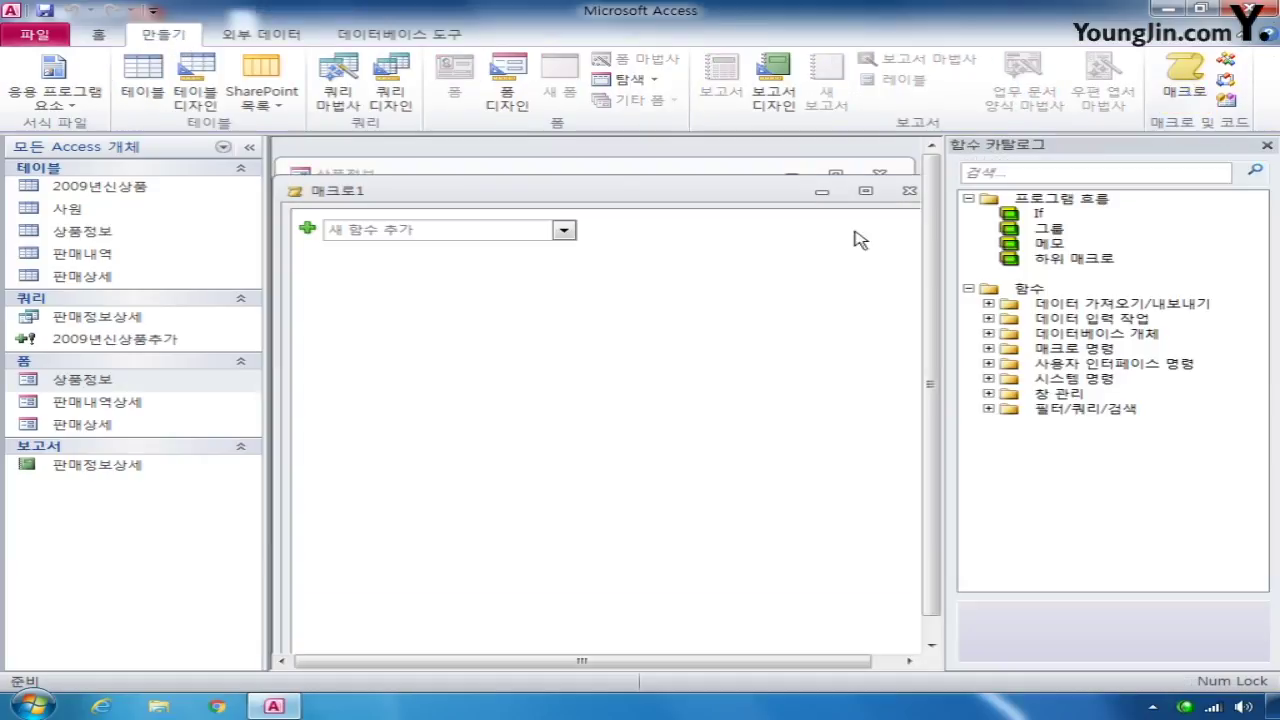
{"action": "left_click", "coordinate": [565, 233]}
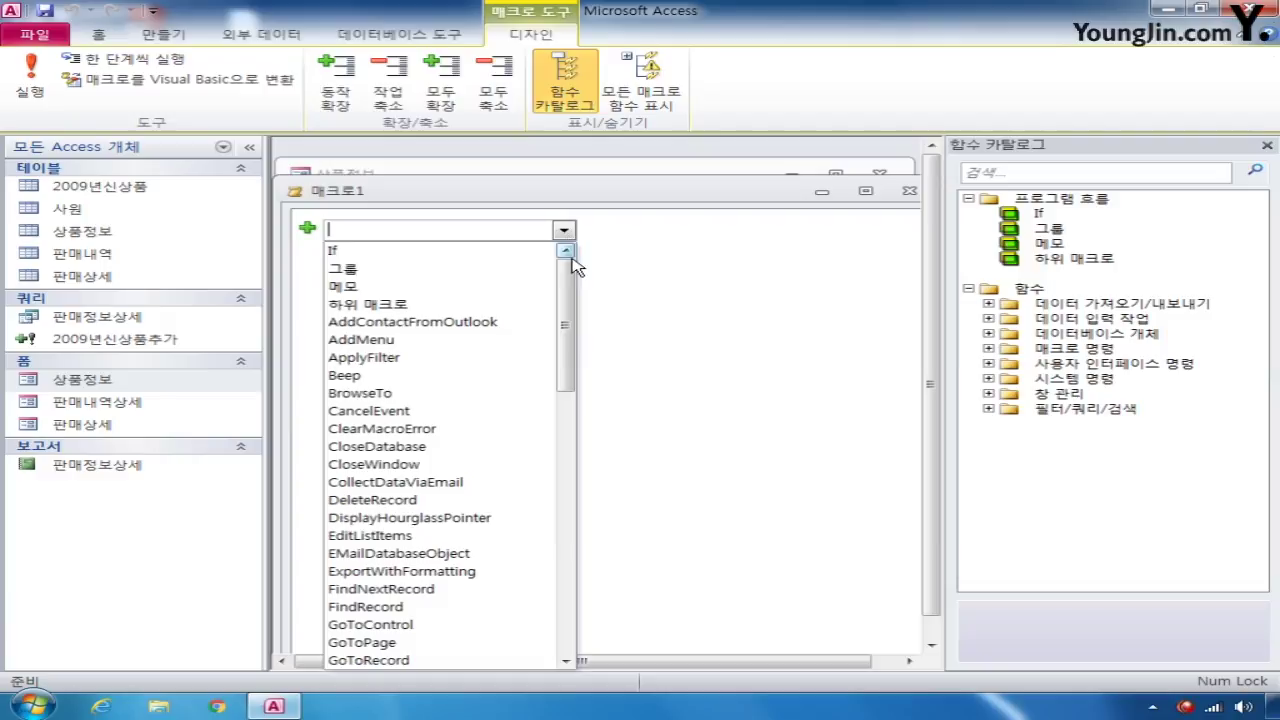
{"action": "left_click_drag", "start_coordinate": [571, 263], "coordinate": [563, 422]}
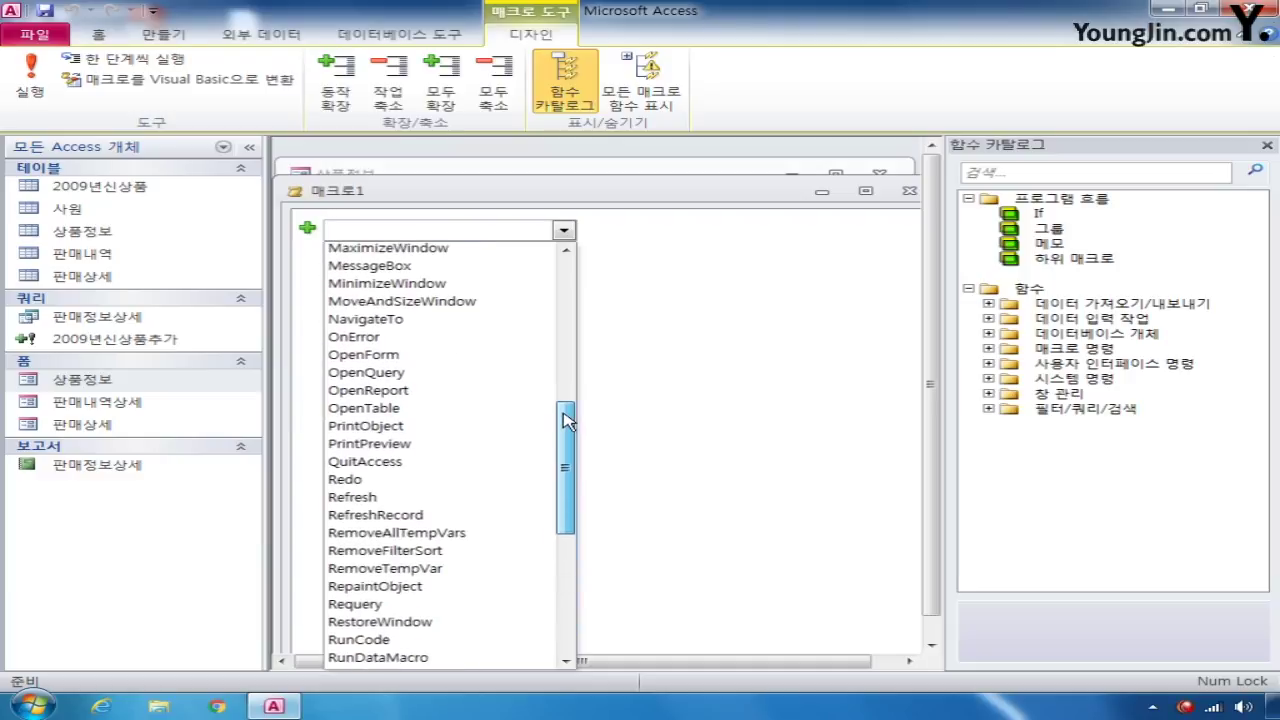
{"action": "left_click", "coordinate": [412, 392]}
{"action": "left_click", "coordinate": [917, 247]}
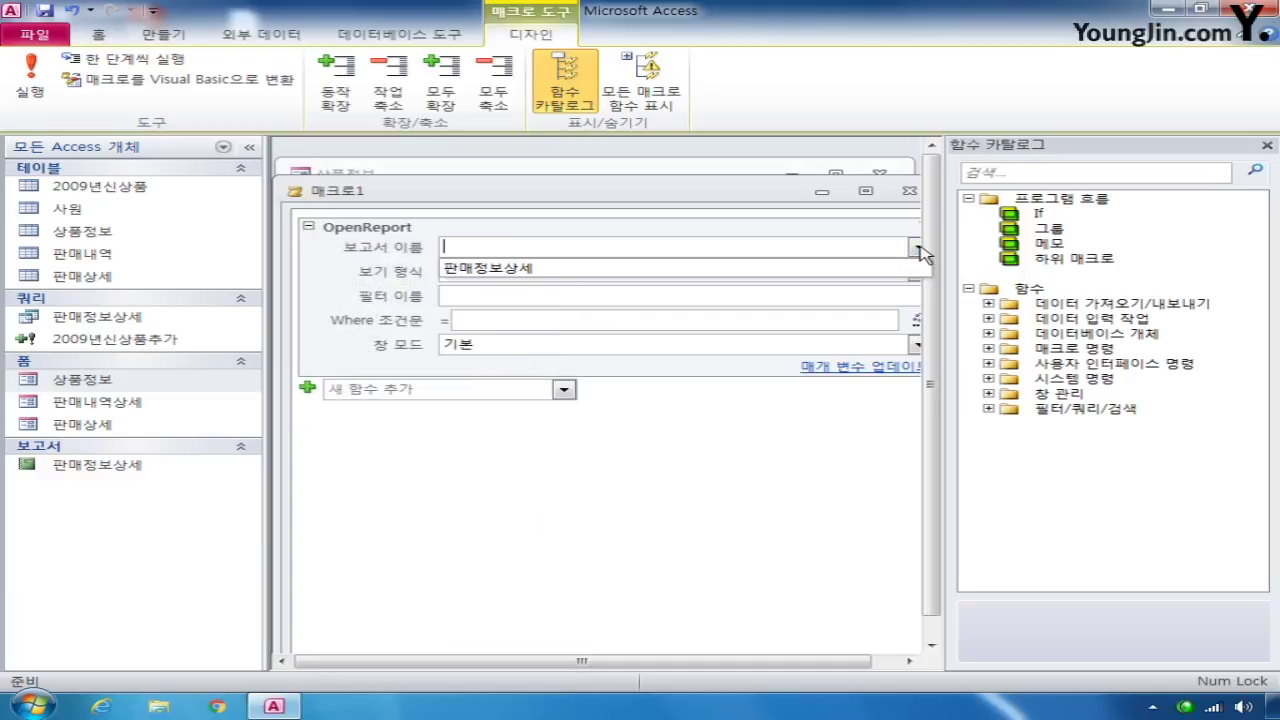
{"action": "left_click", "coordinate": [847, 268]}
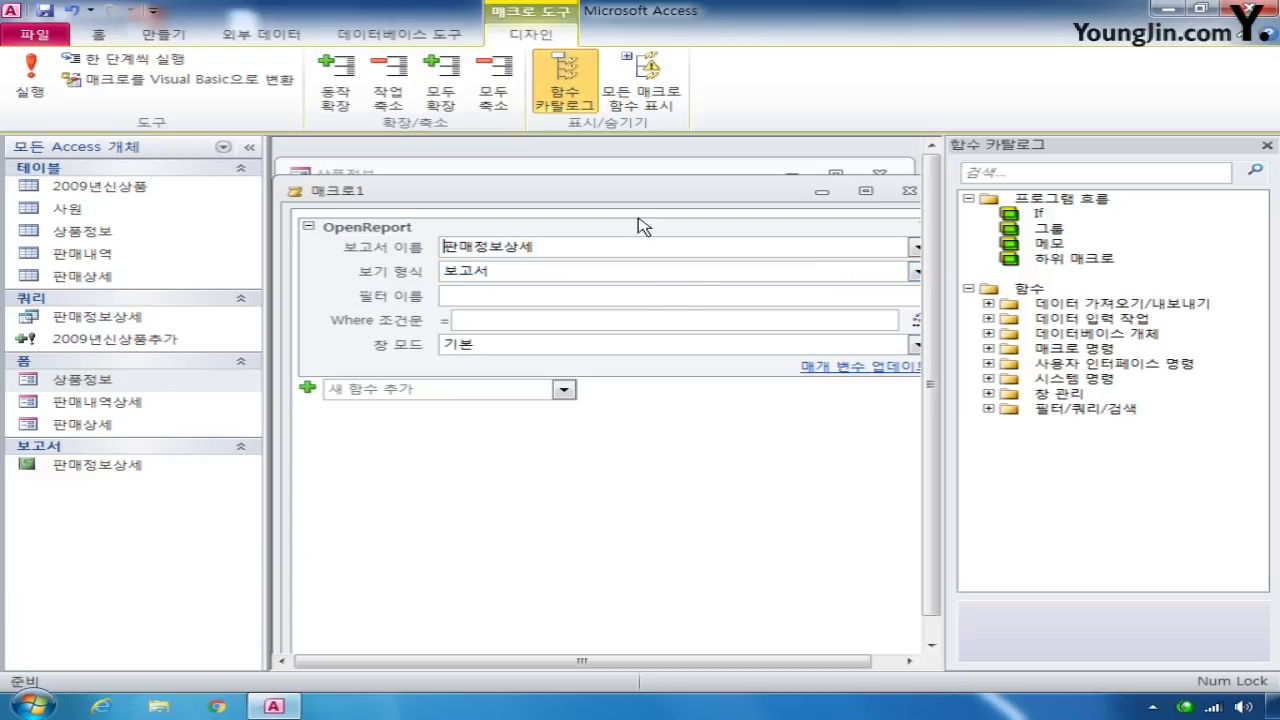
Step: Set the OpenReport action's view (보기 형식) to 인쇄 미리 보기
{"action": "left_click_drag", "start_coordinate": [626, 191], "coordinate": [596, 182]}
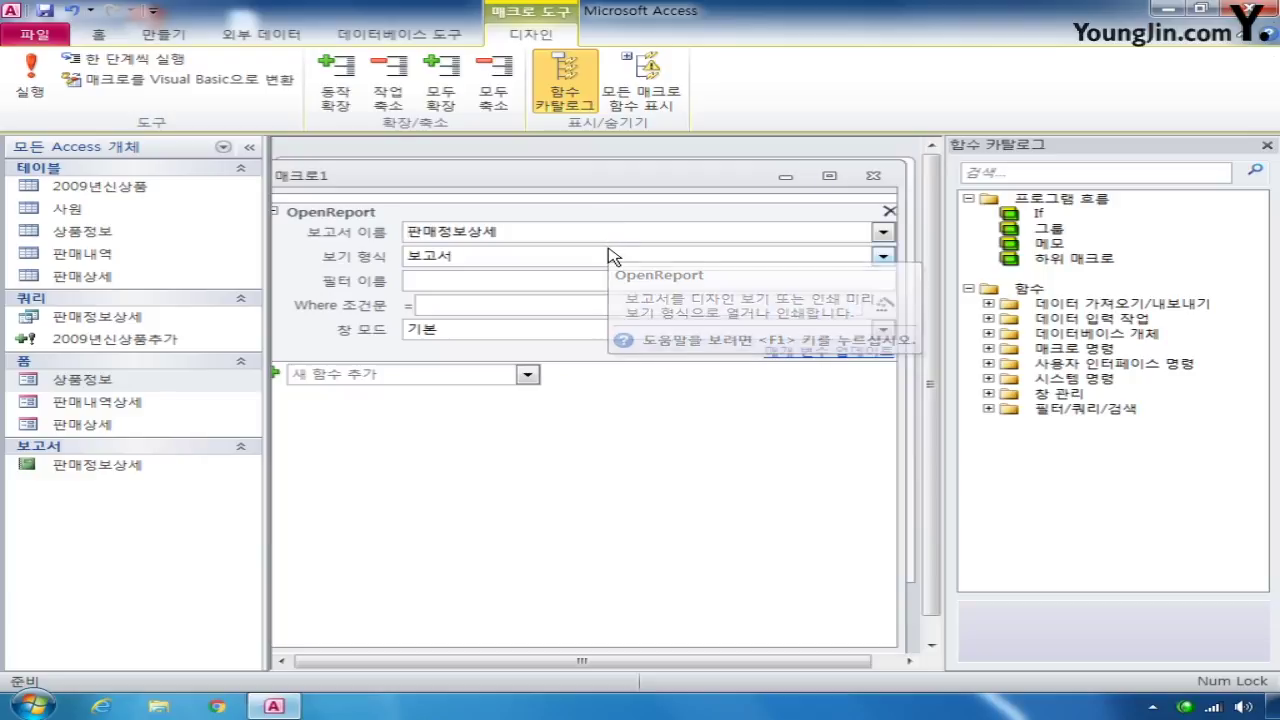
{"action": "left_click", "coordinate": [550, 262]}
{"action": "left_click", "coordinate": [883, 255]}
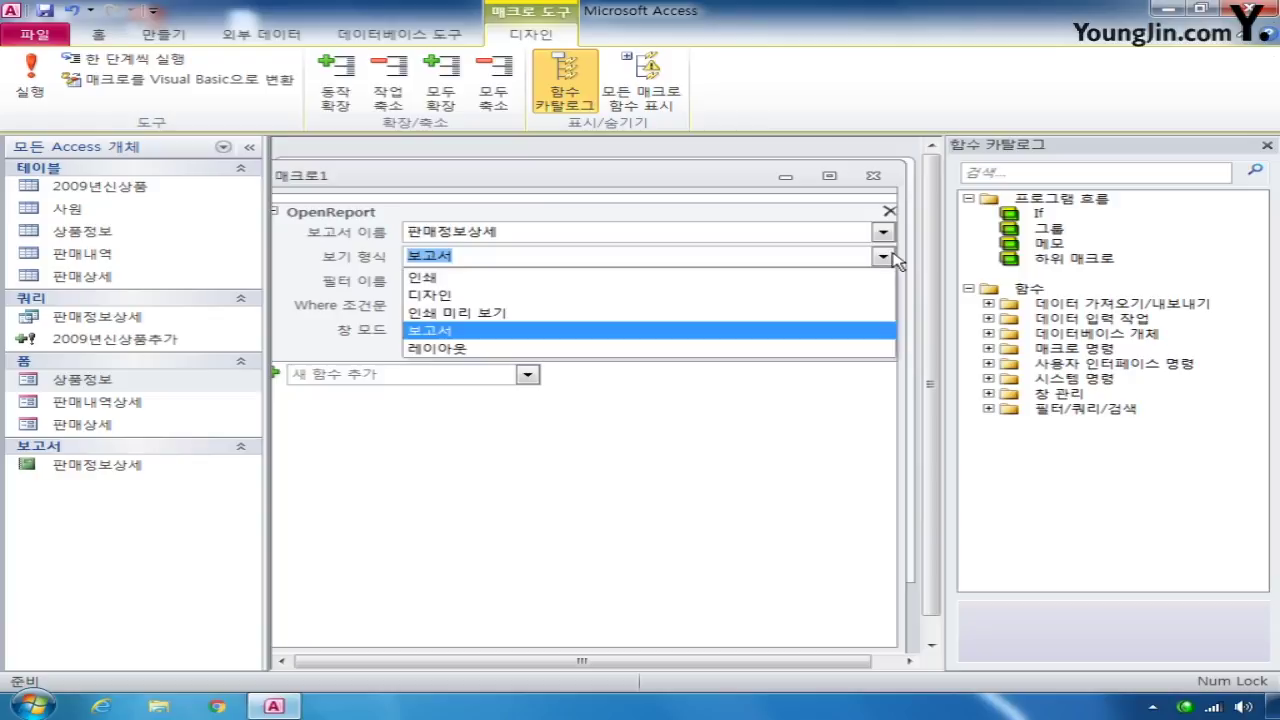
{"action": "left_click", "coordinate": [745, 312]}
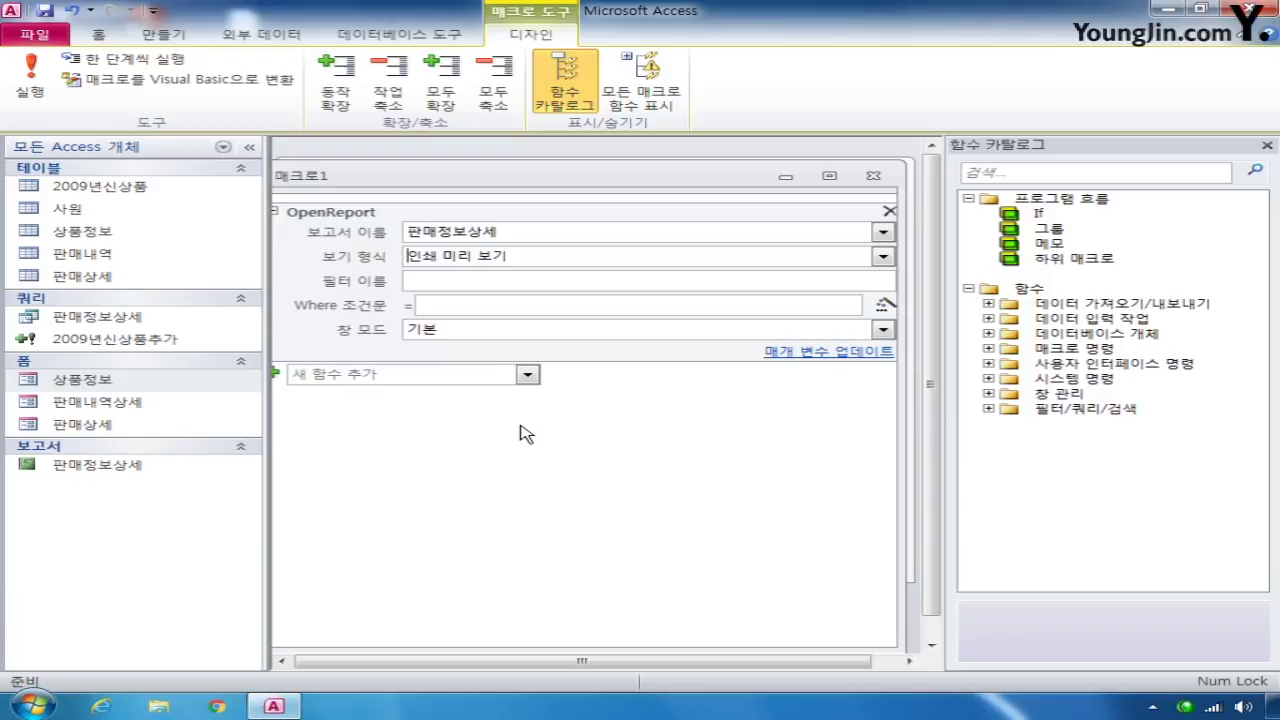
Step: Build the OpenReport action's Where condition as [상품코드] = Forms![상품정보]![Txt상품코드] in the expression builder
{"action": "left_click", "coordinate": [881, 308]}
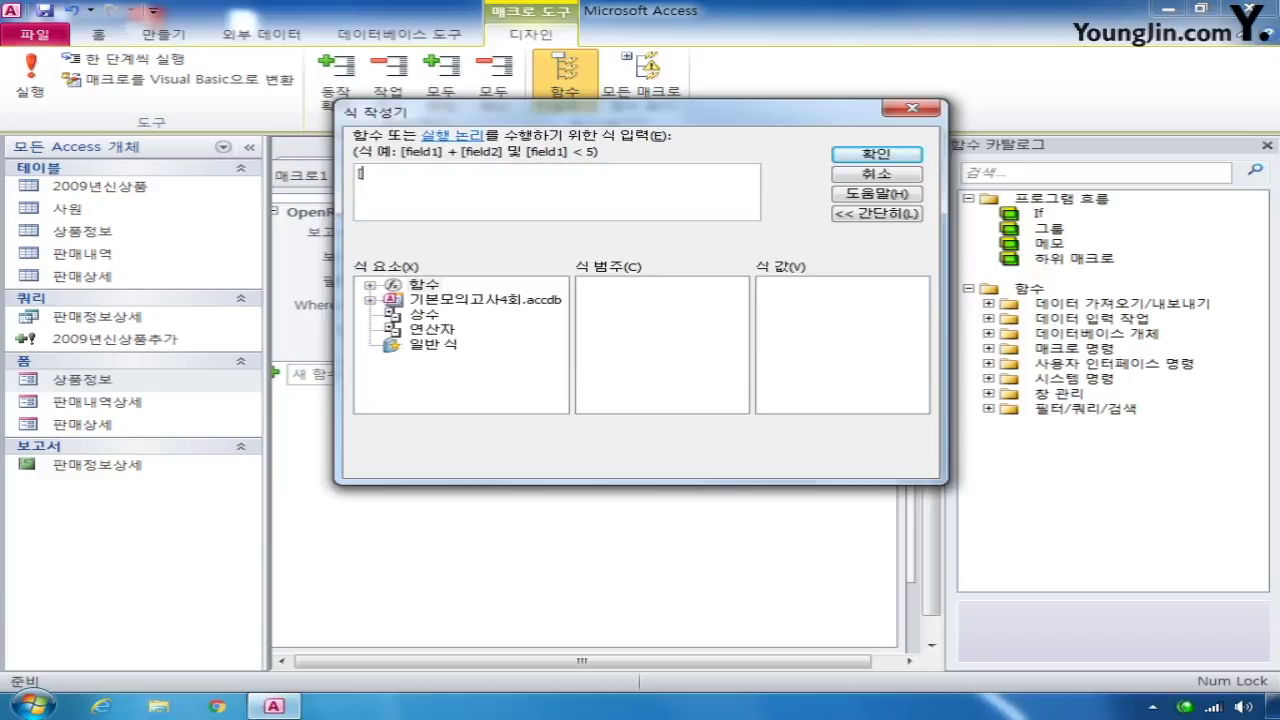
{"action": "type", "text": "[상품"}
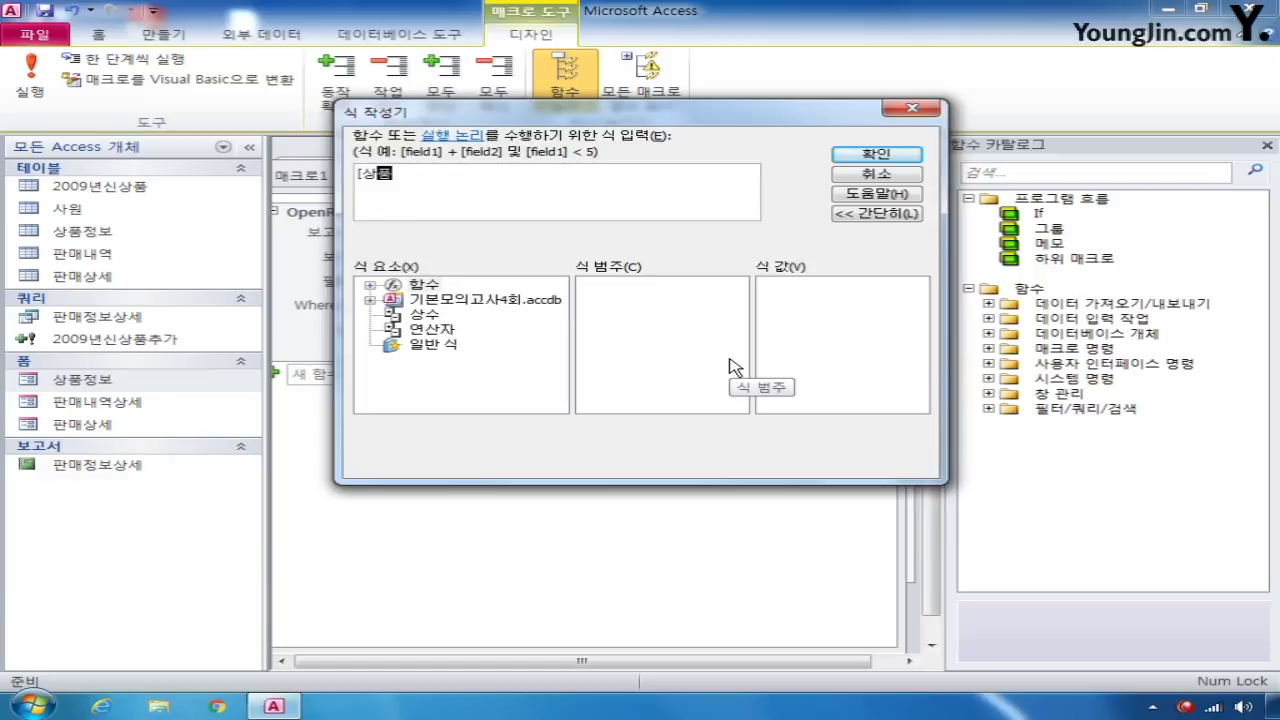
{"action": "type", "text": "코드] ="}
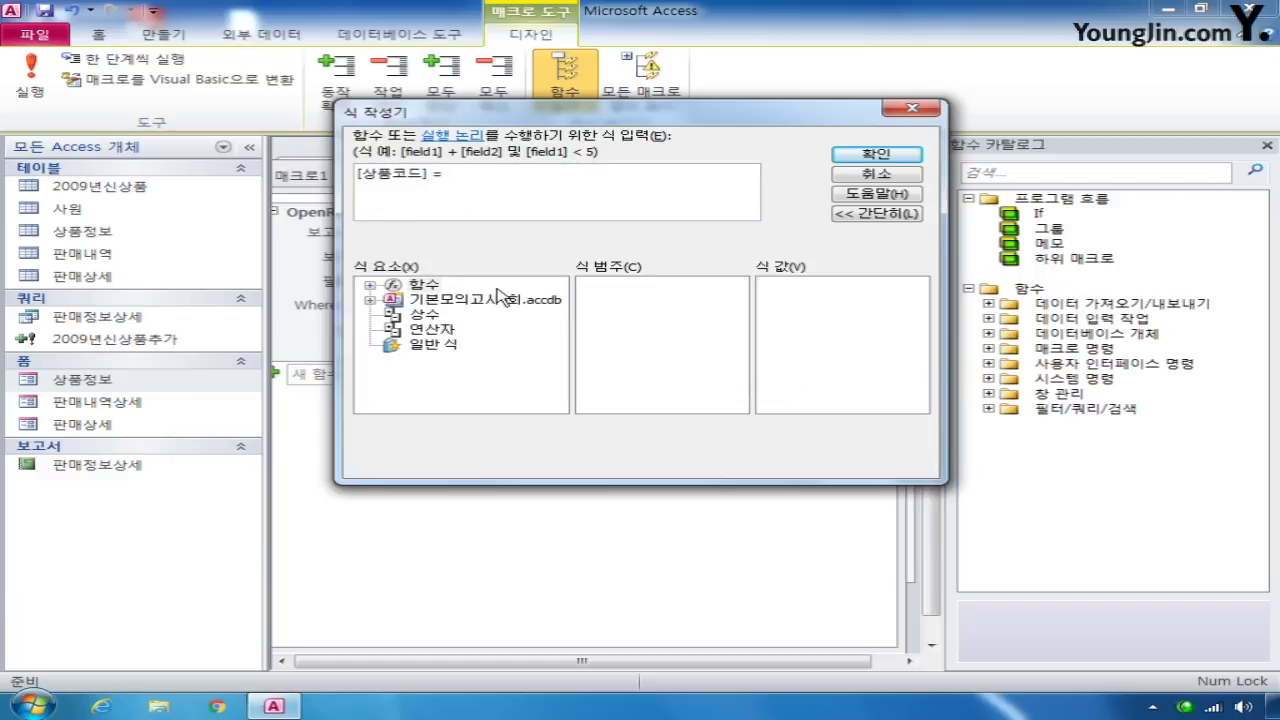
{"action": "left_click", "coordinate": [370, 299]}
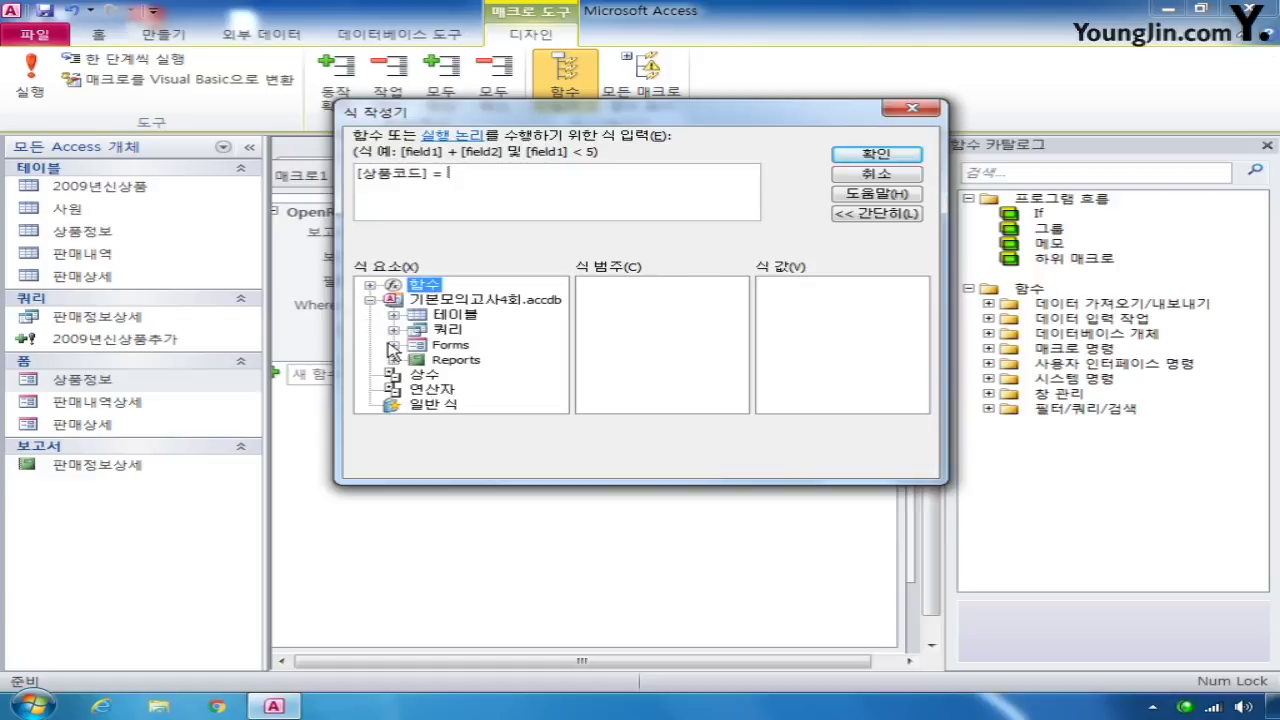
{"action": "left_click", "coordinate": [393, 344]}
{"action": "left_click", "coordinate": [417, 374]}
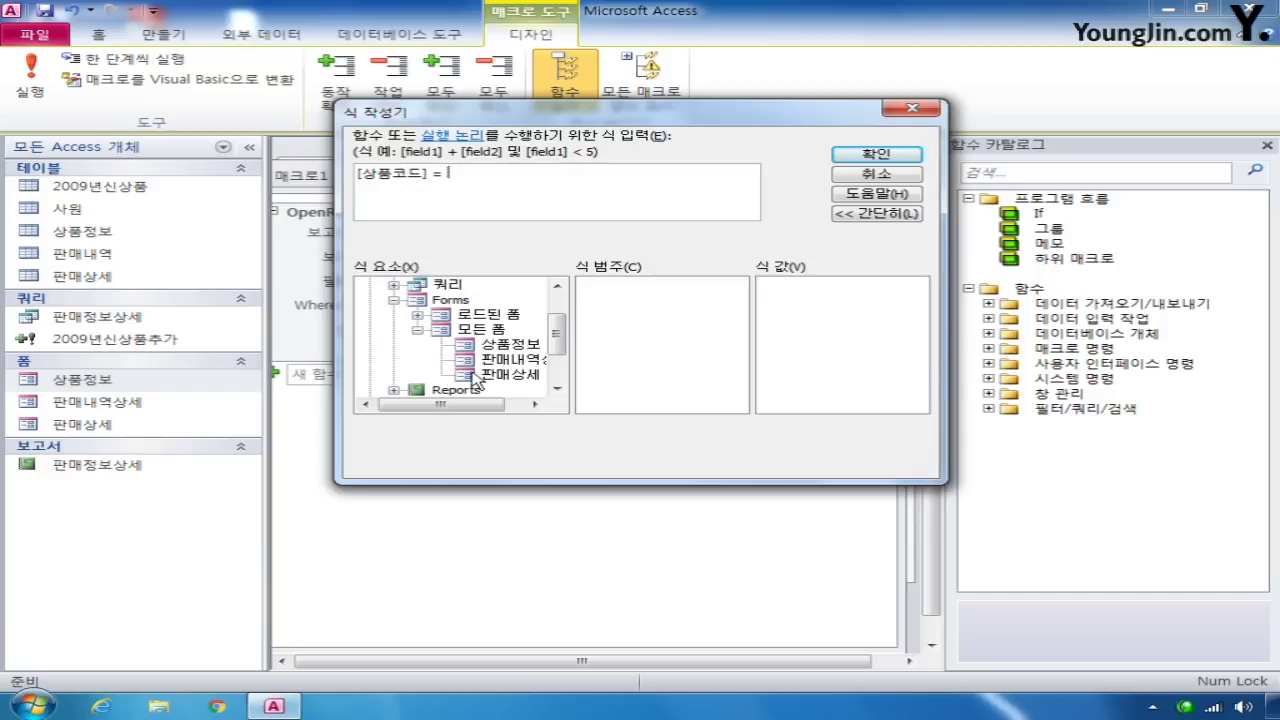
{"action": "left_click", "coordinate": [512, 346]}
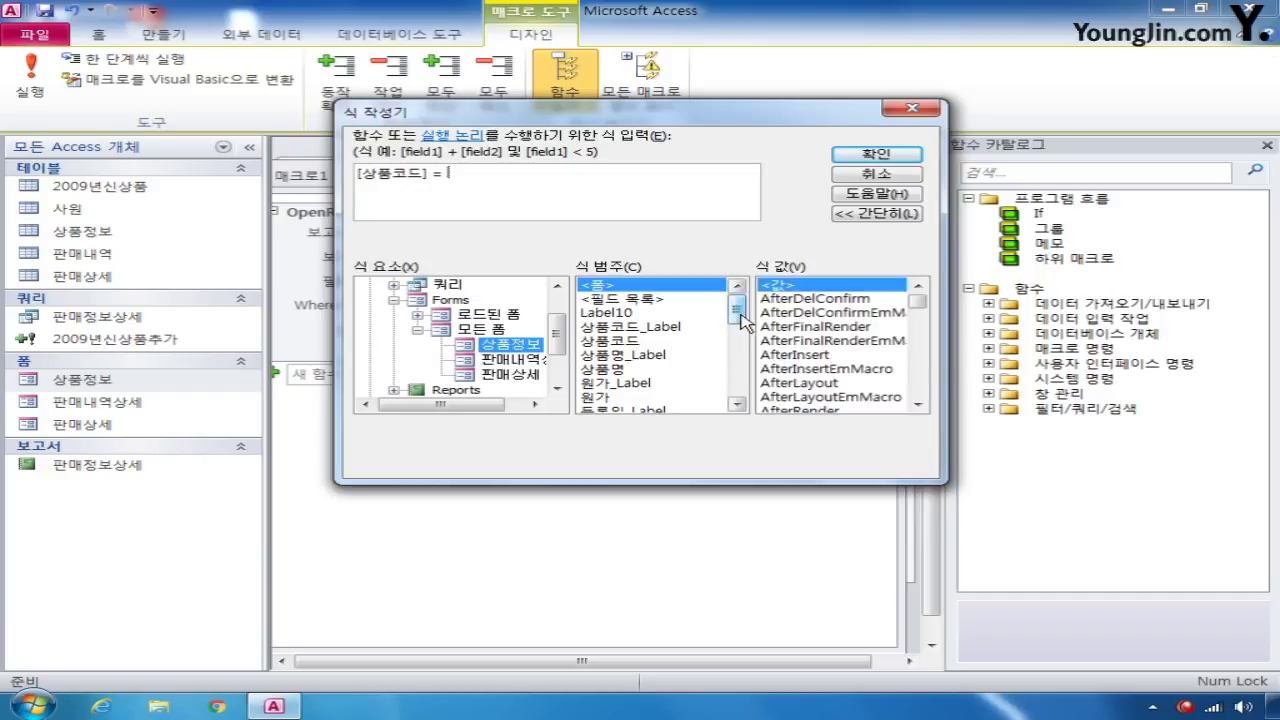
{"action": "left_click_drag", "start_coordinate": [741, 316], "coordinate": [736, 349]}
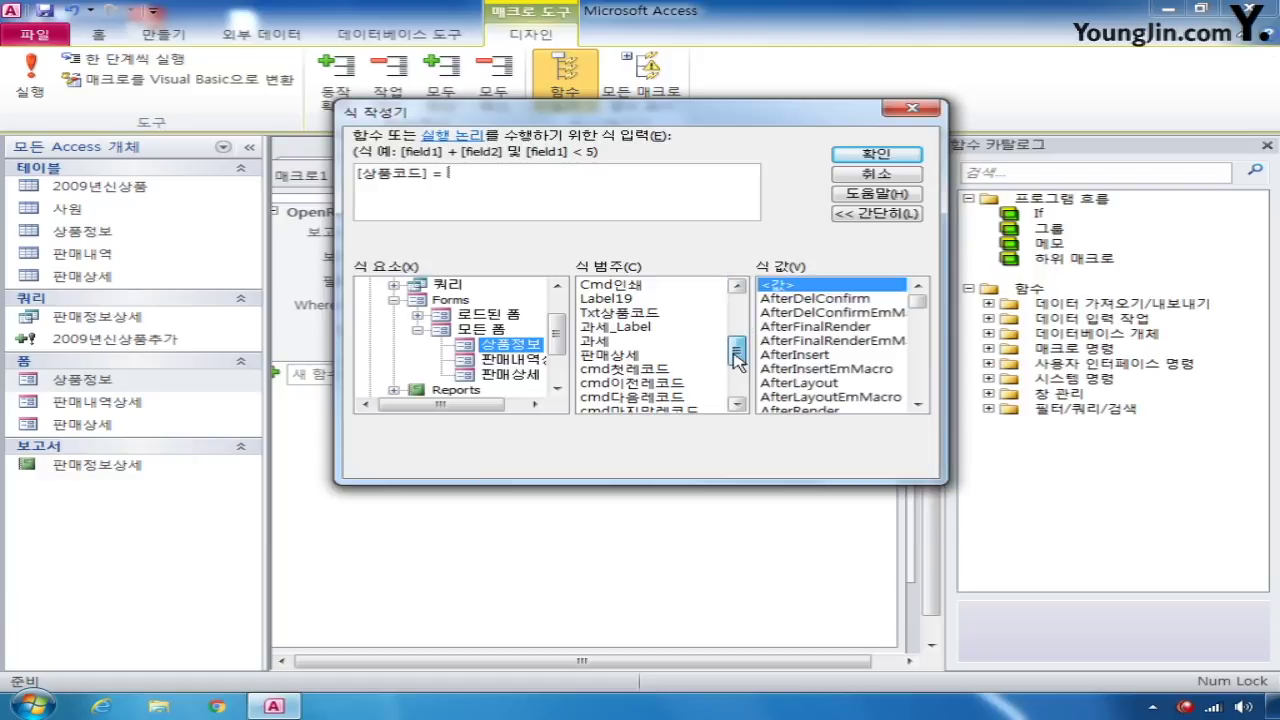
{"action": "double_click", "coordinate": [658, 316]}
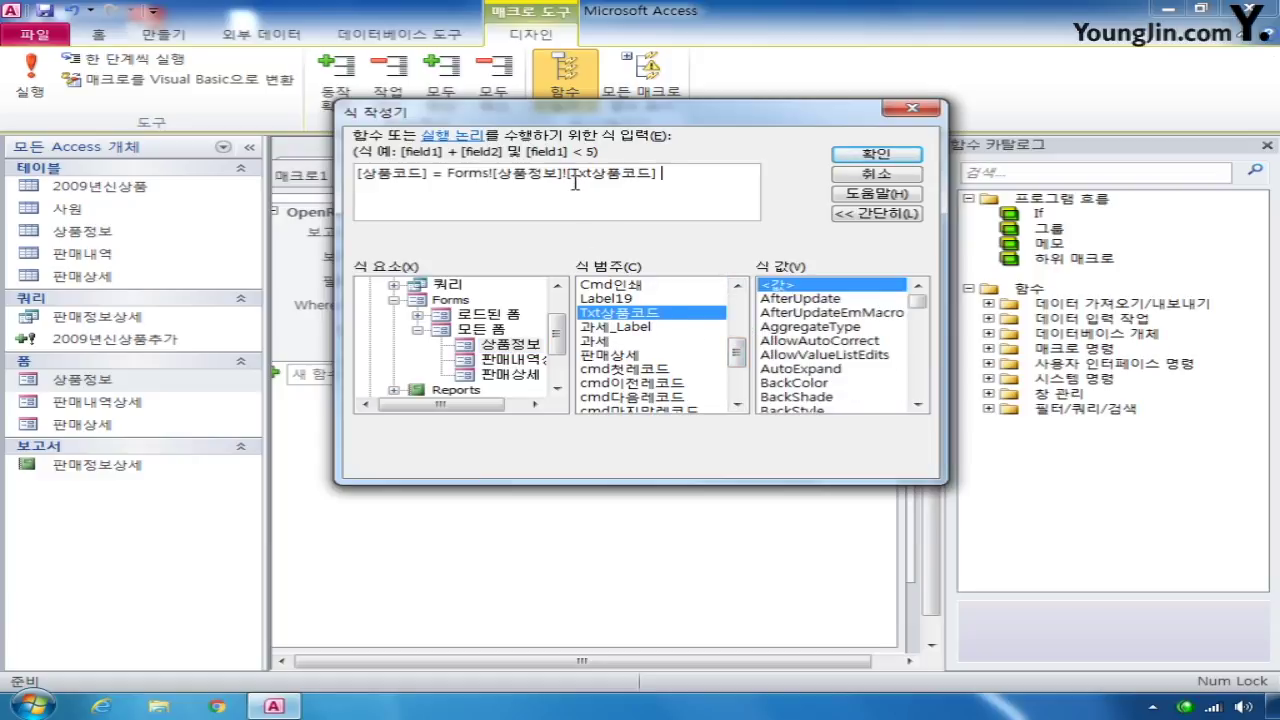
{"action": "left_click", "coordinate": [858, 156]}
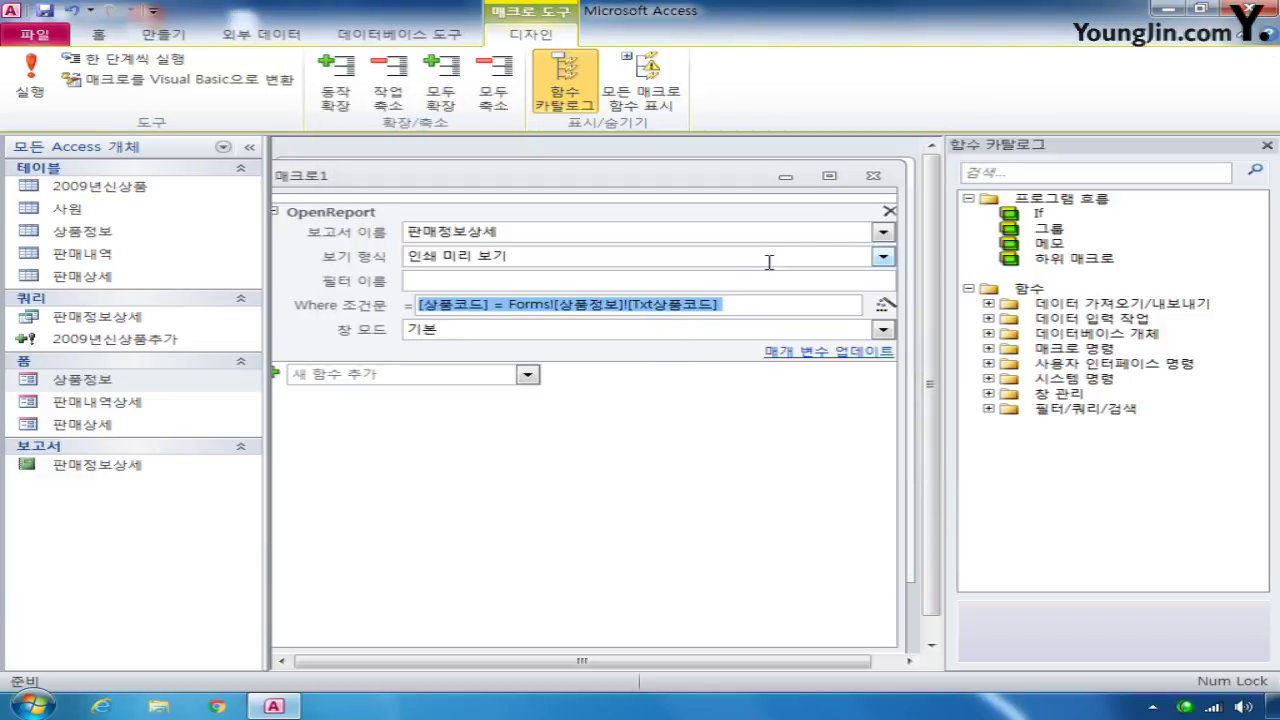
Step: Close the macro and save it under the name M인쇄
{"action": "left_click", "coordinate": [868, 178]}
{"action": "left_click", "coordinate": [528, 406]}
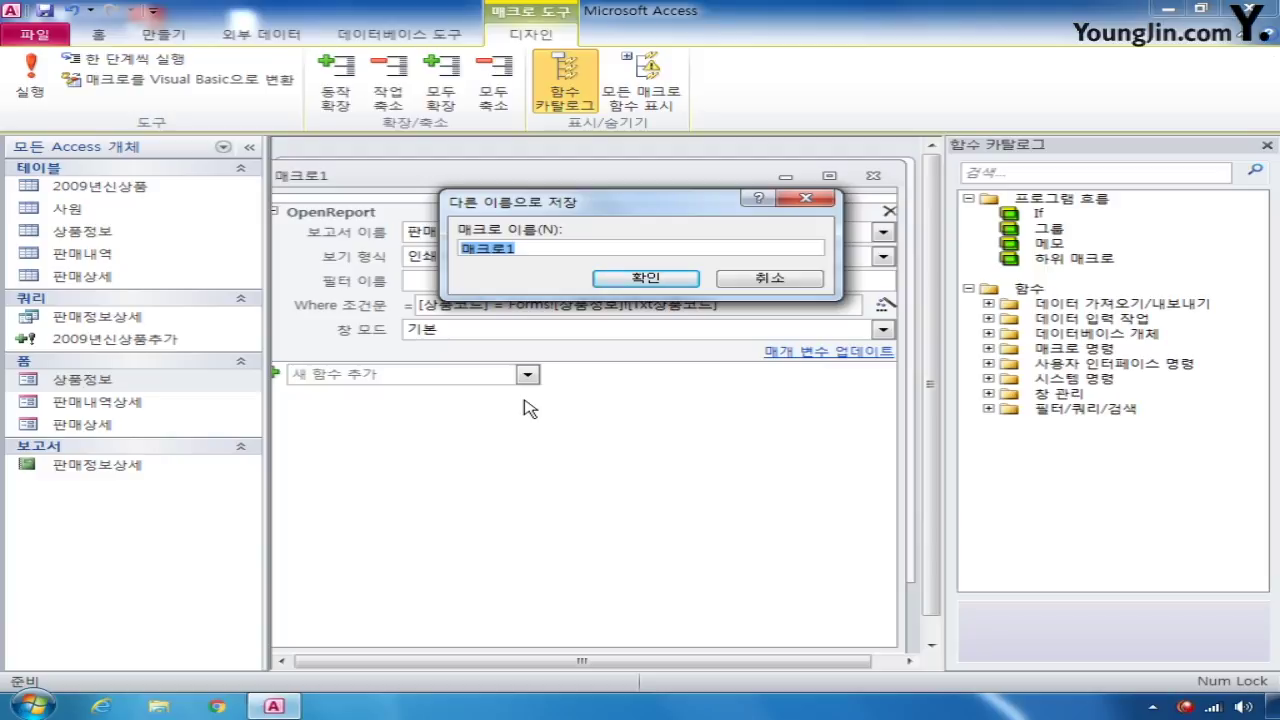
{"action": "type", "text": "ㅁ"}
{"action": "key", "text": "BackSpace"}
{"action": "type", "text": "M매쇄"}
{"action": "key", "text": "Return"}
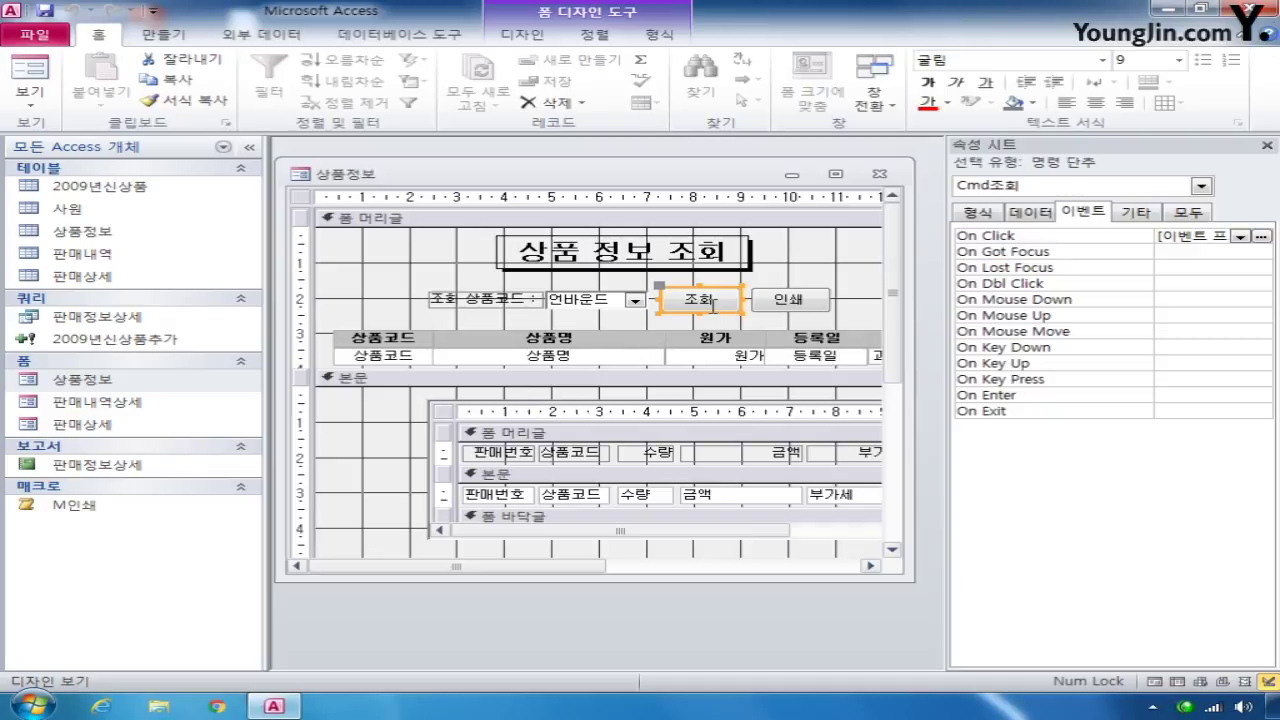
Step: Assign the M인쇄 macro to the On Click event of Cmd조회 and close the 상품정보 form with its changes saved
{"action": "left_click", "coordinate": [1239, 237]}
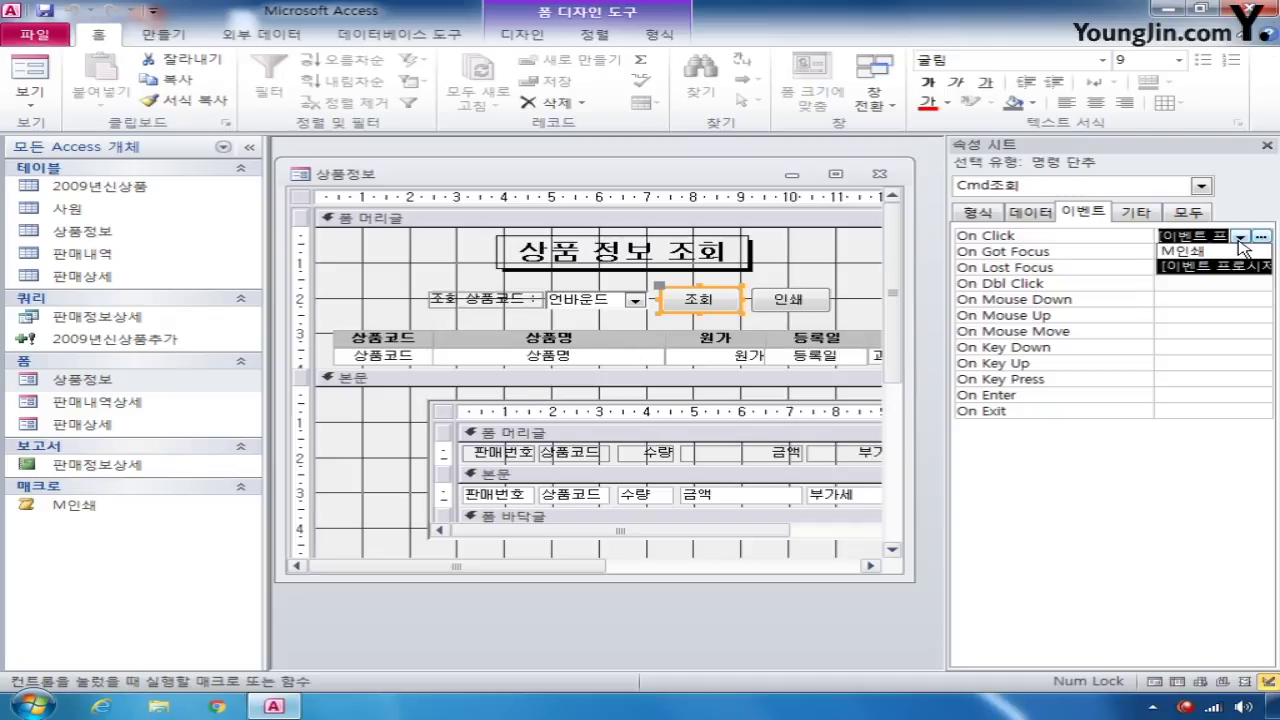
{"action": "left_click", "coordinate": [1233, 252]}
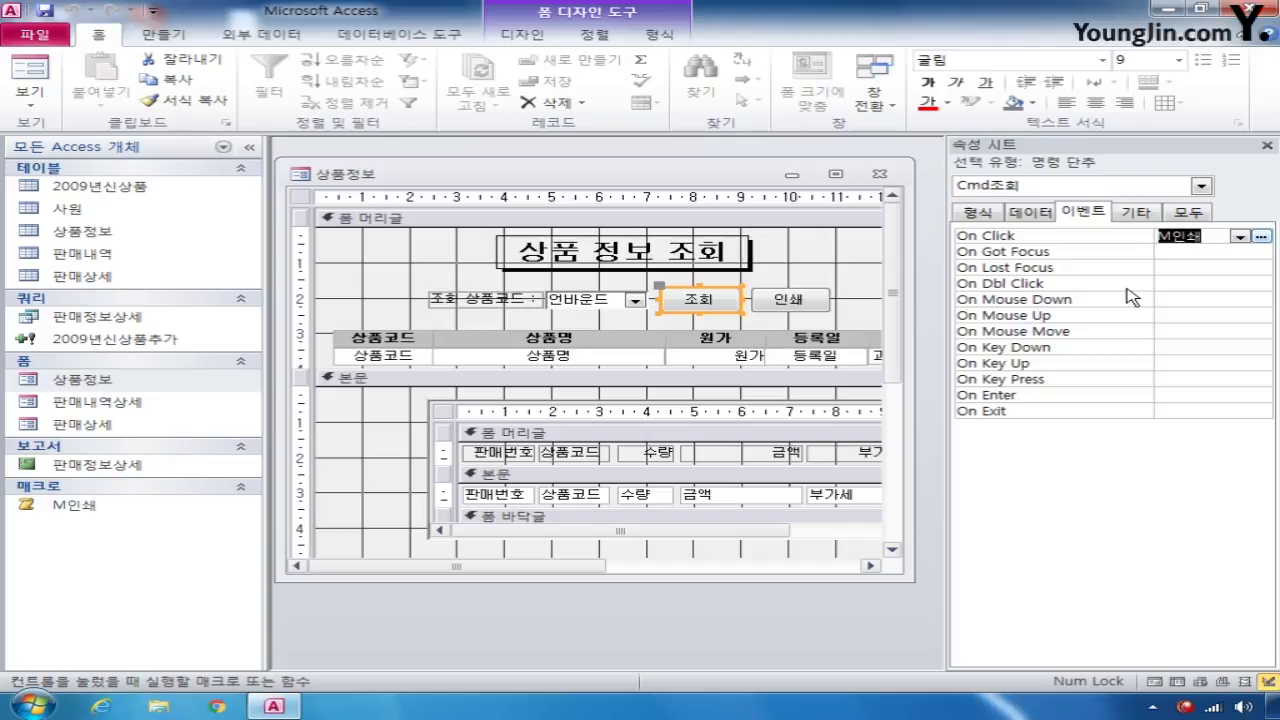
{"action": "left_click", "coordinate": [881, 176]}
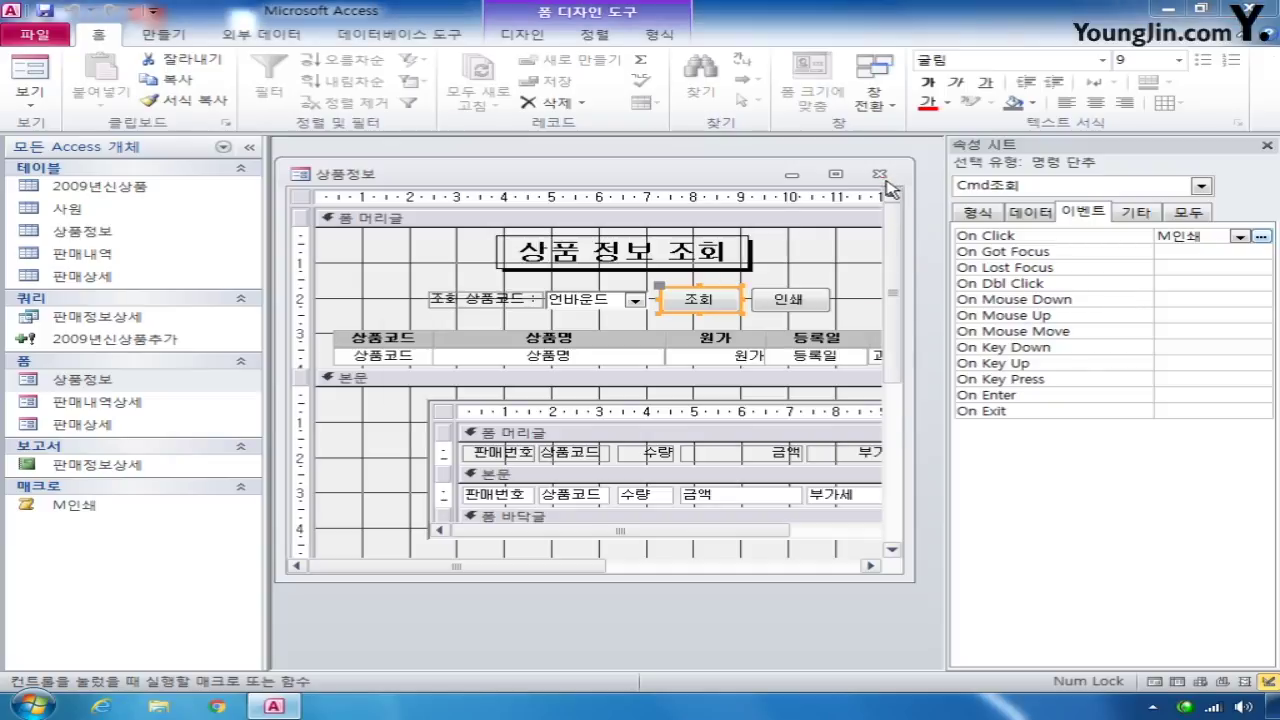
{"action": "left_click", "coordinate": [530, 398]}
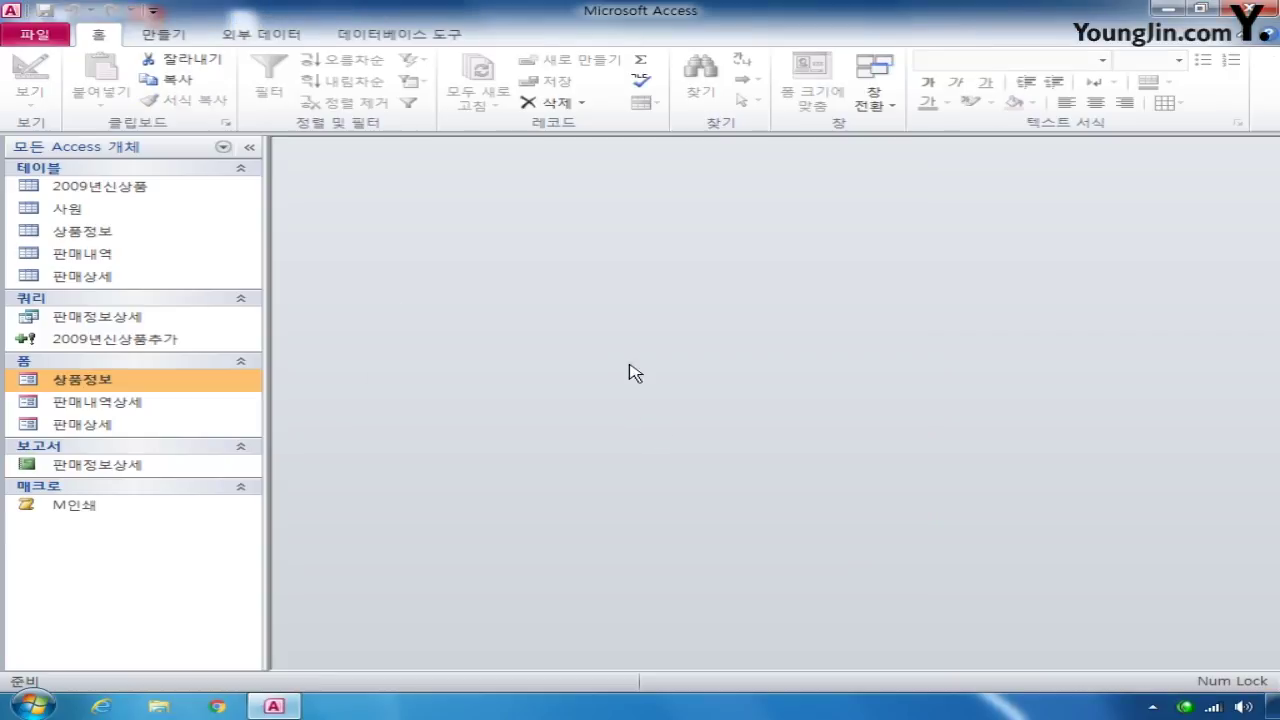
Step: Create a new query in design view on the 판매상세 table and change its type to an update query
{"action": "left_click", "coordinate": [149, 37]}
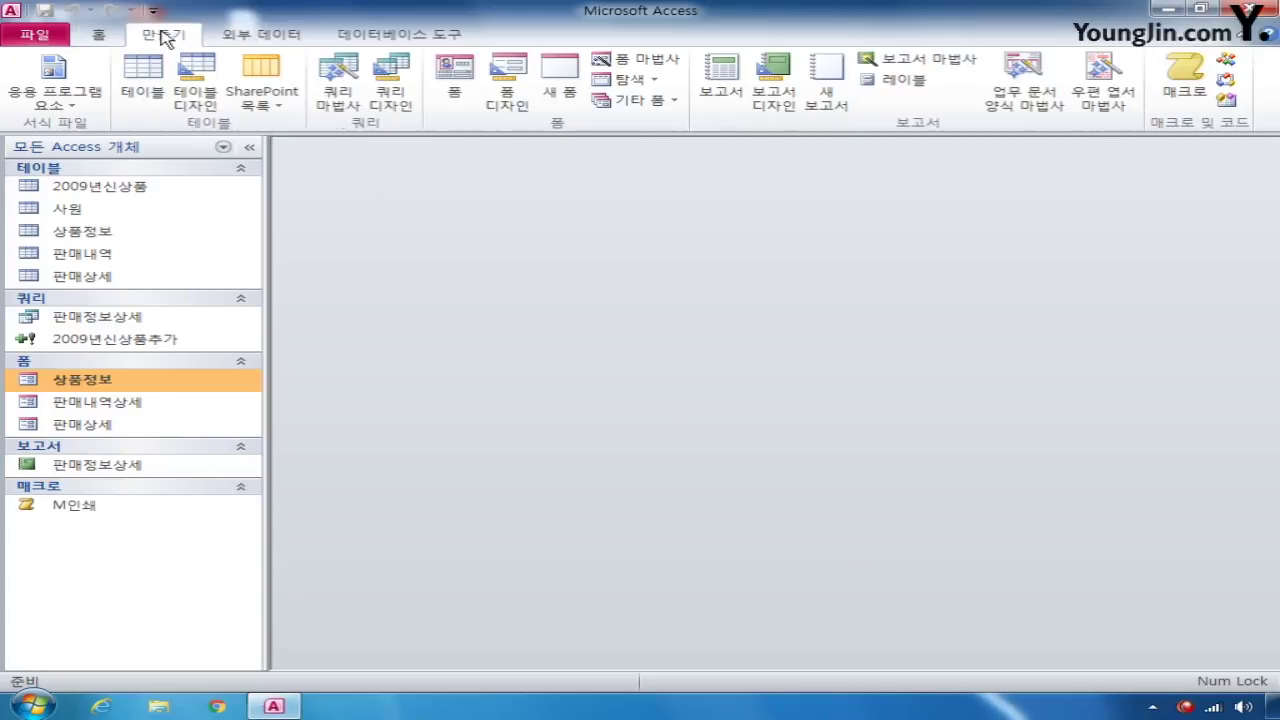
{"action": "left_click", "coordinate": [390, 88]}
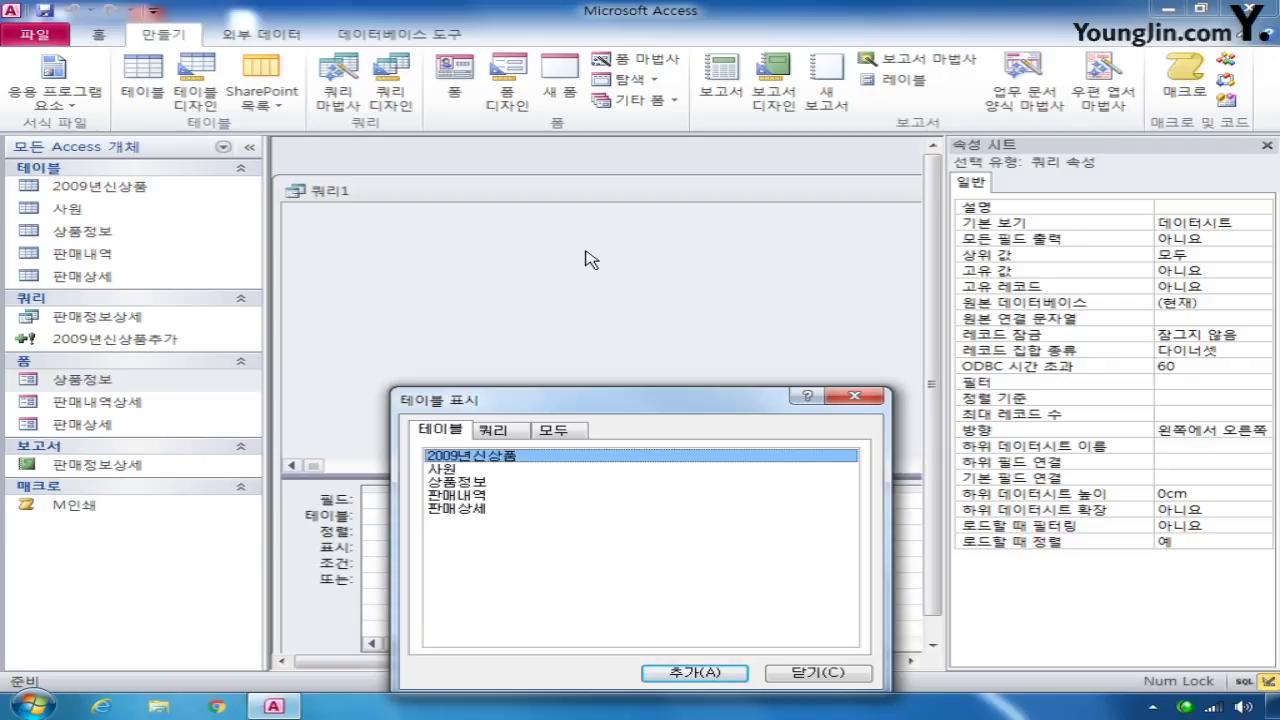
{"action": "double_click", "coordinate": [460, 507]}
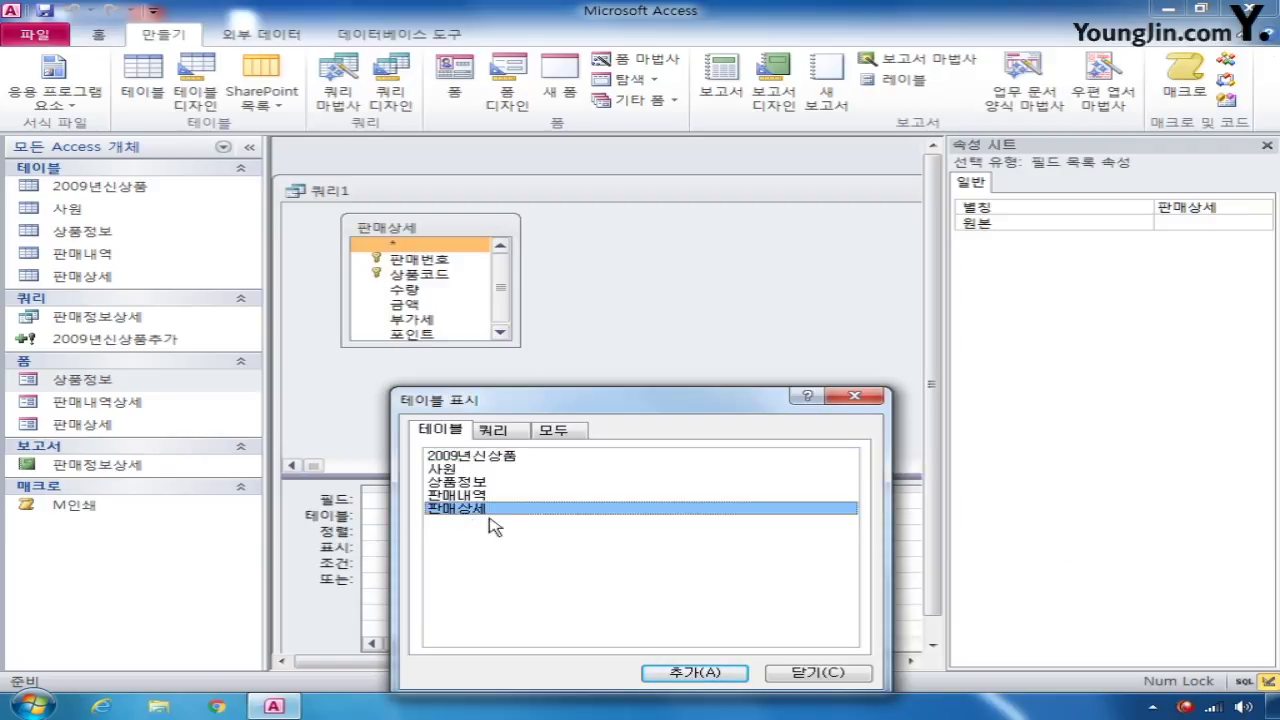
{"action": "left_click", "coordinate": [818, 672]}
{"action": "left_click_drag", "start_coordinate": [432, 344], "coordinate": [431, 400]}
{"action": "right_click", "coordinate": [586, 294]}
{"action": "mouse_move", "coordinate": [733, 446]}
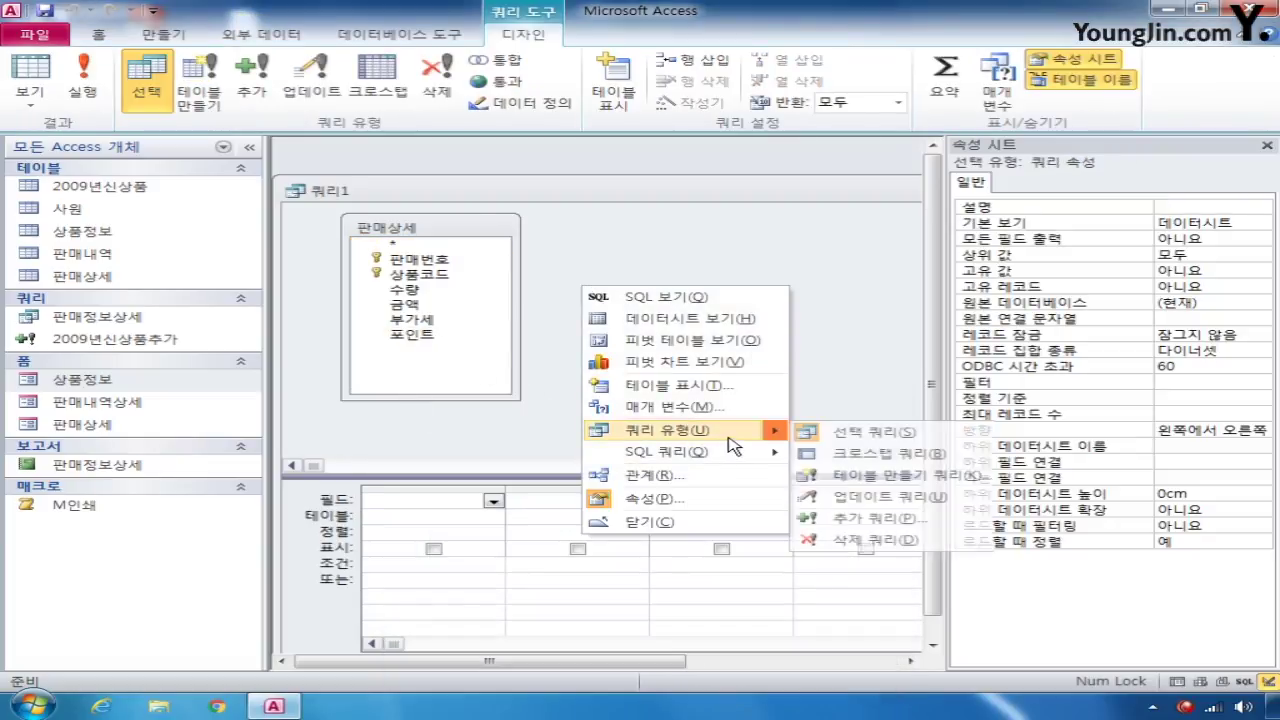
{"action": "left_click", "coordinate": [876, 497]}
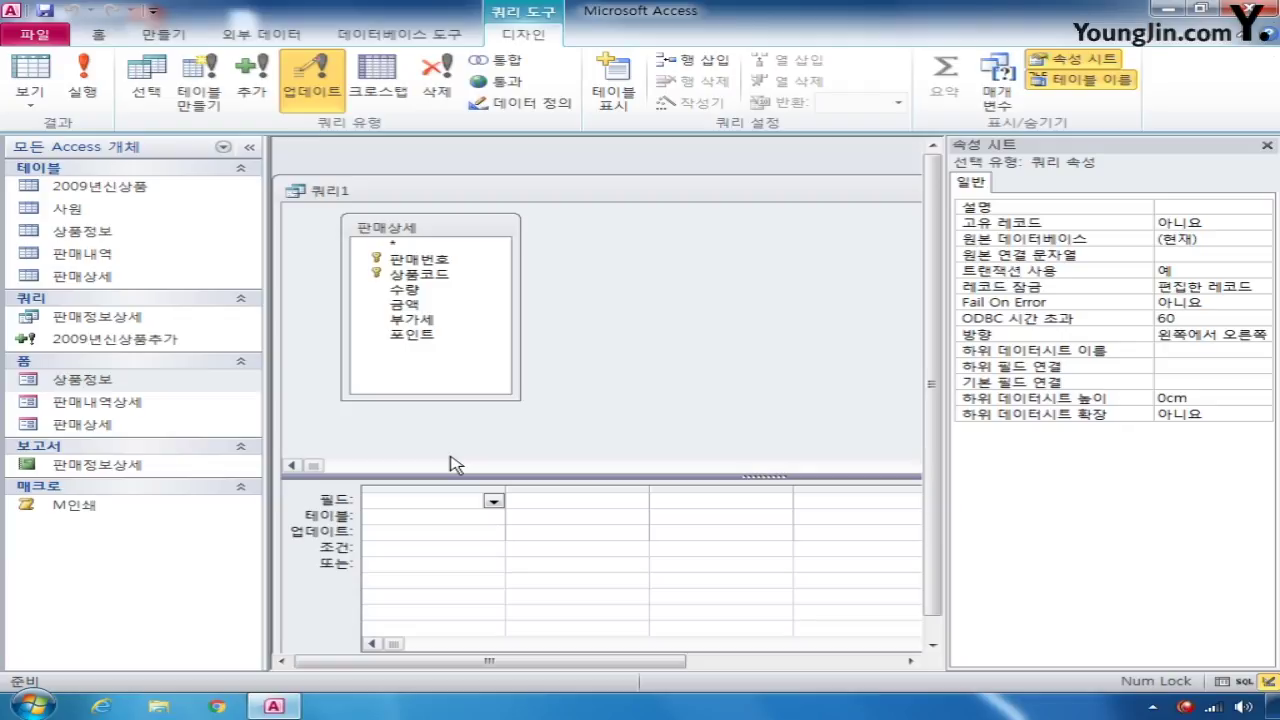
Step: Add the 포인트 field to the query grid and set its update value to [금액]/1000
{"action": "double_click", "coordinate": [423, 340]}
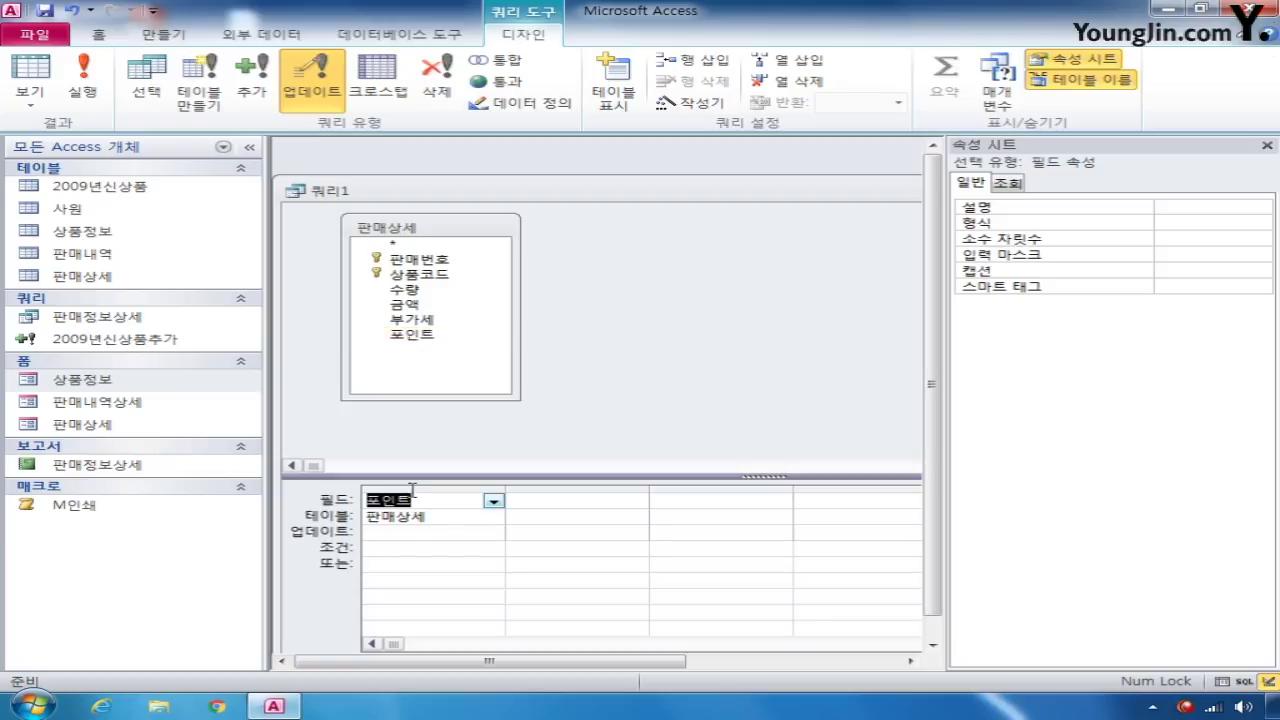
{"action": "left_click", "coordinate": [399, 533]}
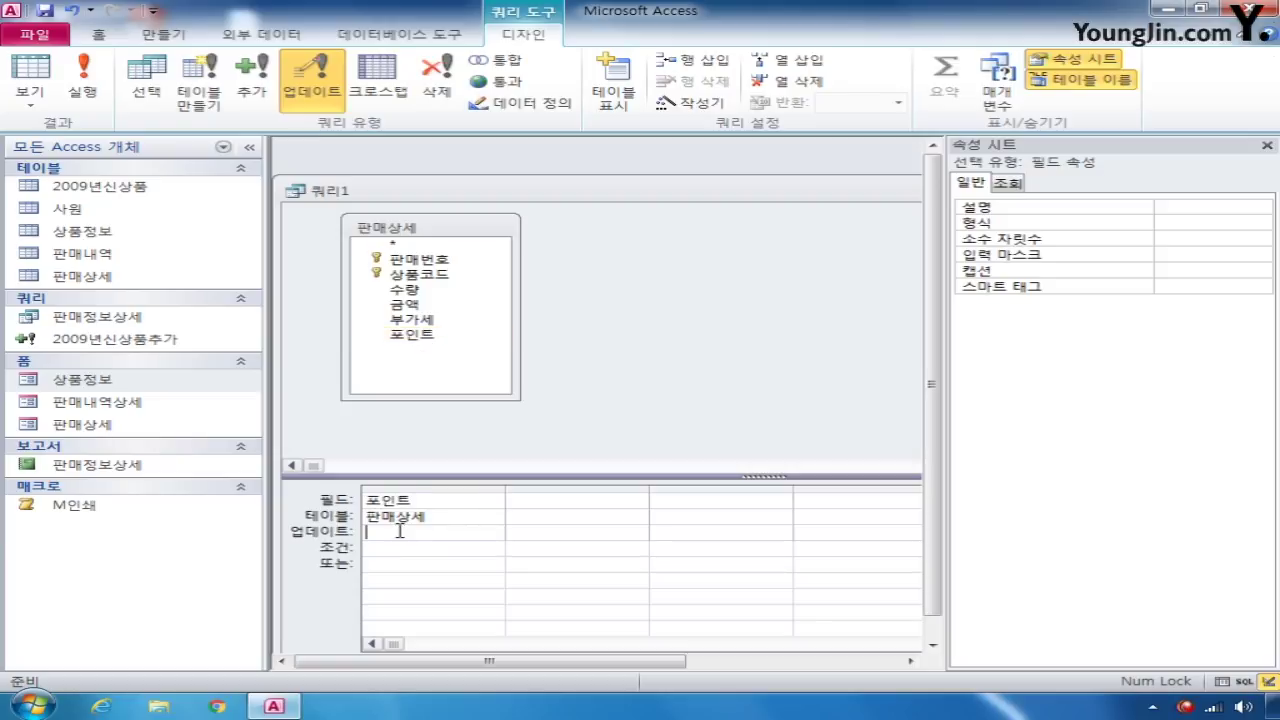
{"action": "type", "text": "[금액]/1000"}
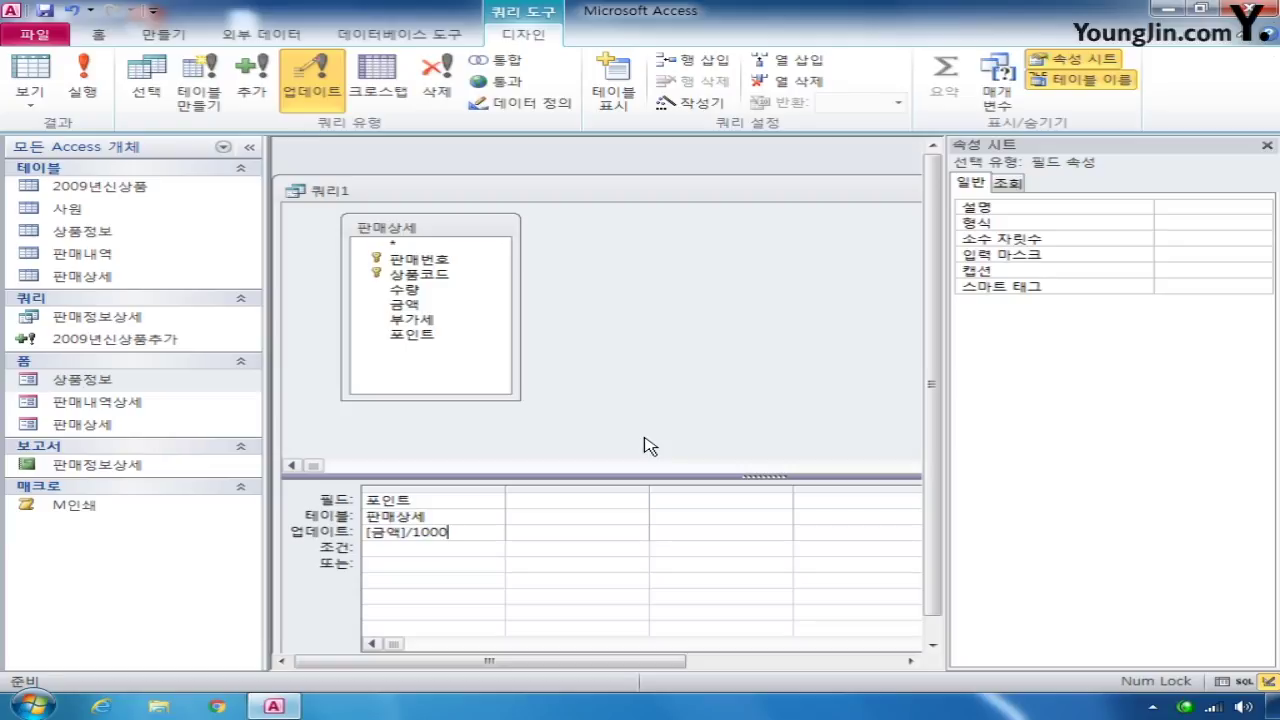
Step: Add the 금액 field as the query's second column with the criterion >=50000
{"action": "left_click", "coordinate": [532, 507]}
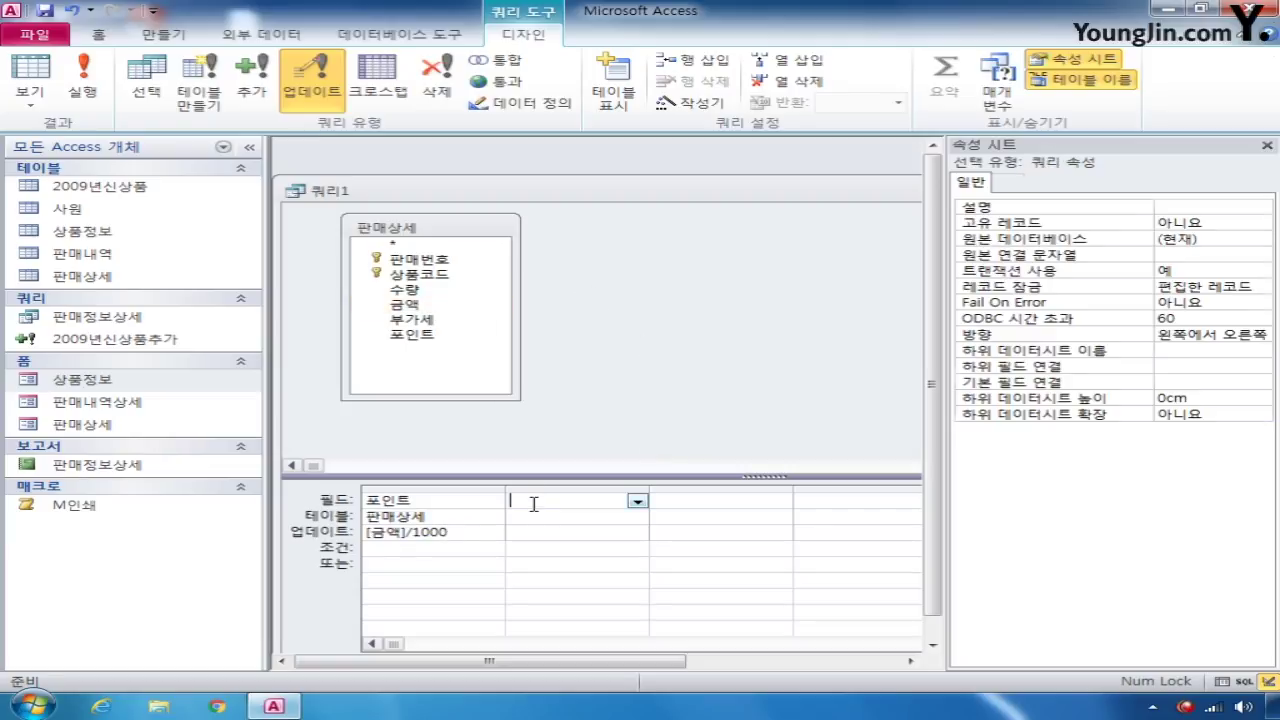
{"action": "double_click", "coordinate": [423, 310]}
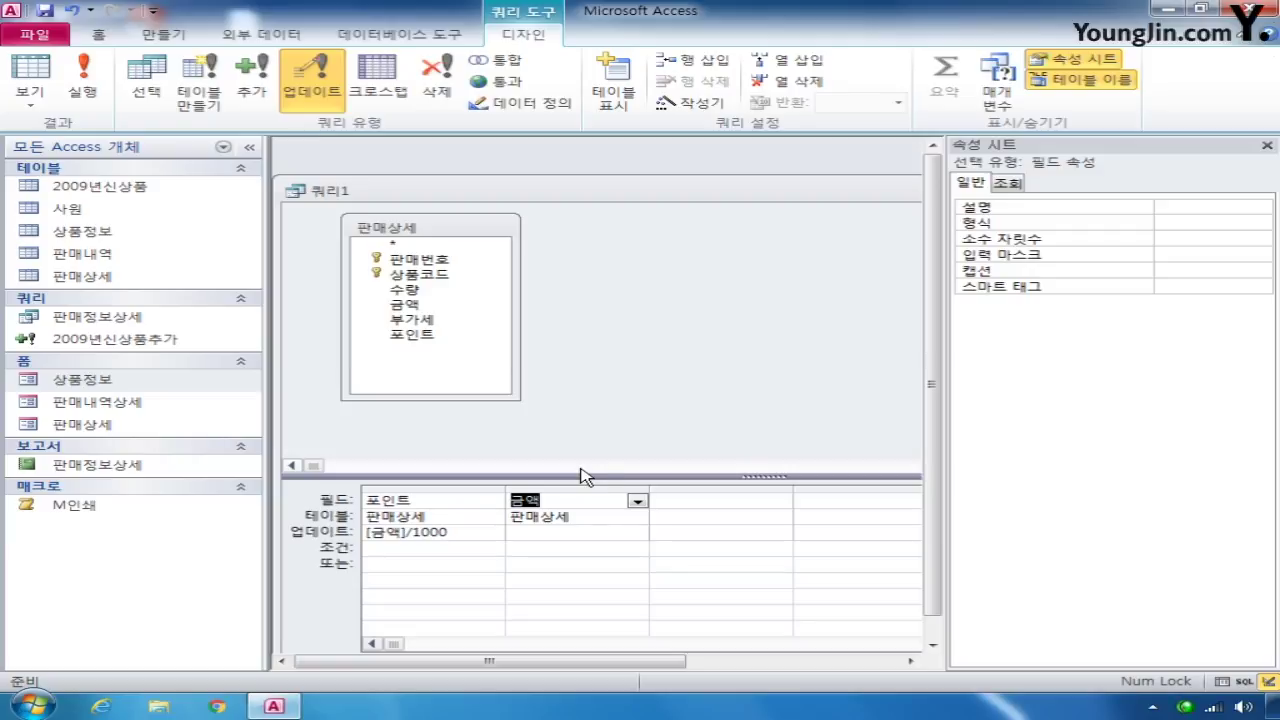
{"action": "left_click", "coordinate": [549, 553]}
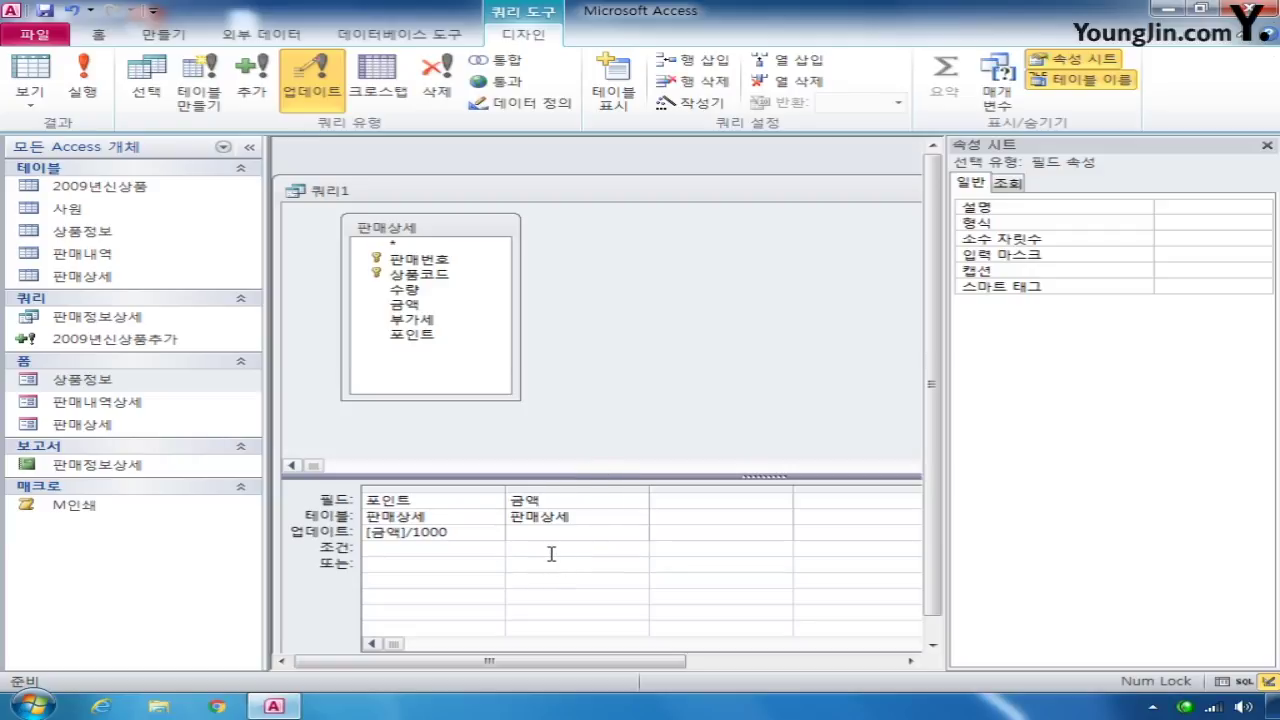
{"action": "type", "text": ">=50000"}
{"action": "left_click_drag", "start_coordinate": [875, 198], "coordinate": [537, 212]}
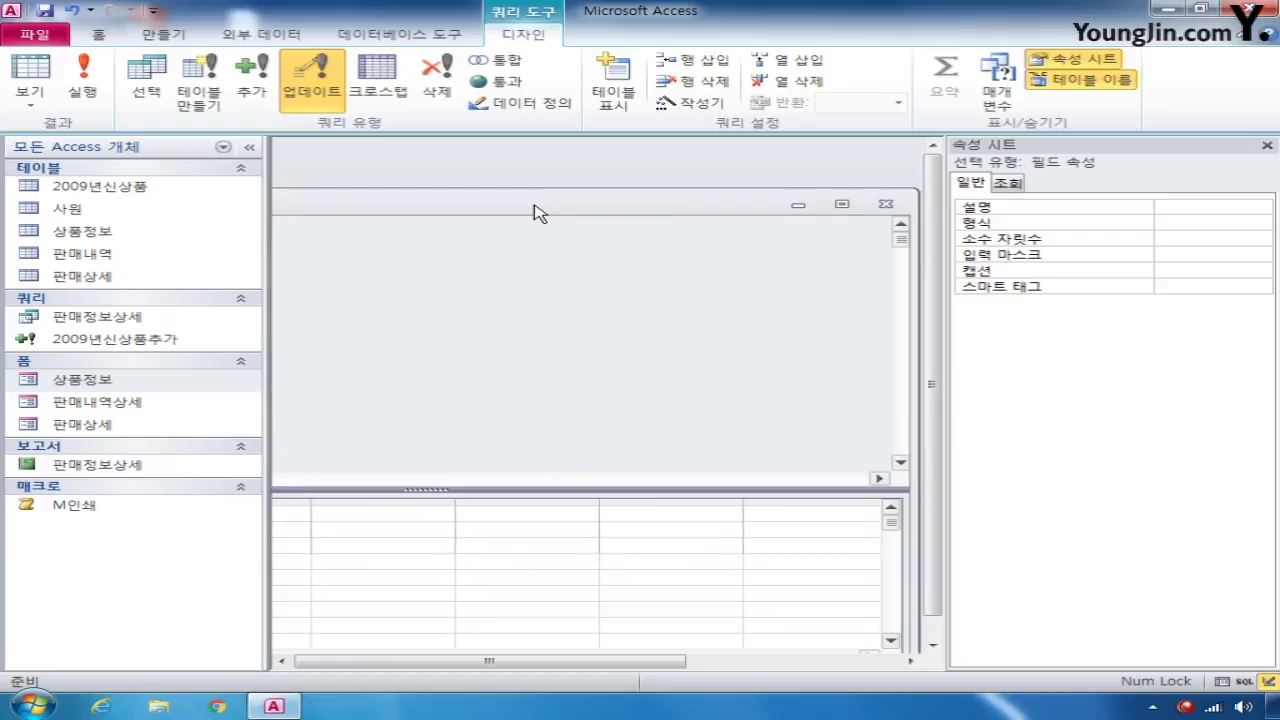
Step: Close the update query and save it under the name 포인트계산
{"action": "left_click", "coordinate": [885, 204]}
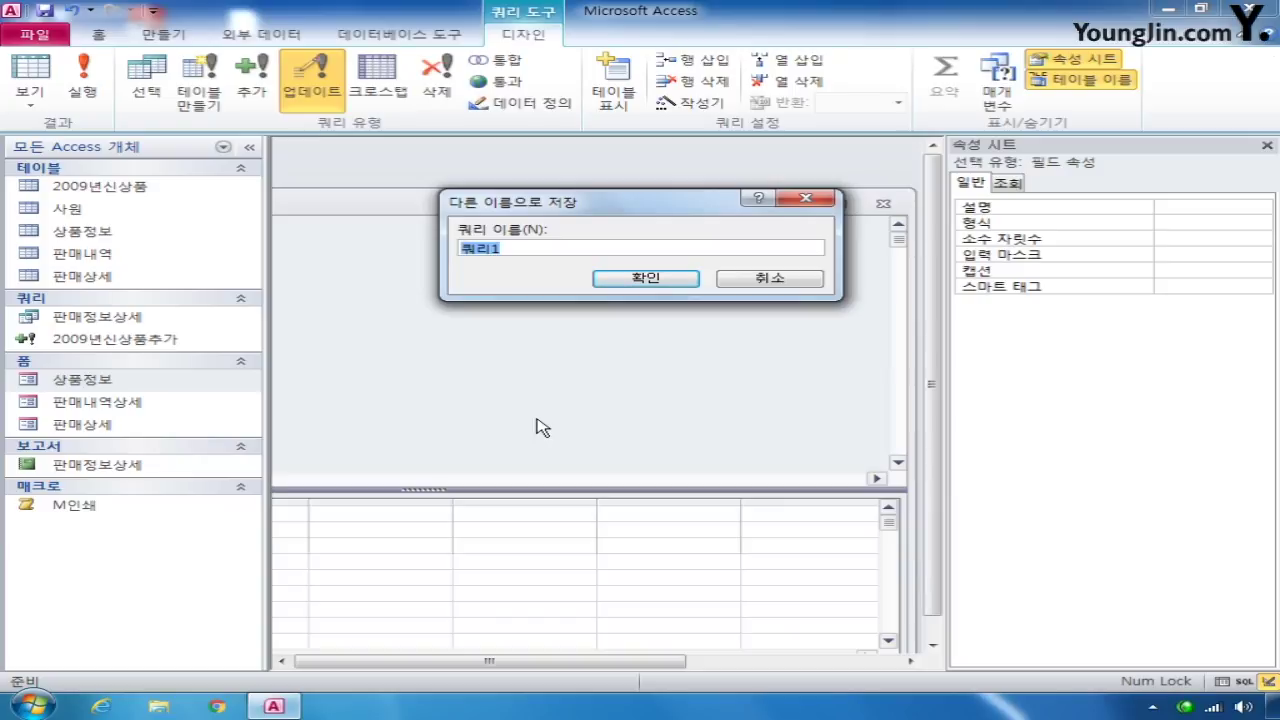
{"action": "type", "text": "포인트계산"}
{"action": "key", "text": "Return"}
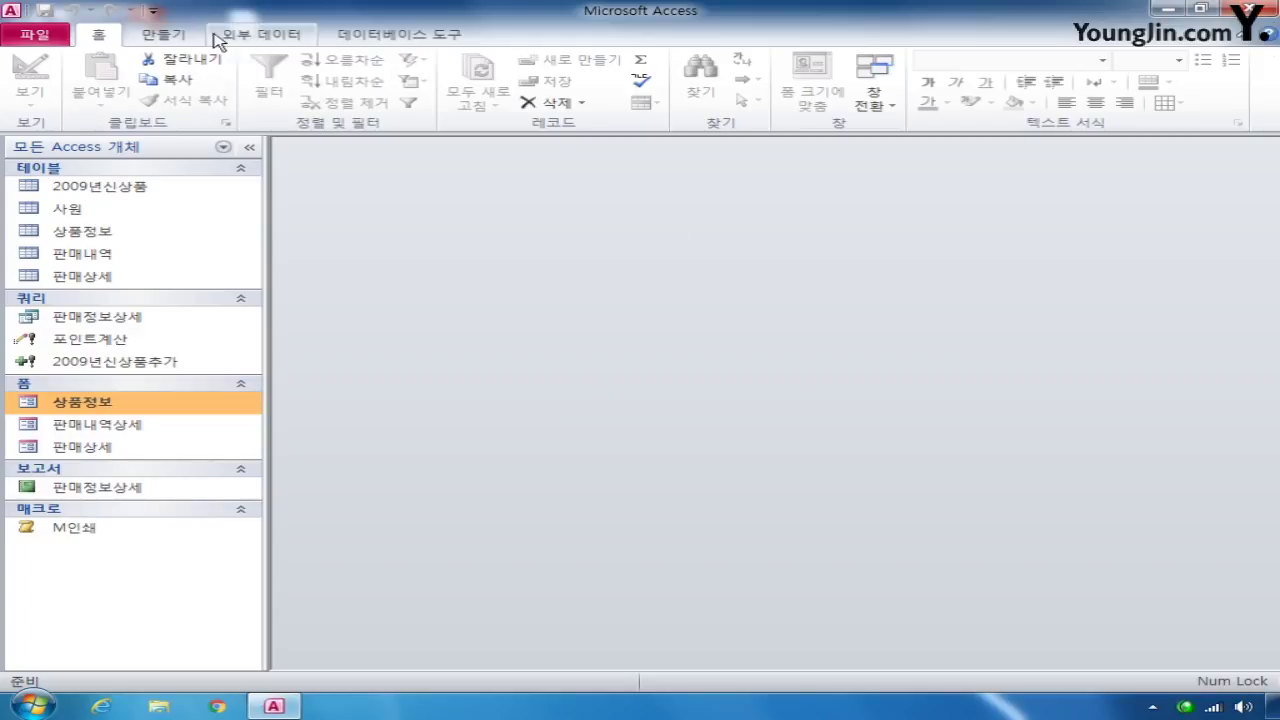
Step: Create a new query in design view with the 상품정보 and 판매상세 tables and close the property sheet
{"action": "left_click", "coordinate": [155, 34]}
{"action": "left_click", "coordinate": [392, 92]}
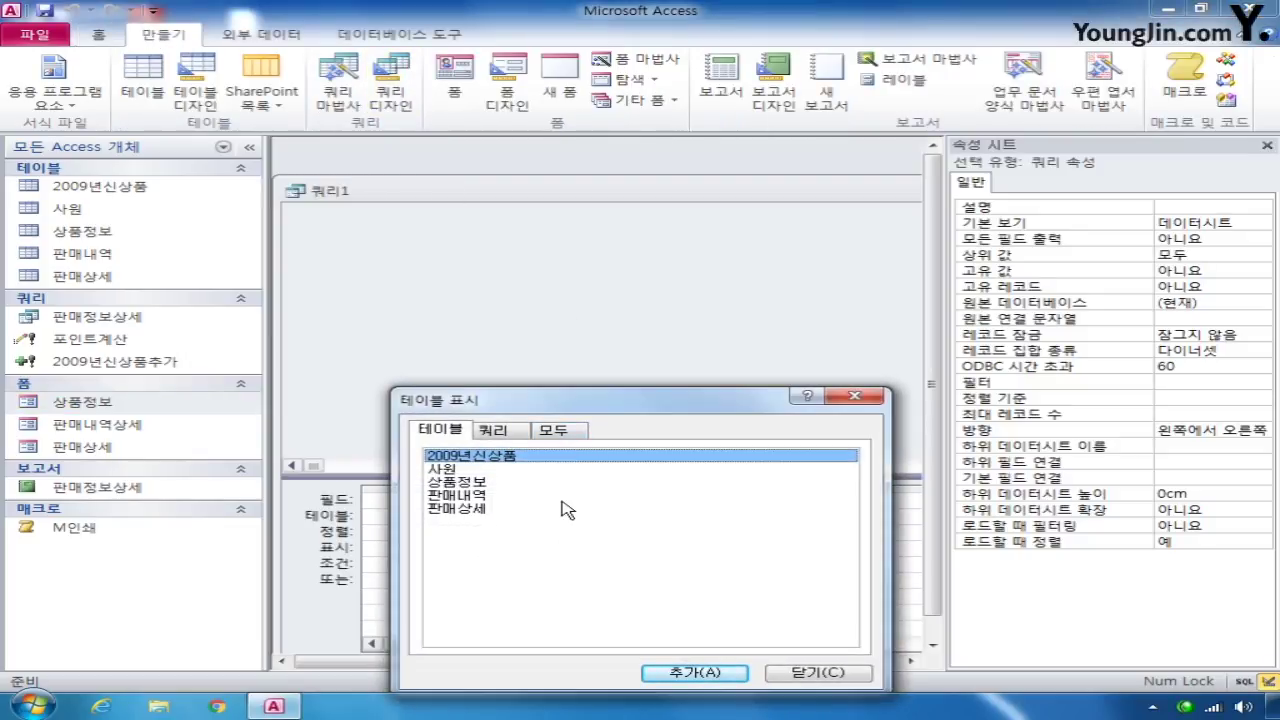
{"action": "double_click", "coordinate": [470, 482]}
{"action": "double_click", "coordinate": [475, 509]}
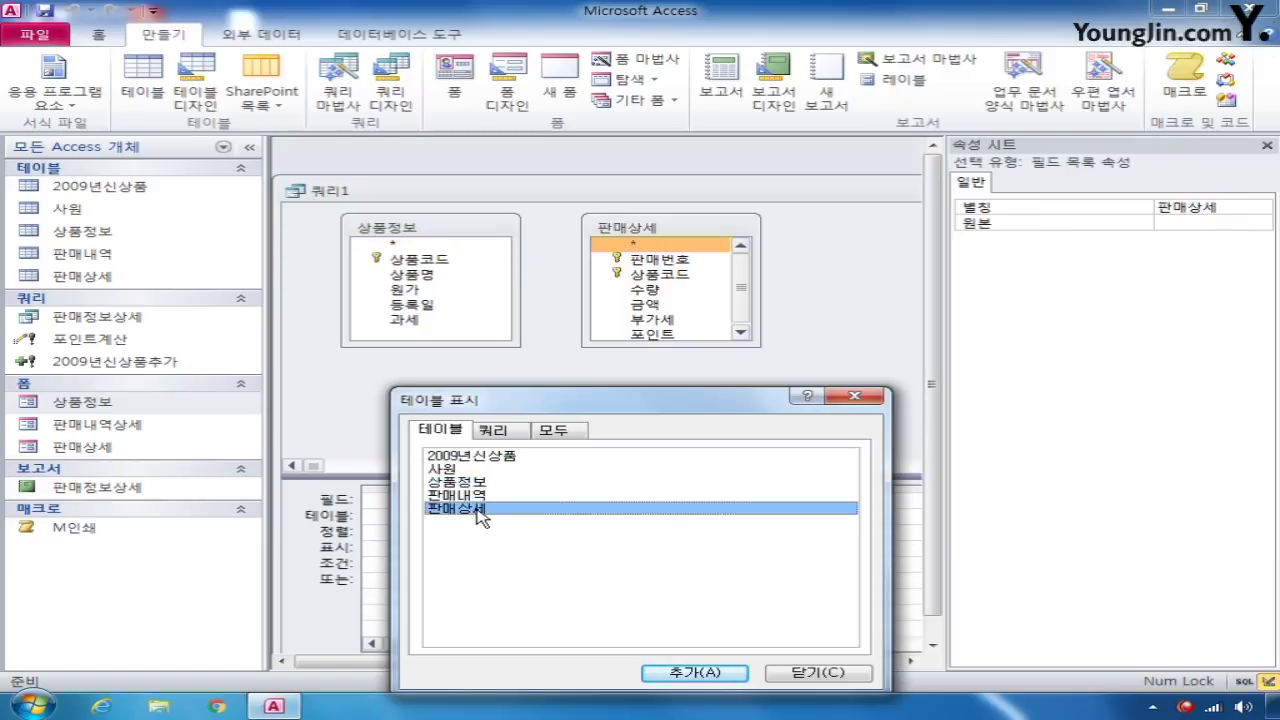
{"action": "left_click", "coordinate": [811, 673]}
{"action": "left_click_drag", "start_coordinate": [680, 347], "coordinate": [680, 360]}
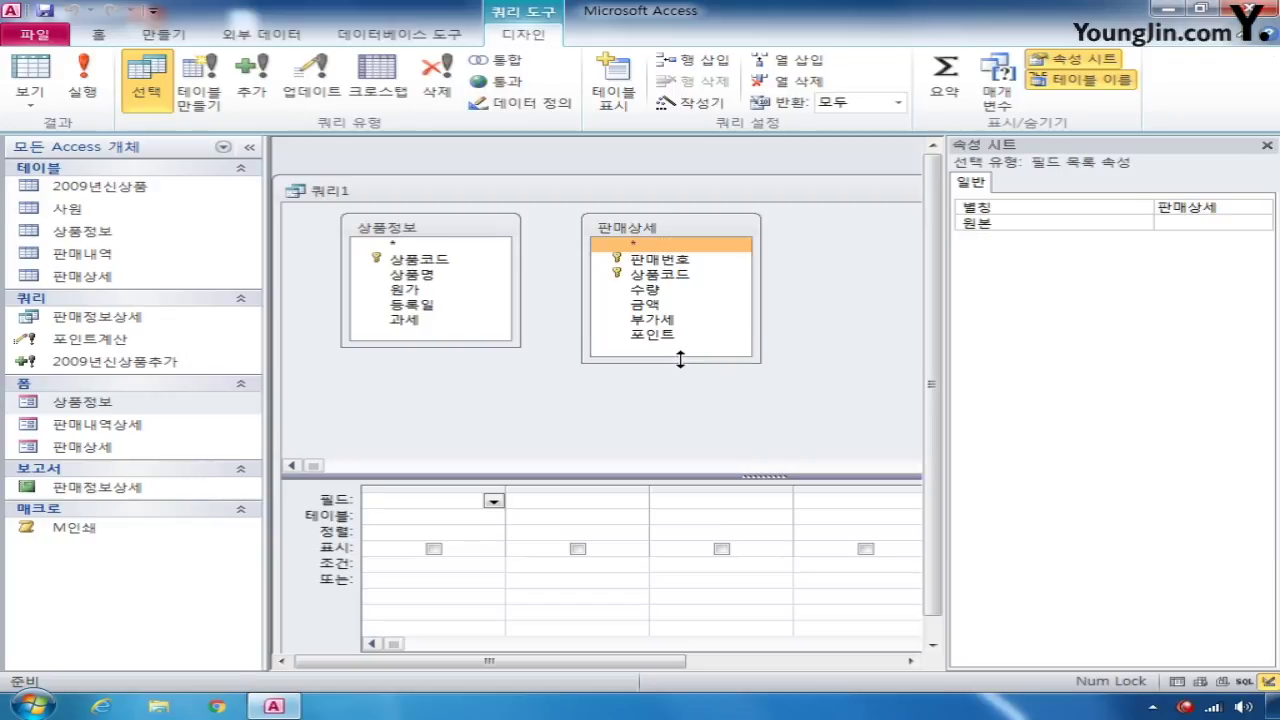
{"action": "left_click", "coordinate": [1267, 145]}
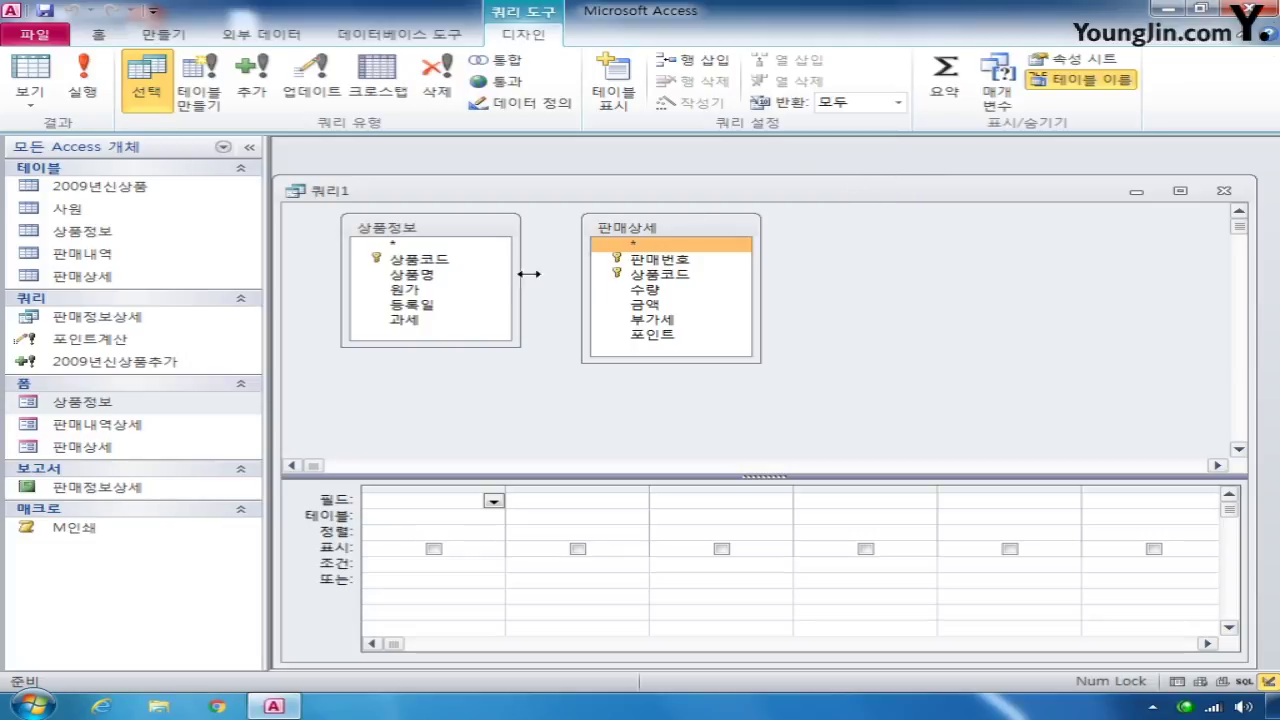
Step: Add 상품코드 and 상품명 from 상품정보, and 판매번호 and 수량 from 판매상세, to the query grid
{"action": "double_click", "coordinate": [458, 261]}
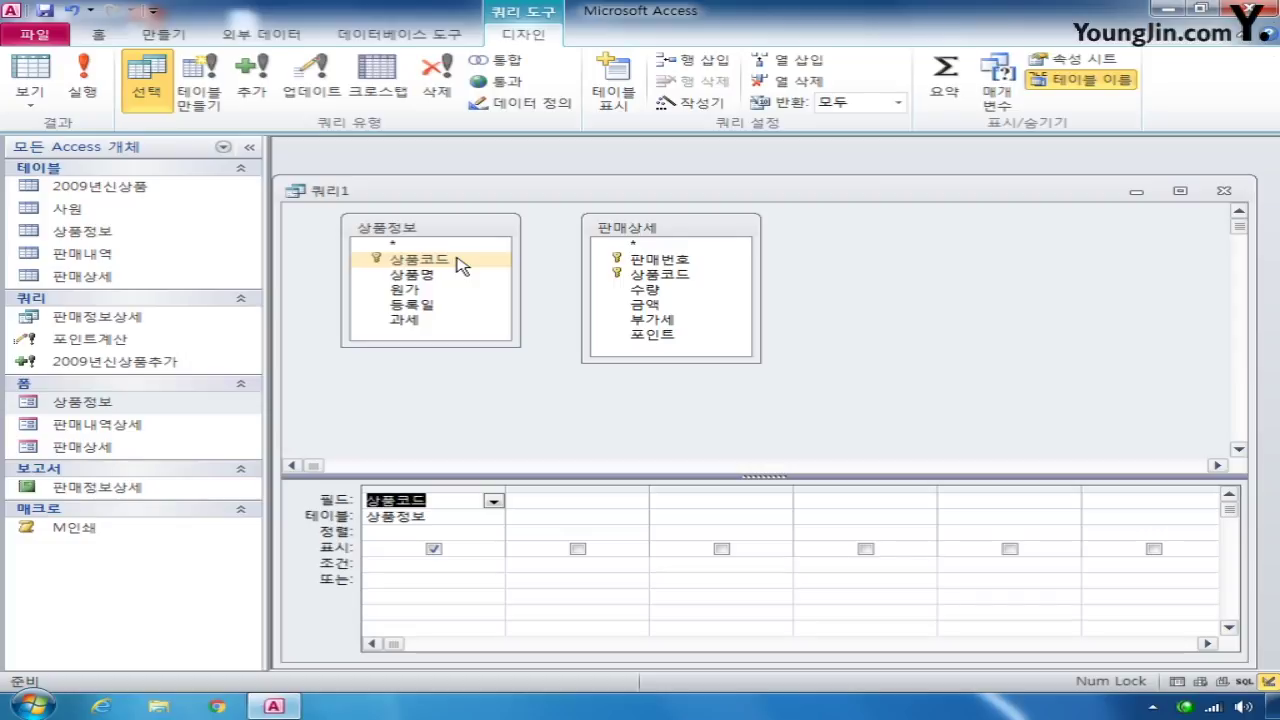
{"action": "double_click", "coordinate": [438, 283]}
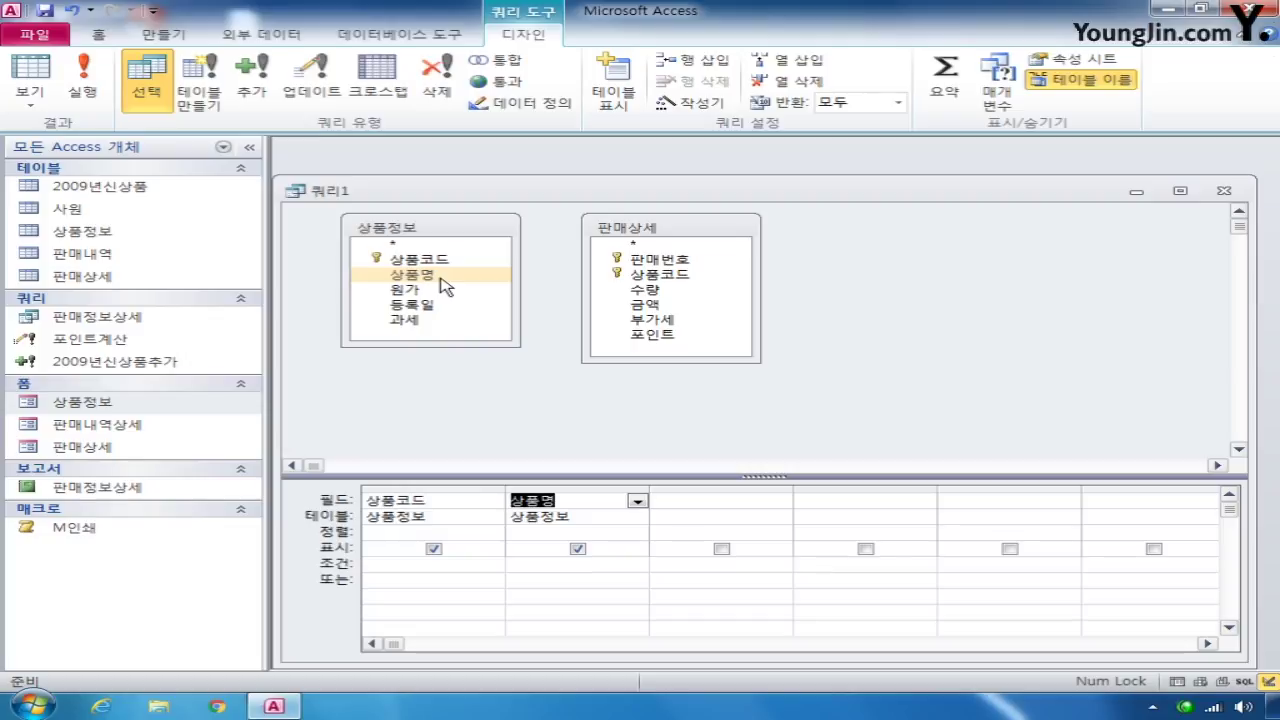
{"action": "double_click", "coordinate": [665, 262]}
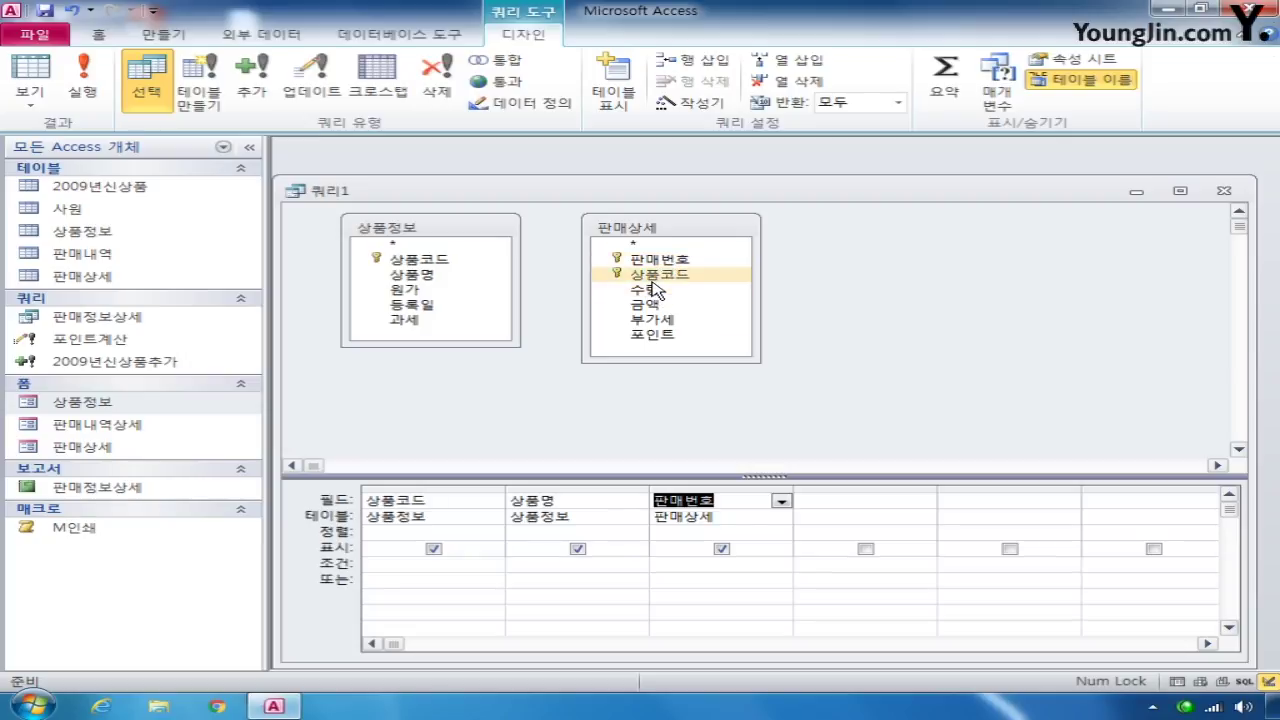
{"action": "double_click", "coordinate": [655, 289]}
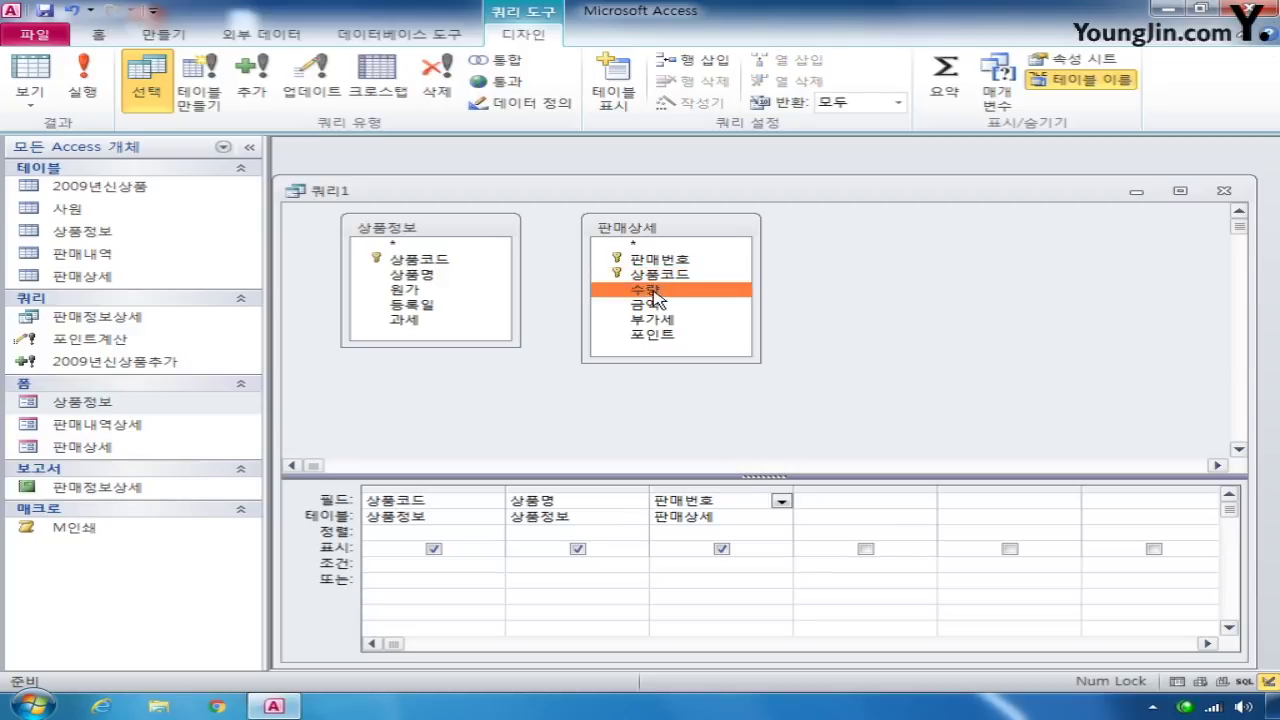
Step: Give the 판매번호 column the alias 판매횟수 and the 수량 column the alias 판매수량
{"action": "left_click", "coordinate": [659, 502]}
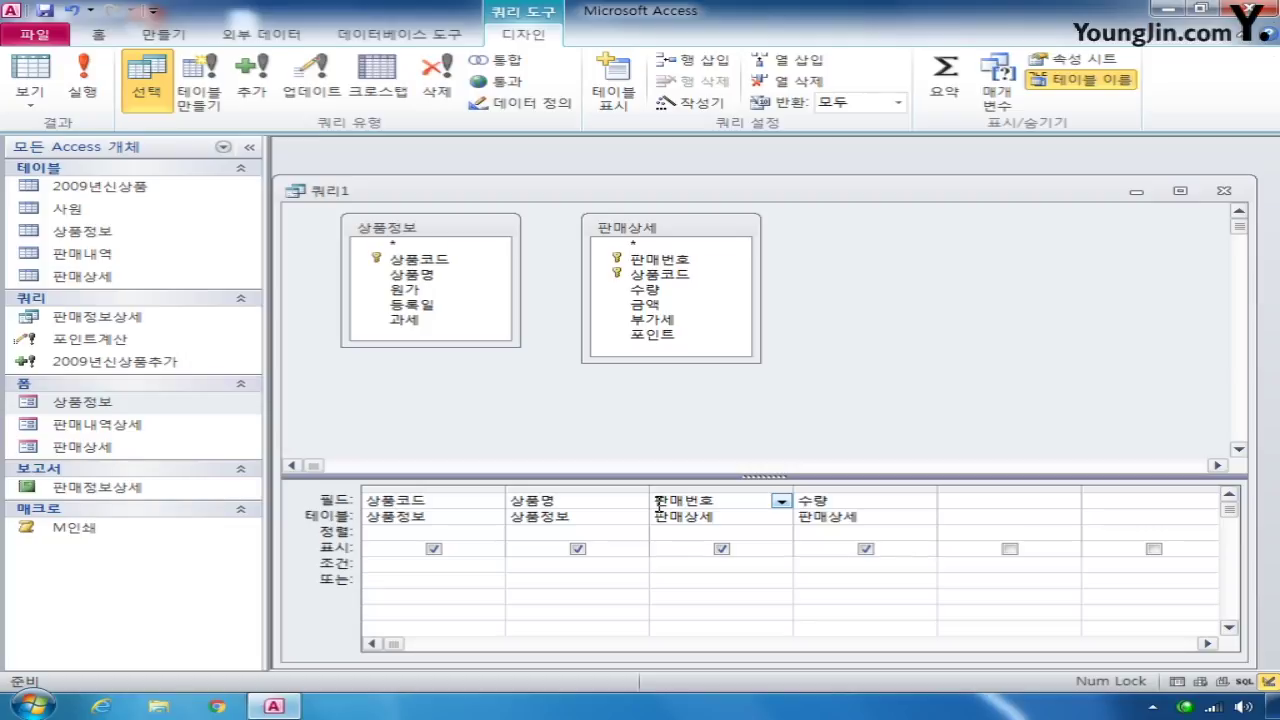
{"action": "type", "text": "판매회수"}
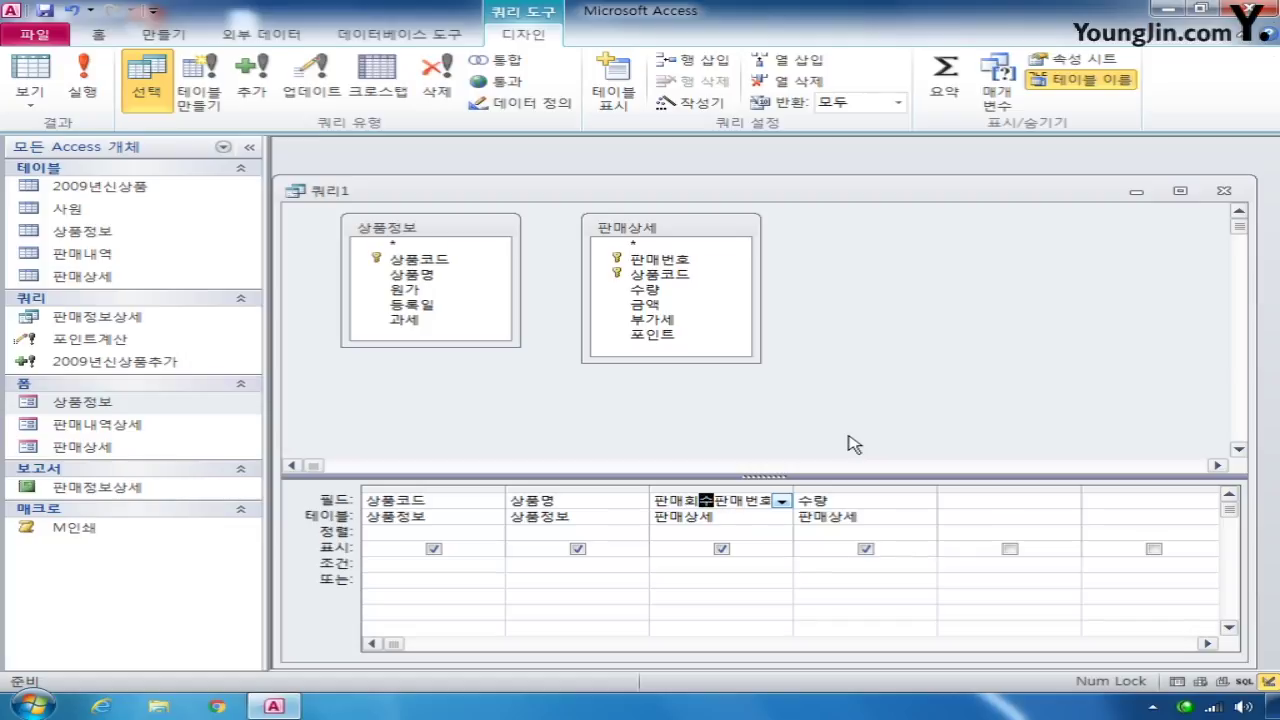
{"action": "key", "text": "BackSpace"}
{"action": "key", "text": "BackSpace"}
{"action": "key", "text": "BackSpace"}
{"action": "type", "text": "횟"}
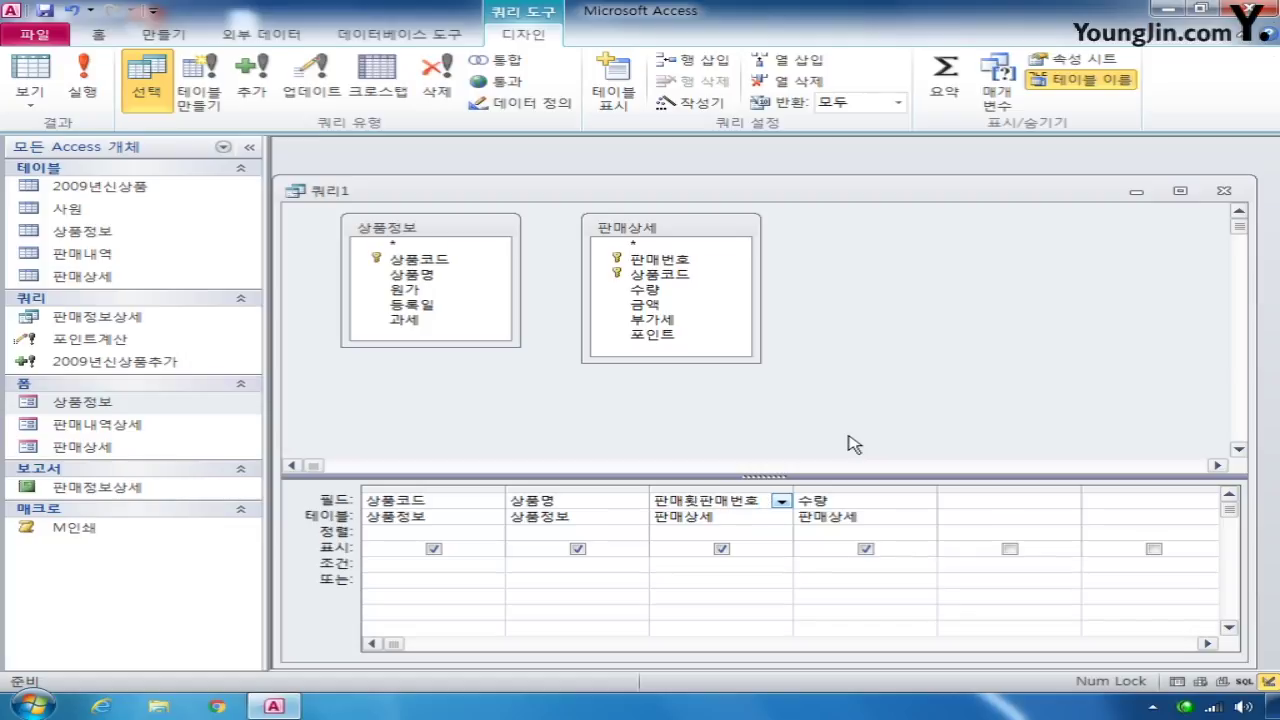
{"action": "type", "text": "수:"}
{"action": "left_click", "coordinate": [806, 505]}
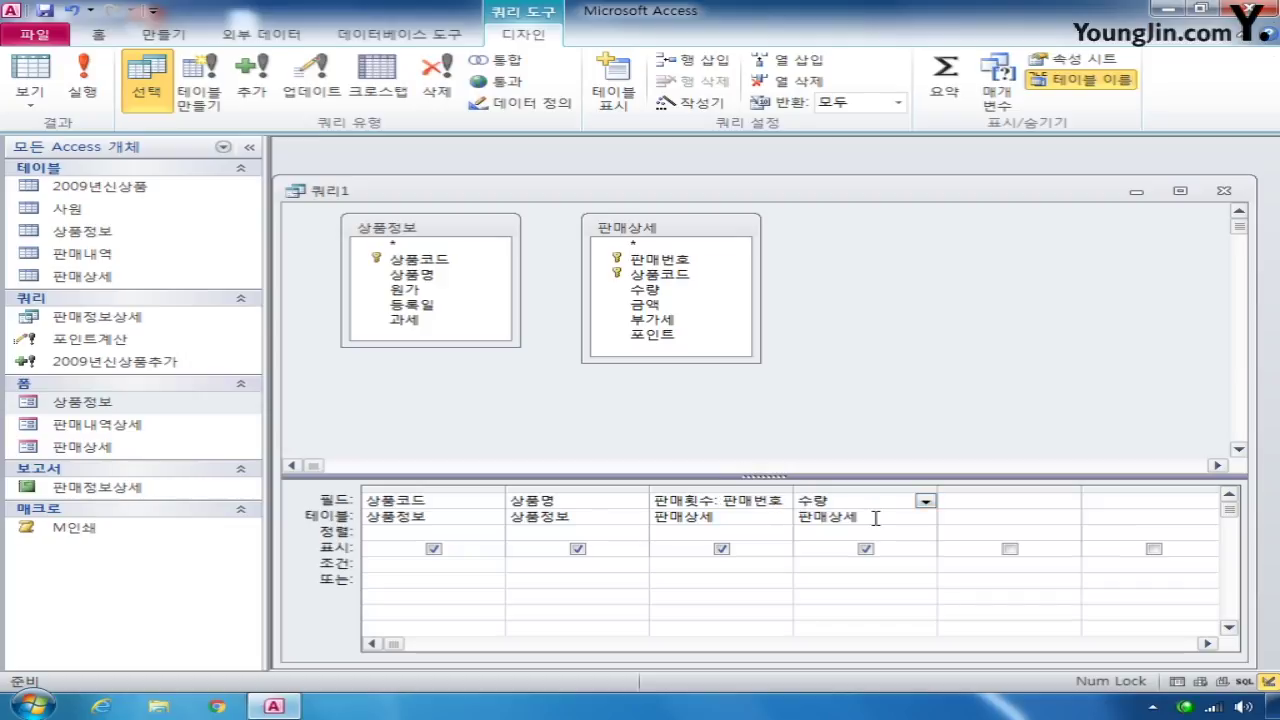
{"action": "type", "text": "판매수량"}
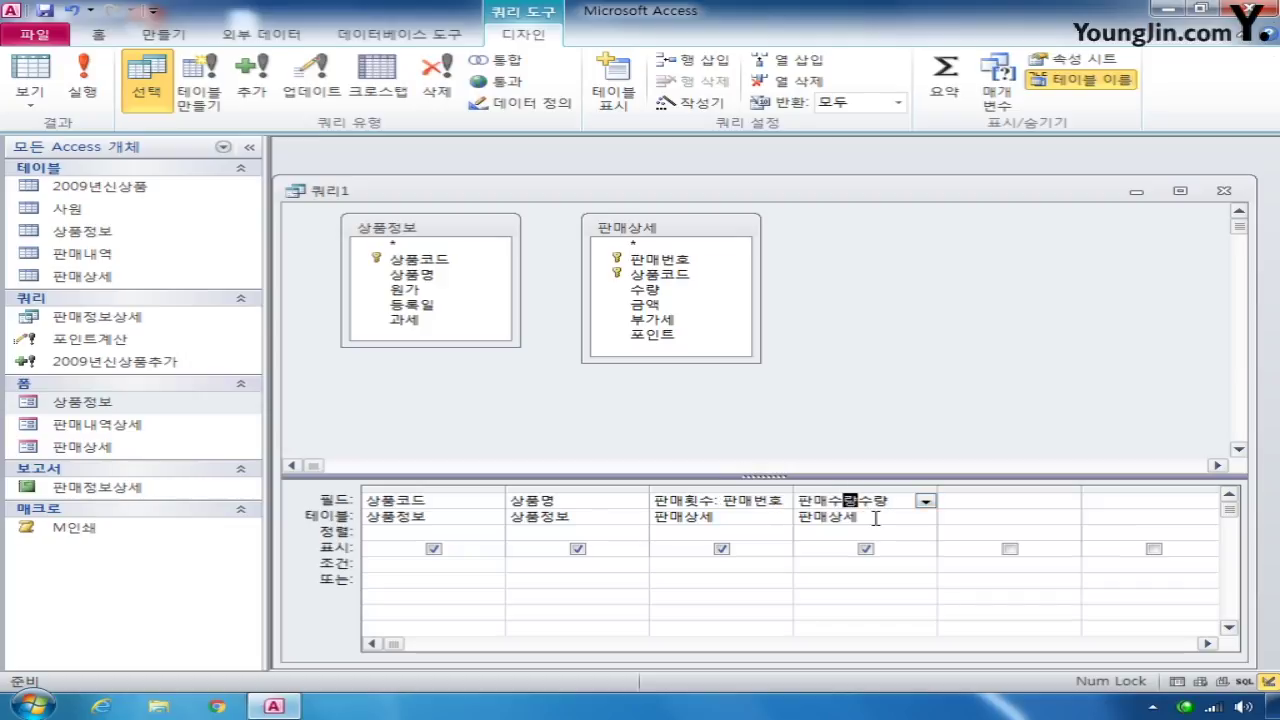
{"action": "type", "text": ":"}
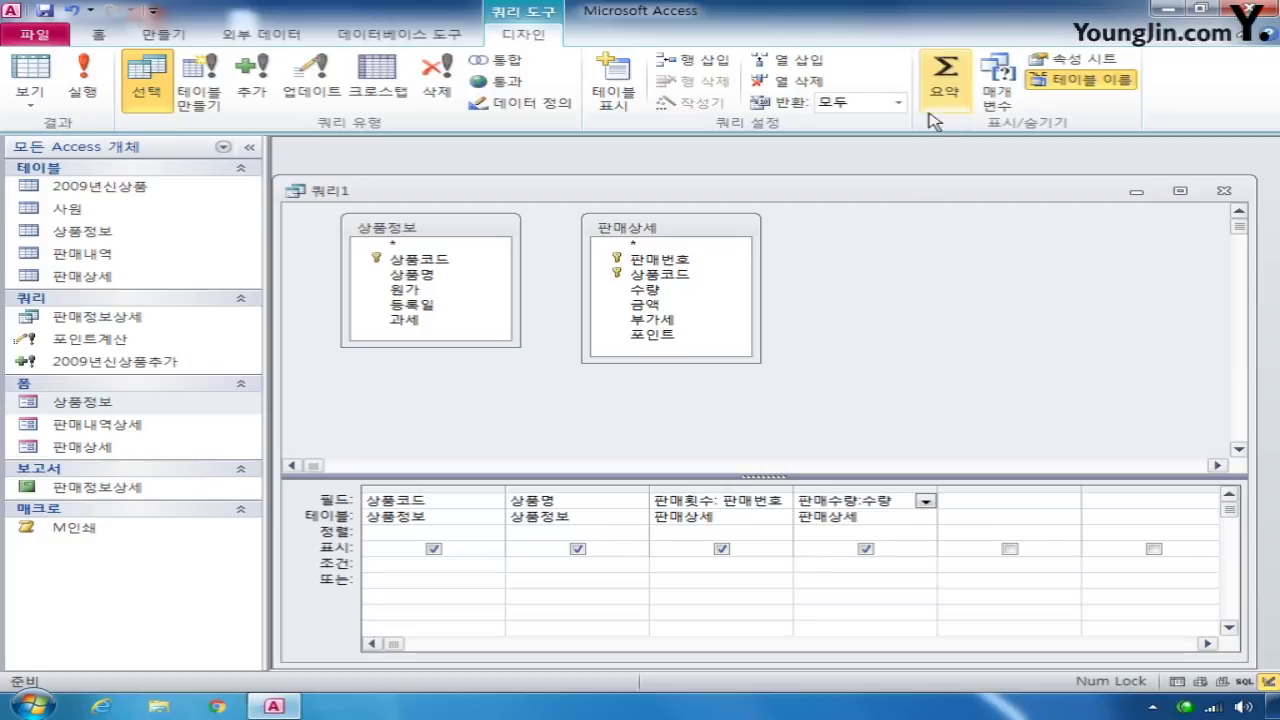
Step: Summarize the query with 개수 for 판매횟수 and 합계 for 판매수량, and run it to check the result
{"action": "left_click", "coordinate": [940, 100]}
{"action": "left_click", "coordinate": [768, 531]}
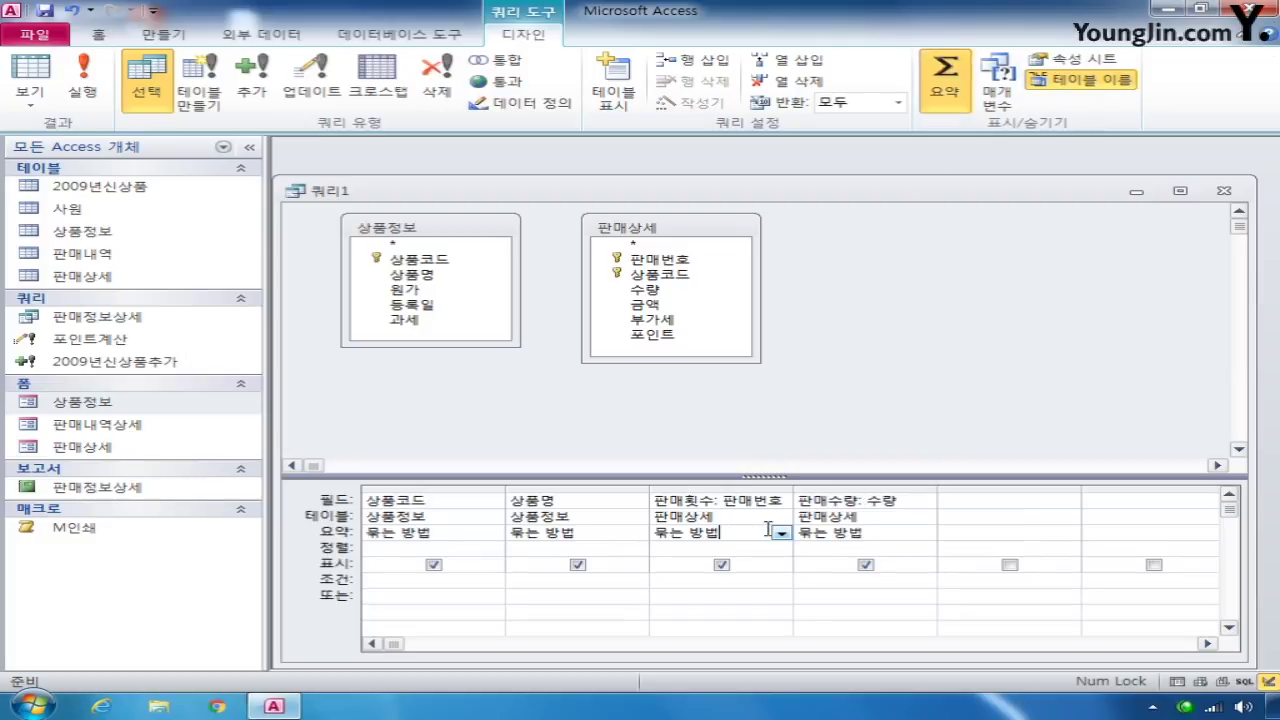
{"action": "left_click", "coordinate": [778, 533]}
{"action": "left_click", "coordinate": [747, 428]}
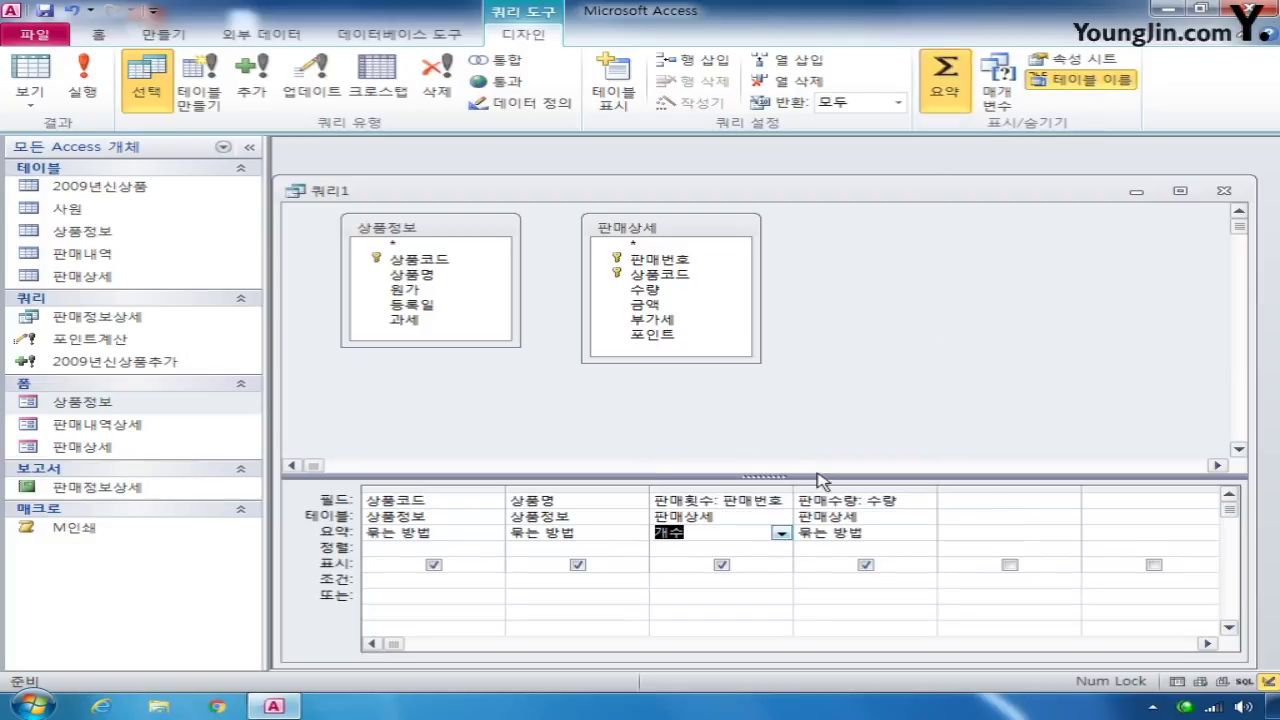
{"action": "left_click", "coordinate": [880, 533]}
{"action": "left_click", "coordinate": [925, 533]}
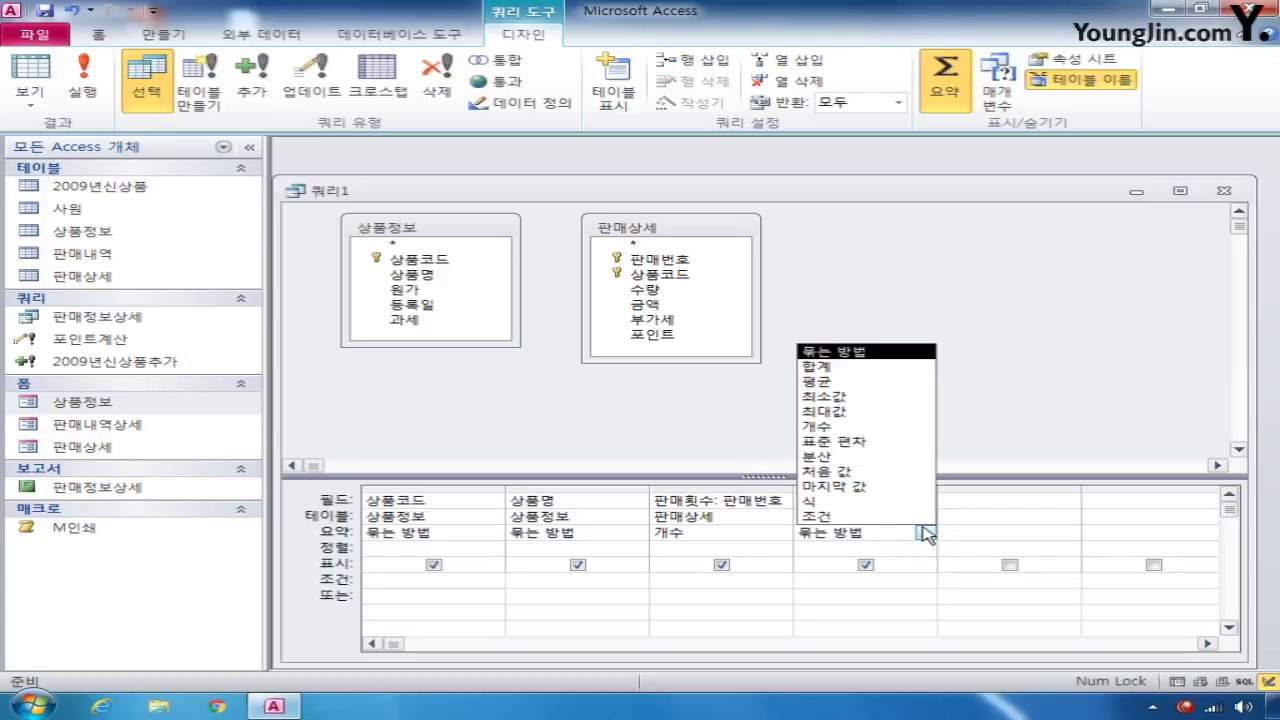
{"action": "left_click", "coordinate": [887, 367]}
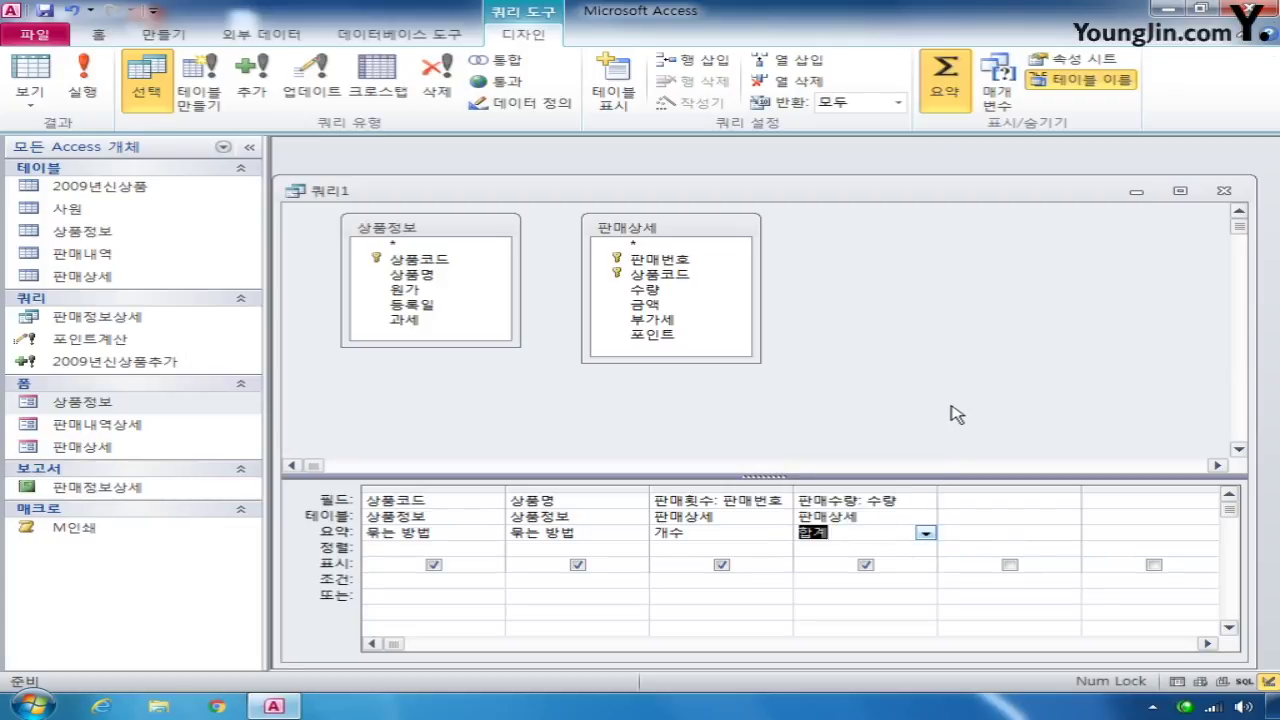
{"action": "left_click", "coordinate": [78, 72]}
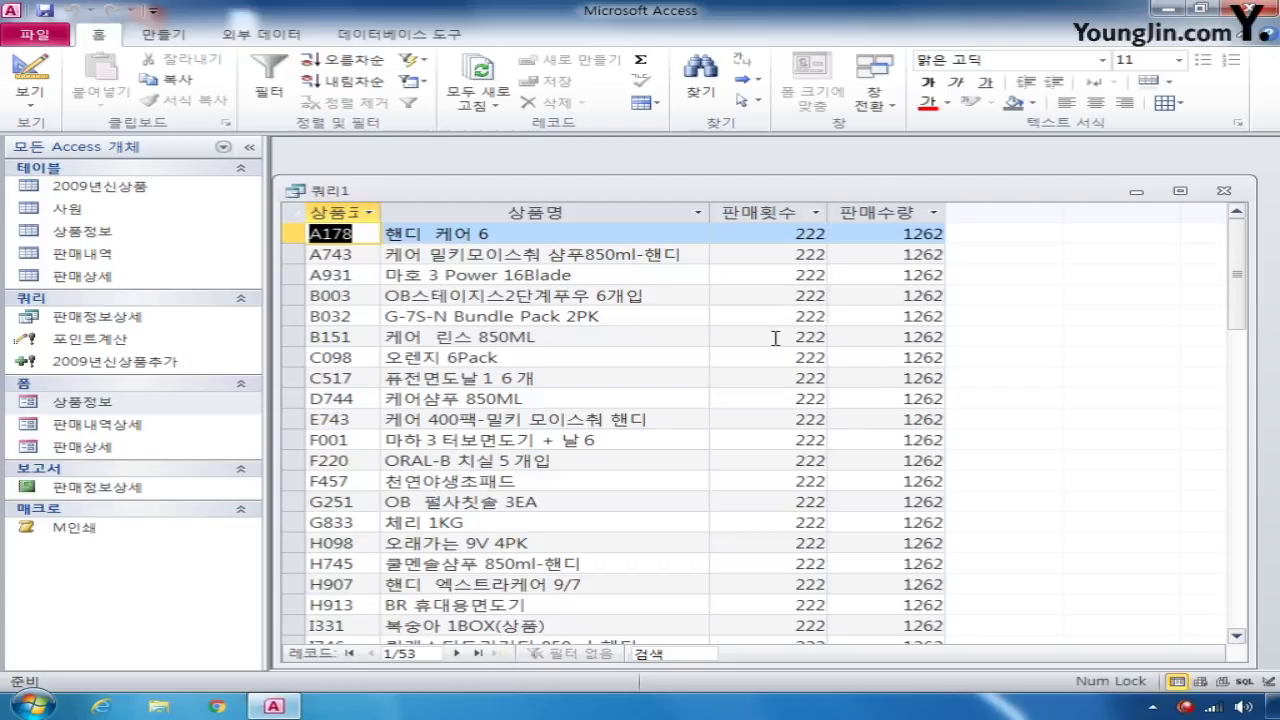
{"action": "left_click", "coordinate": [30, 70]}
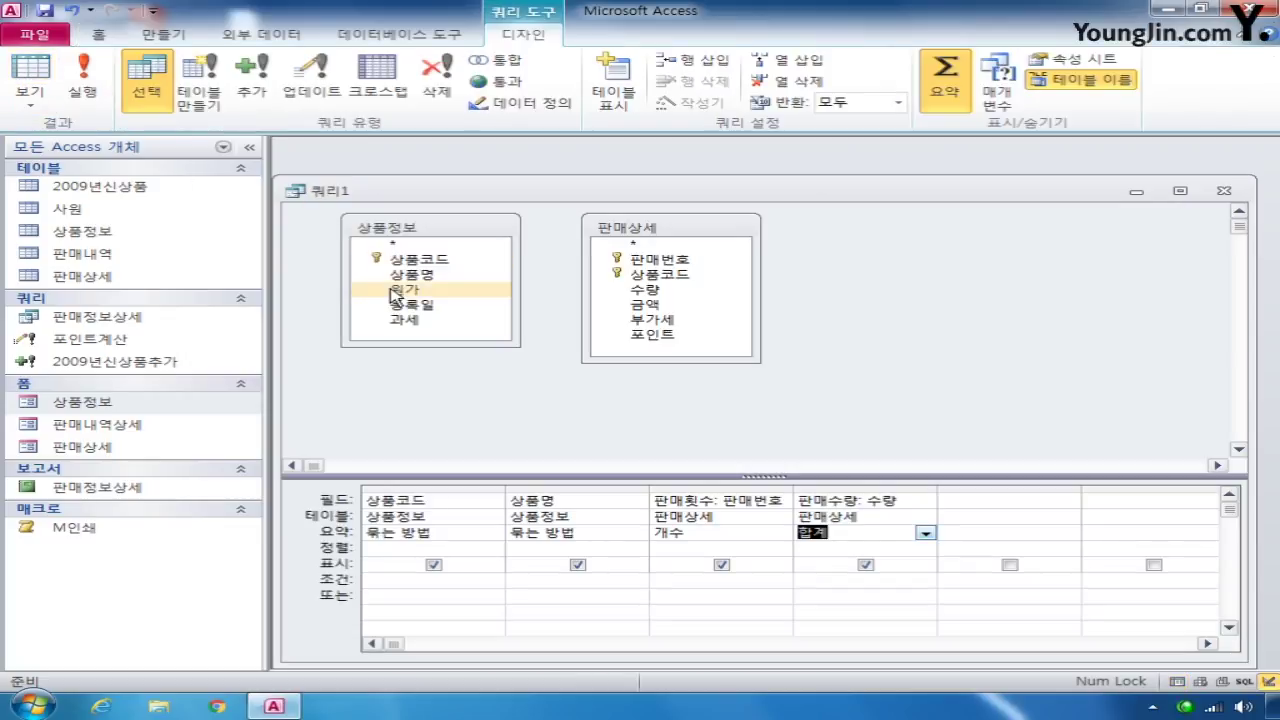
Step: Join the tables on 상품코드 so that all 상품정보 records are included, and run the query to check the result
{"action": "left_click", "coordinate": [448, 268]}
{"action": "left_click_drag", "start_coordinate": [446, 268], "coordinate": [640, 274]}
{"action": "double_click", "coordinate": [557, 274]}
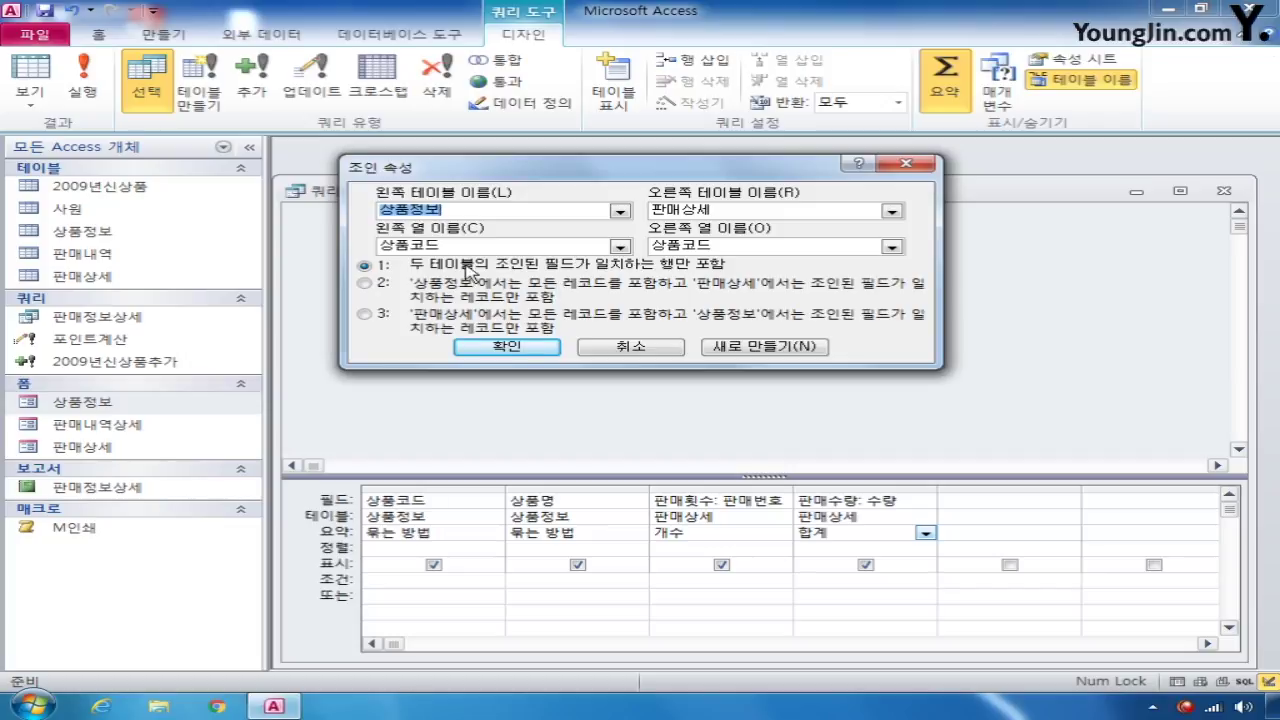
{"action": "left_click_drag", "start_coordinate": [510, 177], "coordinate": [731, 339]}
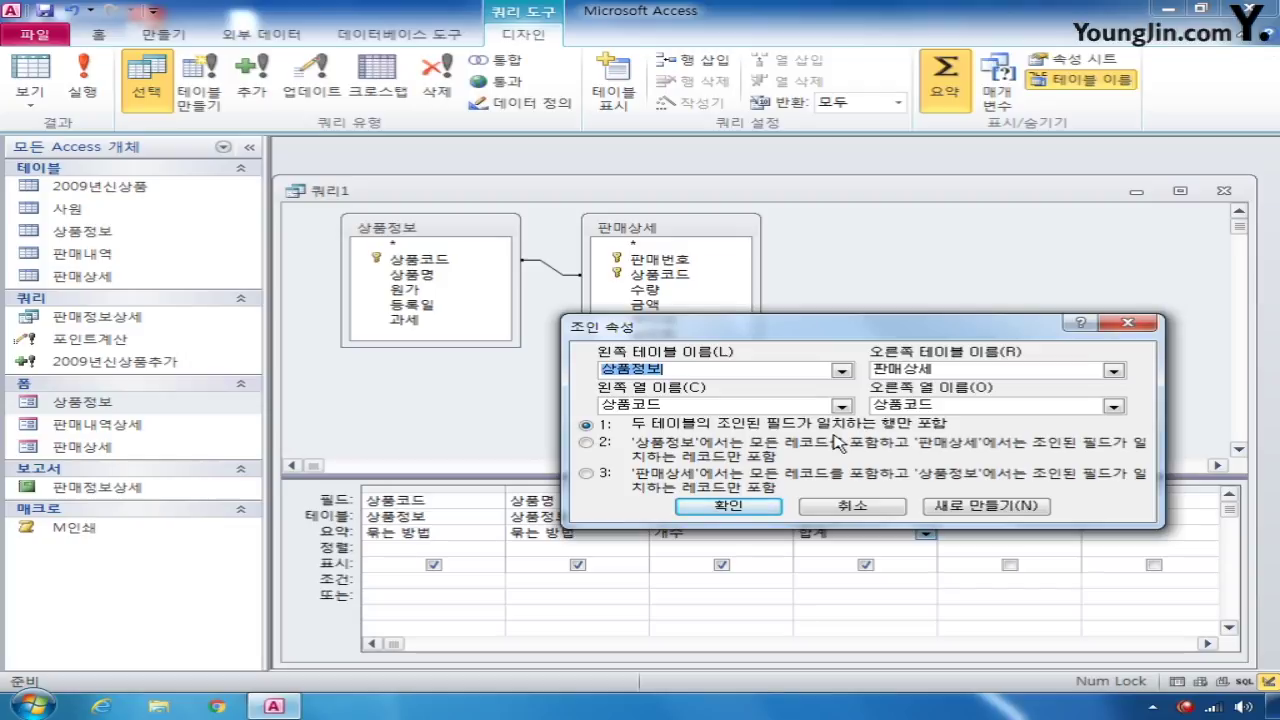
{"action": "left_click", "coordinate": [587, 442]}
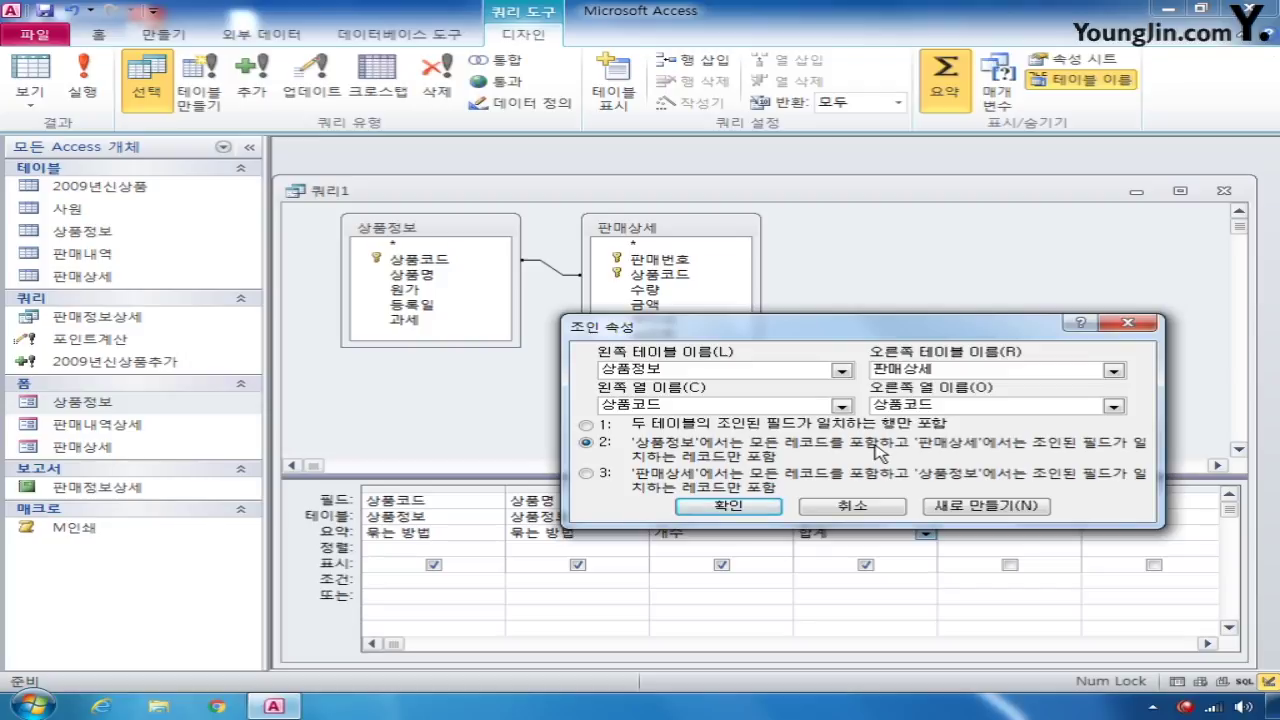
{"action": "left_click", "coordinate": [712, 507]}
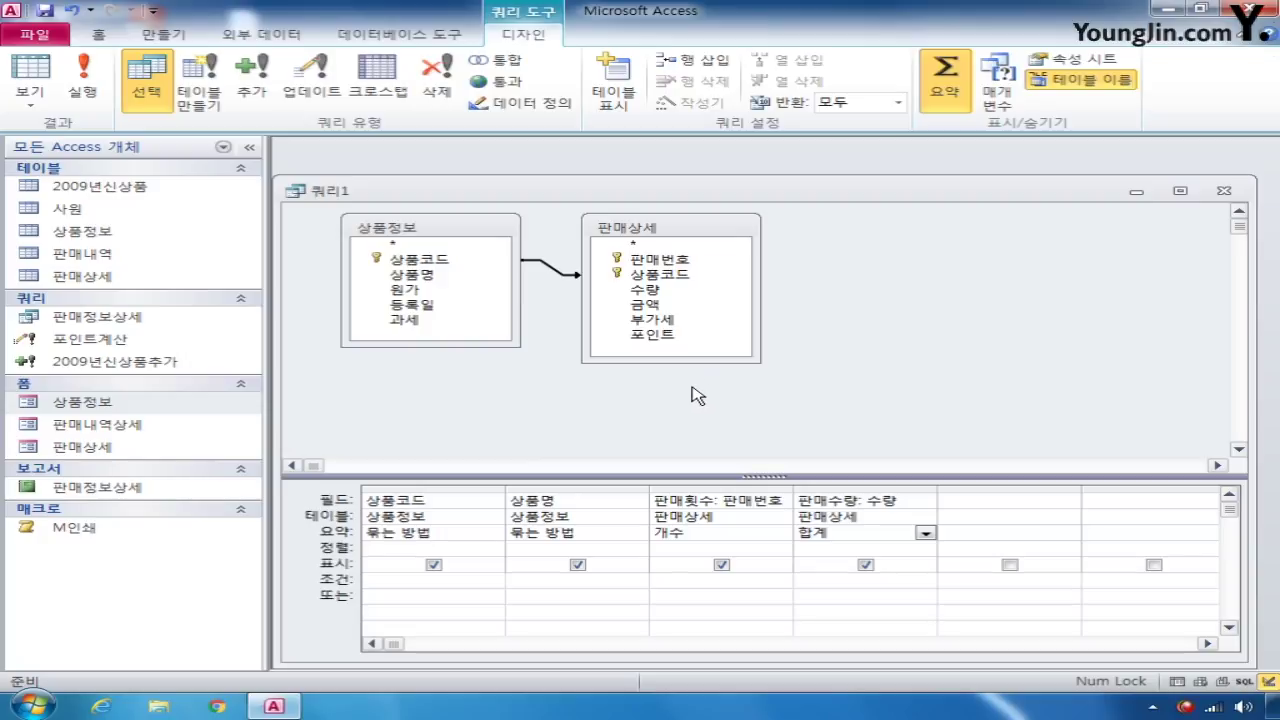
{"action": "left_click", "coordinate": [83, 72]}
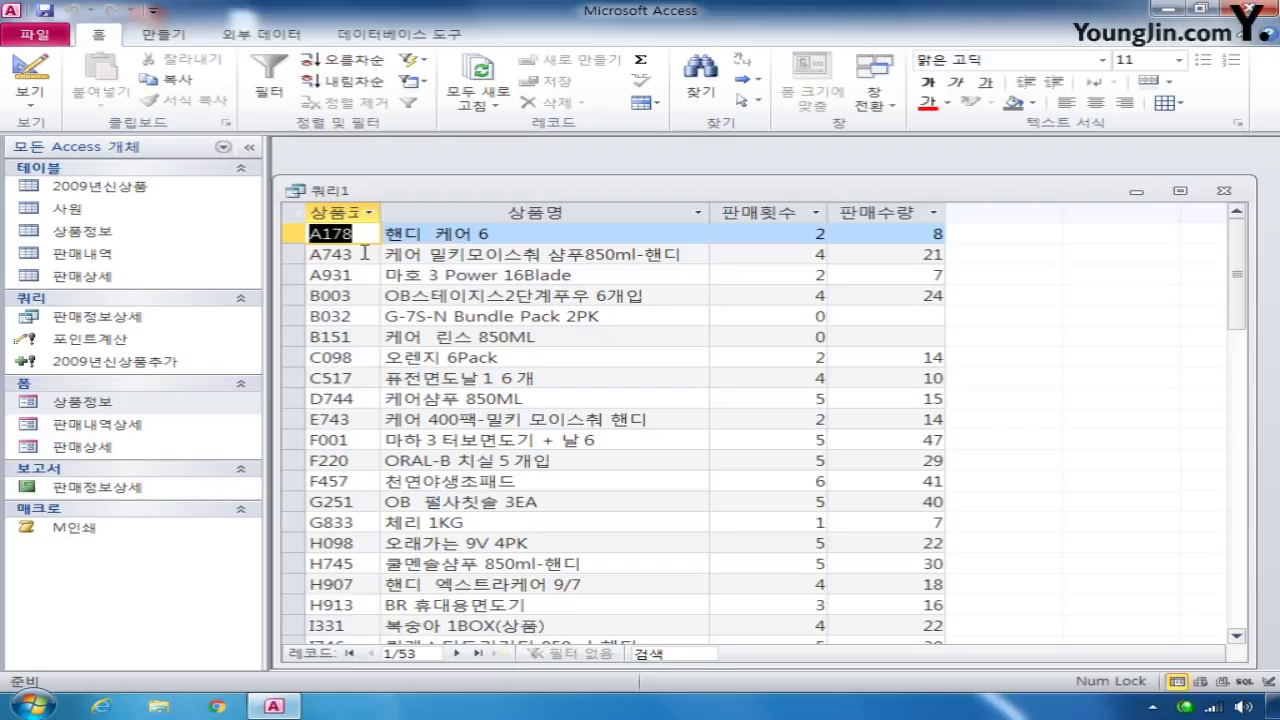
{"action": "left_click", "coordinate": [34, 80]}
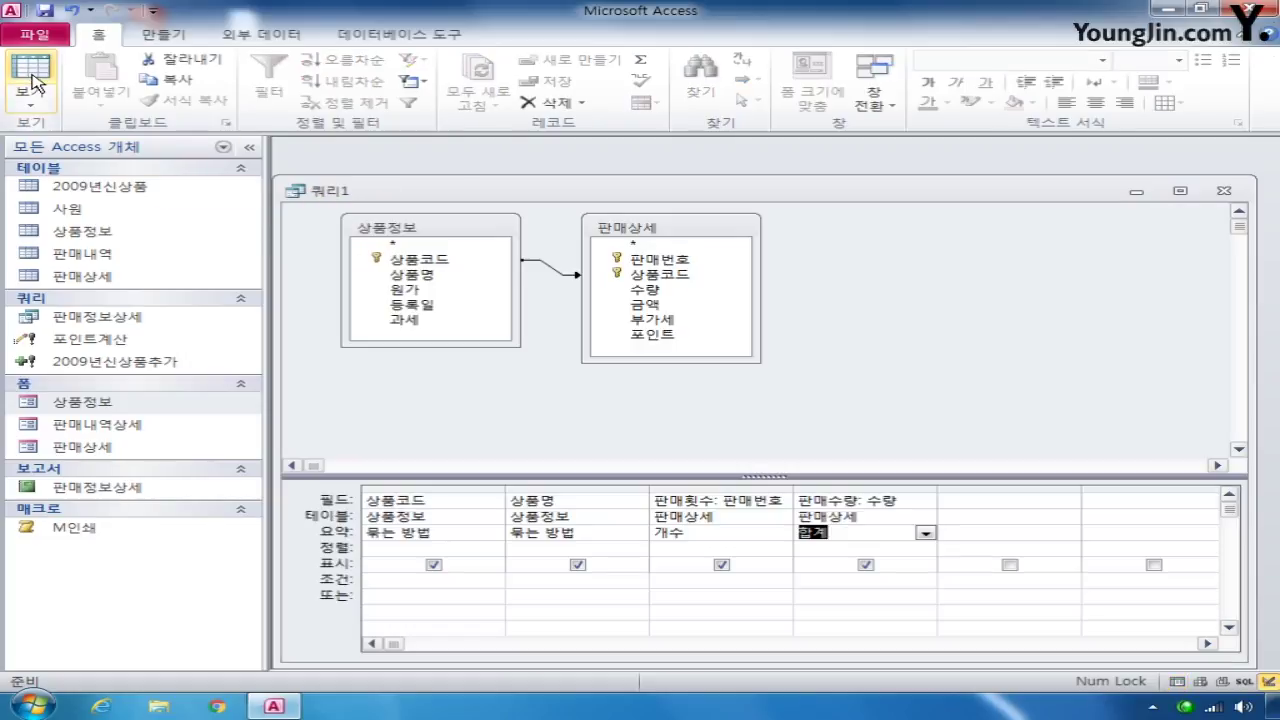
Step: Sort the 상품코드 column in ascending order (오름차순) and run the query
{"action": "left_click", "coordinate": [430, 547]}
{"action": "left_click", "coordinate": [493, 549]}
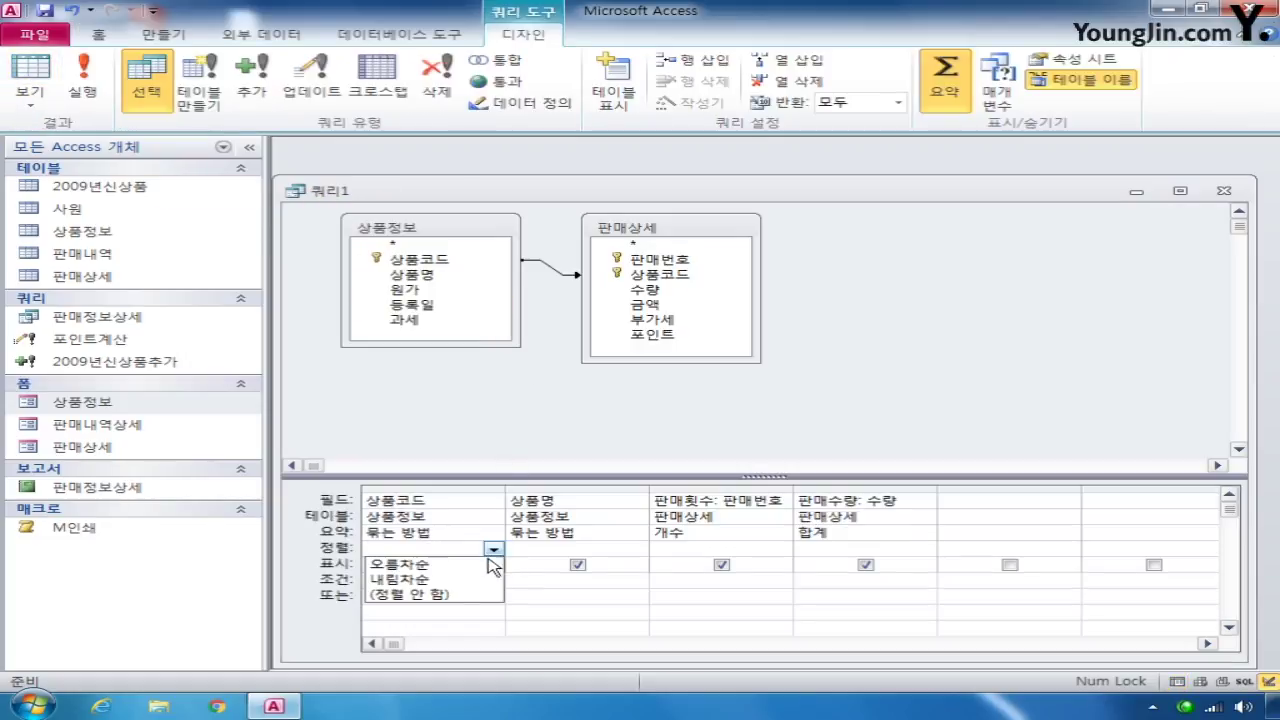
{"action": "left_click", "coordinate": [458, 565]}
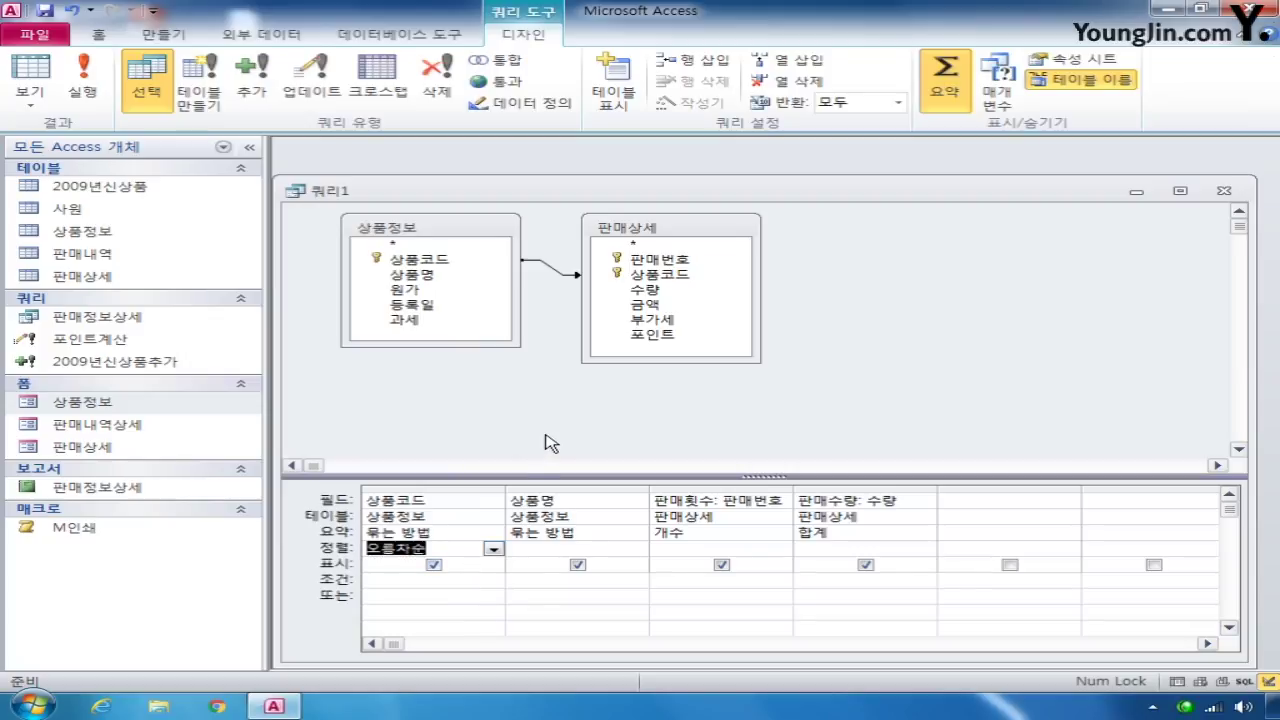
{"action": "left_click", "coordinate": [84, 80]}
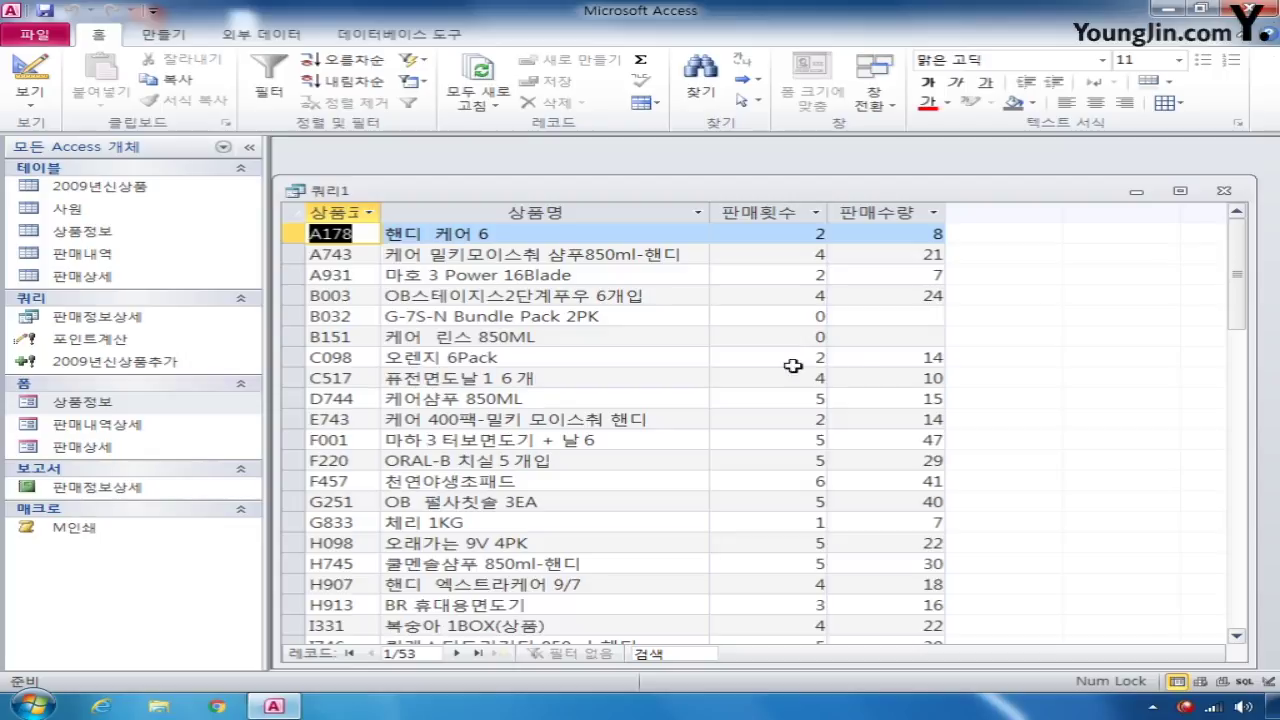
Step: Close the summary query and save it under the name 상품별총판매수량
{"action": "left_click", "coordinate": [1224, 190]}
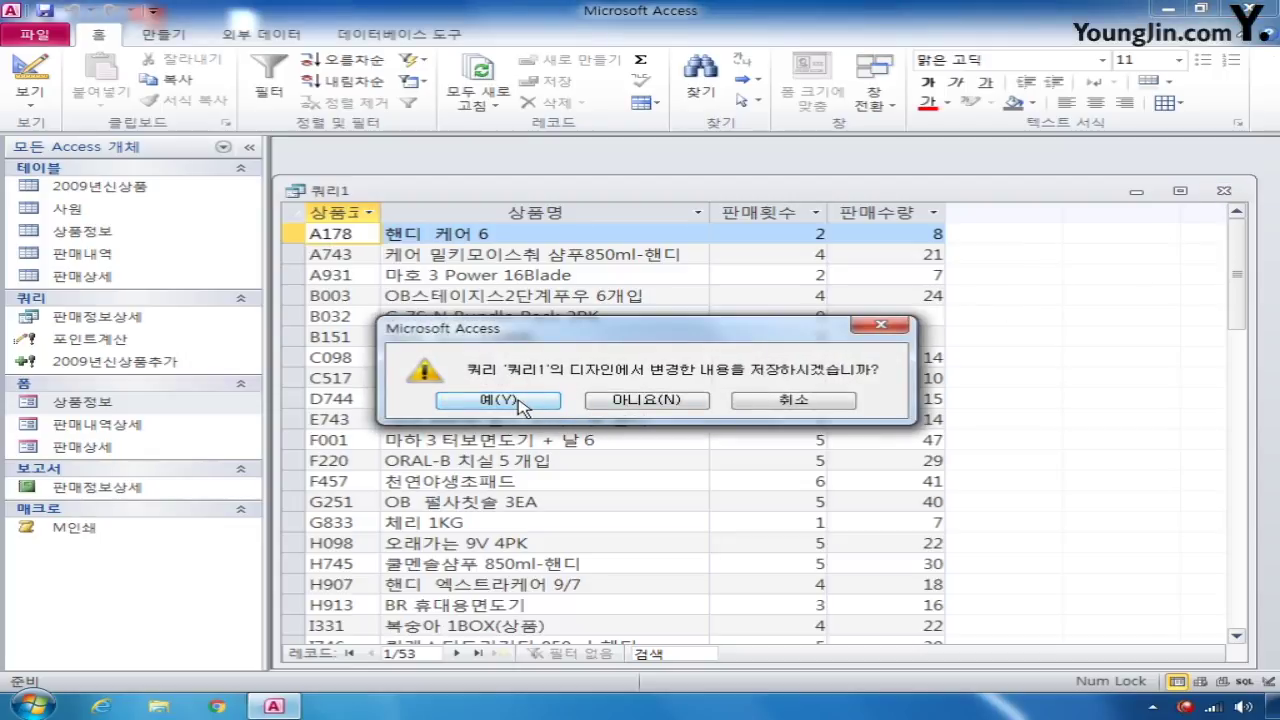
{"action": "left_click", "coordinate": [519, 404]}
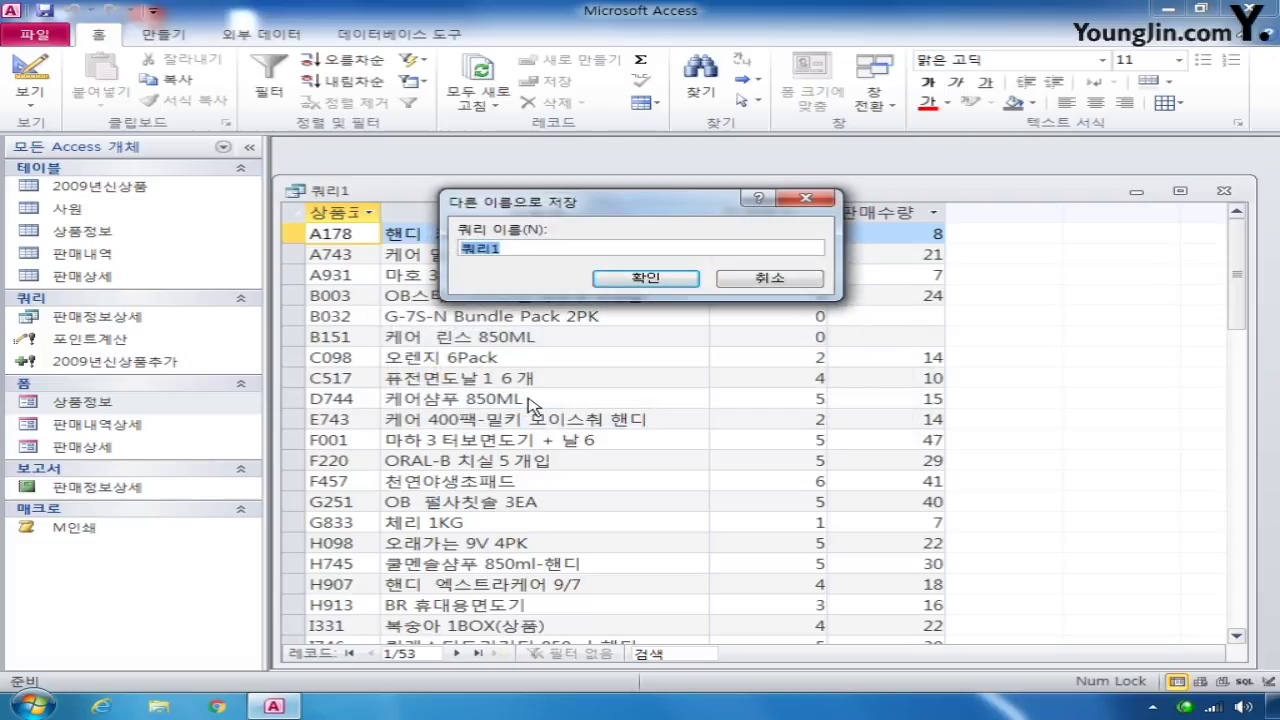
{"action": "type", "text": "상품별총판매수량"}
{"action": "key", "text": "Return"}
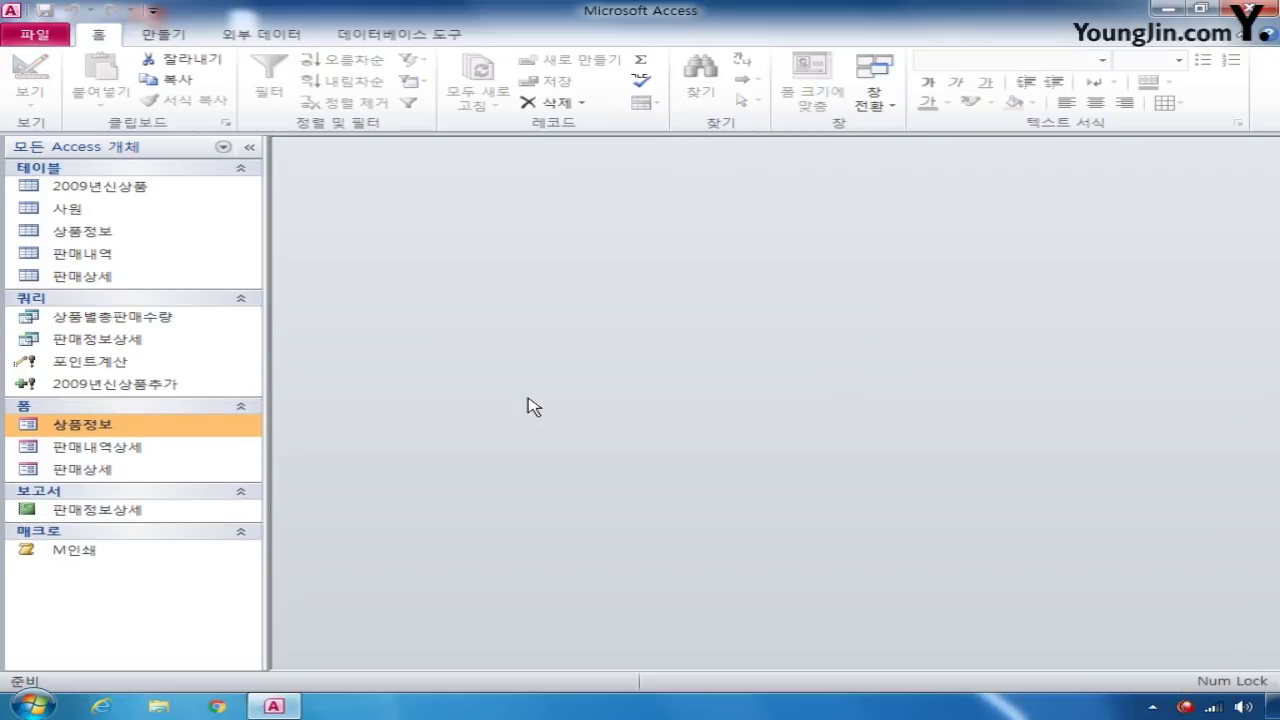
Step: Run the 2009년신상품추가 append query and accept adding its rows to the table
{"action": "double_click", "coordinate": [148, 388]}
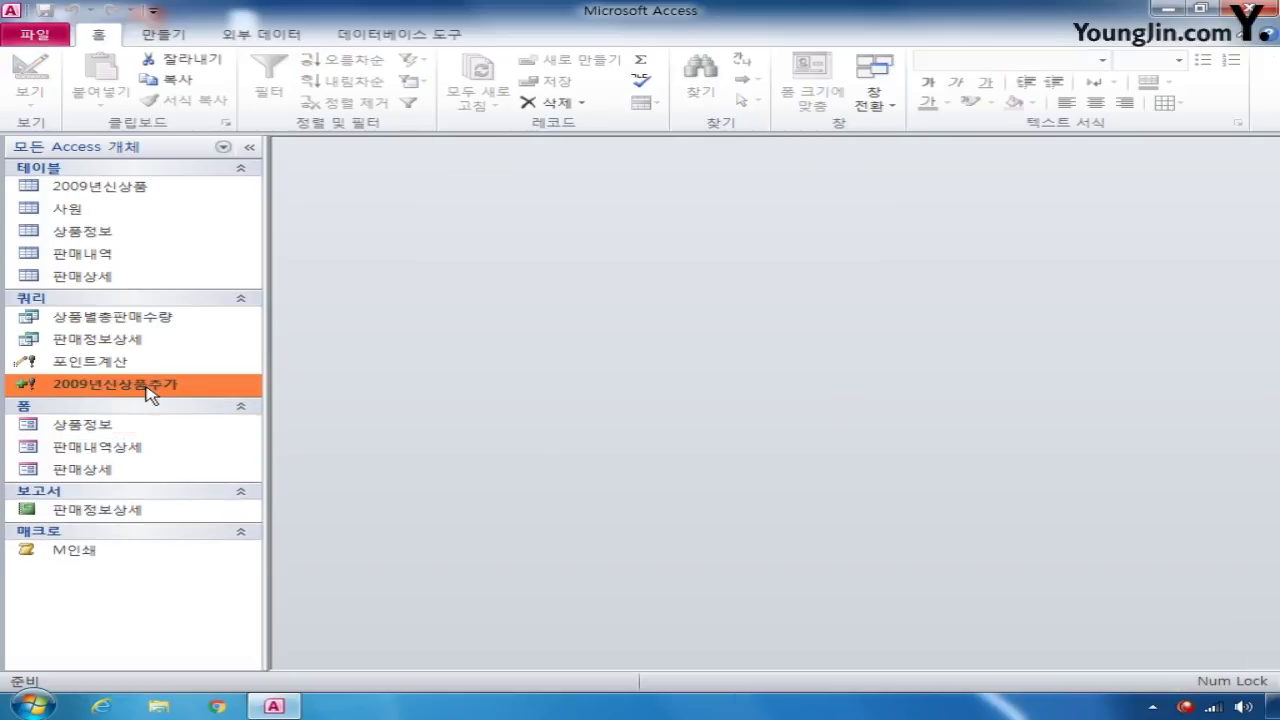
{"action": "left_click", "coordinate": [500, 426]}
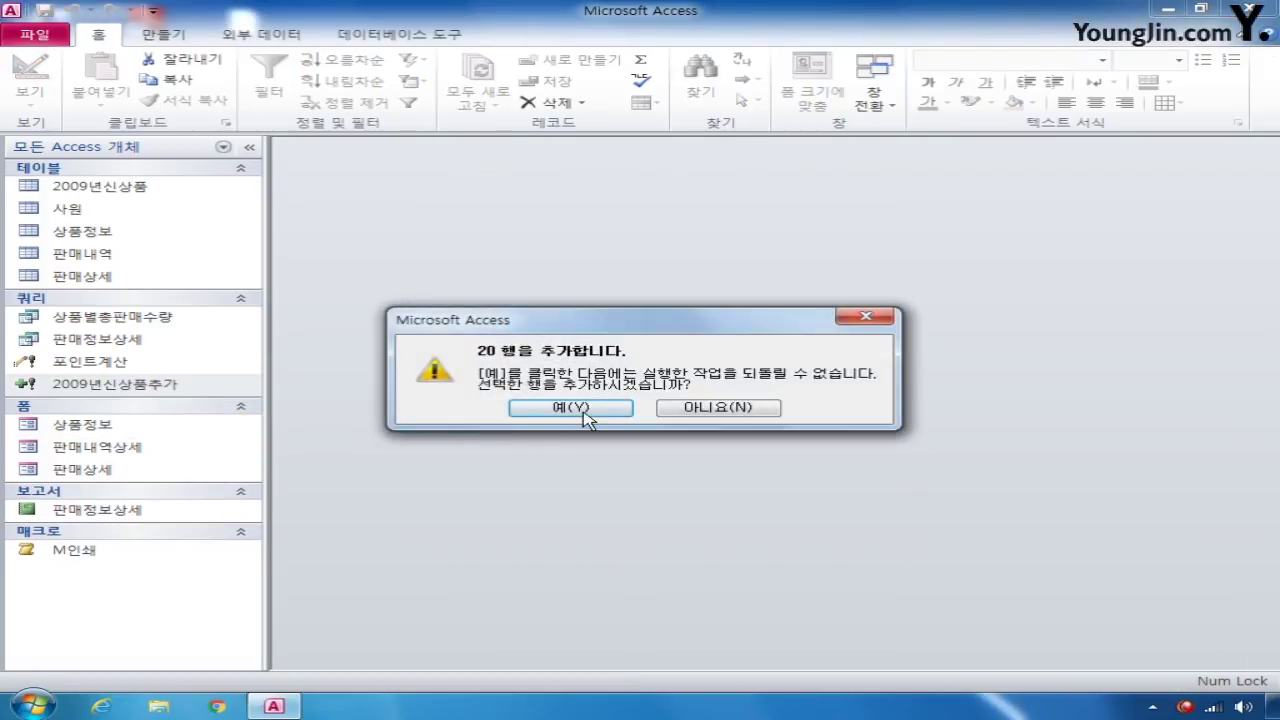
{"action": "left_click", "coordinate": [568, 407]}
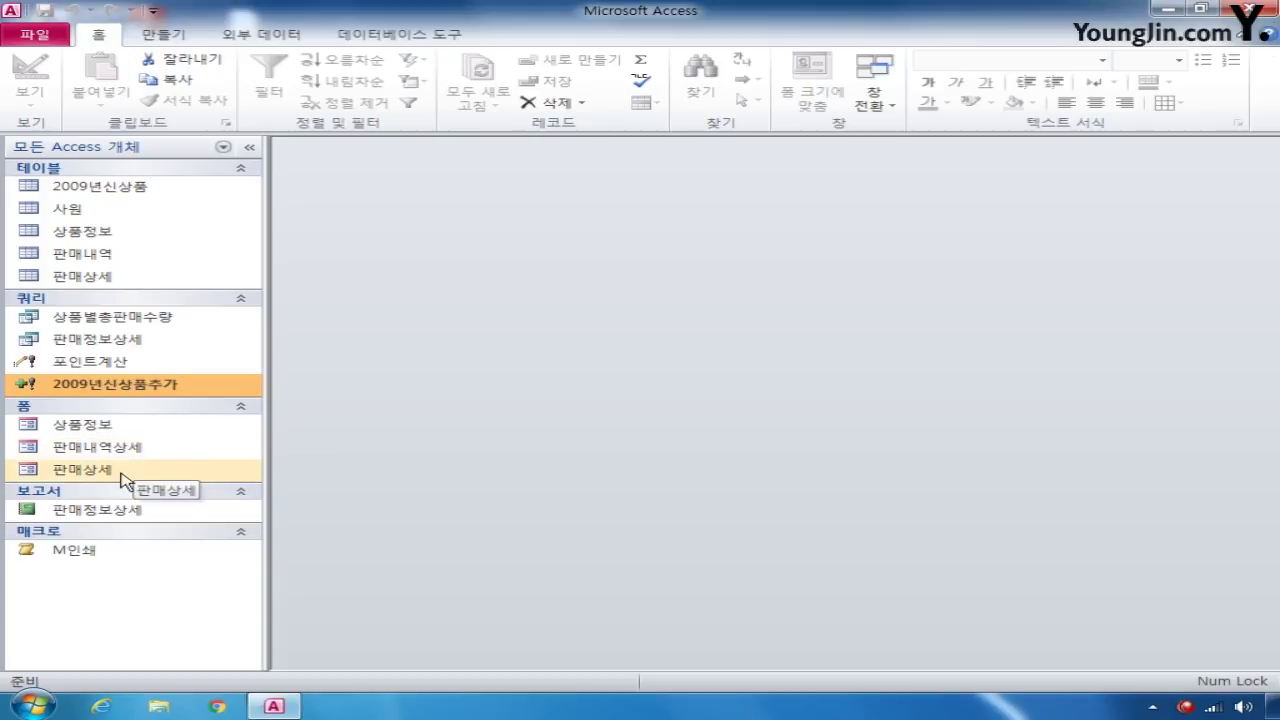
Step: Open the 상품별총판매수량 query and examine the 판매수량 cells of products A478, B032 and B151
{"action": "double_click", "coordinate": [152, 320]}
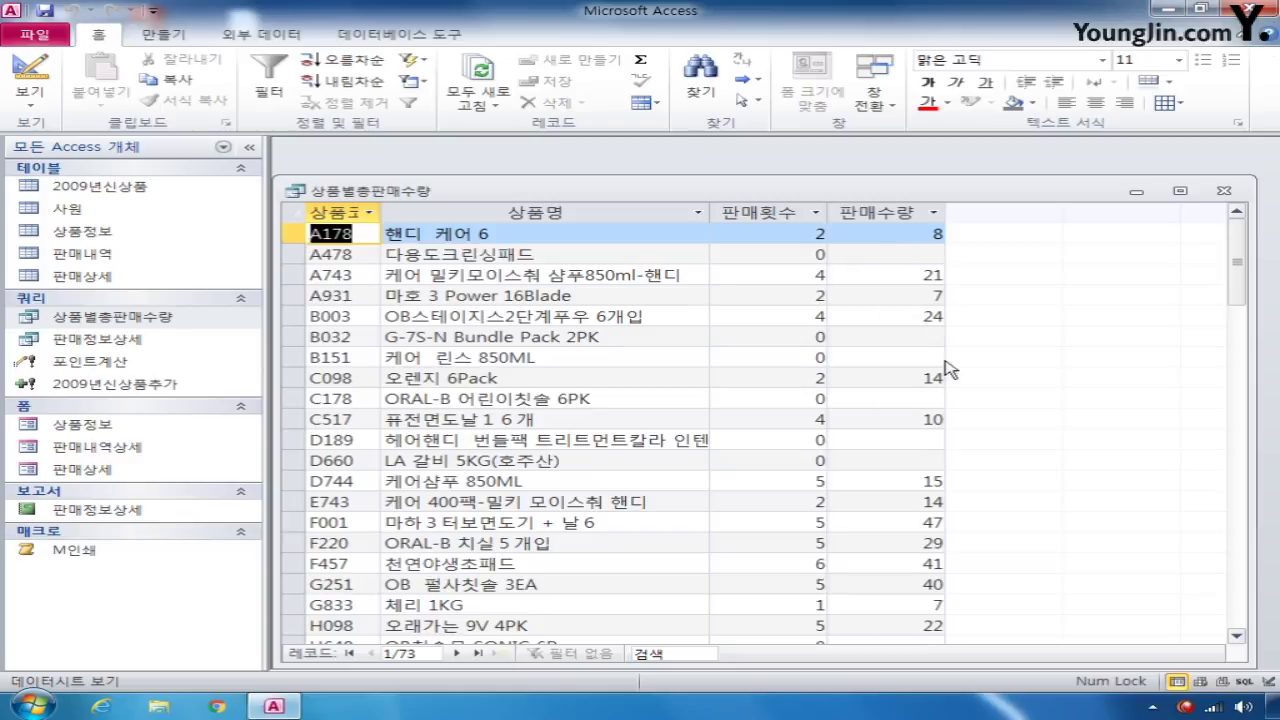
{"action": "left_click", "coordinate": [914, 255]}
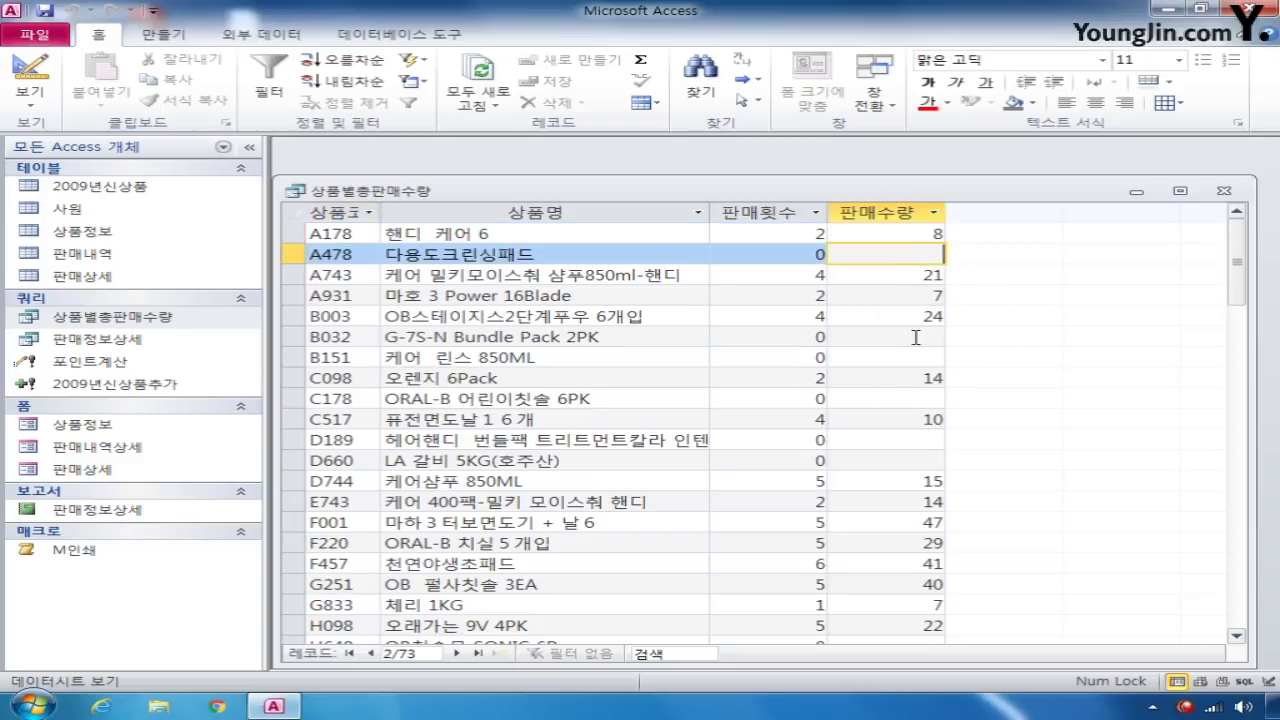
{"action": "left_click", "coordinate": [914, 337]}
{"action": "left_click", "coordinate": [915, 357]}
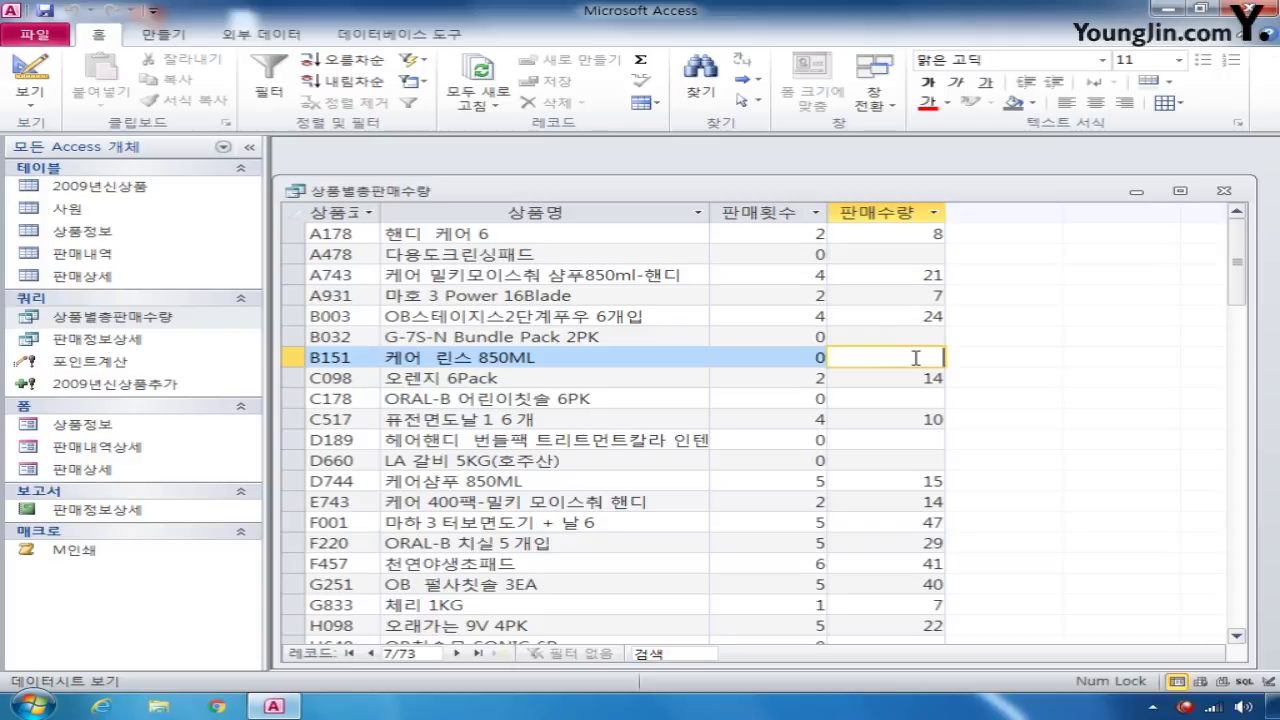
Step: In the query's design, set the join between 상품정보 and 판매상세 to include only rows whose joined fields match
{"action": "left_click", "coordinate": [30, 72]}
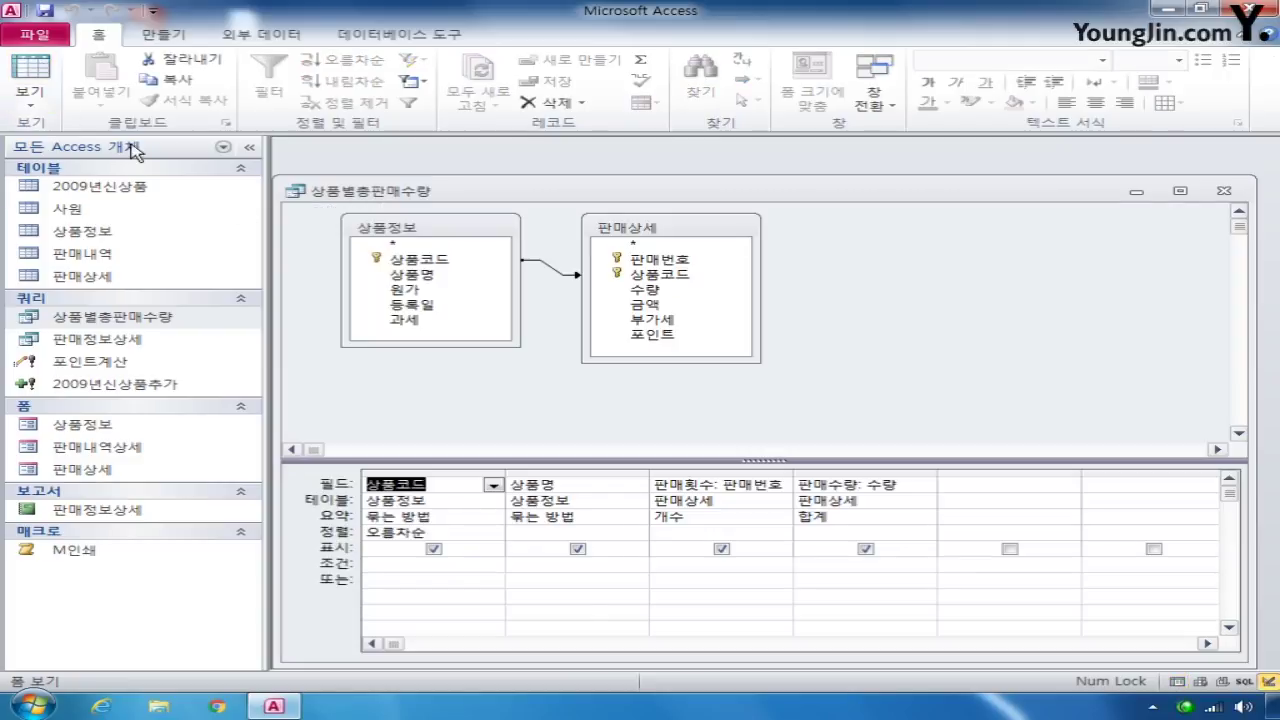
{"action": "double_click", "coordinate": [552, 268]}
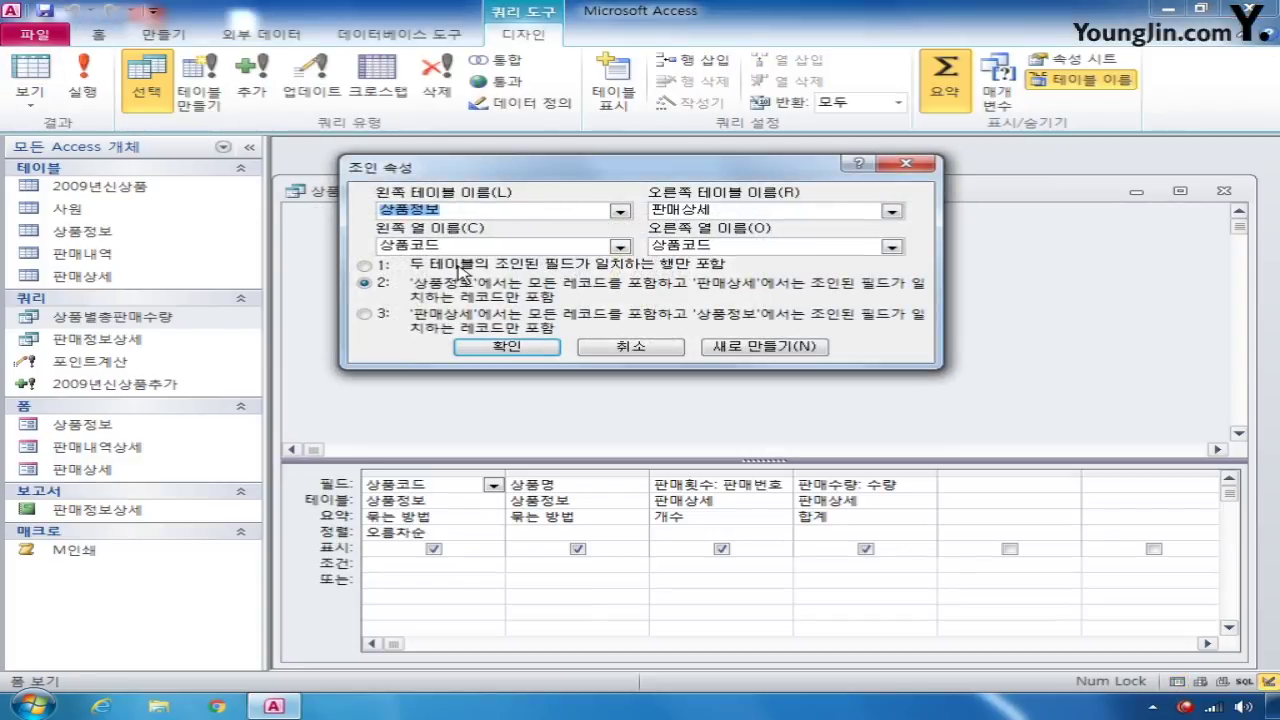
{"action": "left_click", "coordinate": [465, 268]}
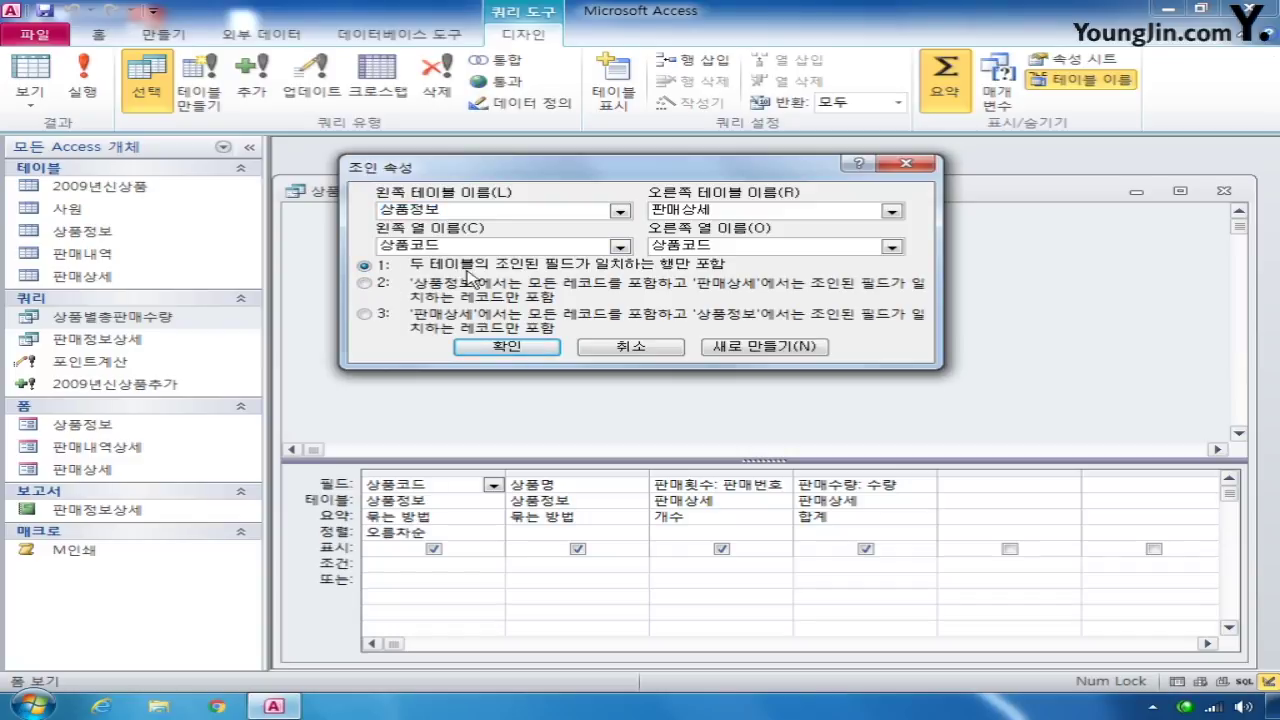